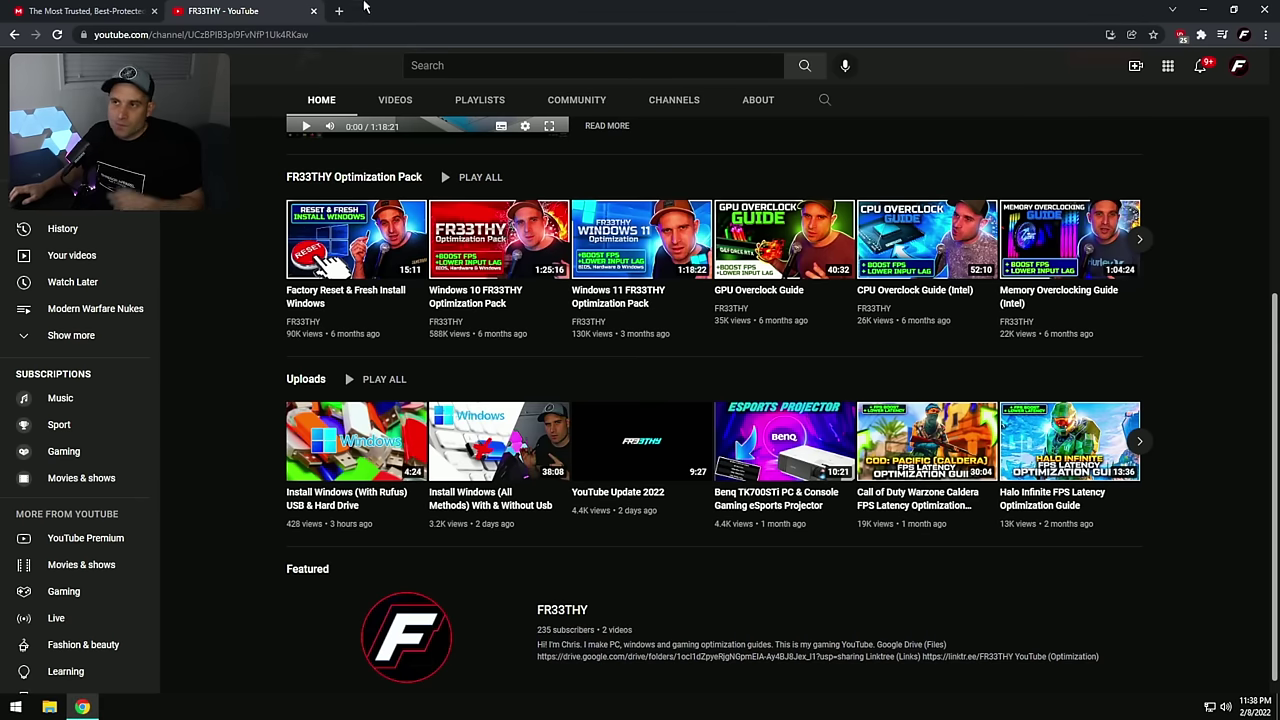
- View the MEGA website and check the file properties of 10 FINAL.iso on the desktop
left_click(120, 10)
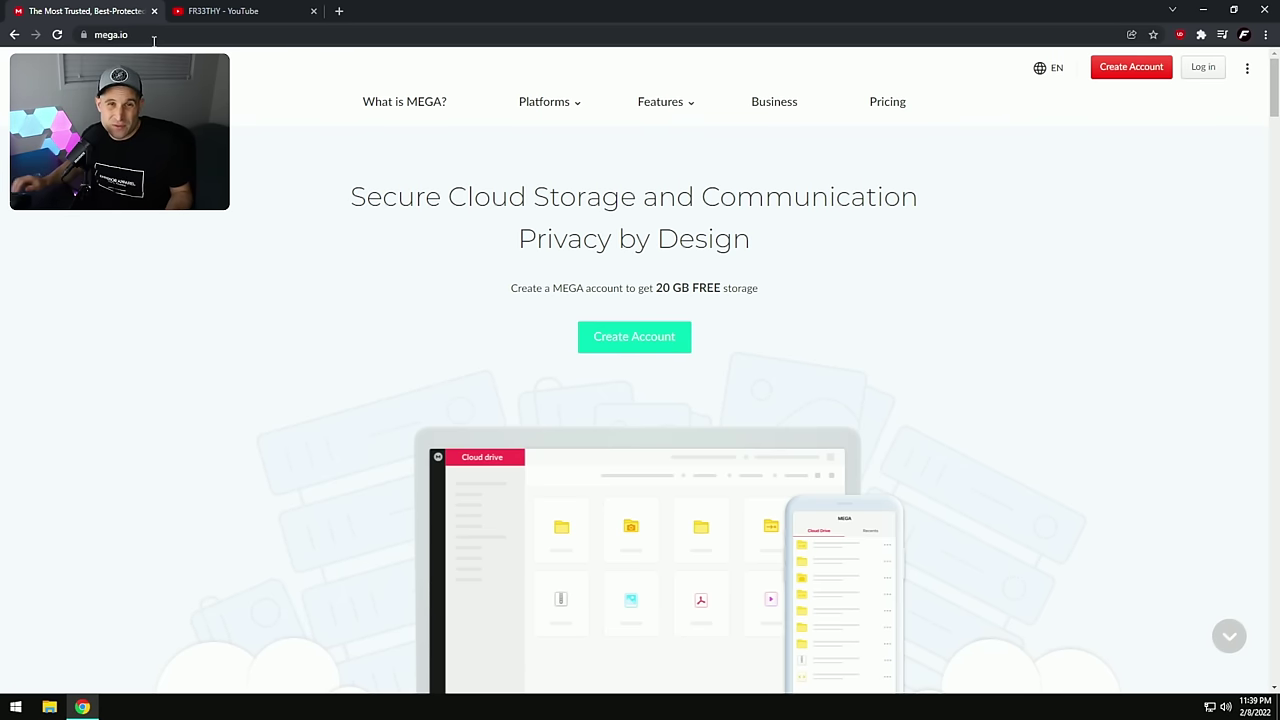
left_click(1212, 12)
right_click(634, 229)
left_click(705, 492)
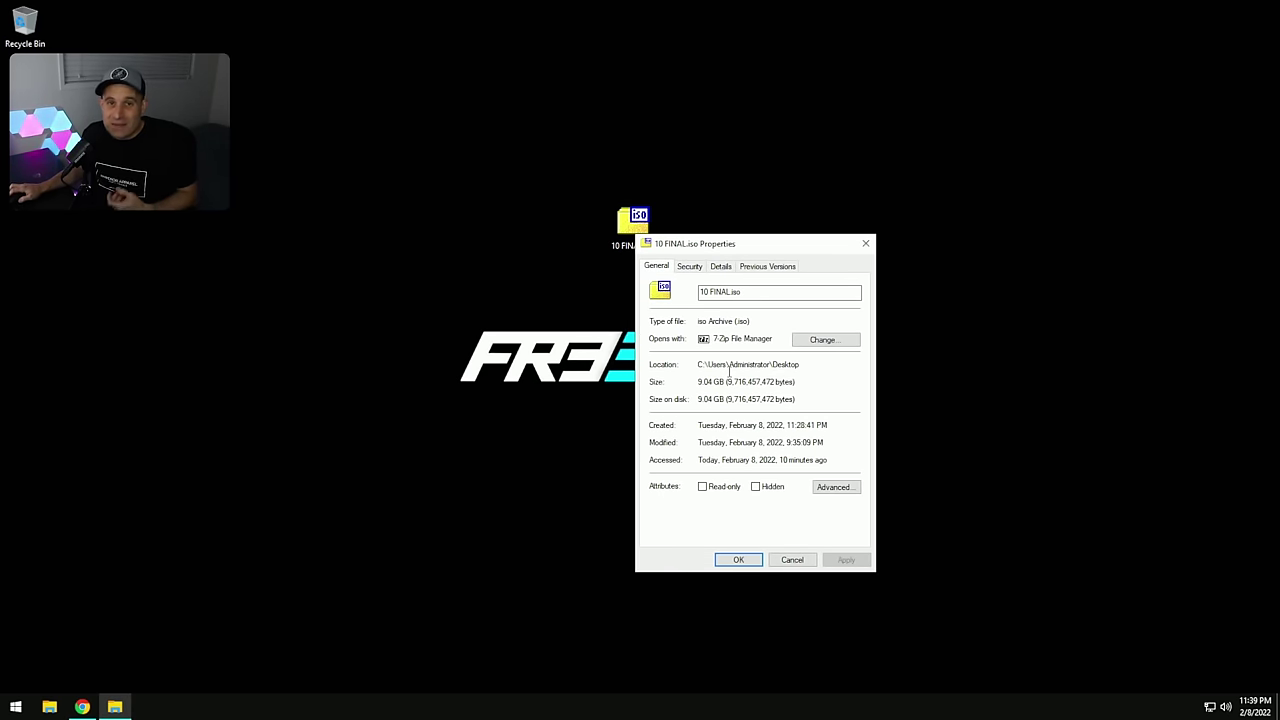
left_click(865, 243)
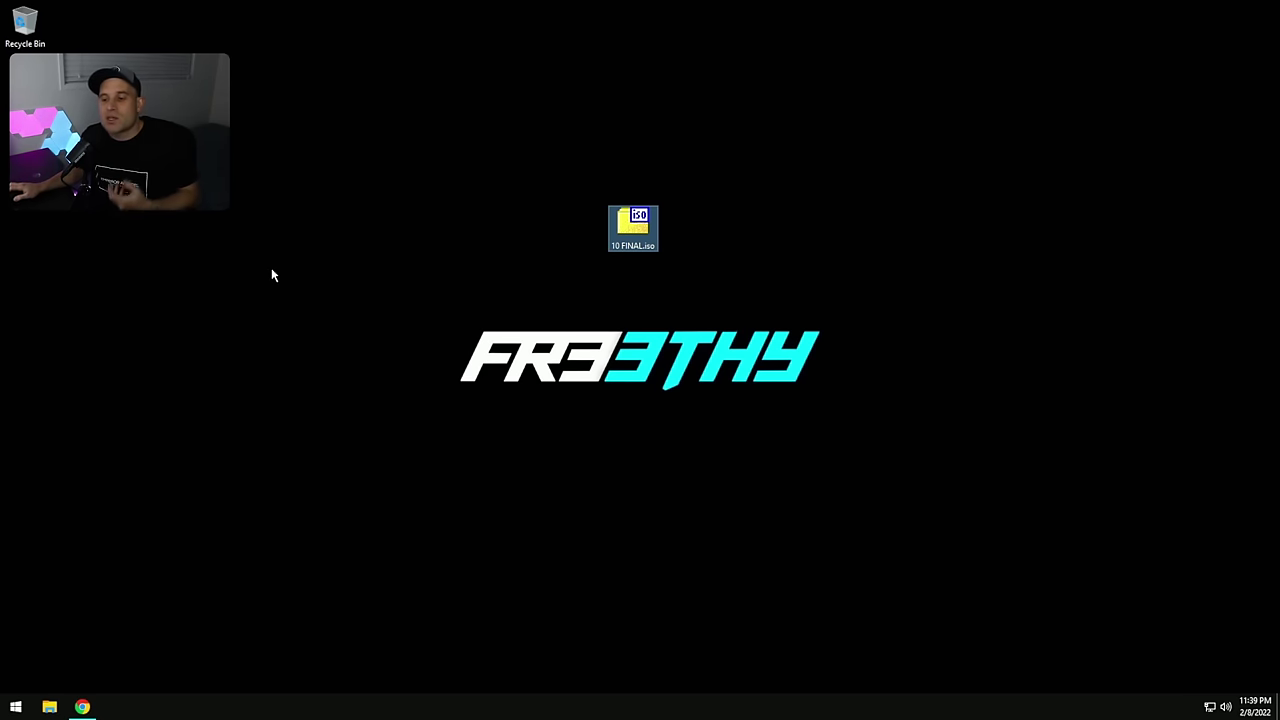
- Return to the browser and look over the Windows installation videos among the FR33THY YouTube channel's uploads
left_click(82, 707)
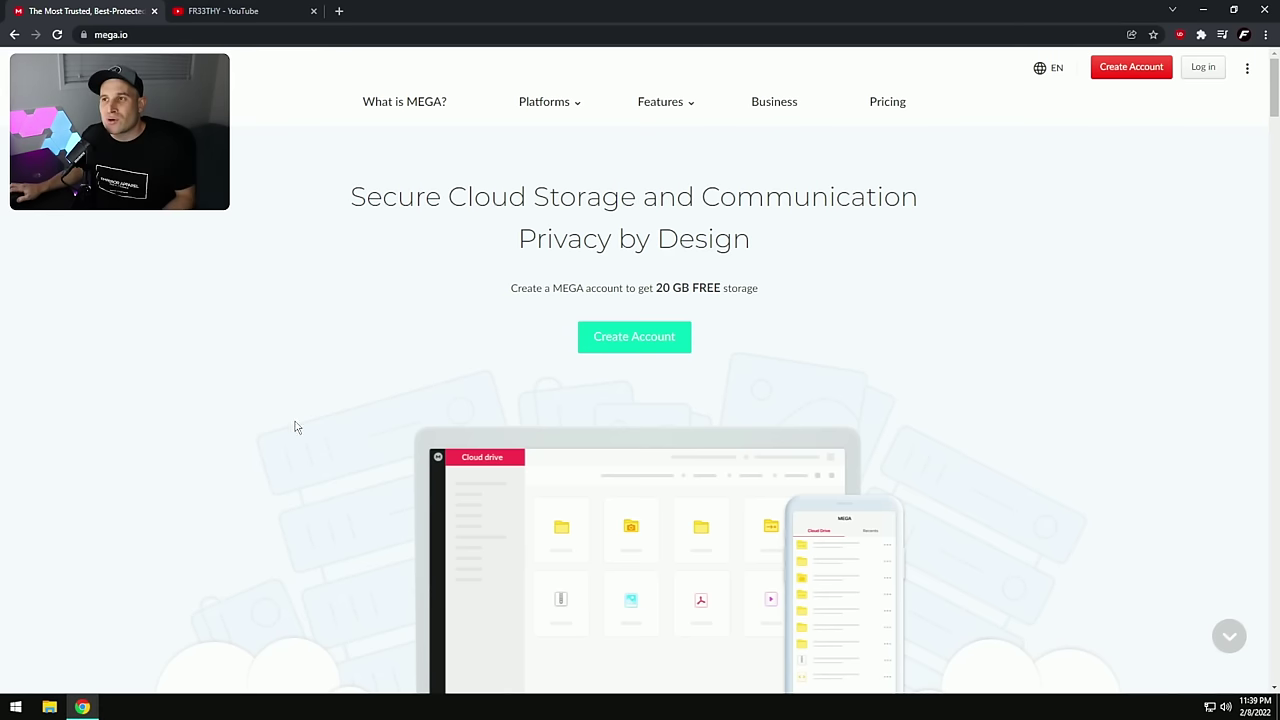
left_click(218, 13)
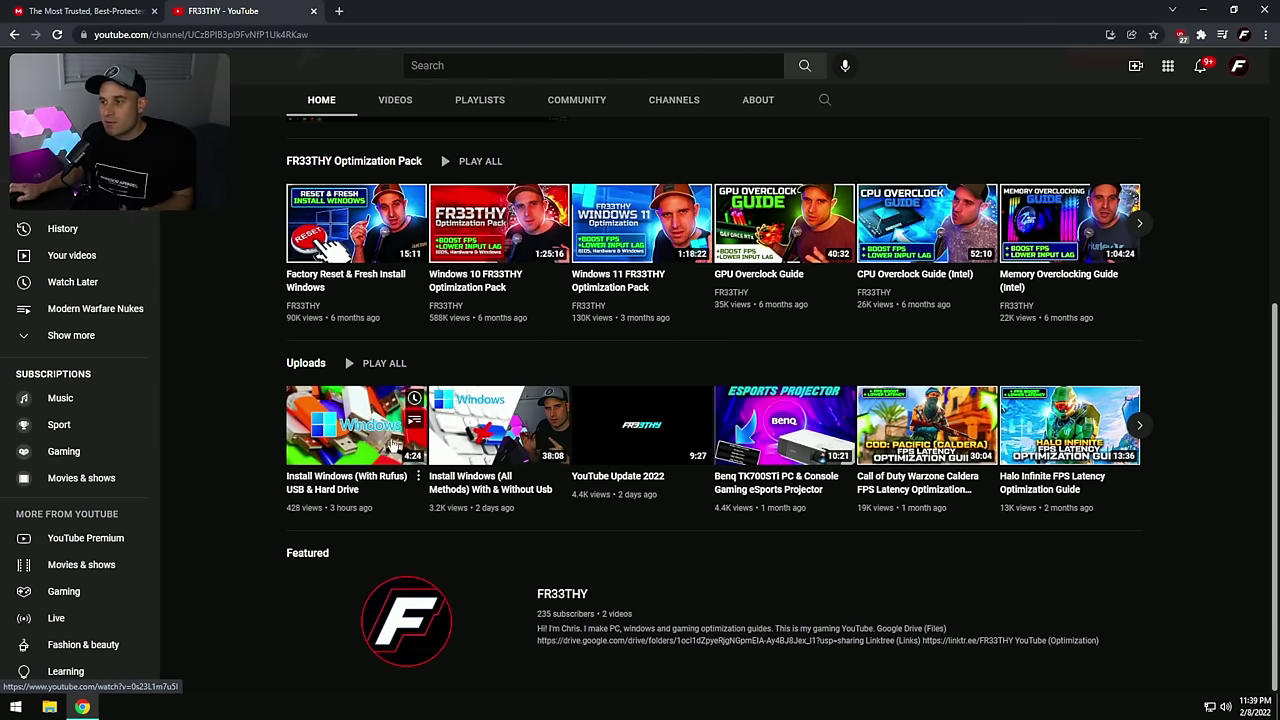
mouse_move(505, 443)
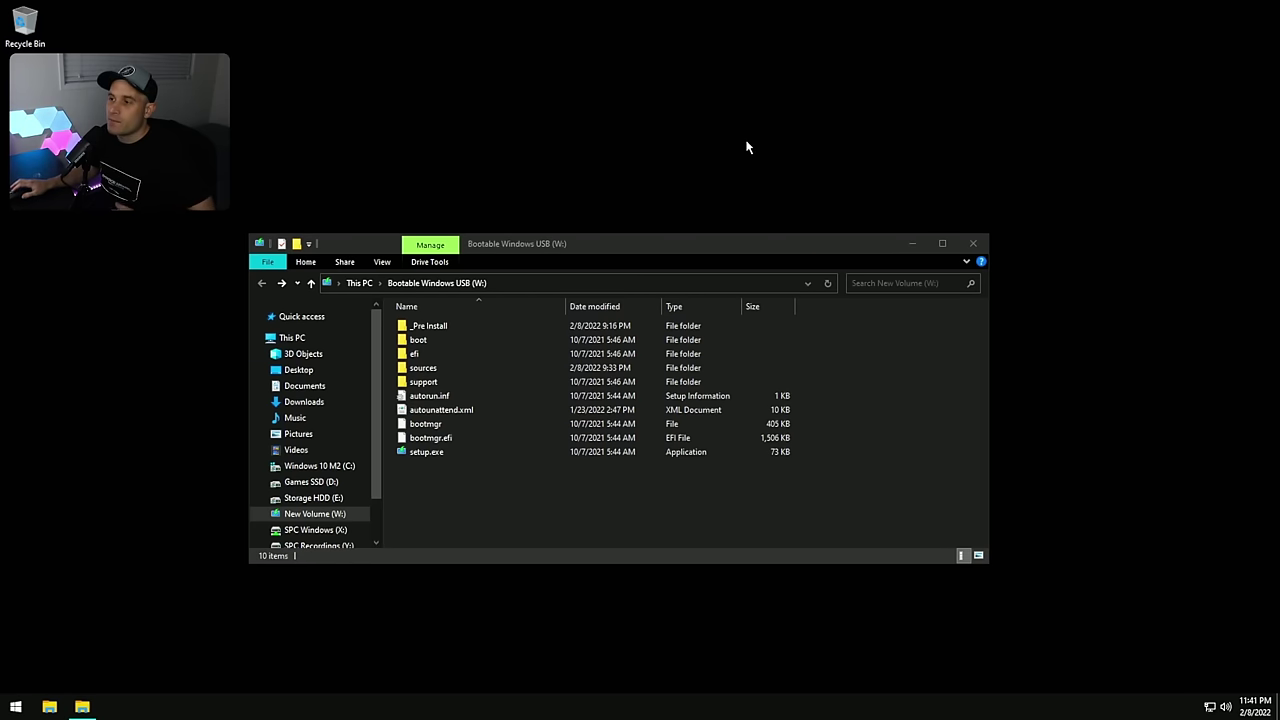
- Open the _Pre Install folder on the Bootable Windows USB and run 1 Check BIOS Update to copy the BaseBoard Product entry
double_click(450, 325)
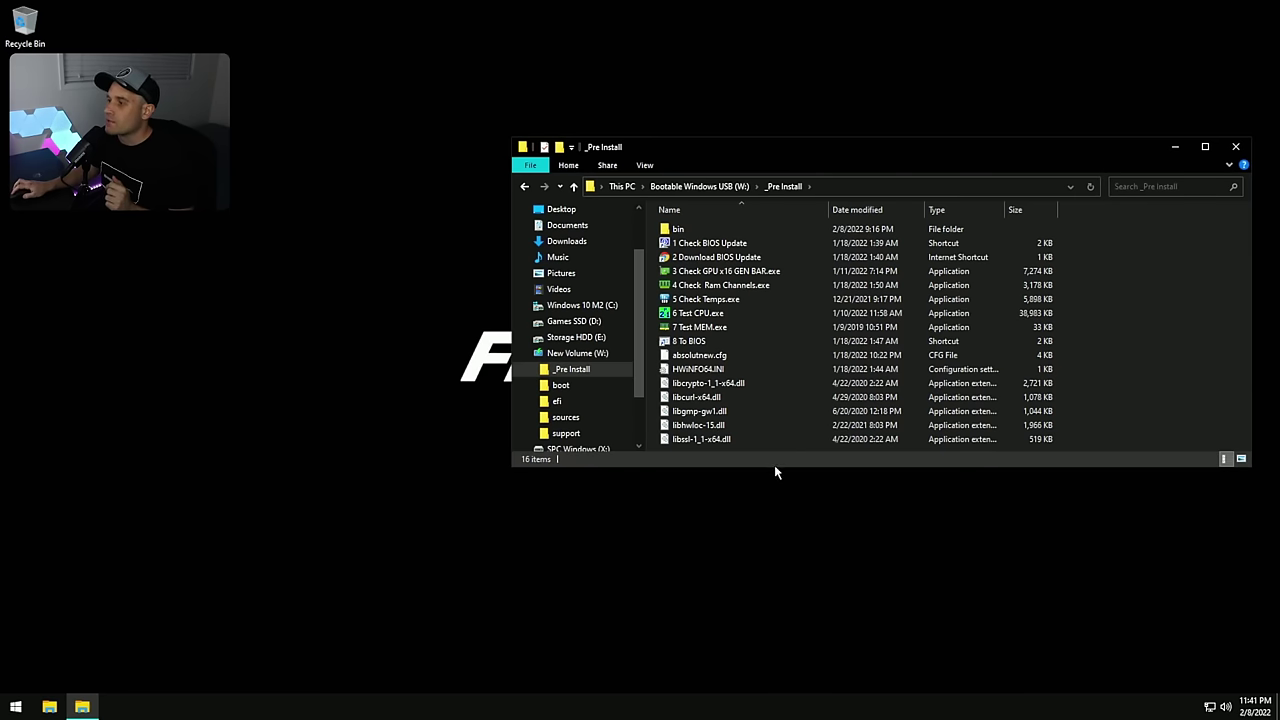
left_click_drag(771, 466, 775, 567)
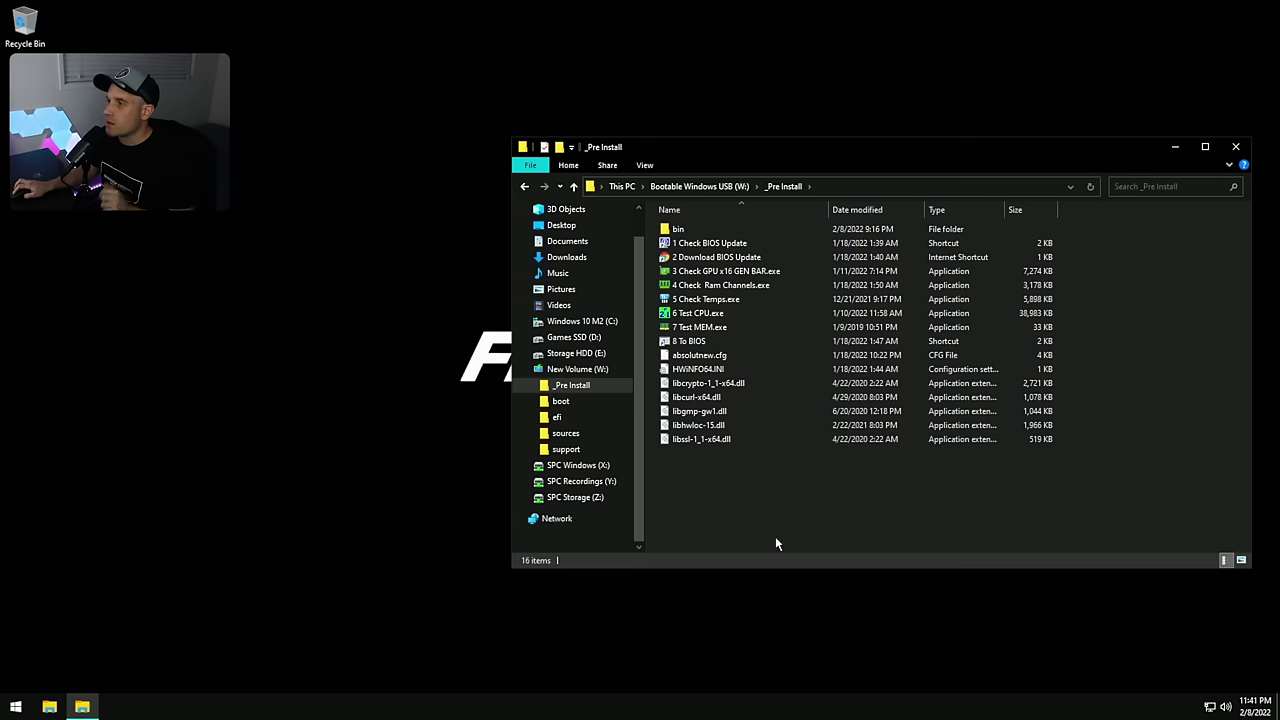
double_click(705, 245)
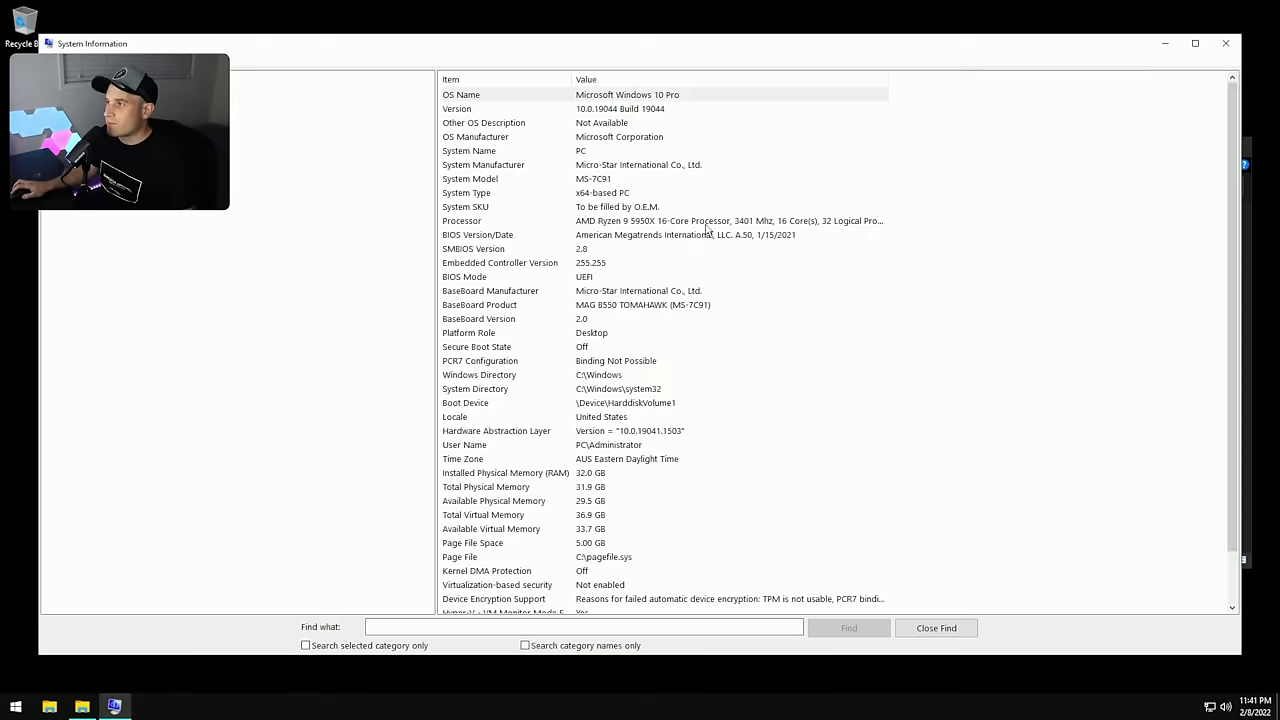
left_click(679, 306)
left_click(1225, 43)
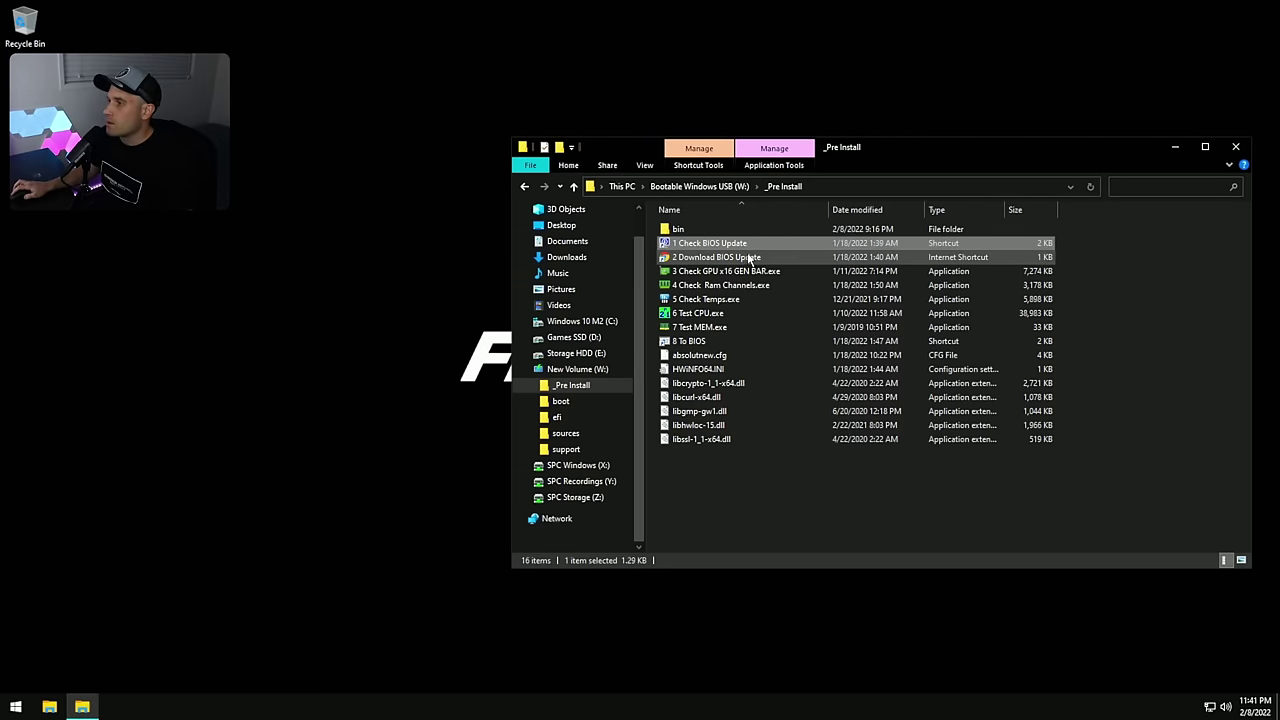
- Run 2 Download BIOS Update, search Google for "BaseBoard Product MAG B550 TOMAHAWK (MS-7C91)" and close the browser
double_click(748, 257)
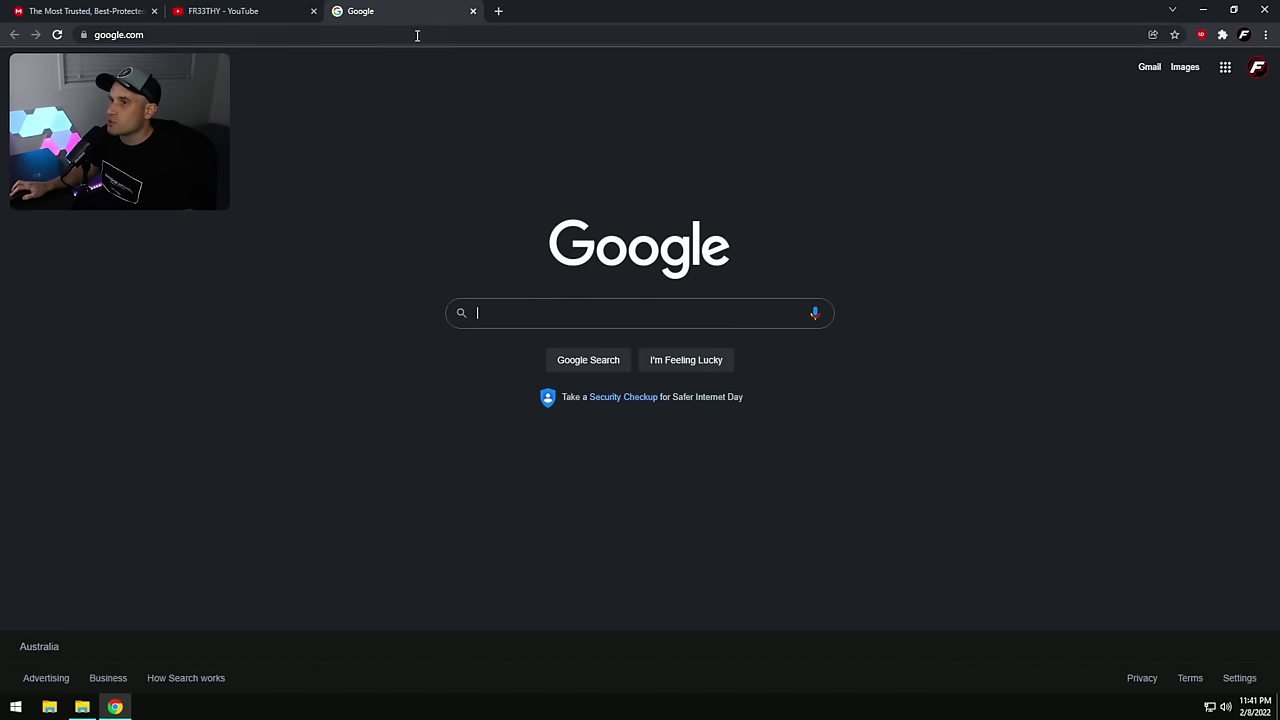
type("BaseBoard Product MAG B550 TOMAHAWK (MS-7C91)")
left_click(178, 34)
key("ctrl+v")
key("Return")
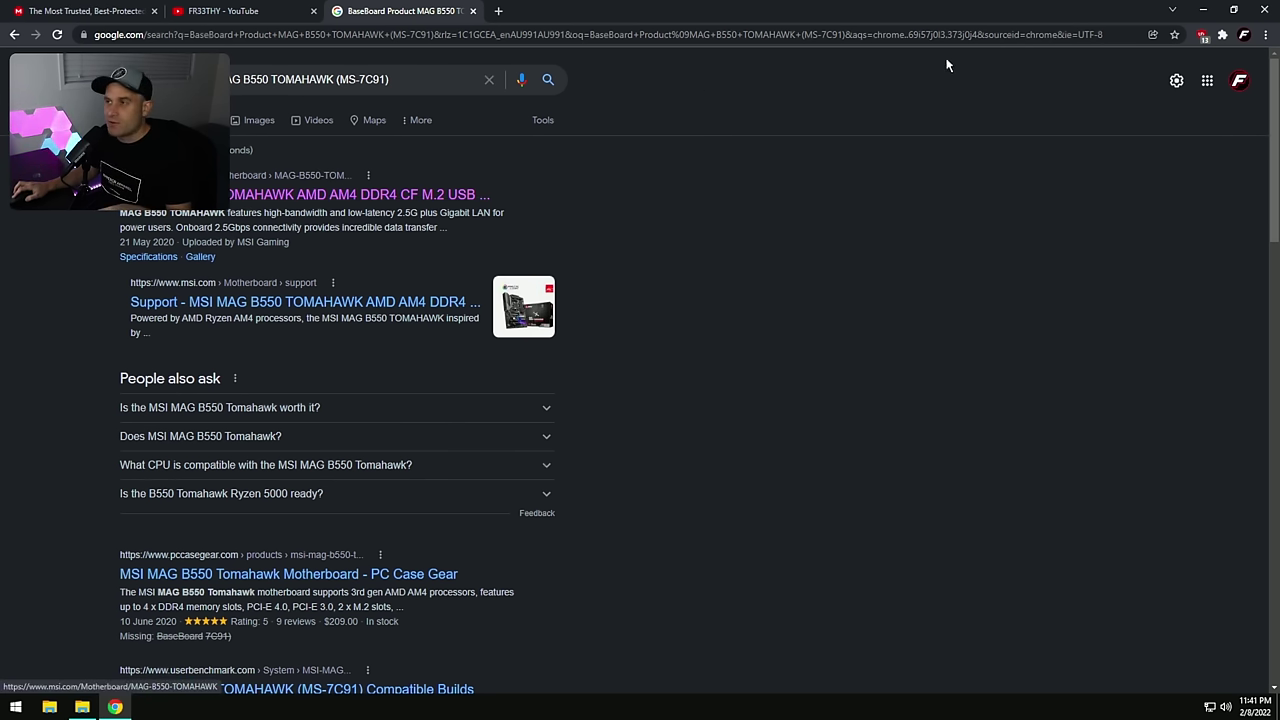
left_click(1263, 11)
- Run 3 Check GPU x16 GEN BAR.exe and check the graphics card's bus interface and PCIe Resizable BAR details
left_click(738, 272)
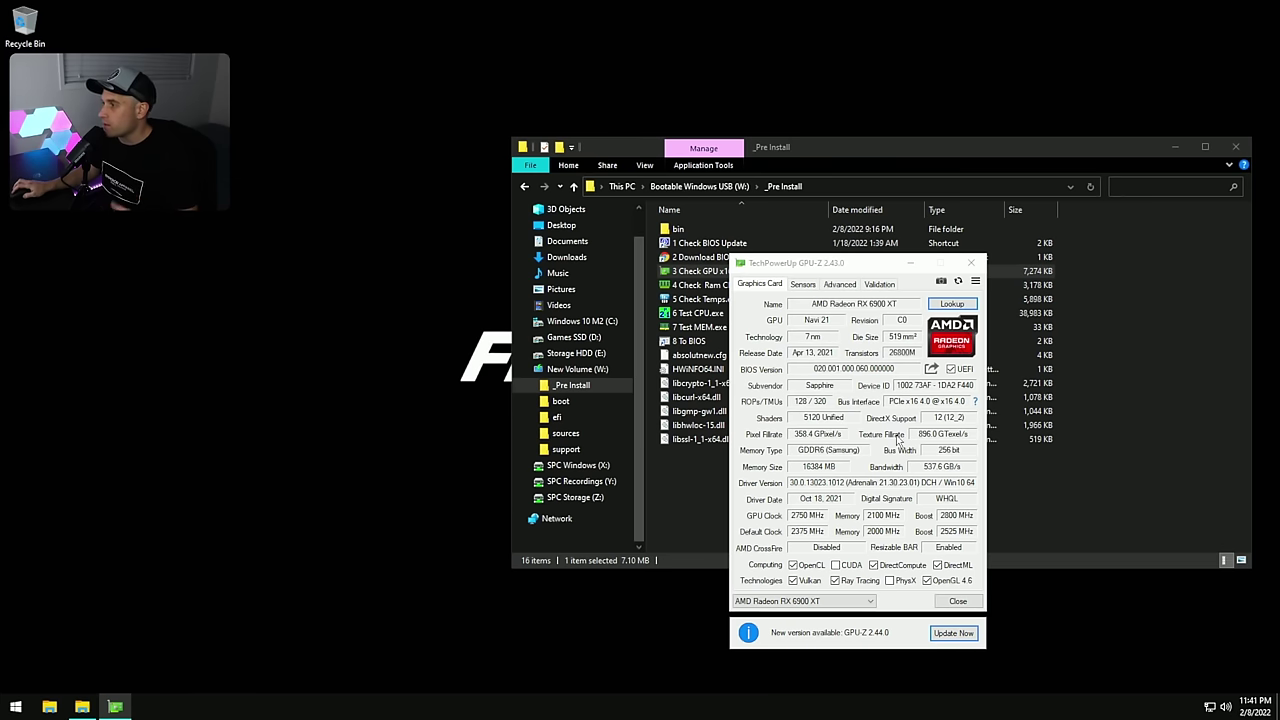
mouse_move(933, 405)
left_click(839, 284)
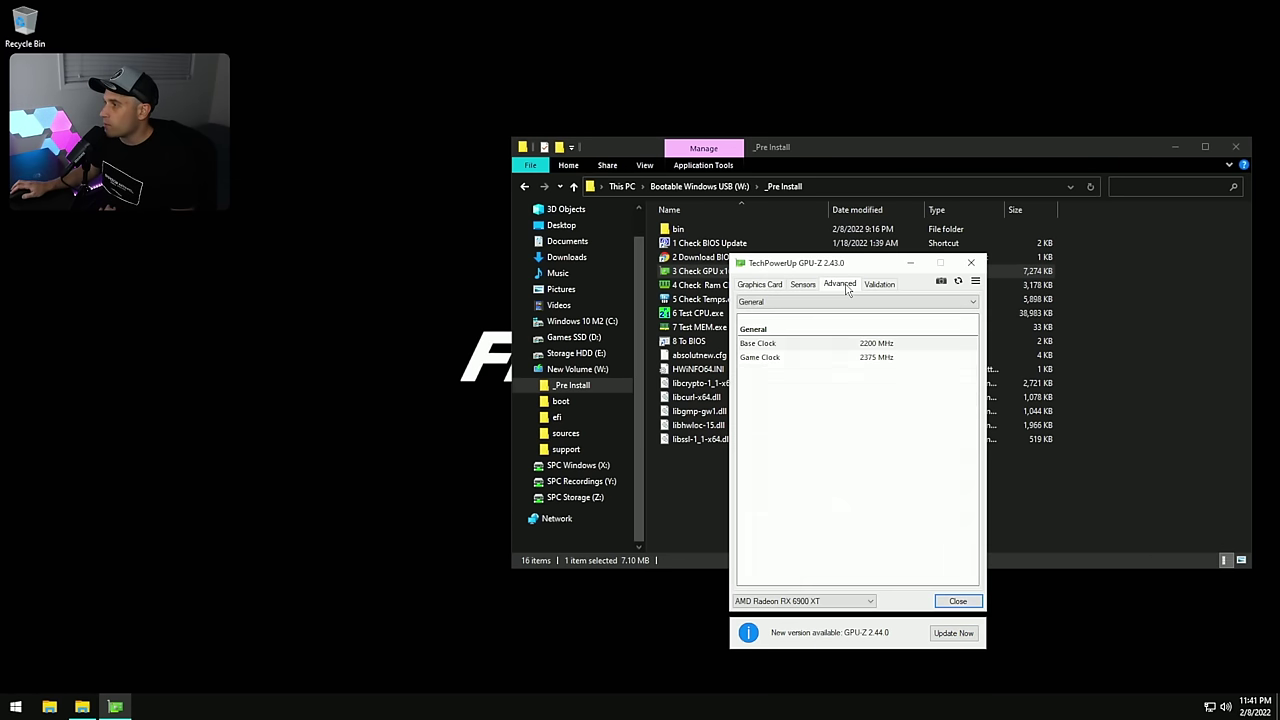
left_click(857, 301)
left_click(796, 338)
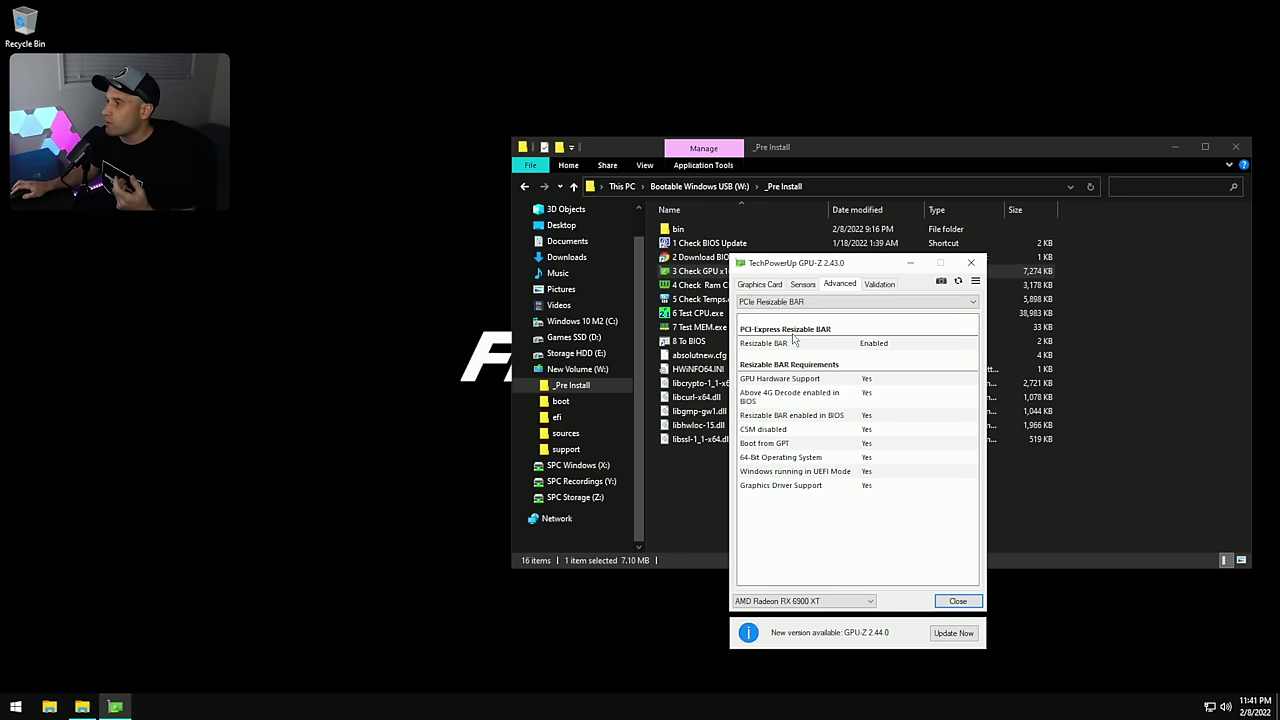
left_click(970, 263)
- Run 4 Check Ram Channels.exe and examine the speed and channel of each installed memory module
right_click(742, 287)
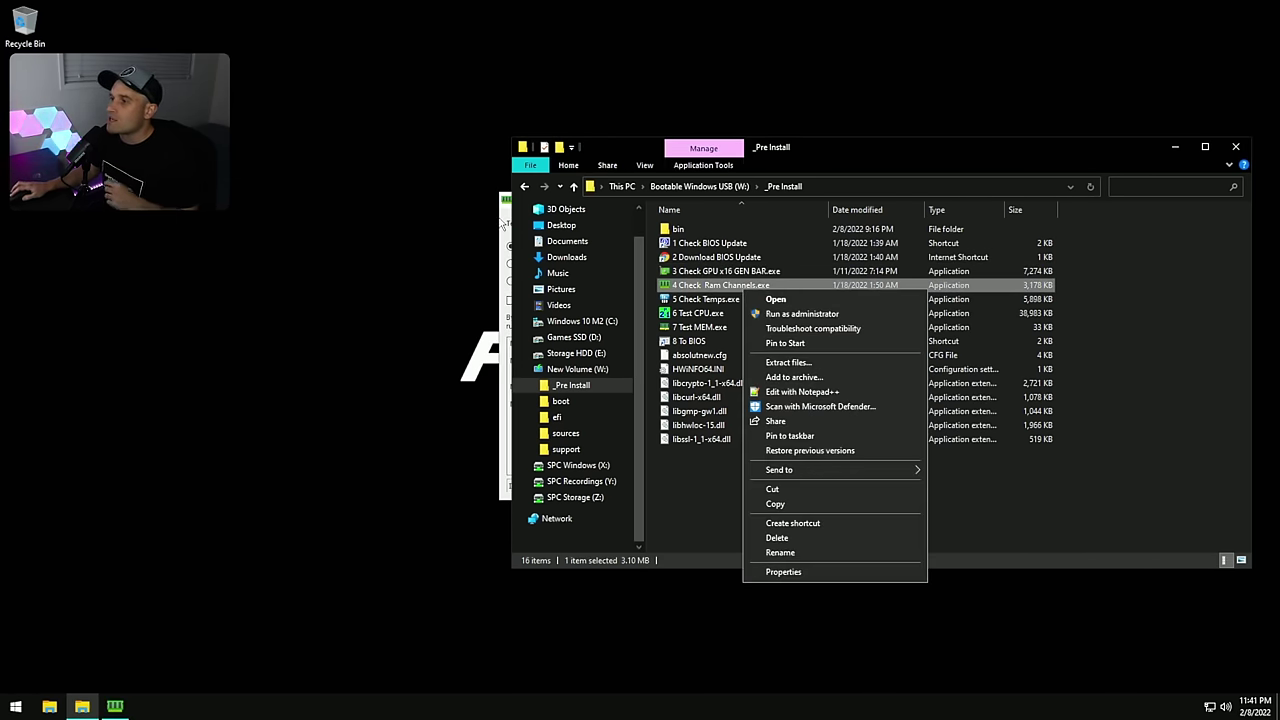
left_click(775, 299)
left_click_drag(624, 369, 512, 421)
left_click(678, 421)
left_click(628, 371)
left_click_drag(705, 381, 675, 375)
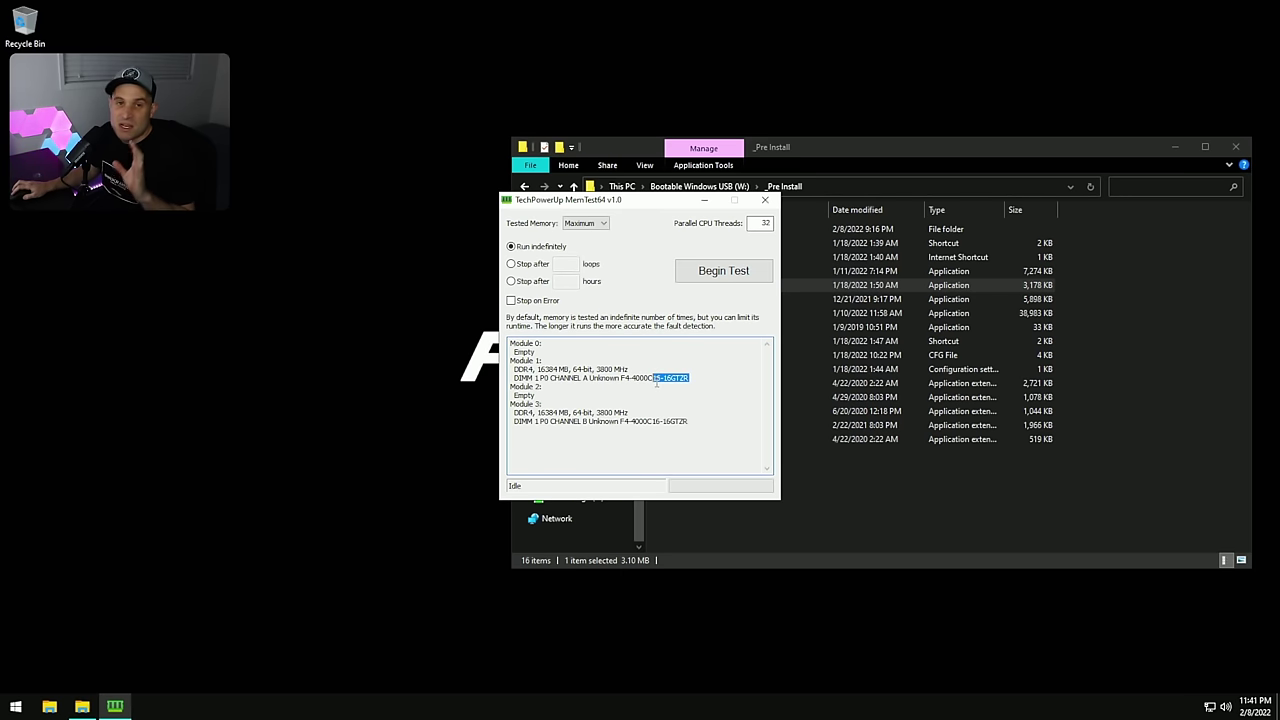
left_click(765, 199)
- Start HWiNFO64 in sensors-only mode with 5 Check Temps.exe and launch a 16-core Blend torture test from 6 Test CPU.exe
double_click(712, 301)
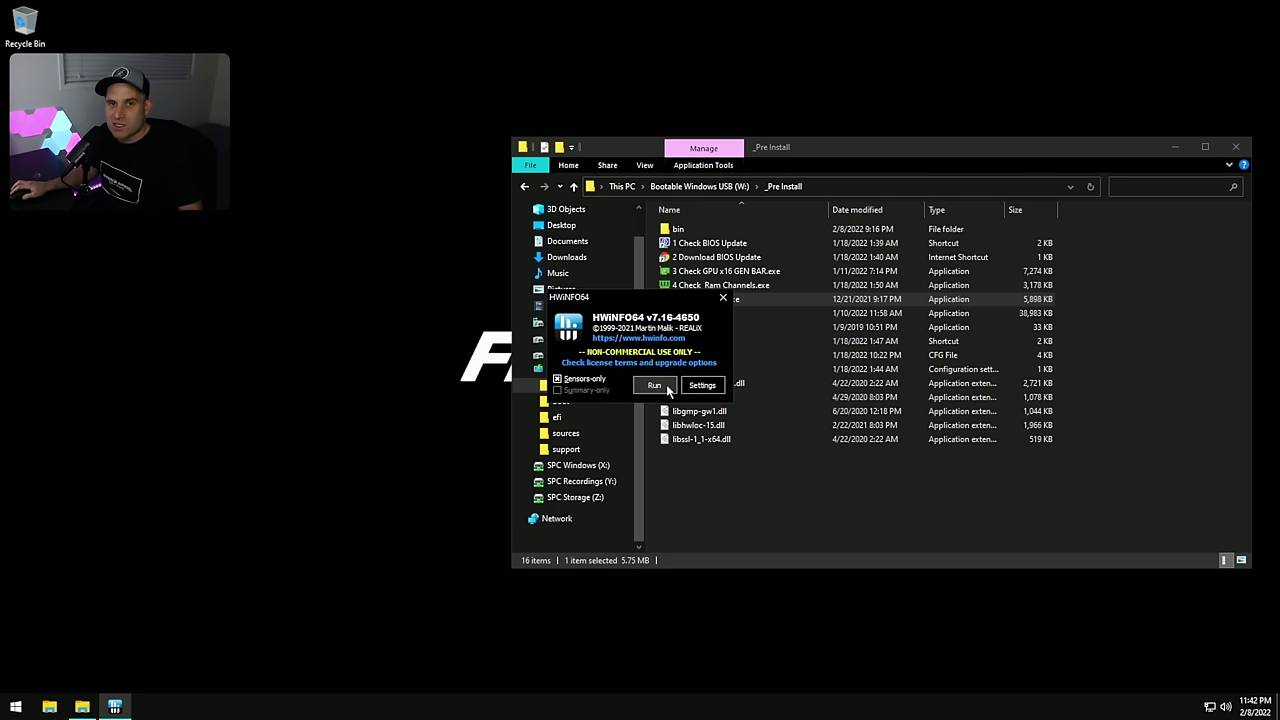
left_click(667, 389)
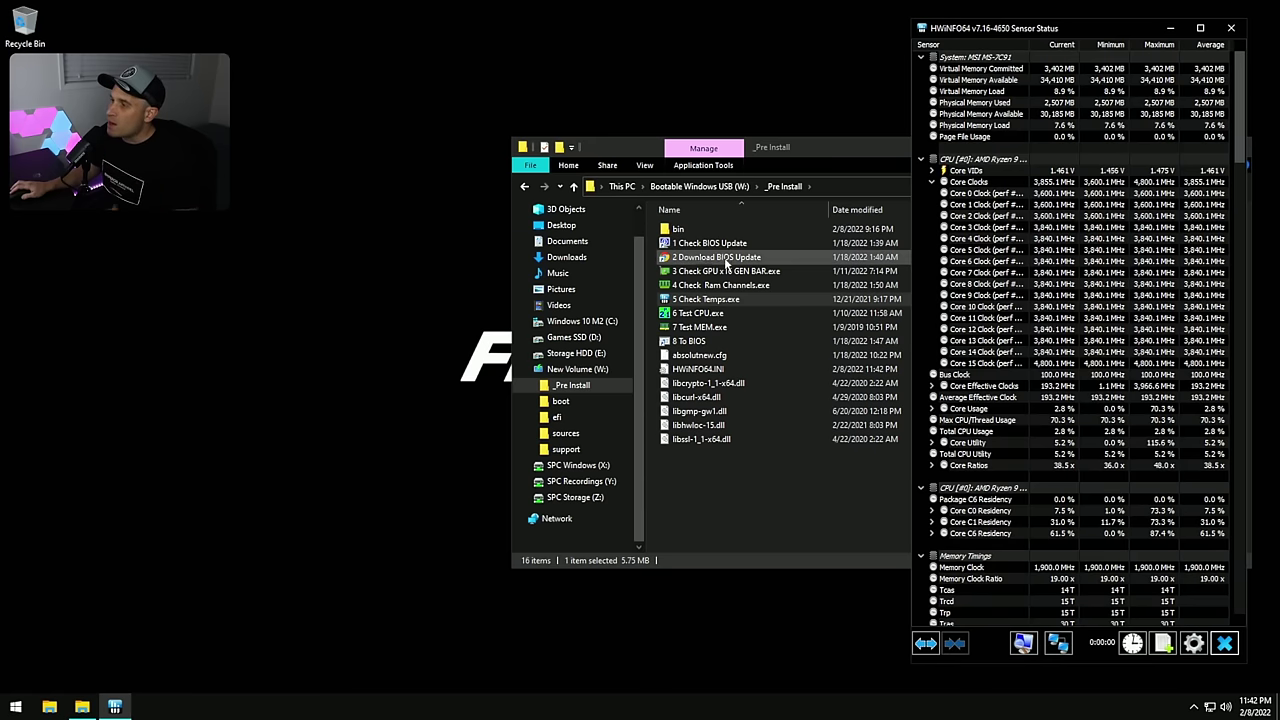
double_click(688, 318)
left_click(620, 412)
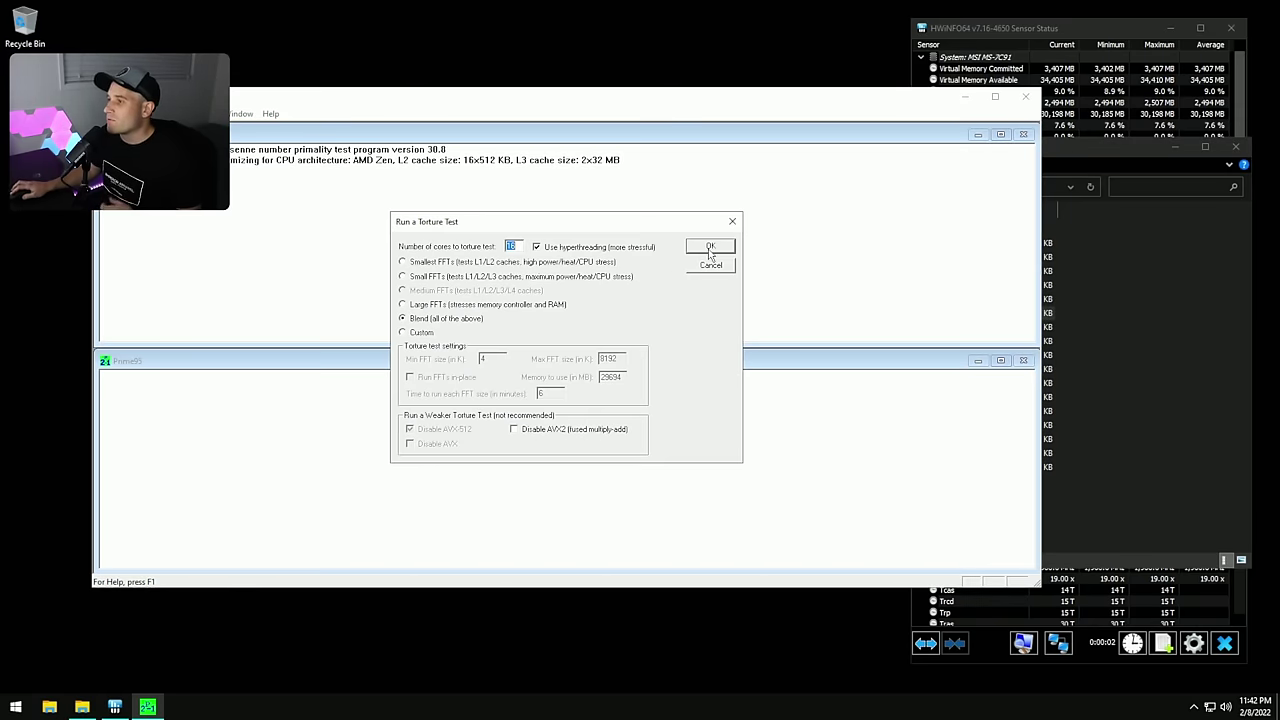
left_click(712, 249)
- Examine the CPU clock, temperature and power readings in the HWiNFO64 sensor list during the torture test
left_click(1050, 29)
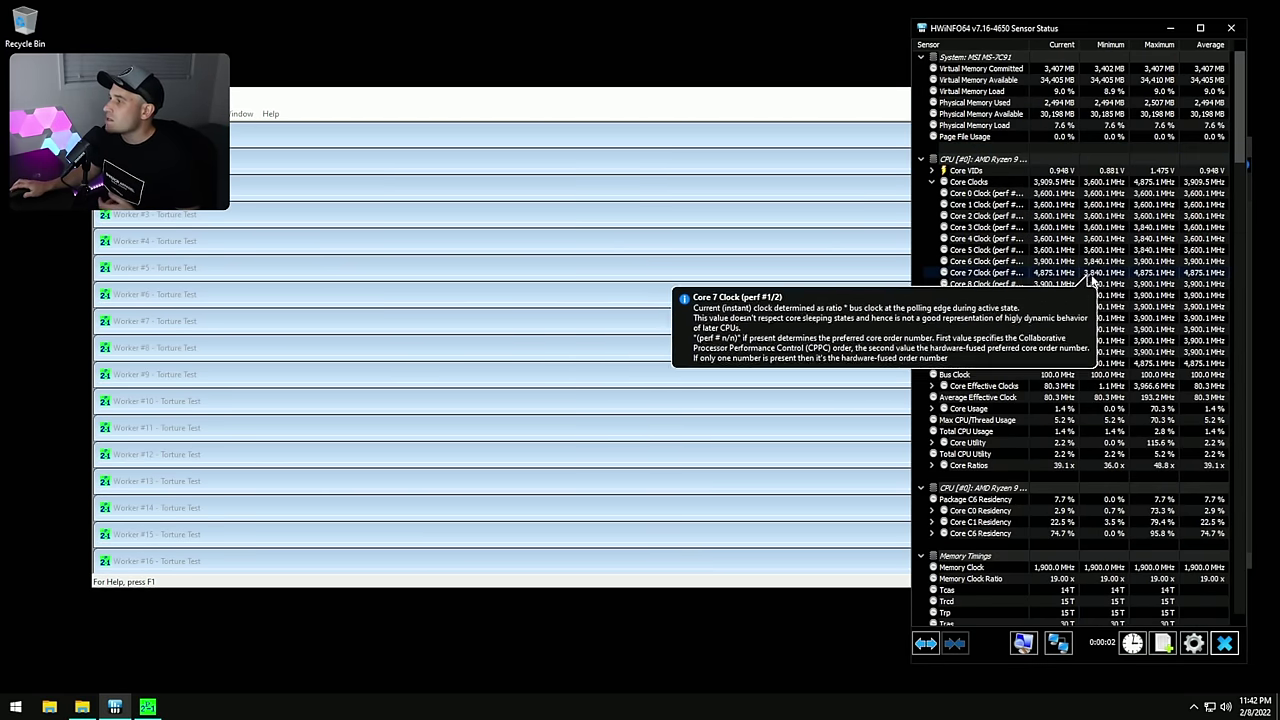
scroll(1101, 411, "down", 10)
scroll(1101, 411, "down", 3)
- Exit the Prime95 torture test and return to the _Pre Install folder
left_click(415, 135)
left_click(104, 113)
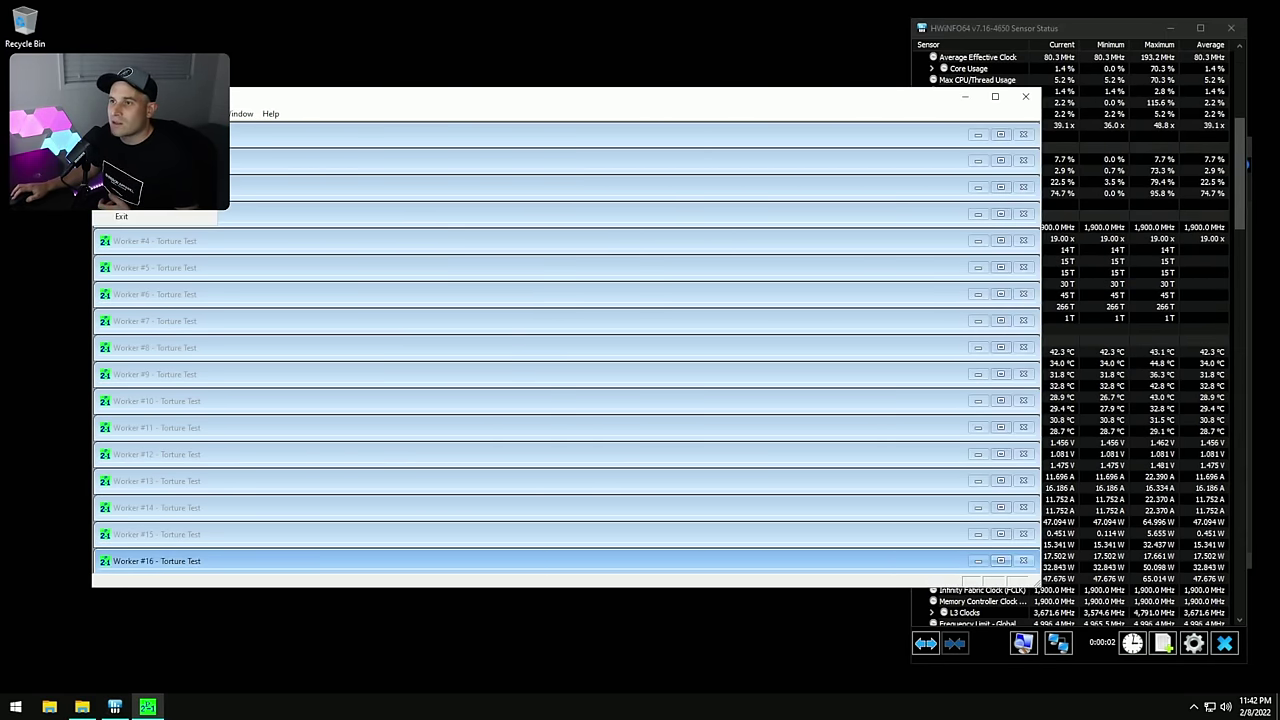
left_click(144, 218)
left_click(810, 485)
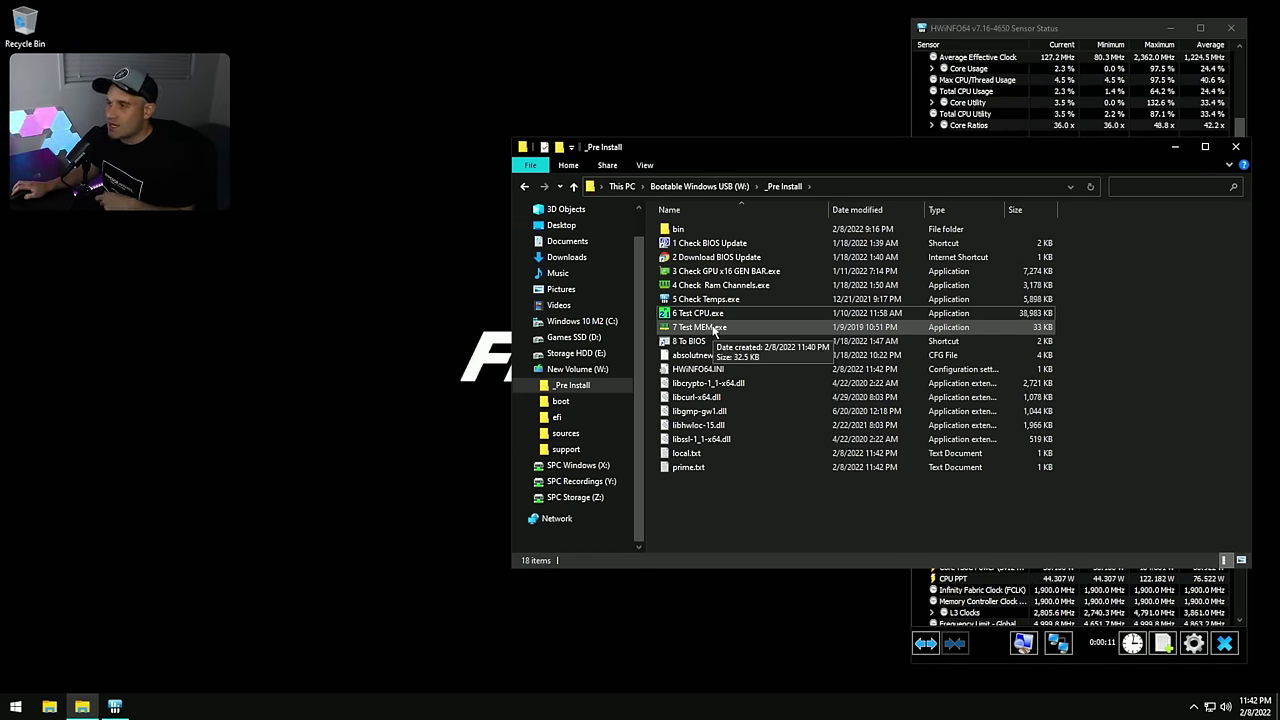
- Run 7 Test MEM.exe and load the absolutnew.cfg configuration into it
left_click(717, 332)
double_click(717, 332)
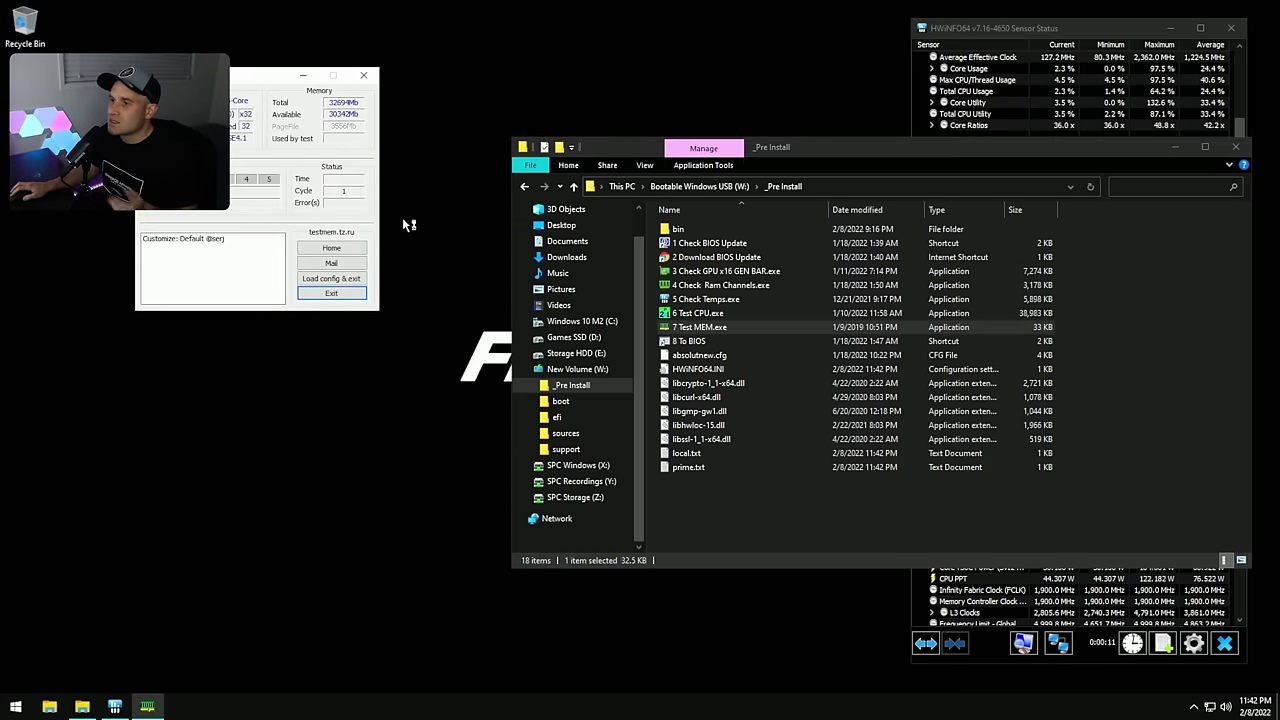
left_click(352, 276)
left_click(298, 210)
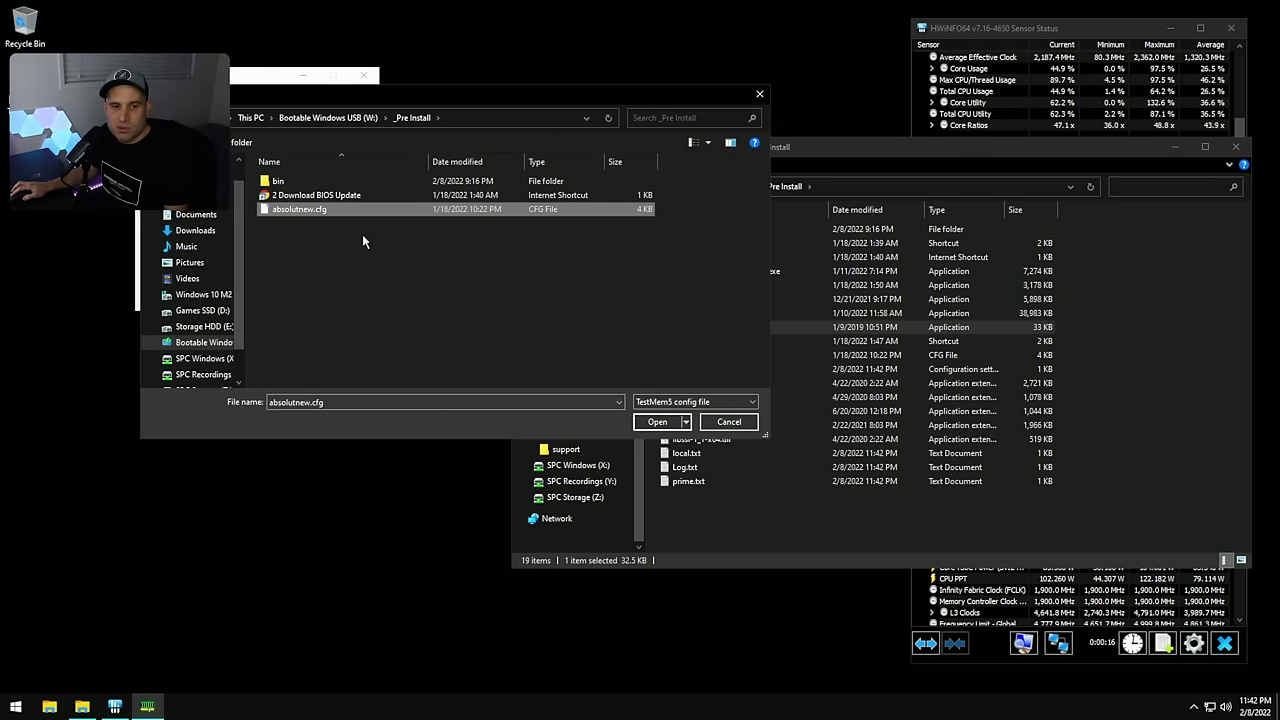
left_click(657, 421)
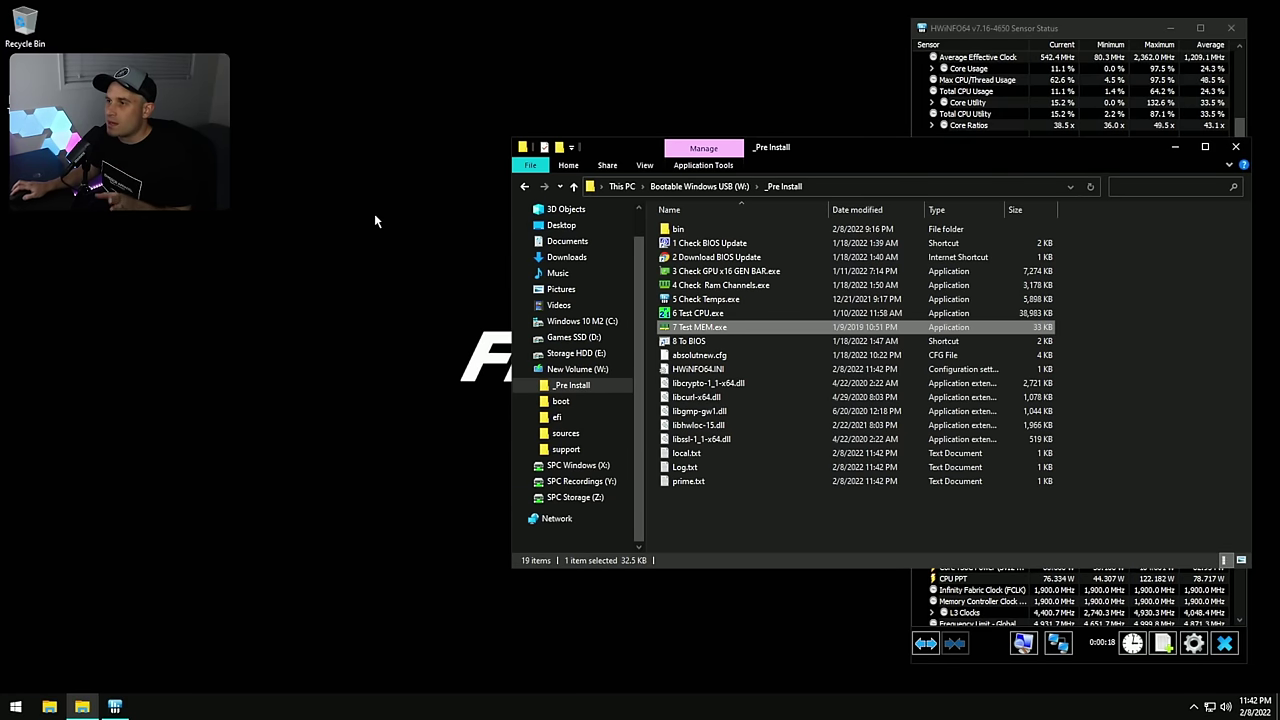
- Run 7 Test MEM.exe as administrator to test the memory, and exit both the test and HWiNFO64
right_click(694, 329)
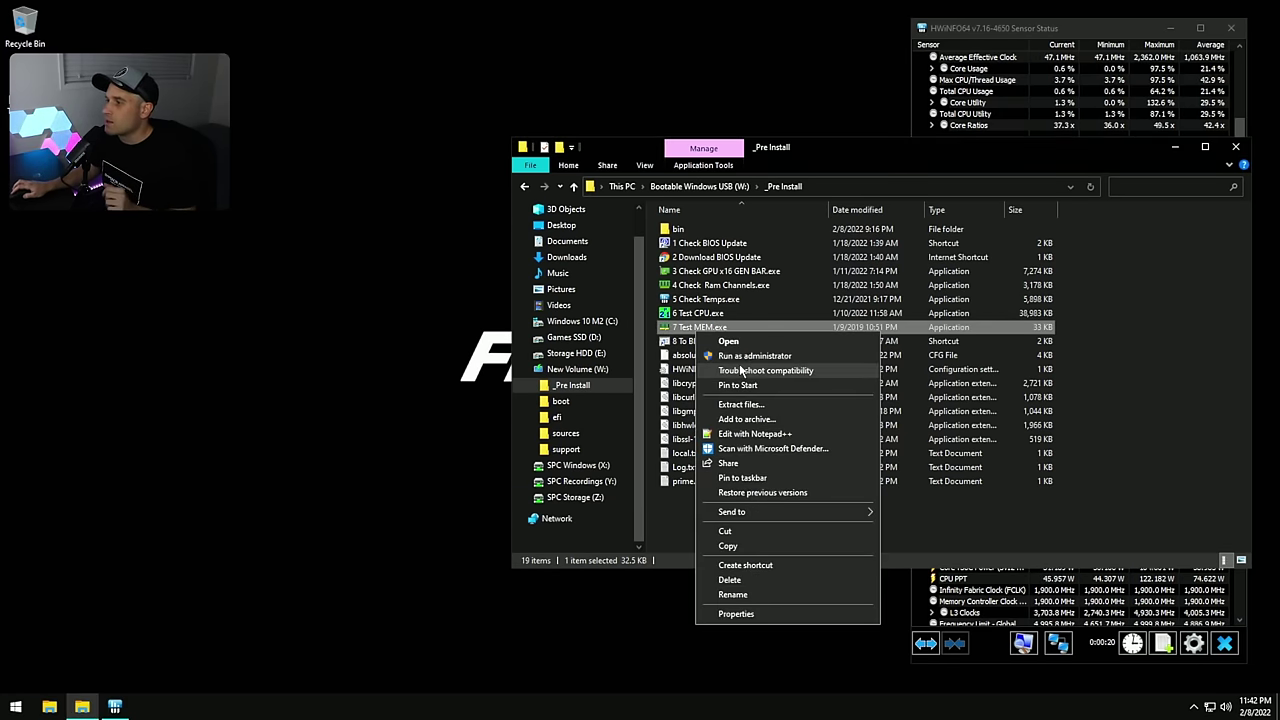
left_click(740, 356)
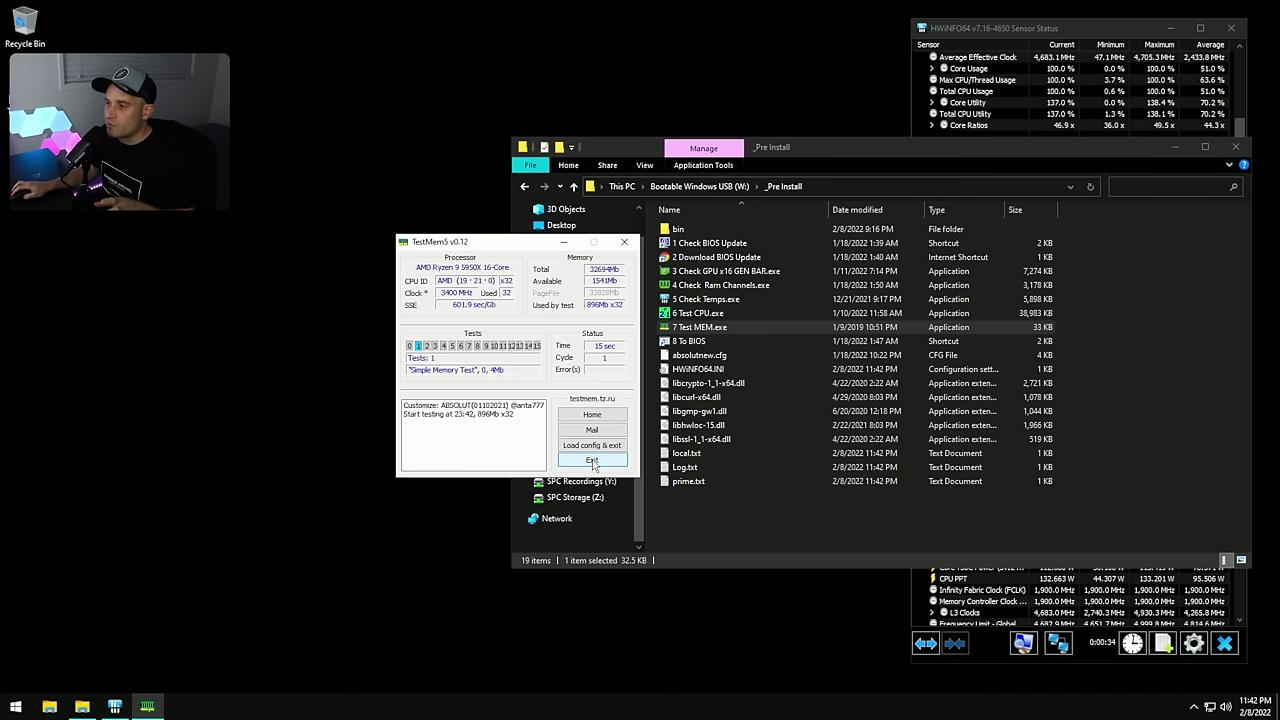
left_click(593, 462)
left_click(1232, 32)
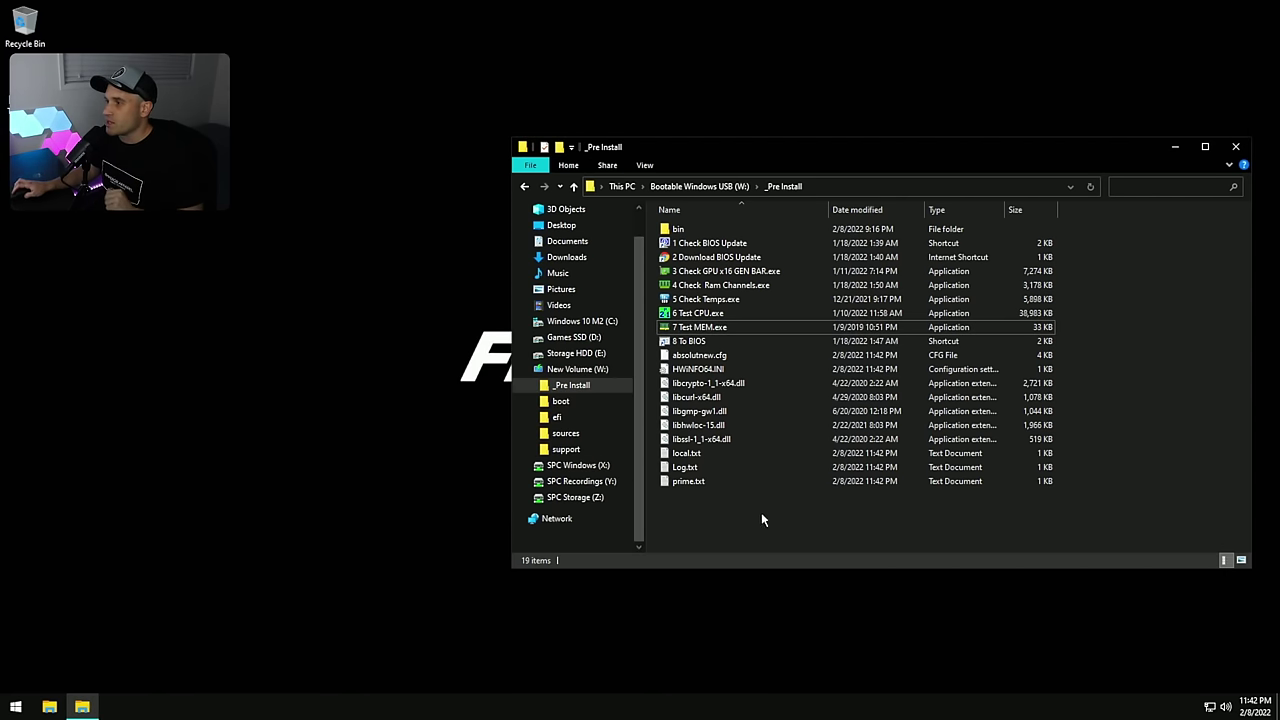
- Go back to the root of the Bootable Windows USB drive and point out the autounattend.xml file
left_click(524, 186)
left_click(702, 452)
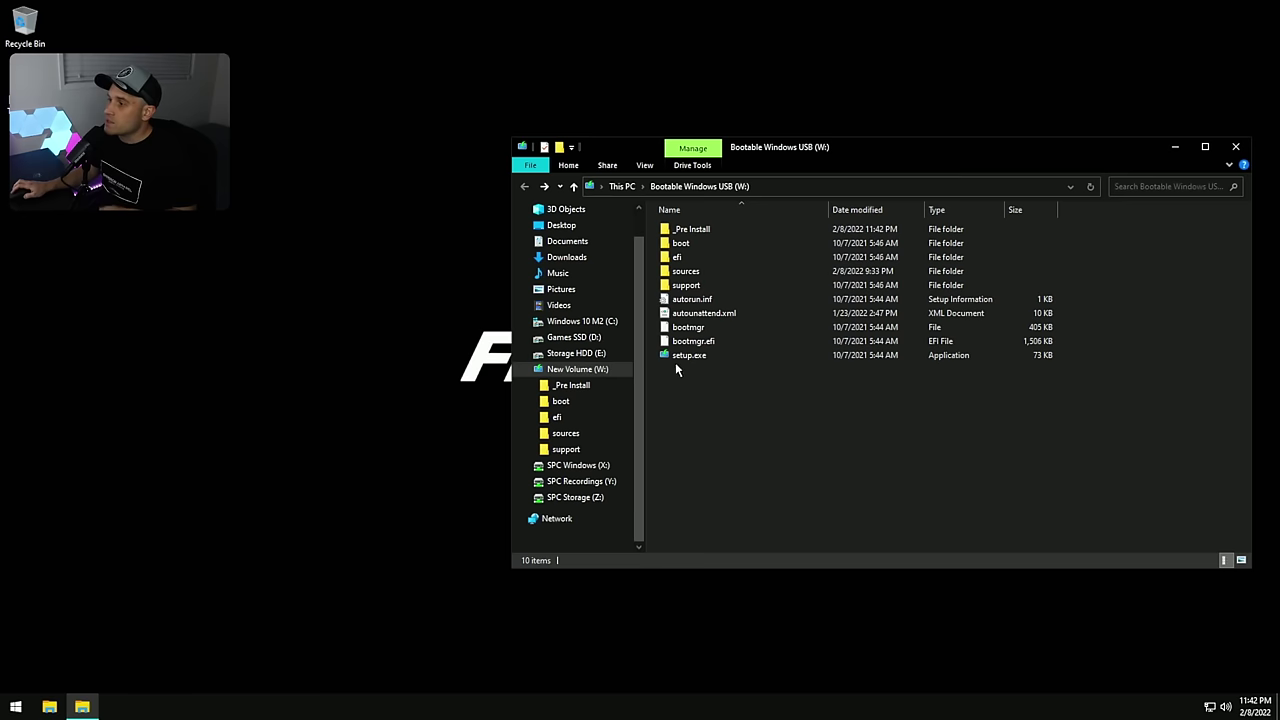
left_click(704, 313)
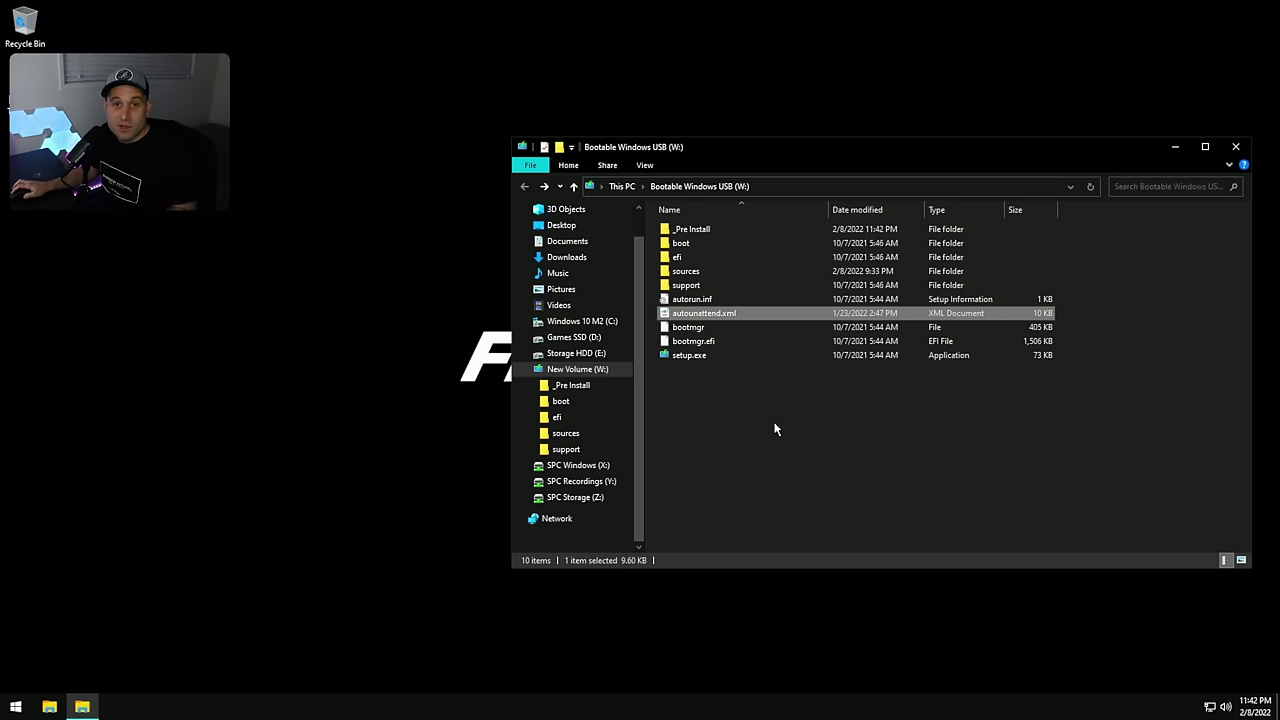
left_click(759, 425)
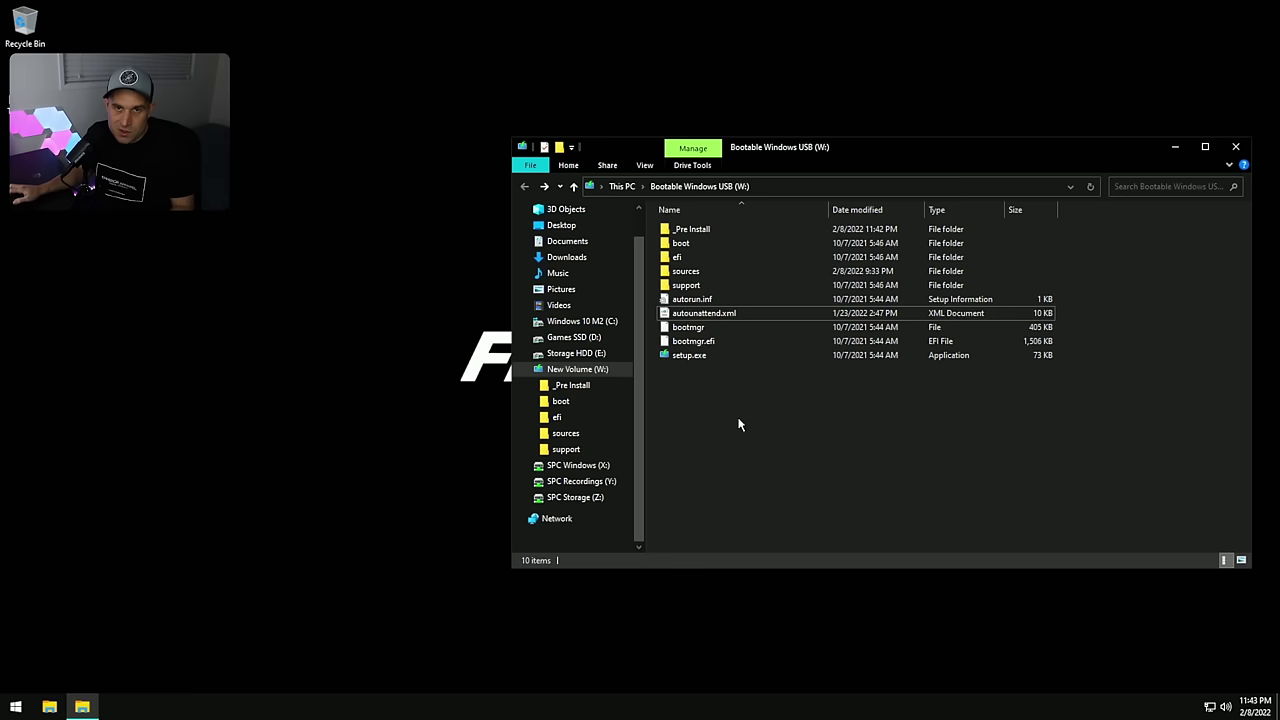
left_click_drag(820, 152, 771, 150)
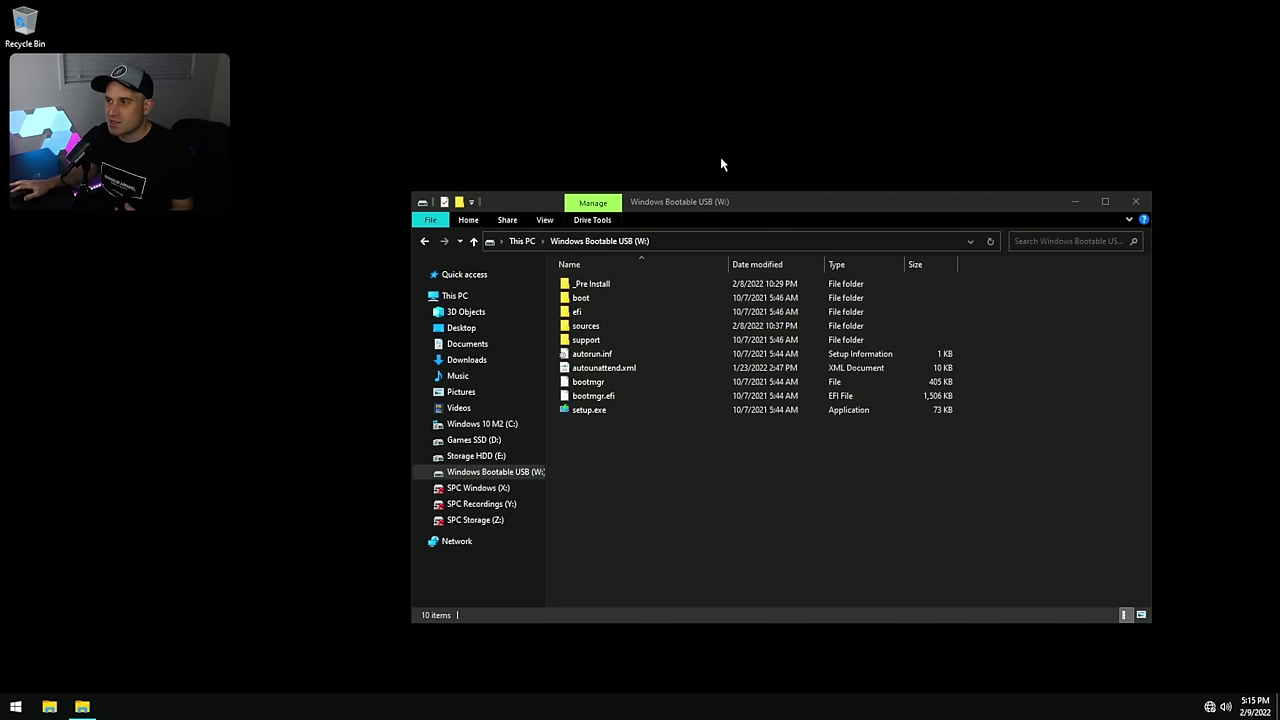
- Open the sources folder on the Windows Bootable USB and locate the install.wim file
double_click(600, 325)
scroll(692, 484, "down", 5)
scroll(690, 480, "down", 12)
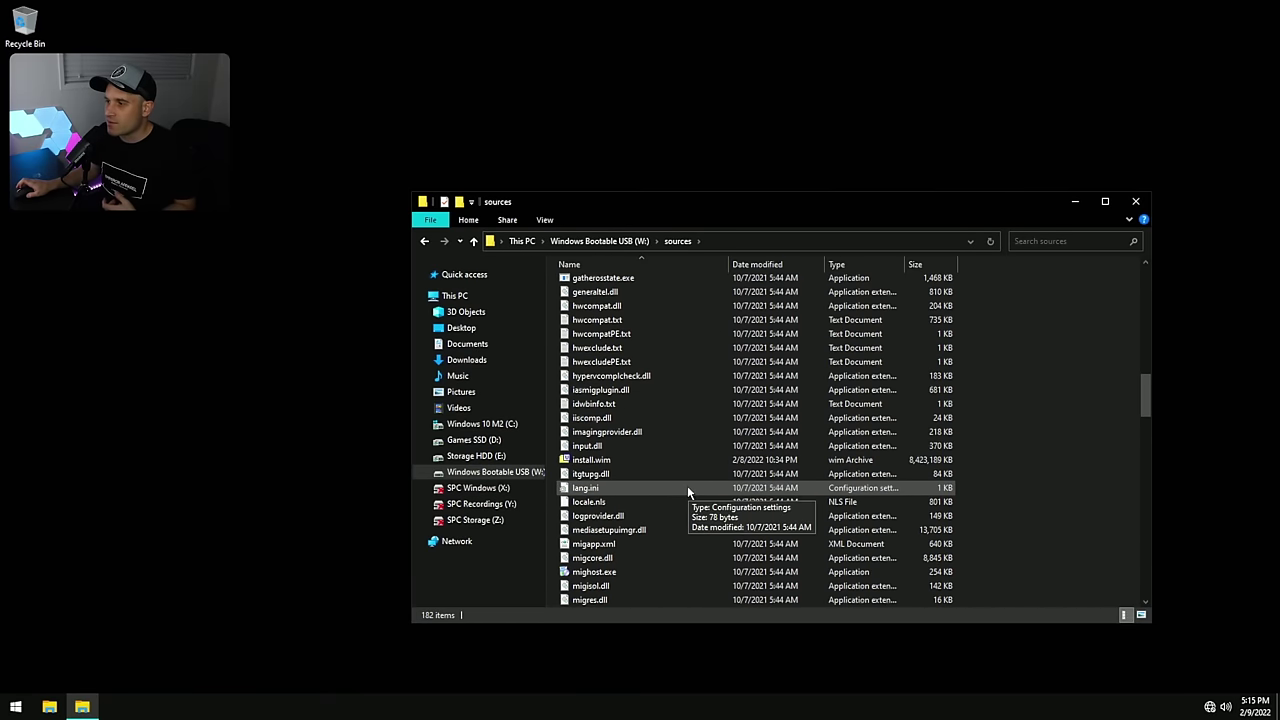
left_click(592, 375)
left_click(519, 244)
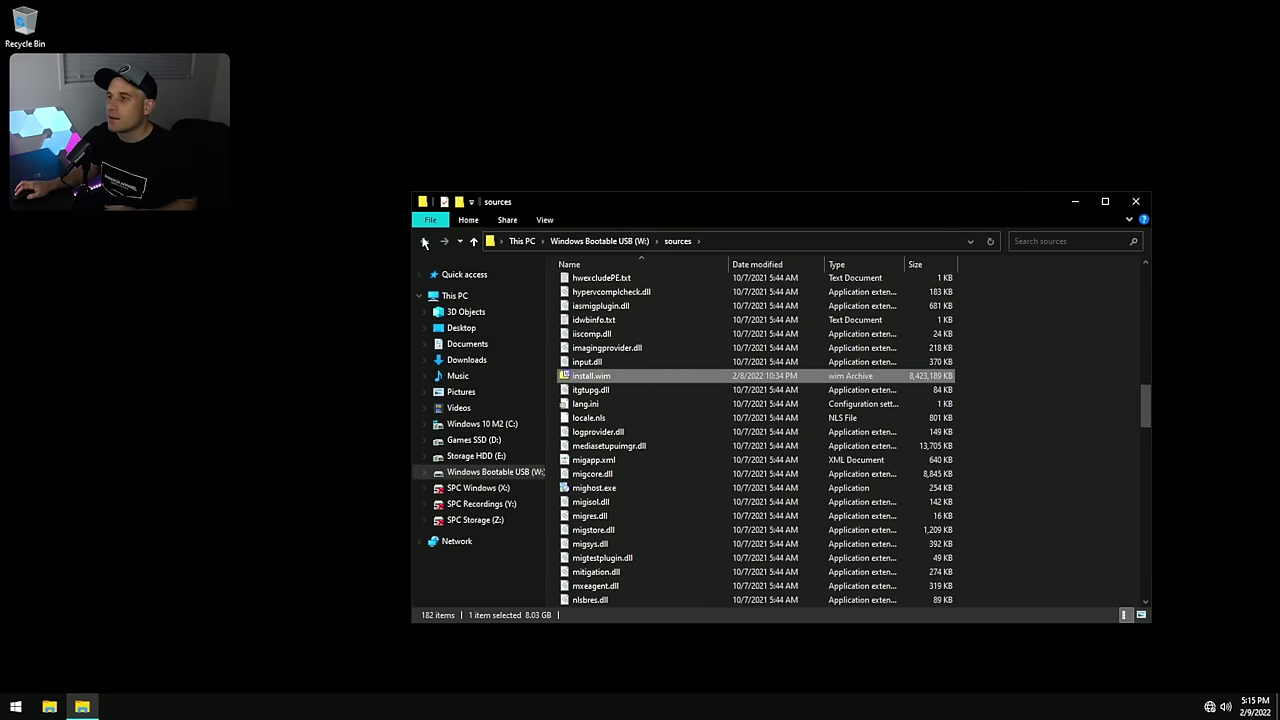
- Close the sources folder window and enter the Security settings in the MSI BIOS
left_click(1133, 204)
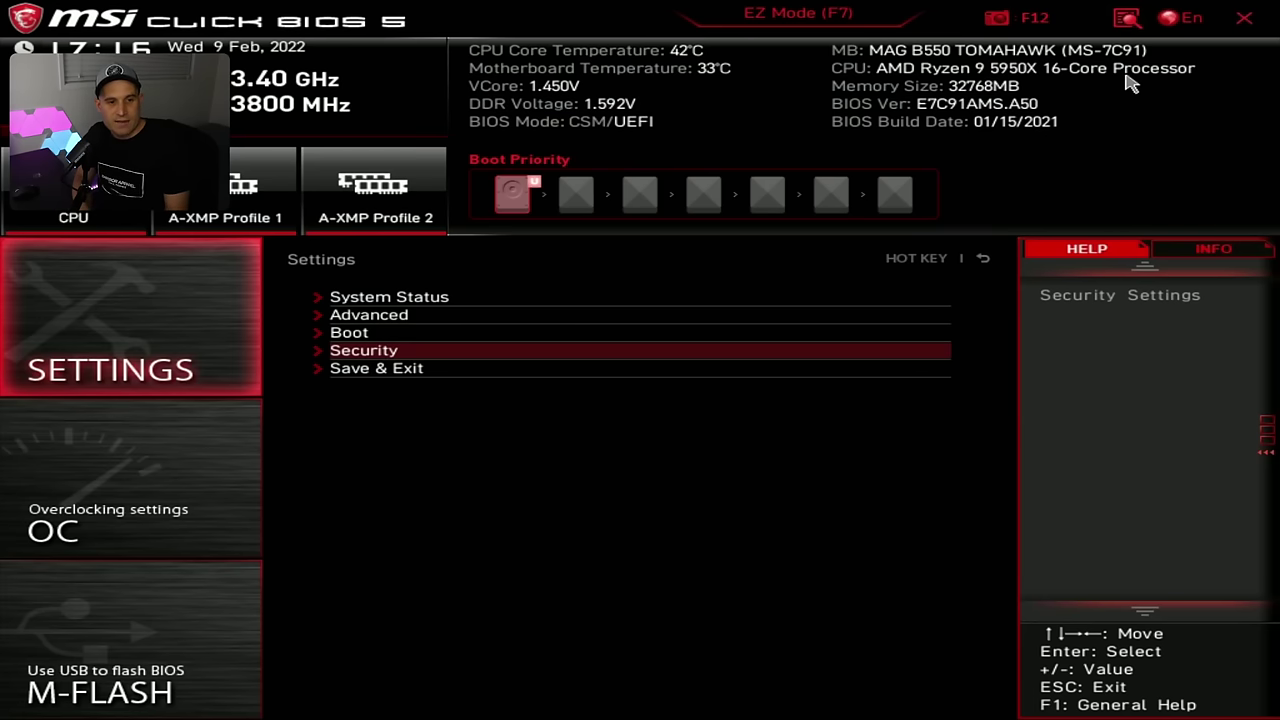
key("Return")
key("Down")
key("Return")
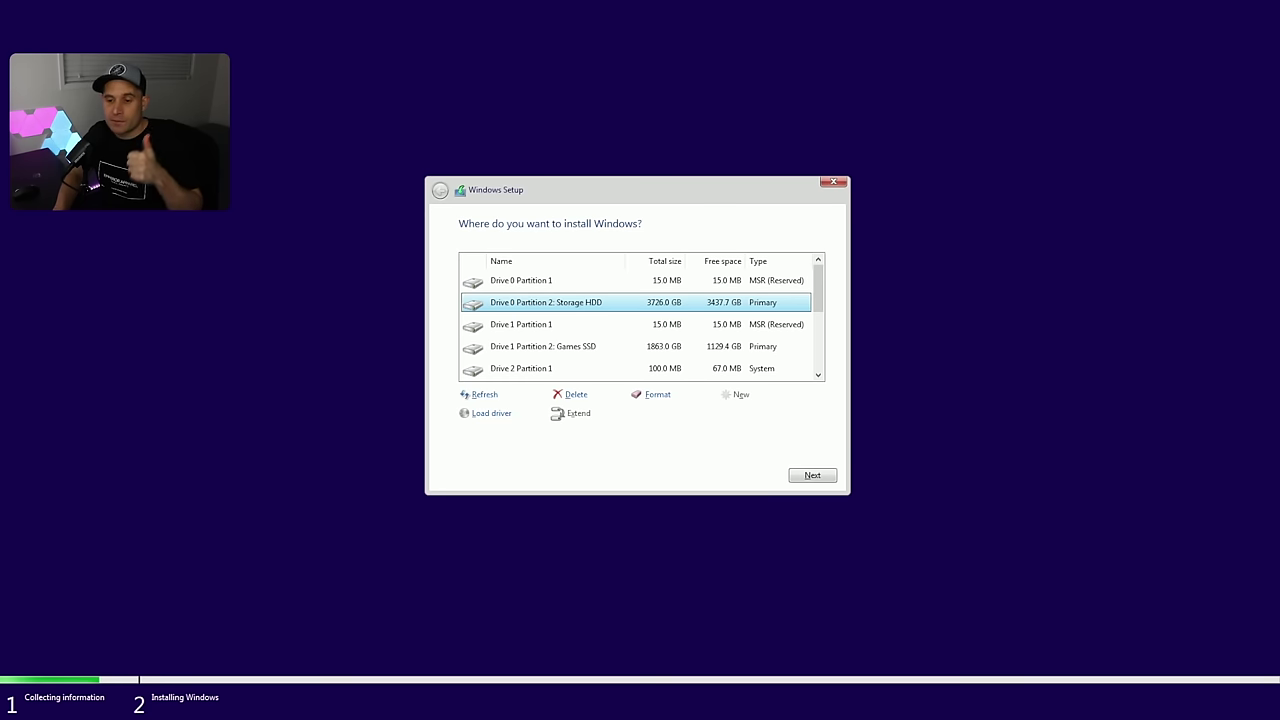
- Continue Windows Setup from the install location screen
key("Return")
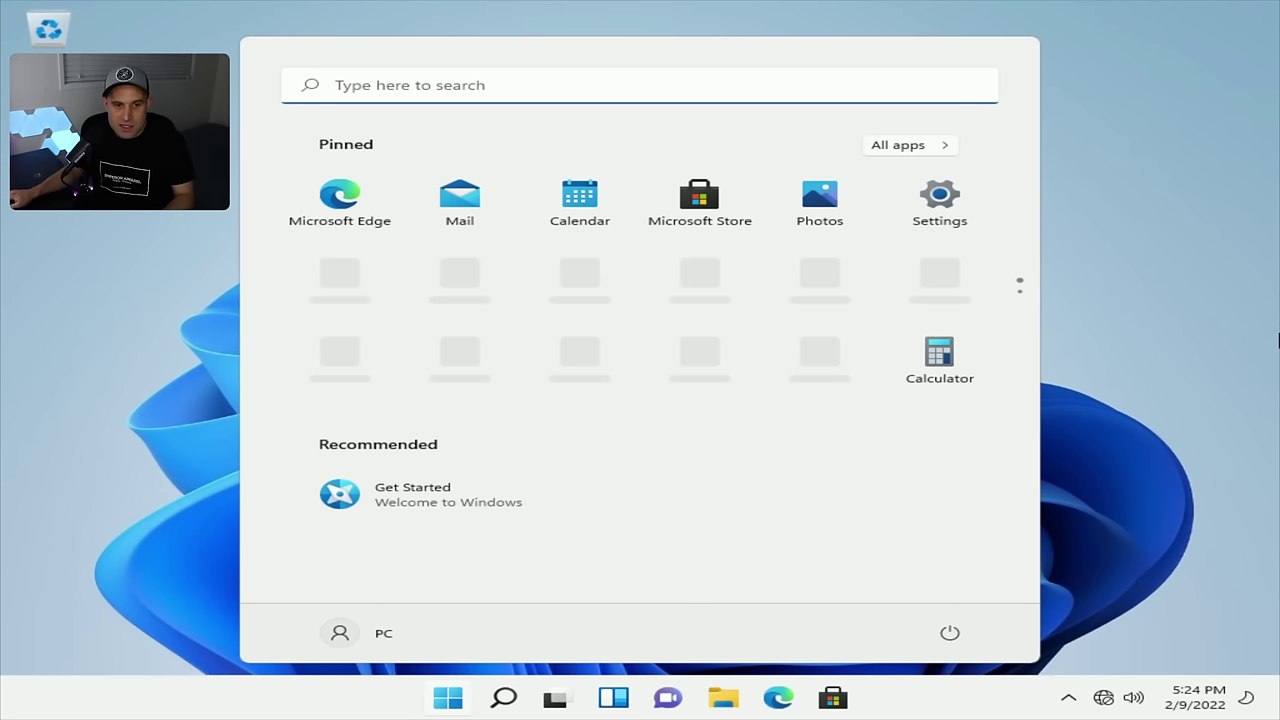
- Open the Installers folder on Local Disk (C:) in File Explorer and look through its shortcuts
left_click(1162, 338)
left_click(723, 697)
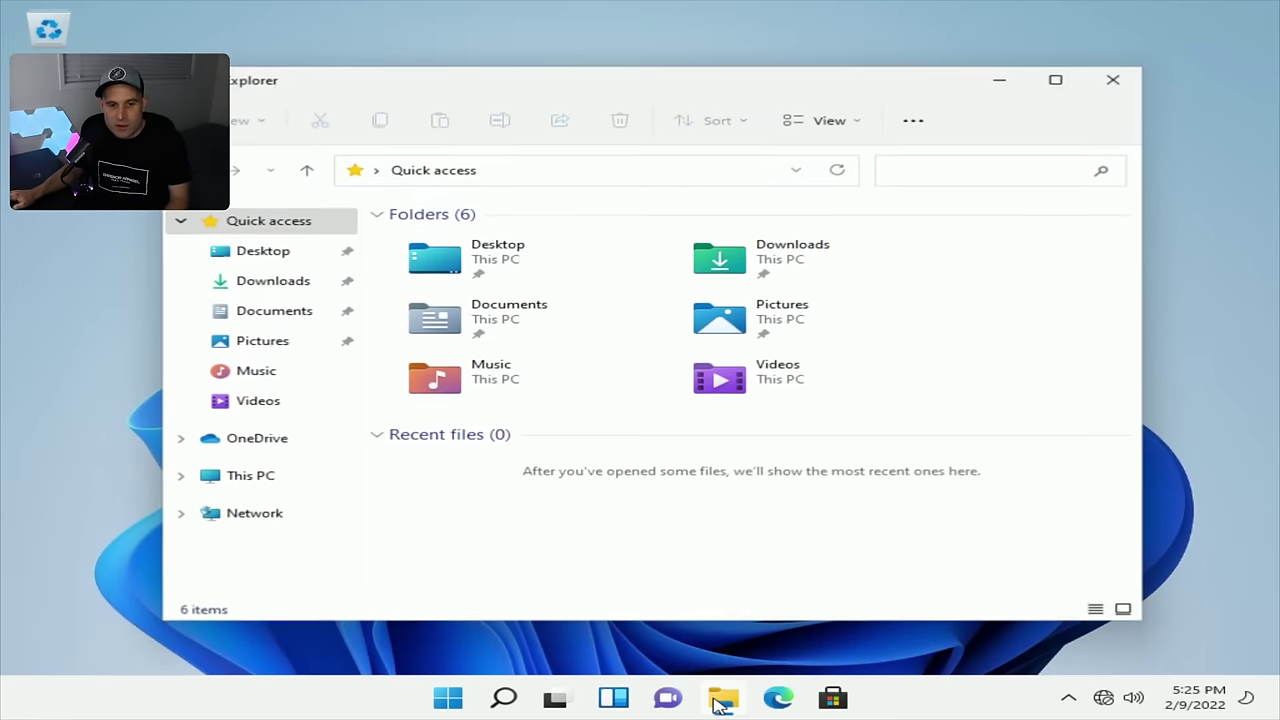
left_click(252, 479)
left_click(551, 427)
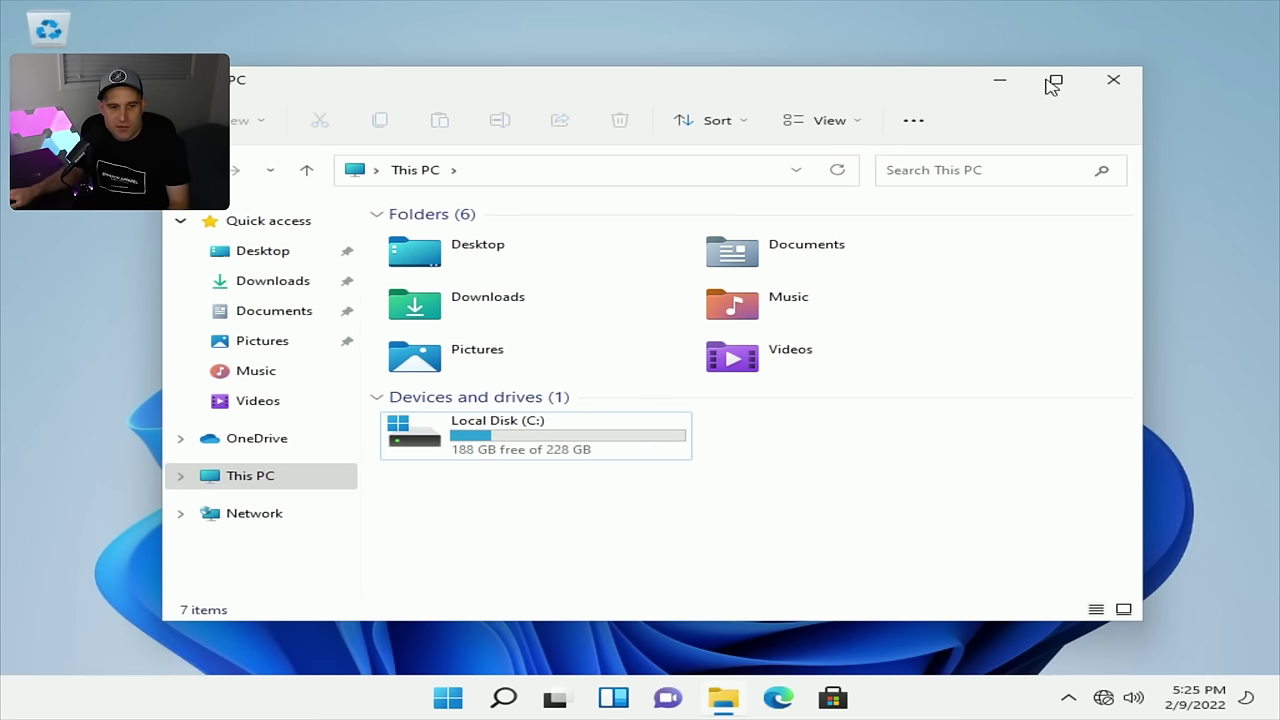
double_click(452, 444)
left_click(443, 246)
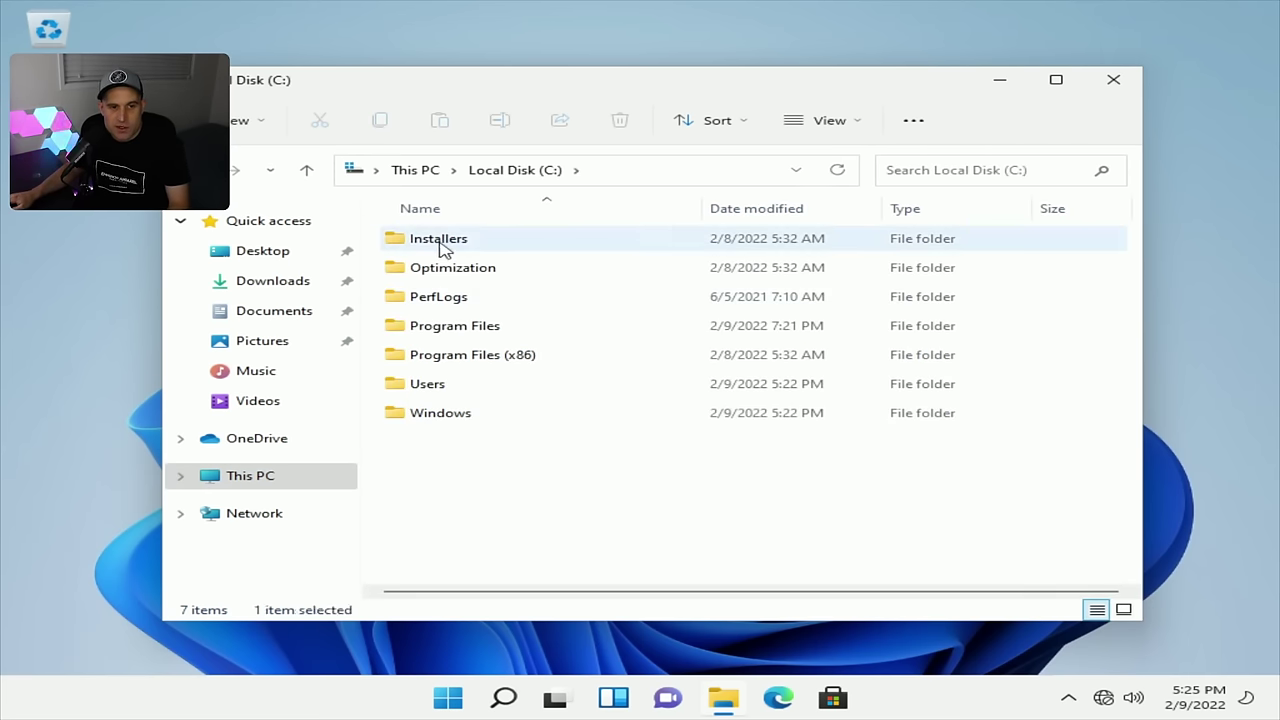
double_click(443, 246)
left_click_drag(497, 93, 520, 88)
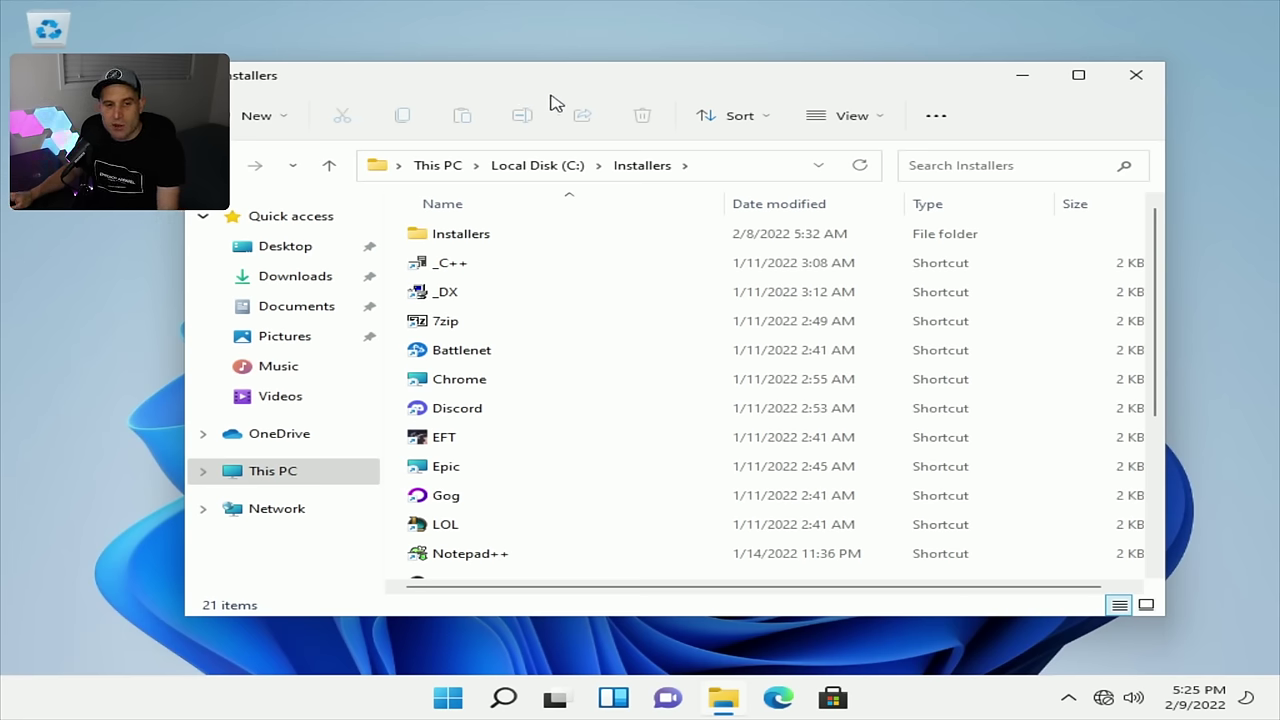
scroll(505, 333, "down", 3)
scroll(505, 333, "up", 3)
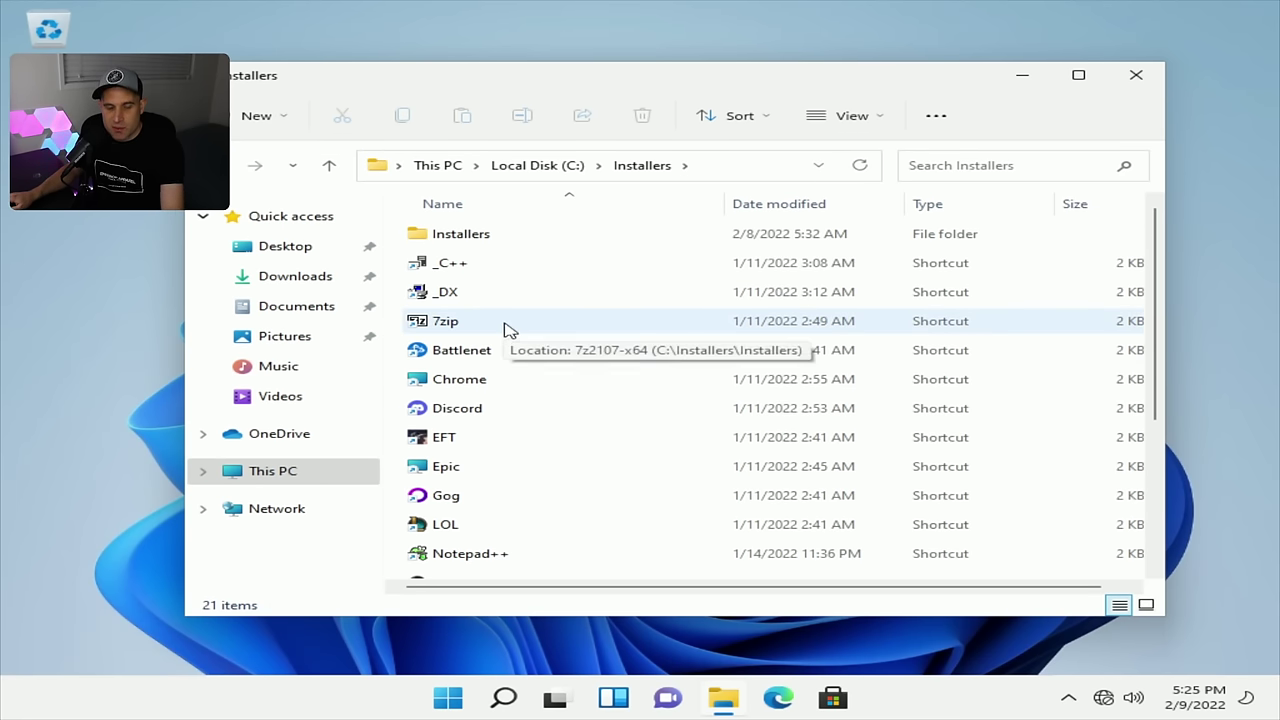
- Open Task Manager in its detailed view and place it beside the Installers window
key("ctrl+shift+Escape")
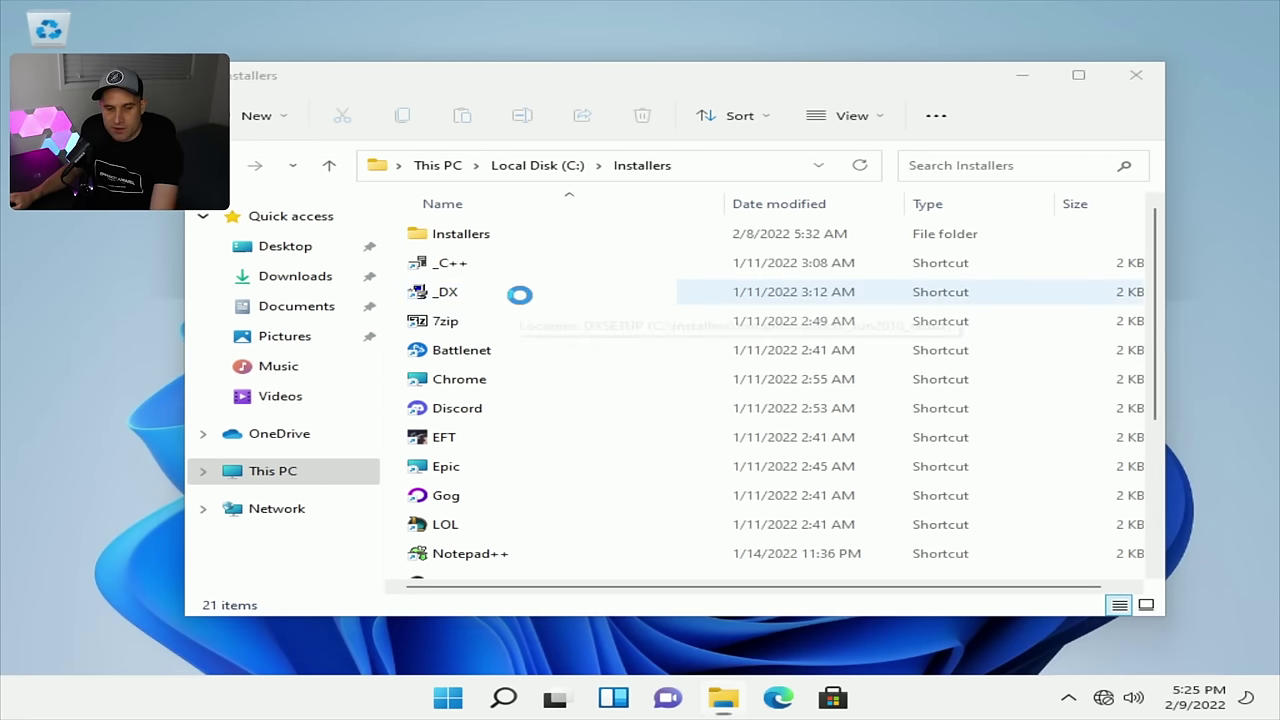
left_click_drag(386, 120, 1005, 110)
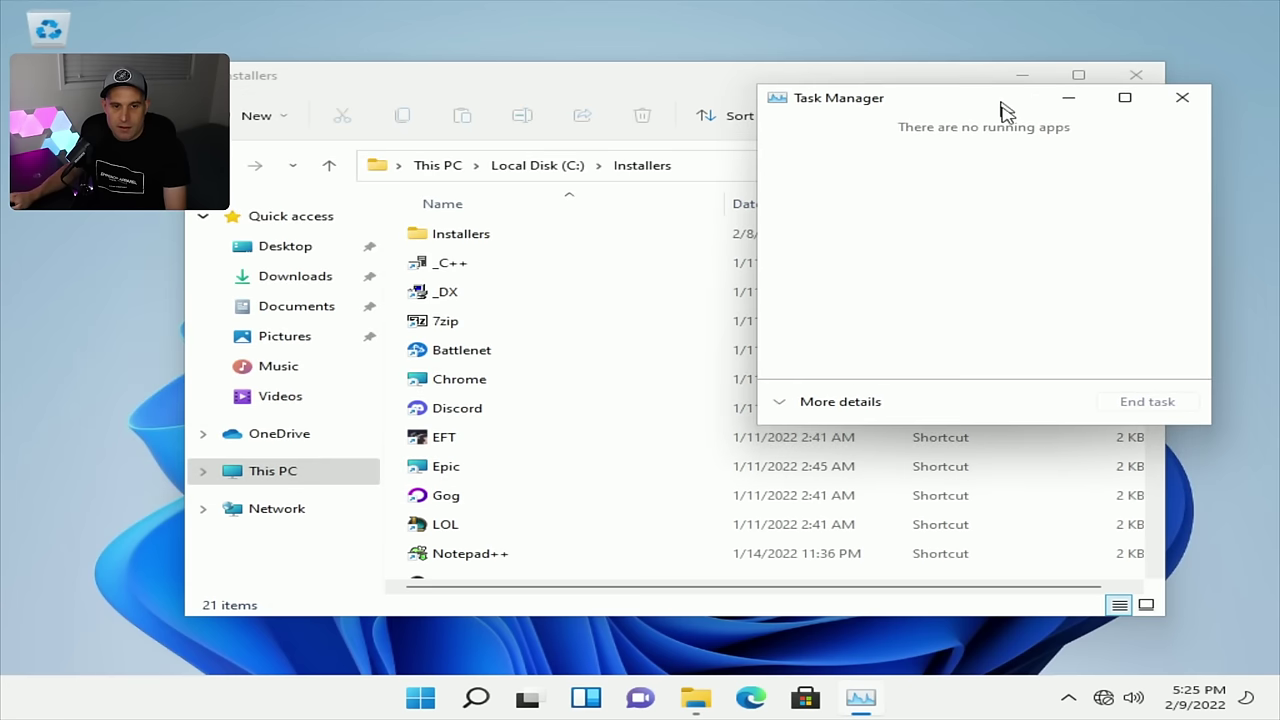
left_click(820, 401)
left_click_drag(920, 112, 1047, 109)
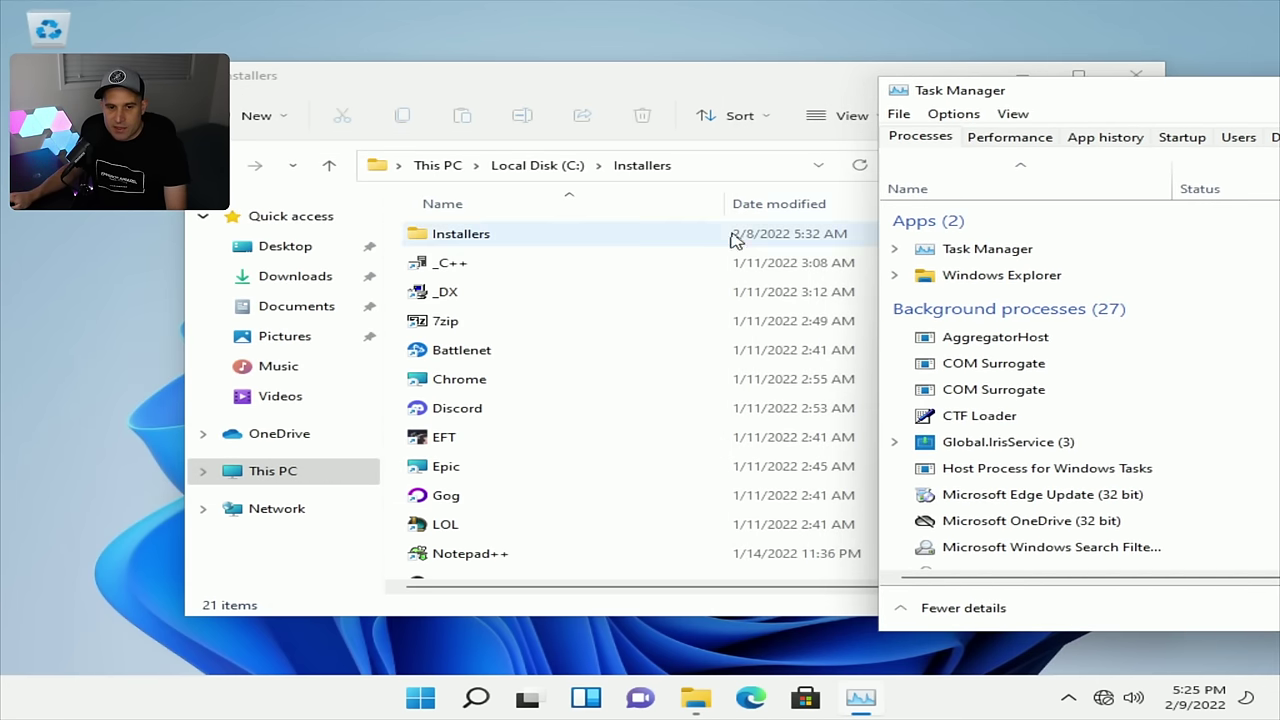
- Run the _C++ installer and locate its Microsoft Visual C++ Redistributable process in Task Manager
double_click(455, 268)
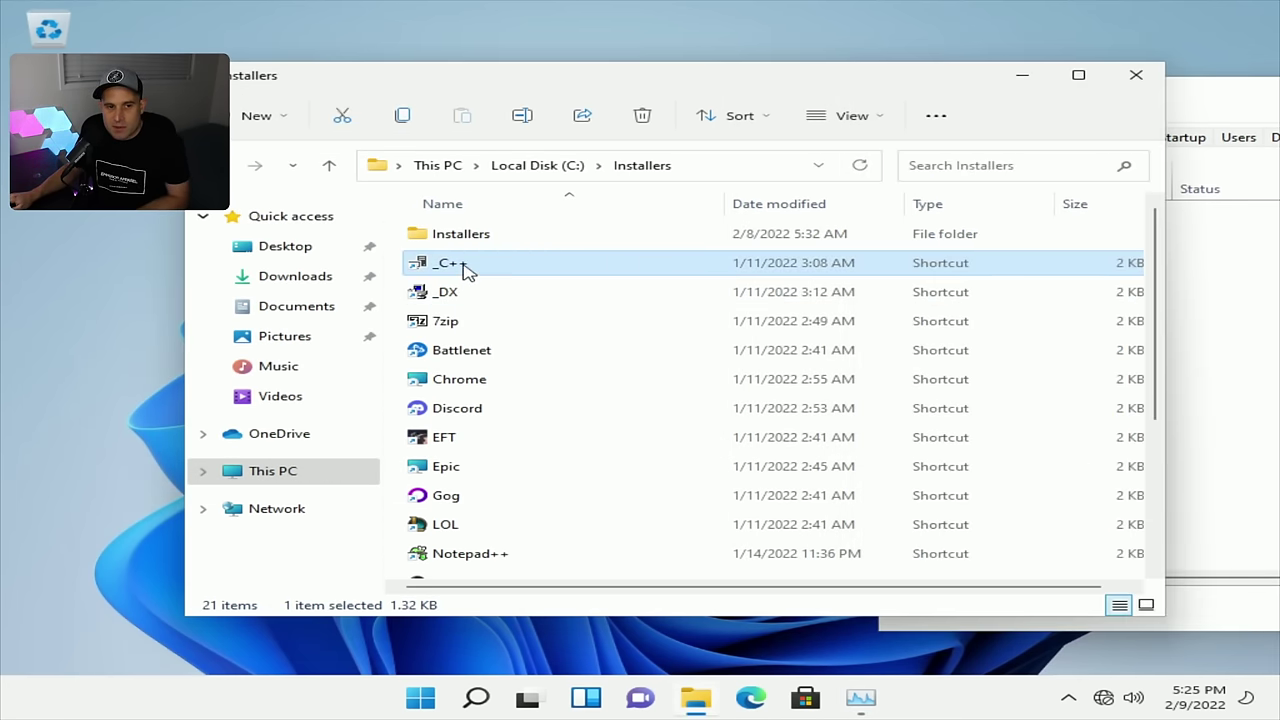
left_click(1212, 98)
scroll(1030, 380, "down", 5)
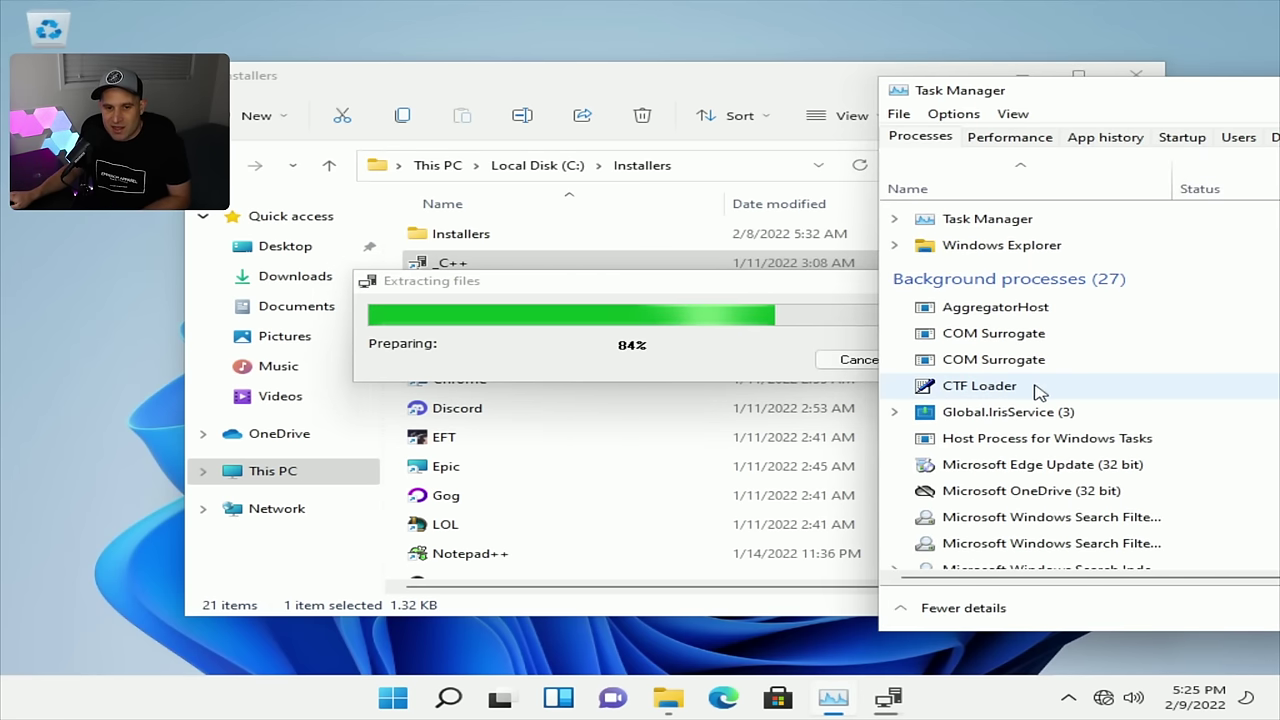
scroll(1040, 383, "up", 3)
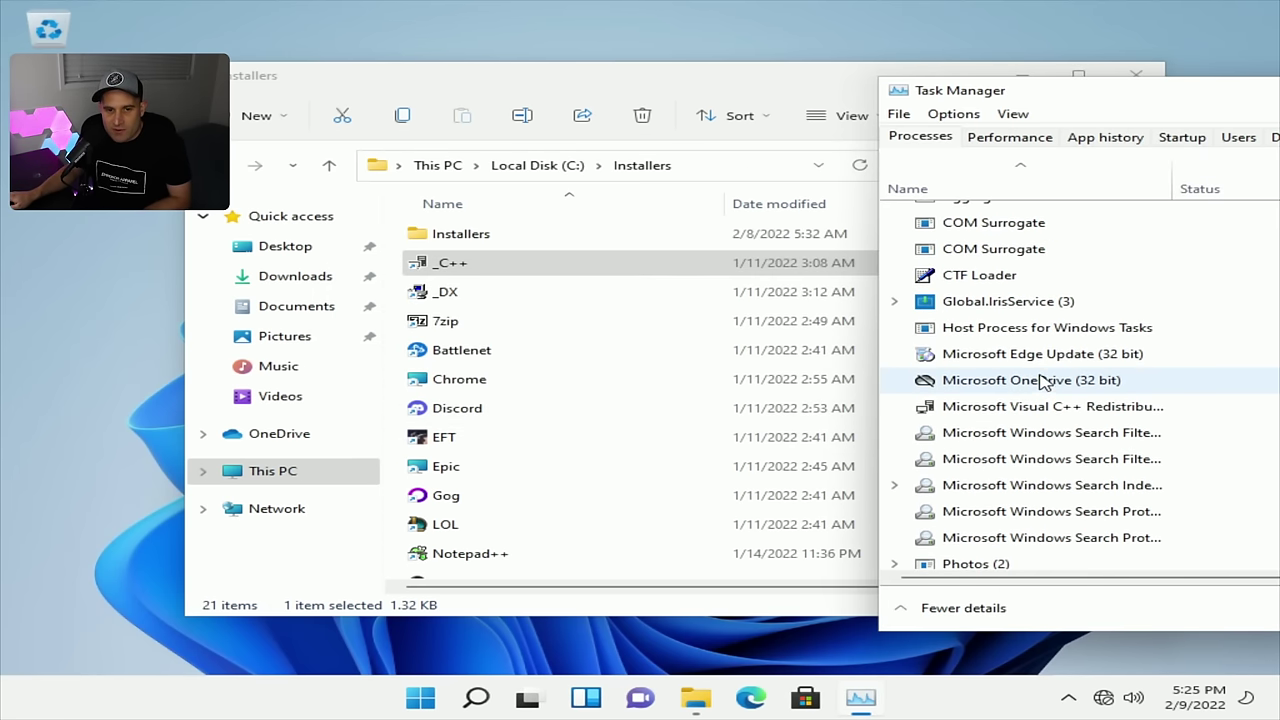
left_click(1030, 410)
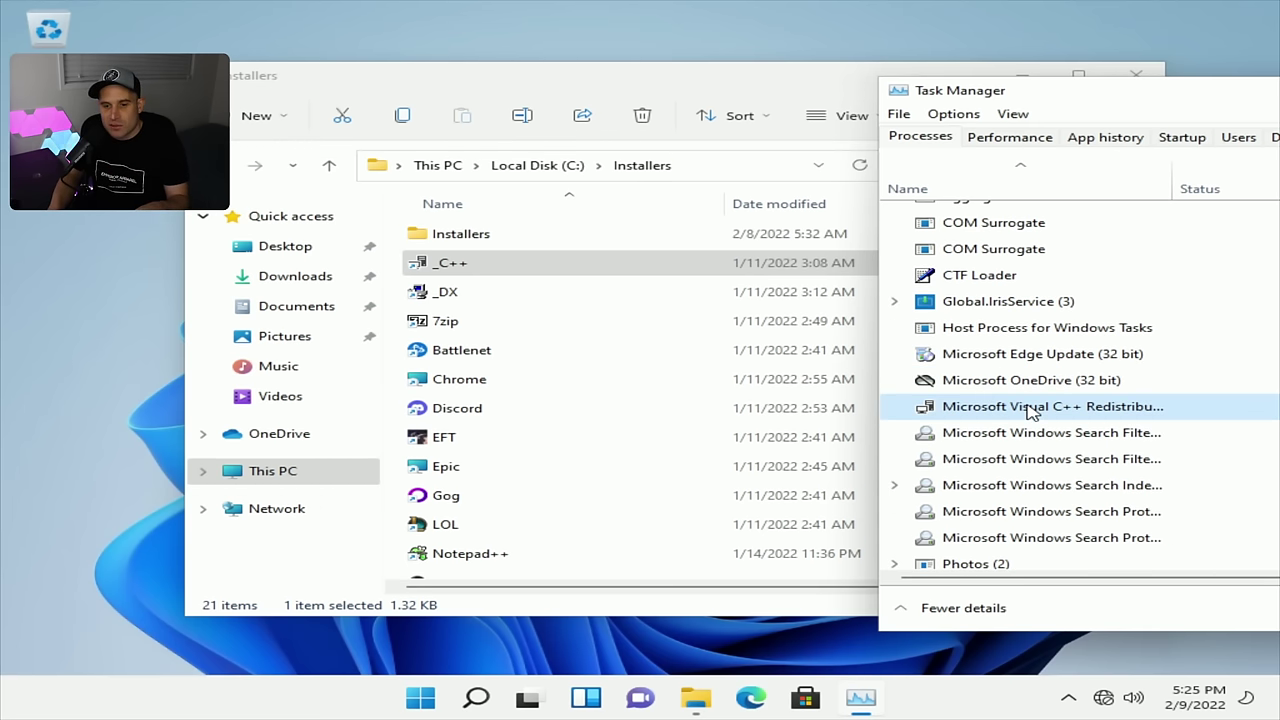
- Run the _DX installer and check its Microsoft DirectX Setup process in Task Manager
double_click(455, 291)
left_click(1212, 103)
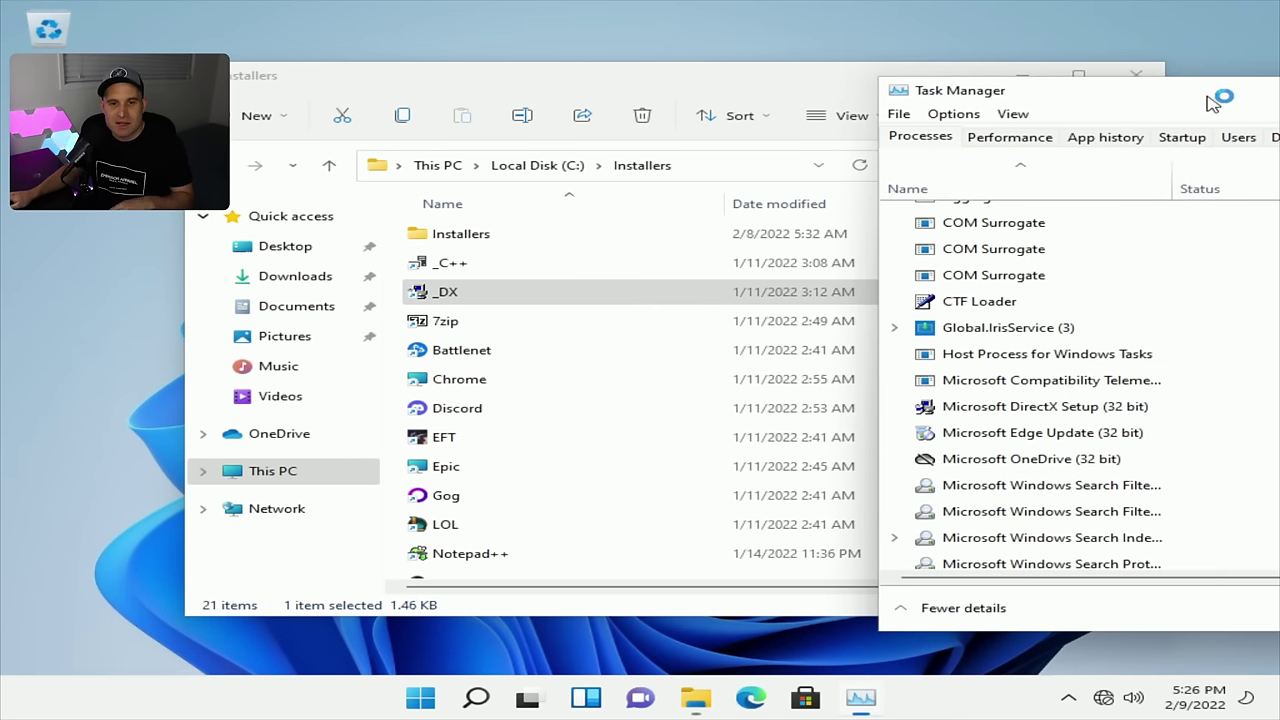
left_click(1056, 407)
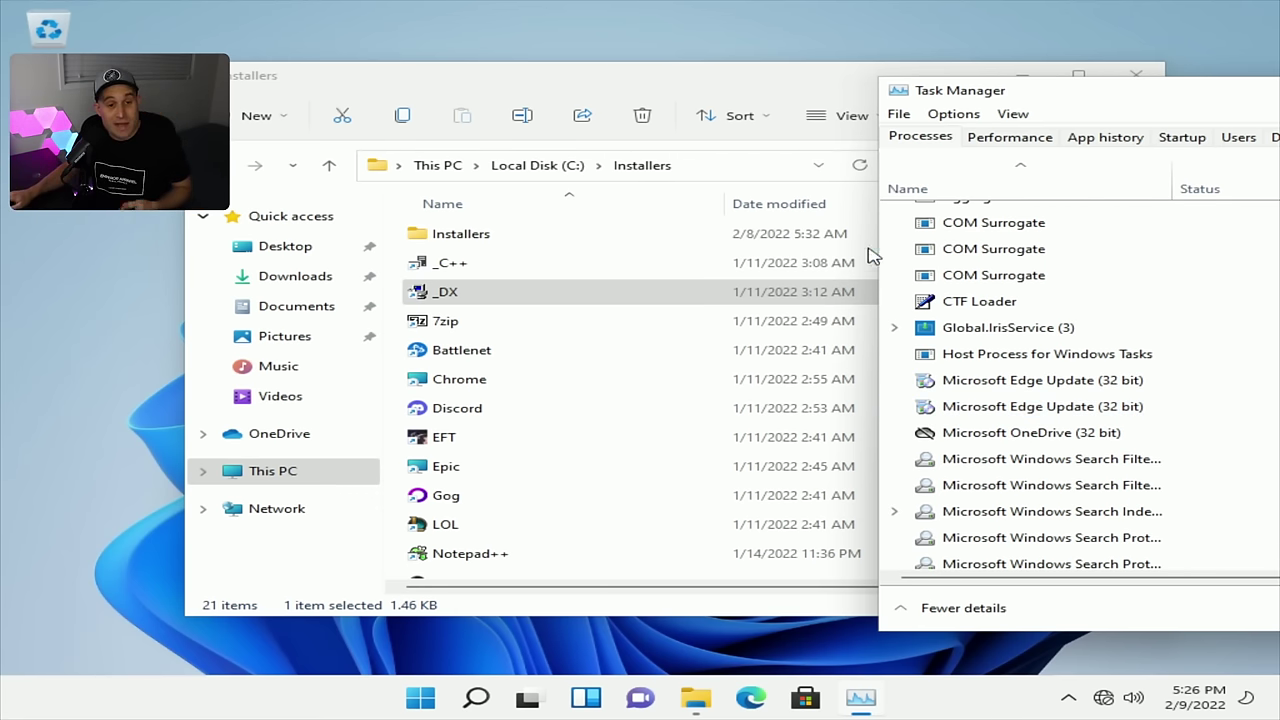
- Bring the Installers window to the front and review the app installer shortcuts, including 7zip, Notepad++ and Chrome
left_click(592, 80)
double_click(594, 80)
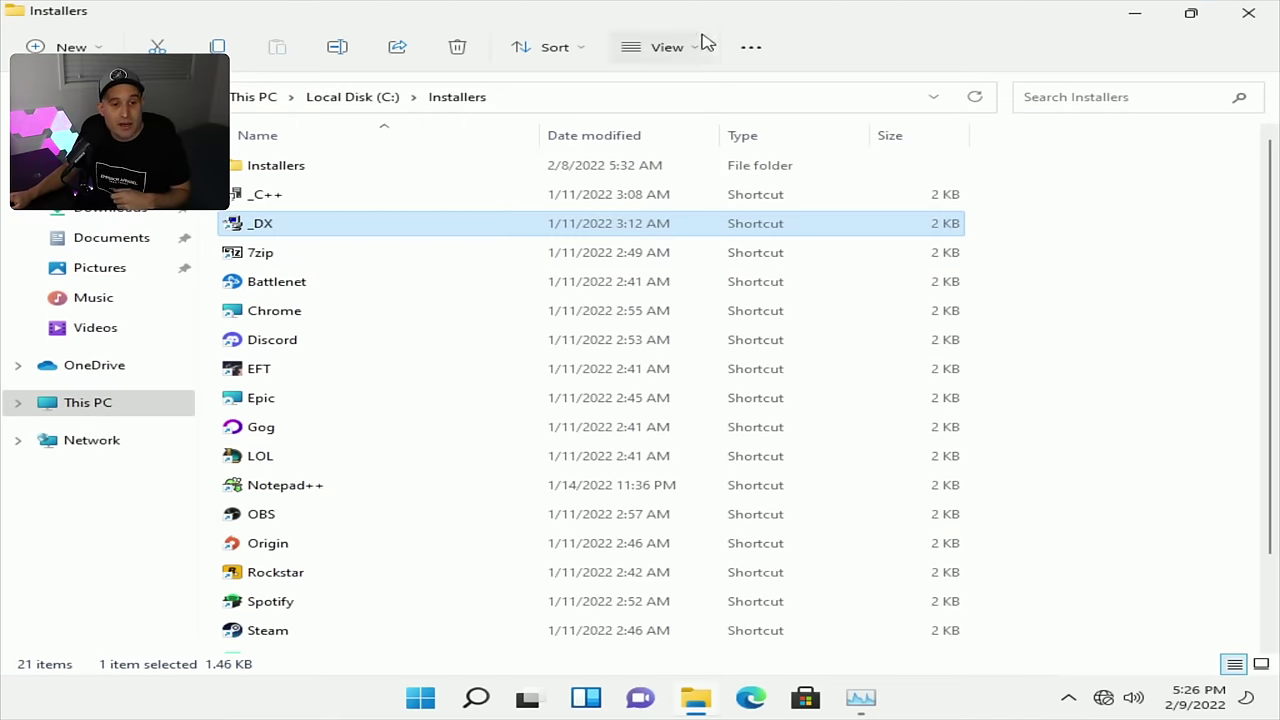
left_click_drag(700, 27, 669, 66)
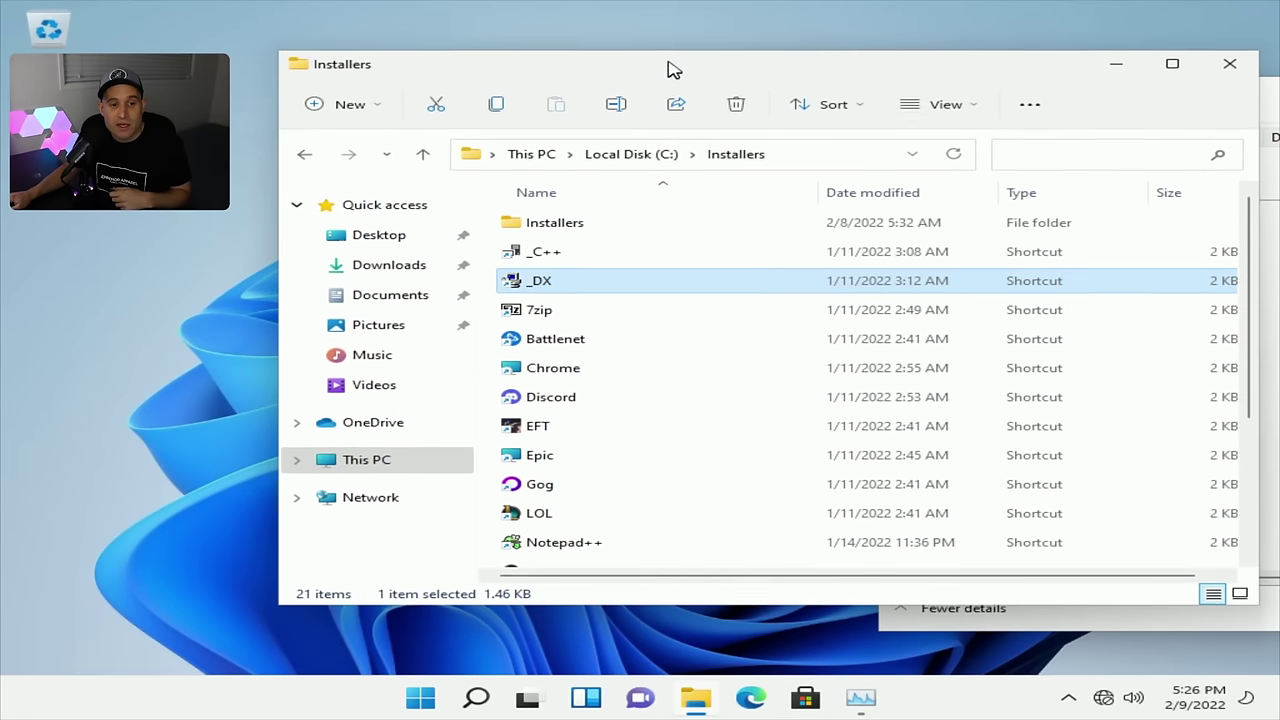
left_click(543, 308)
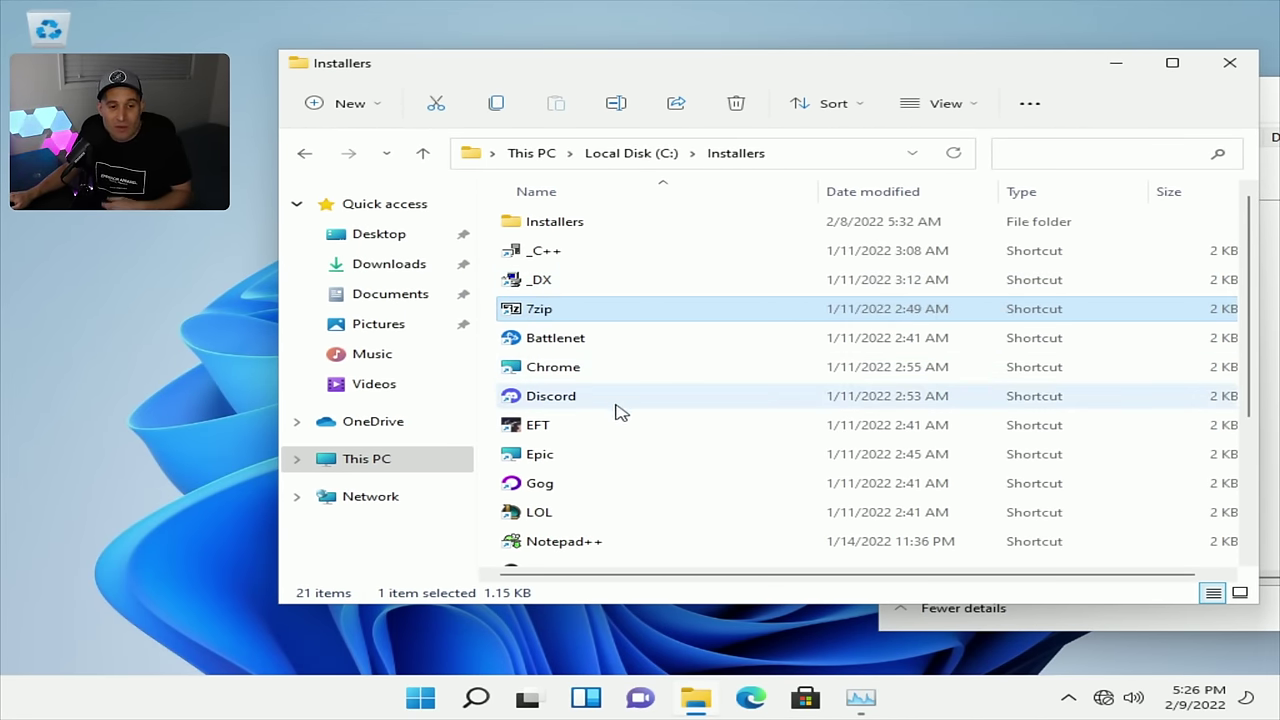
scroll(570, 470, "down", 1)
left_click(568, 468)
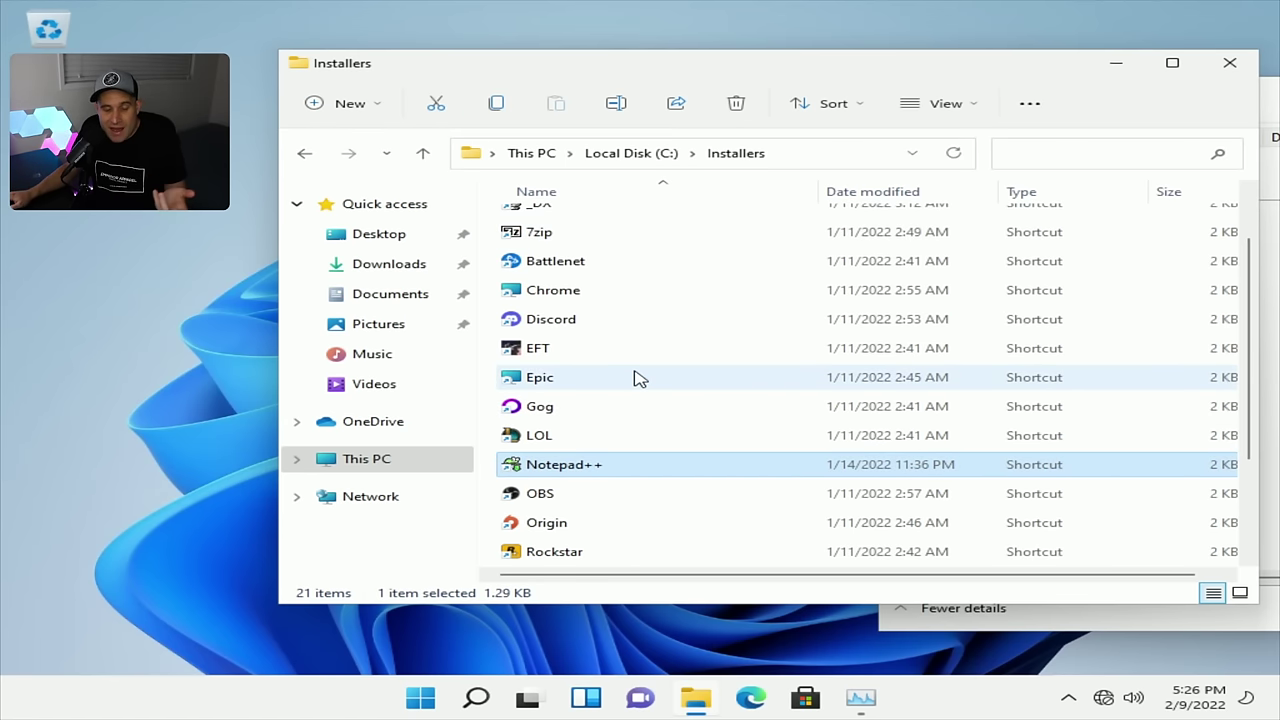
scroll(608, 369, "up", 1)
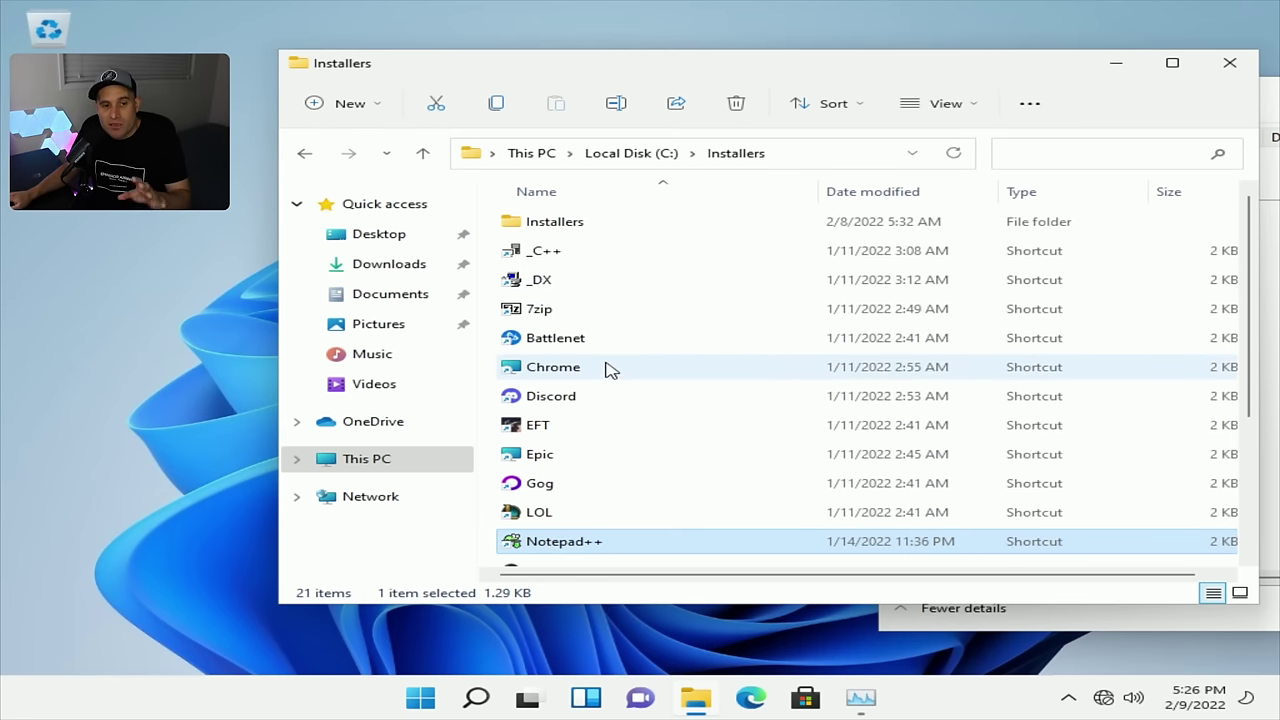
left_click(575, 370)
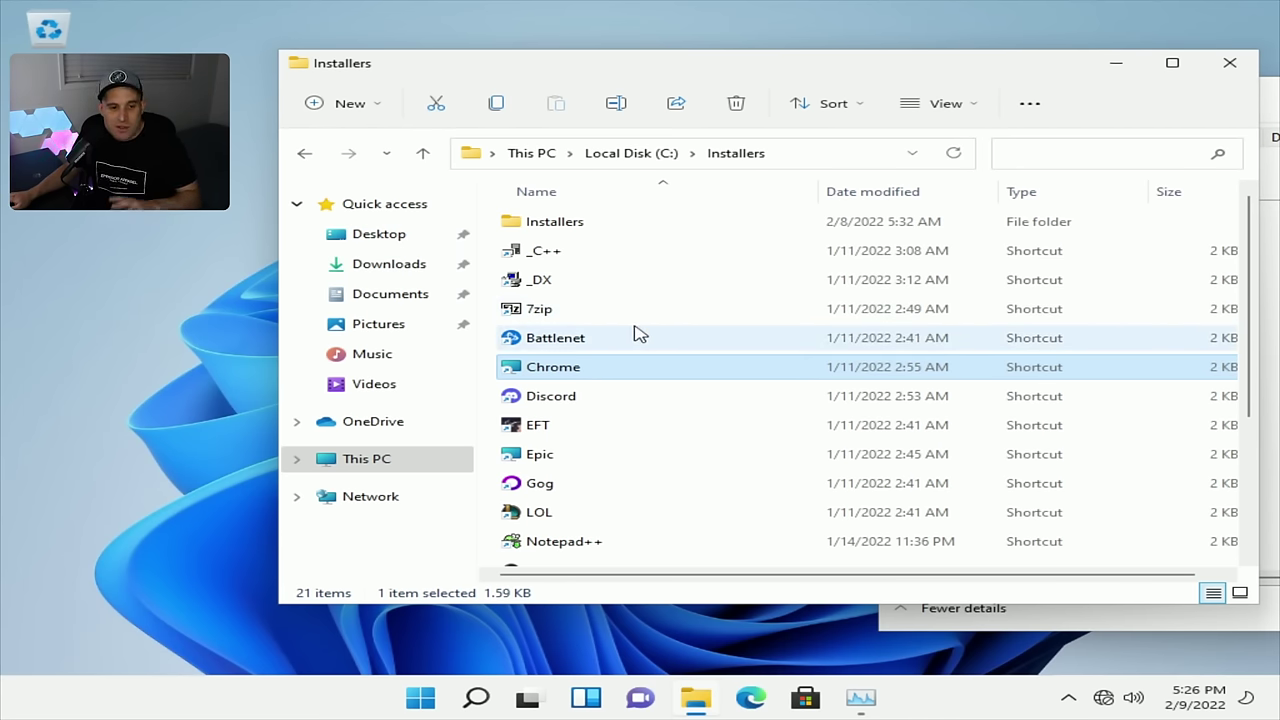
scroll(638, 331, "down", 3)
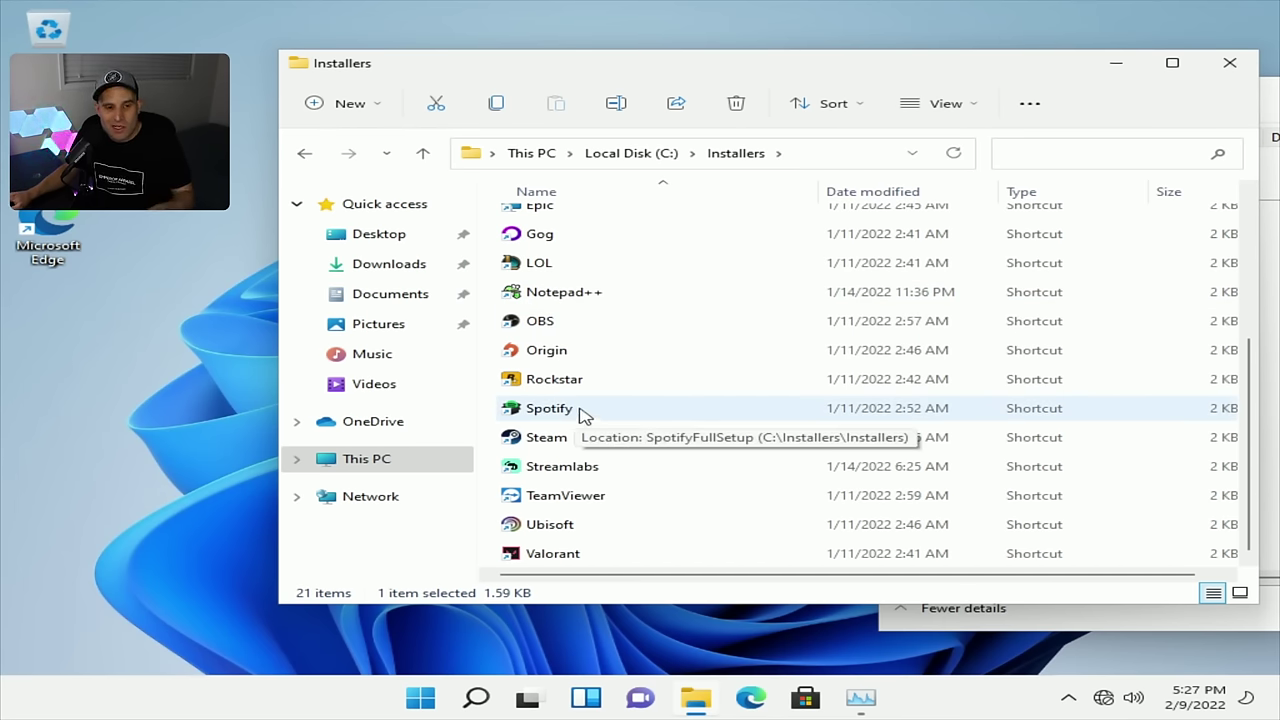
scroll(578, 416, "up", 3)
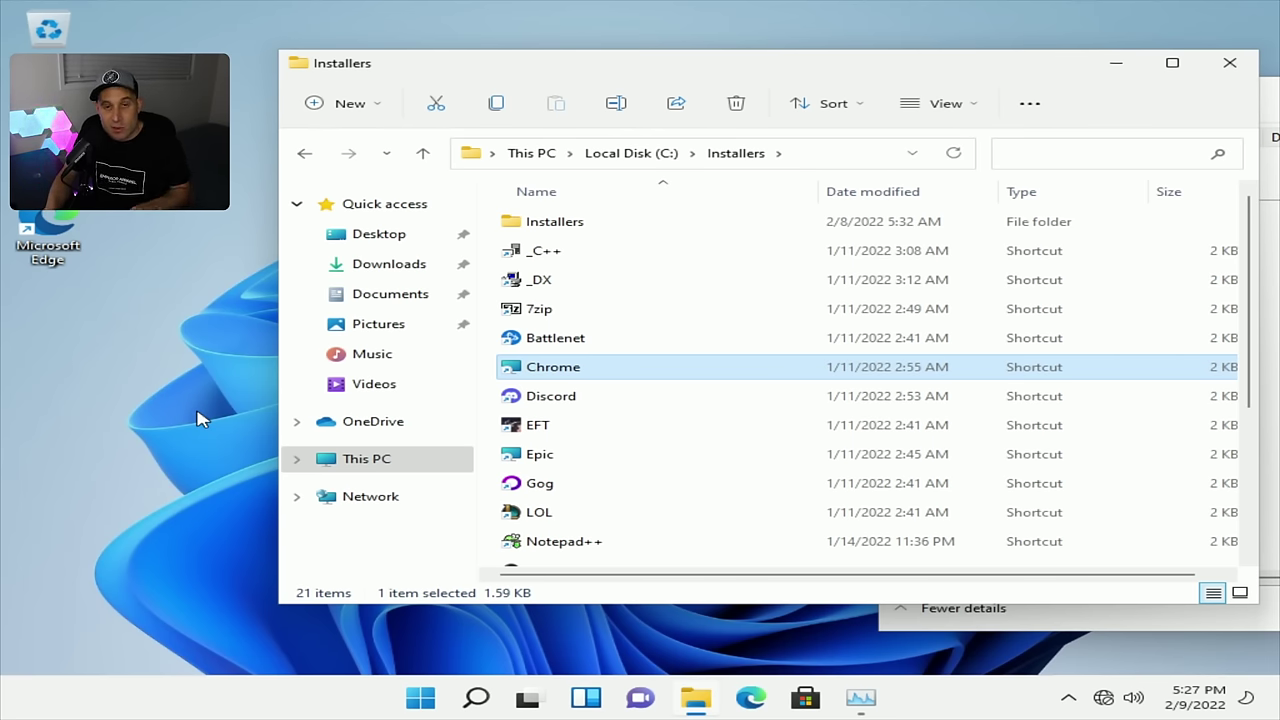
scroll(657, 343, "down", 3)
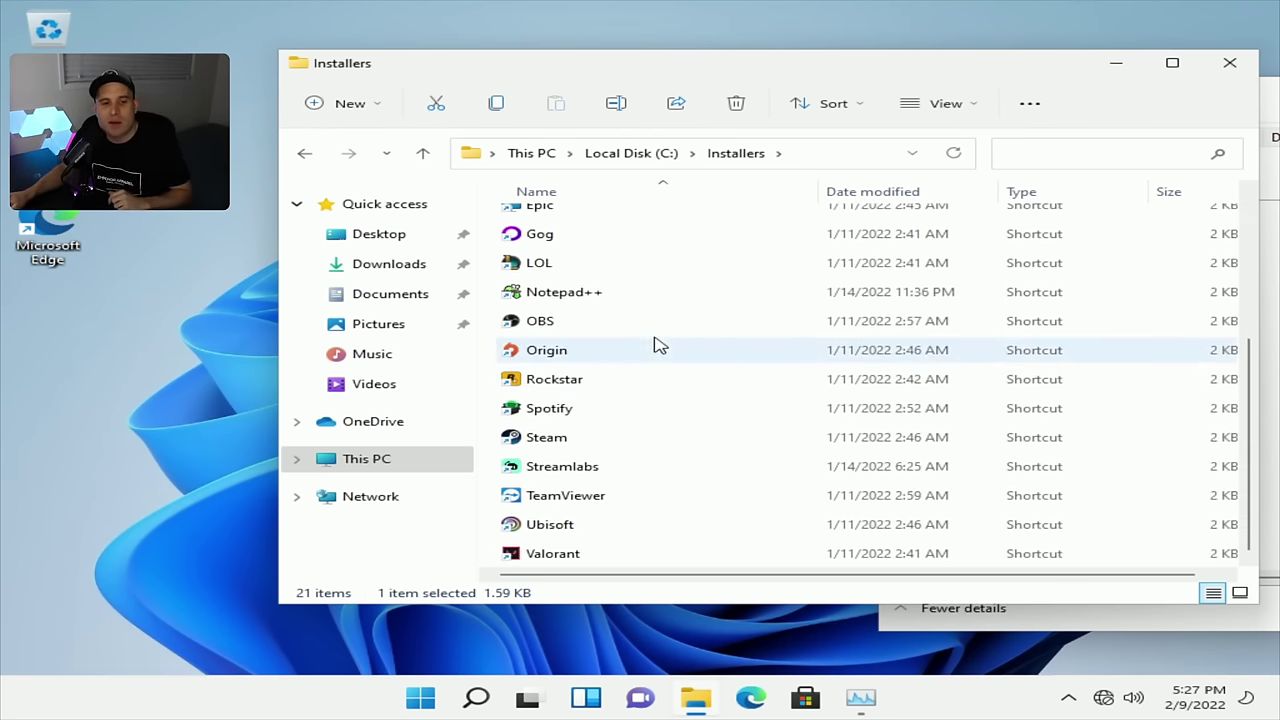
- Go back to Local Disk (C:) and open 1 Install Internet Drivers in the Optimization folder
left_click(306, 153)
double_click(600, 252)
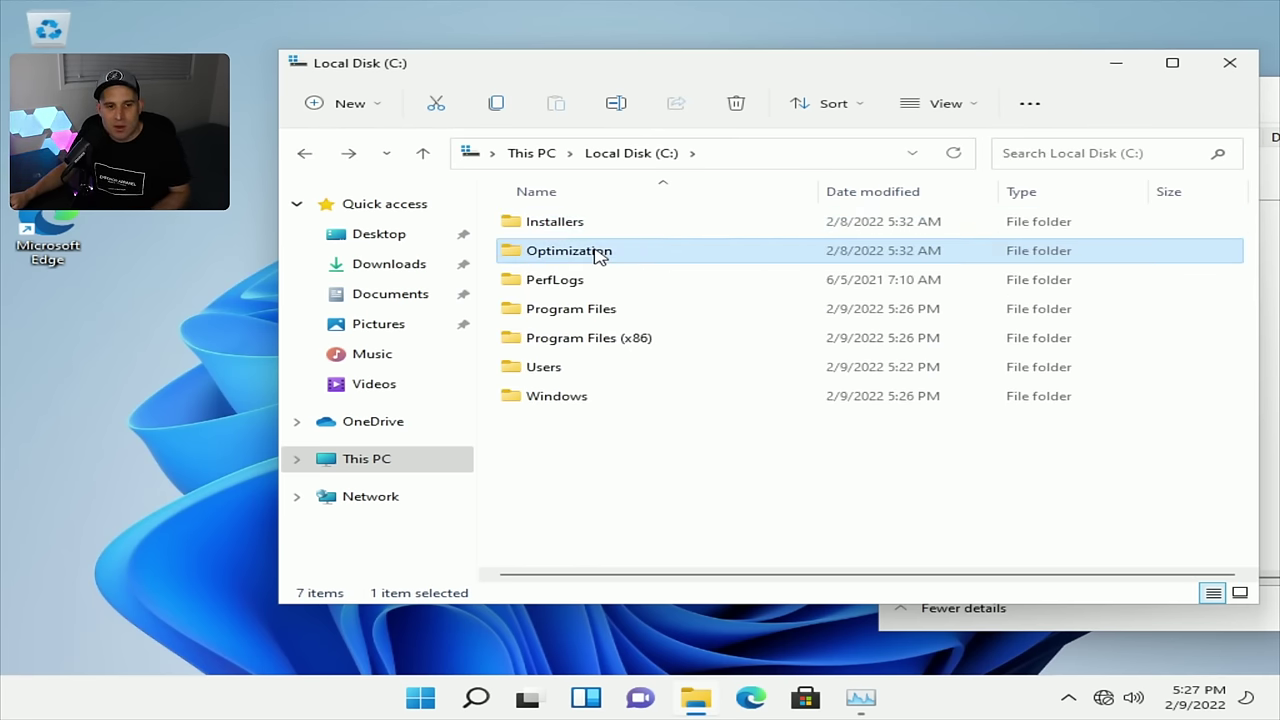
left_click(574, 278)
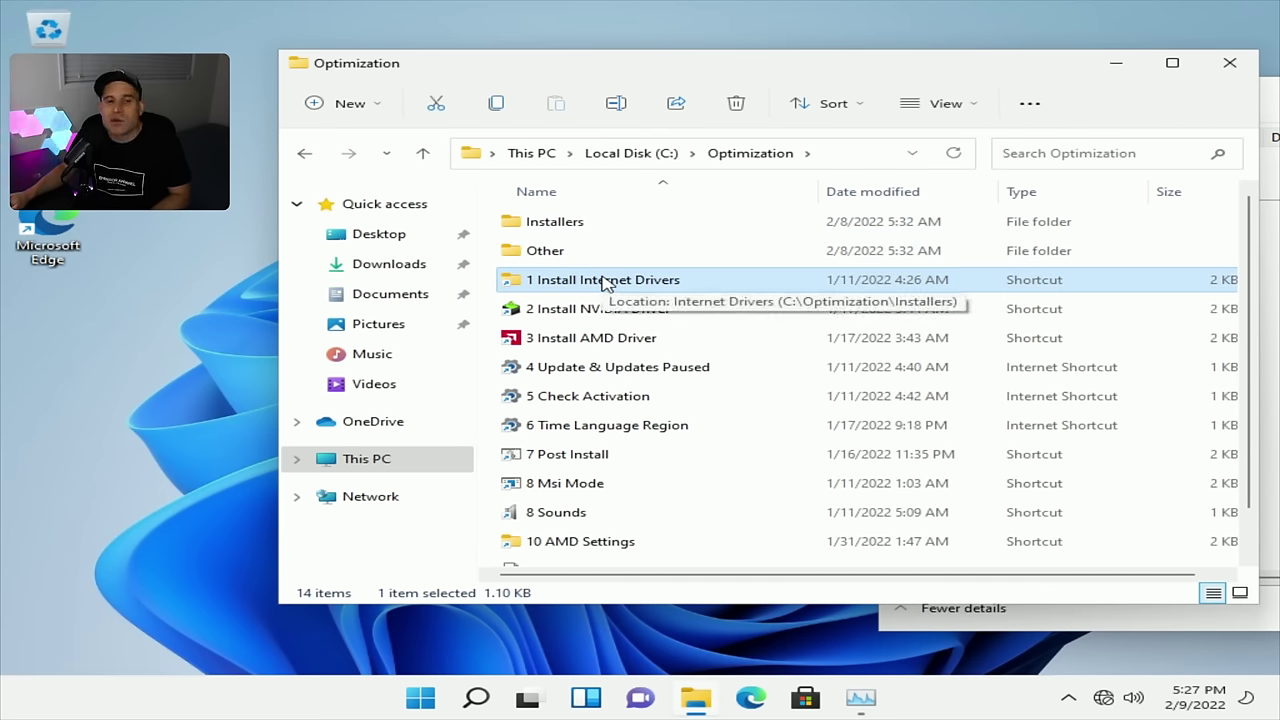
double_click(603, 281)
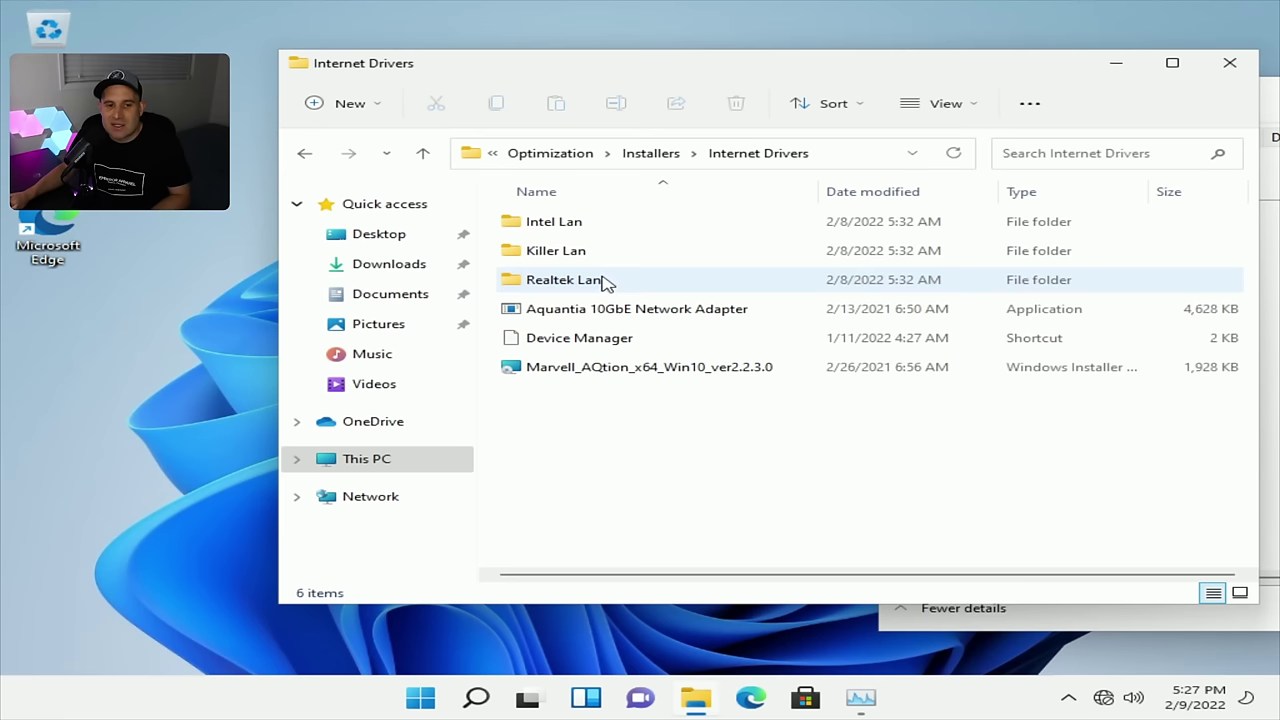
- Review the Aquantia, Marvell, Realtek, Killer and Intel network driver items in the Internet Drivers folder
left_click(640, 314)
left_click(624, 370)
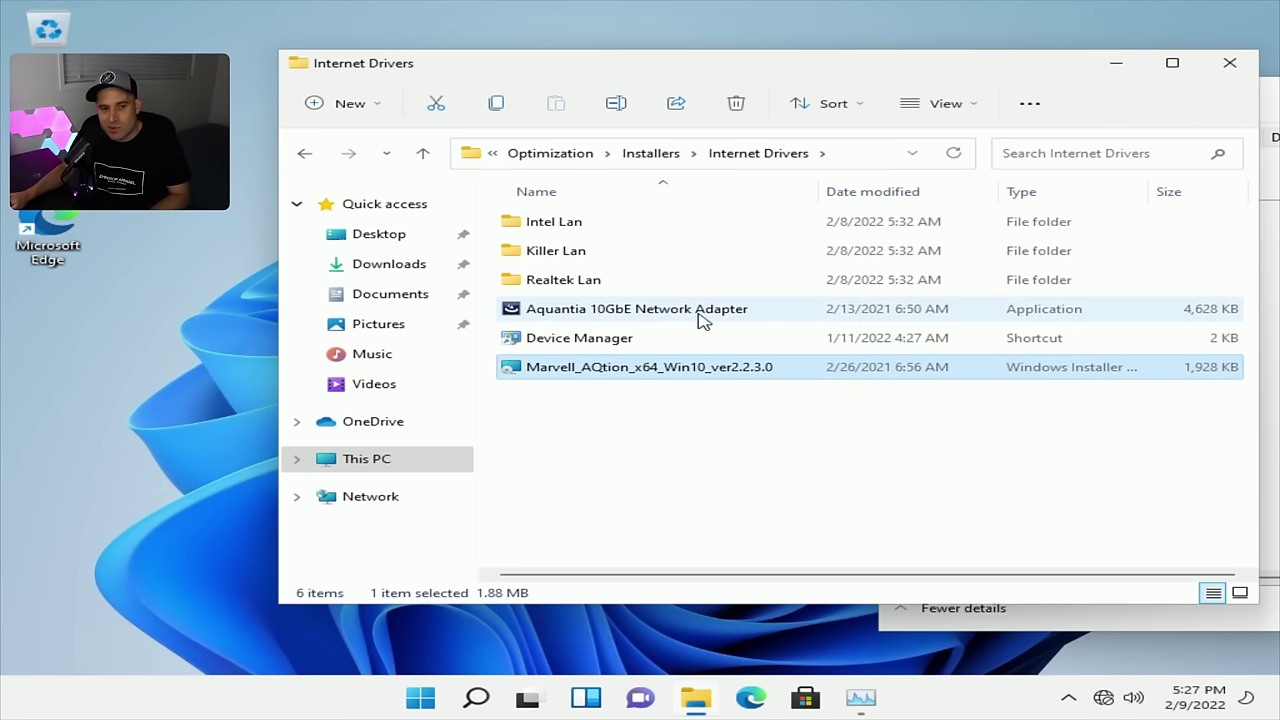
left_click(700, 316)
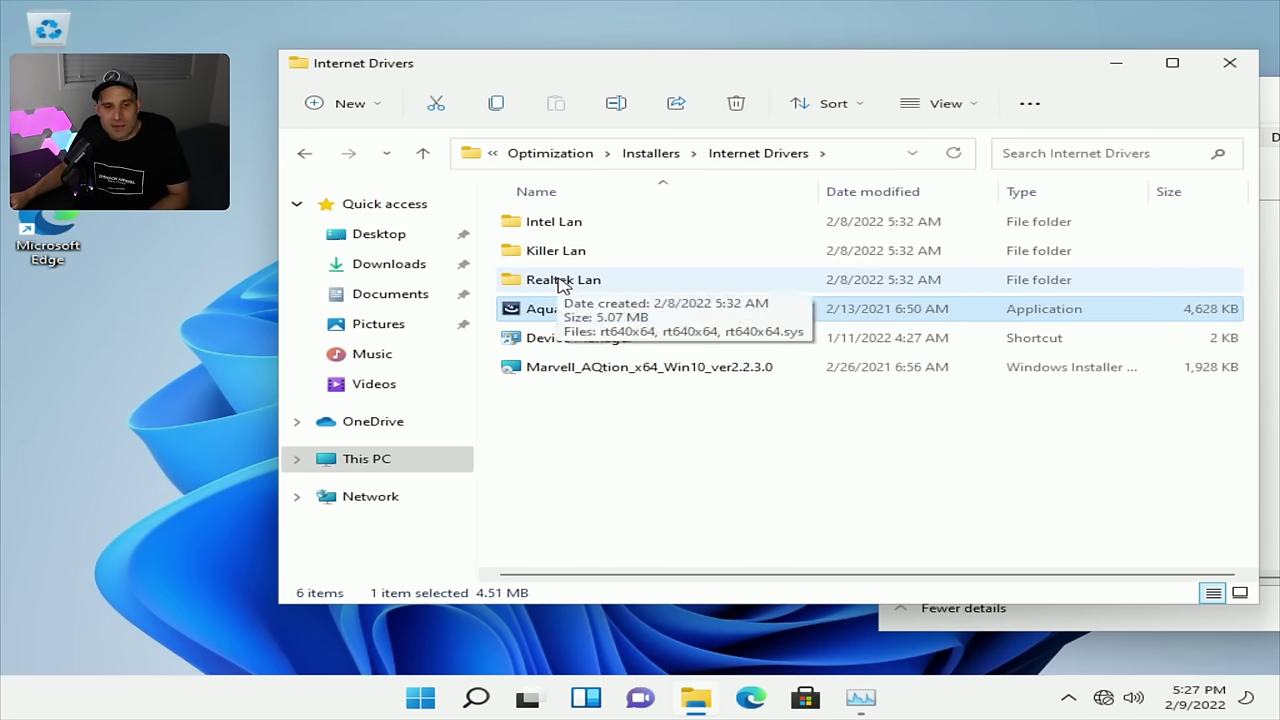
left_click(573, 341)
left_click(560, 281)
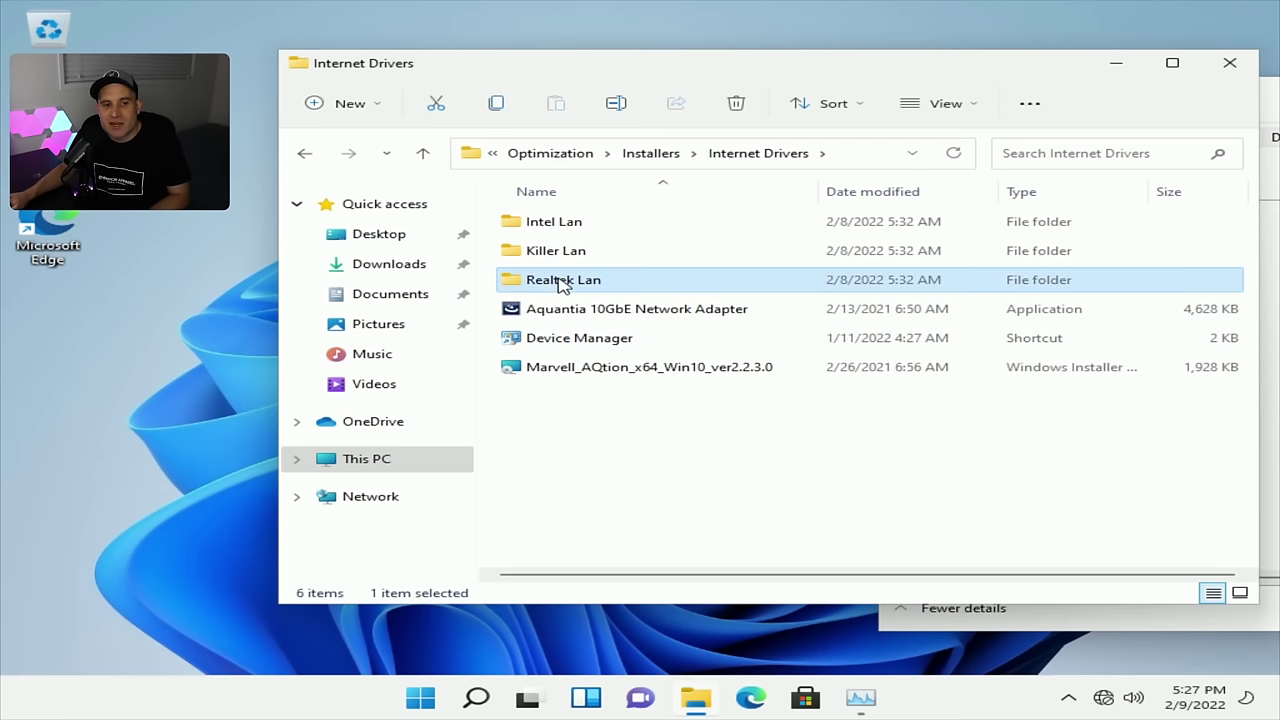
left_click(560, 252)
left_click(555, 223)
left_click(558, 282)
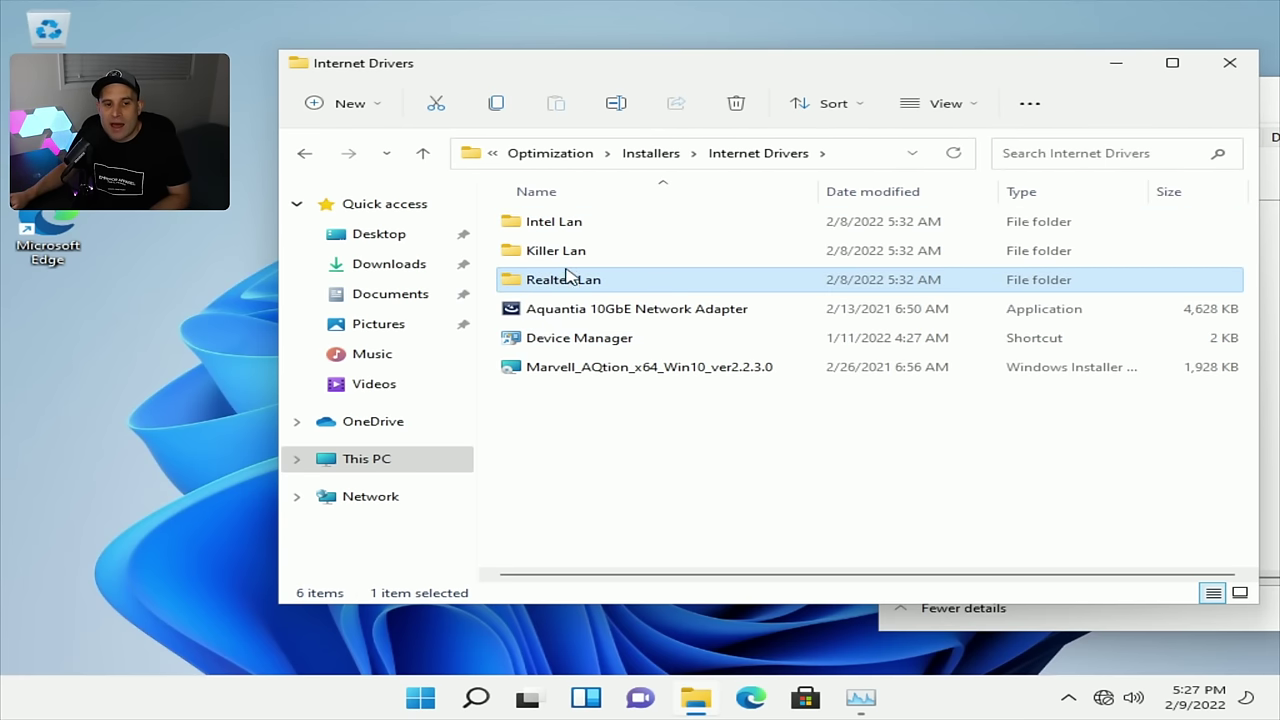
- Open Device Manager from the Internet Drivers folder and examine the Realtek network adapters and the unrecognized PCI devices under Other devices
double_click(604, 338)
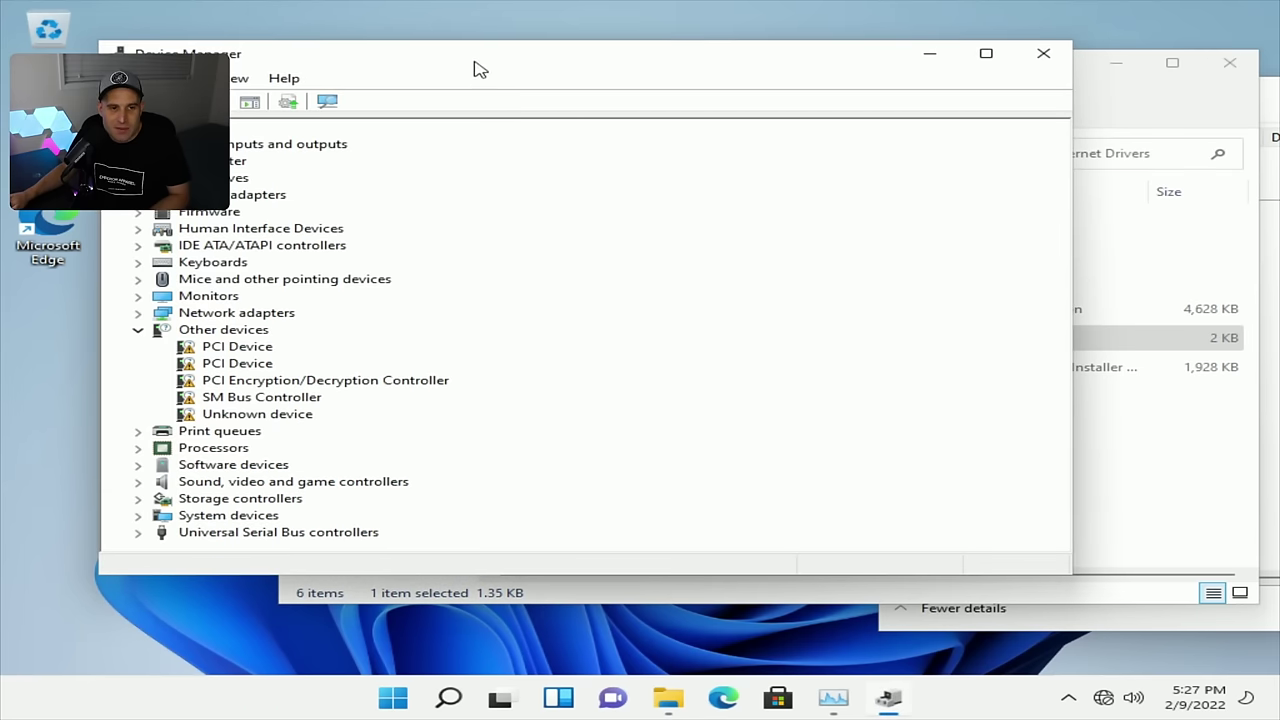
left_click(415, 366)
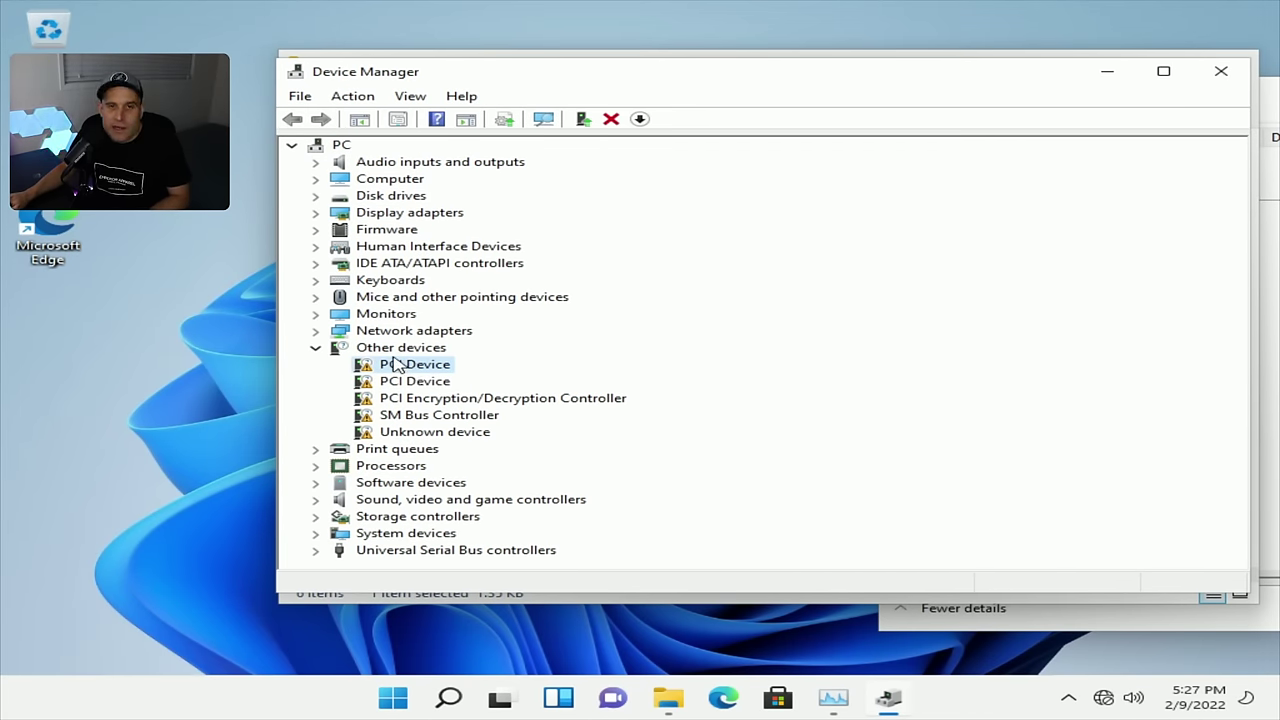
left_click(316, 331)
left_click(434, 347)
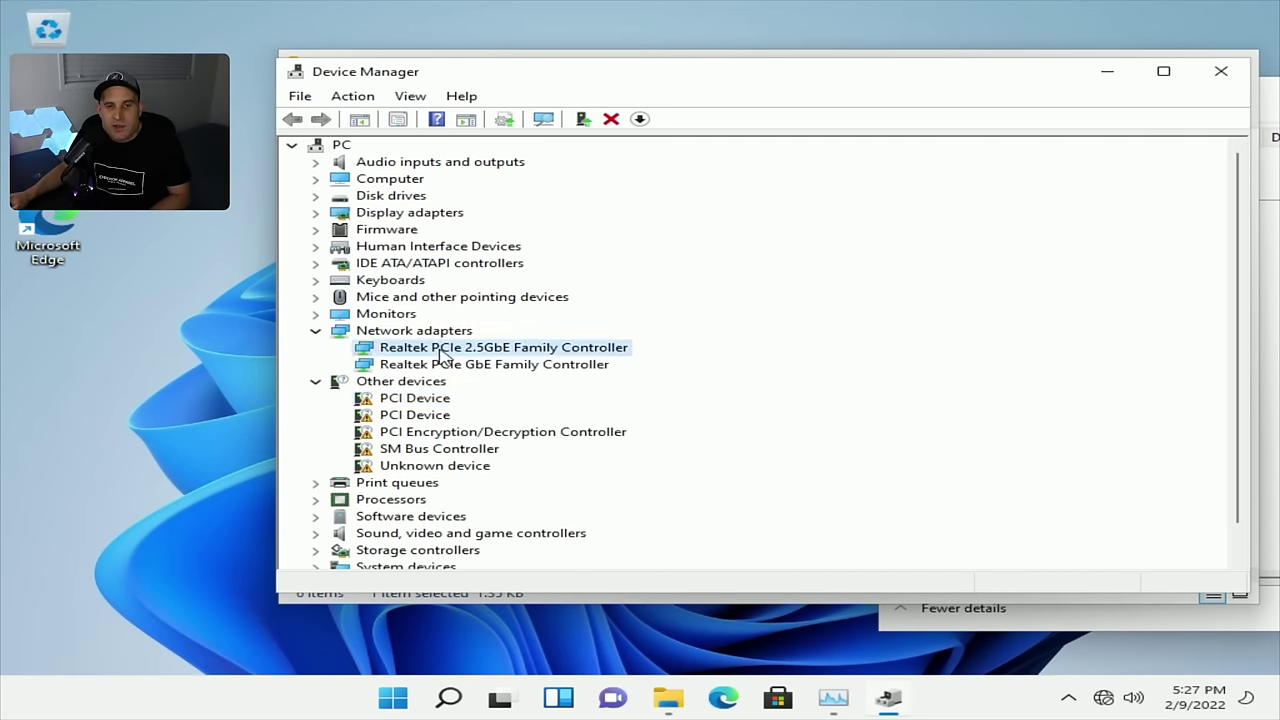
left_click(447, 365)
left_click(446, 350)
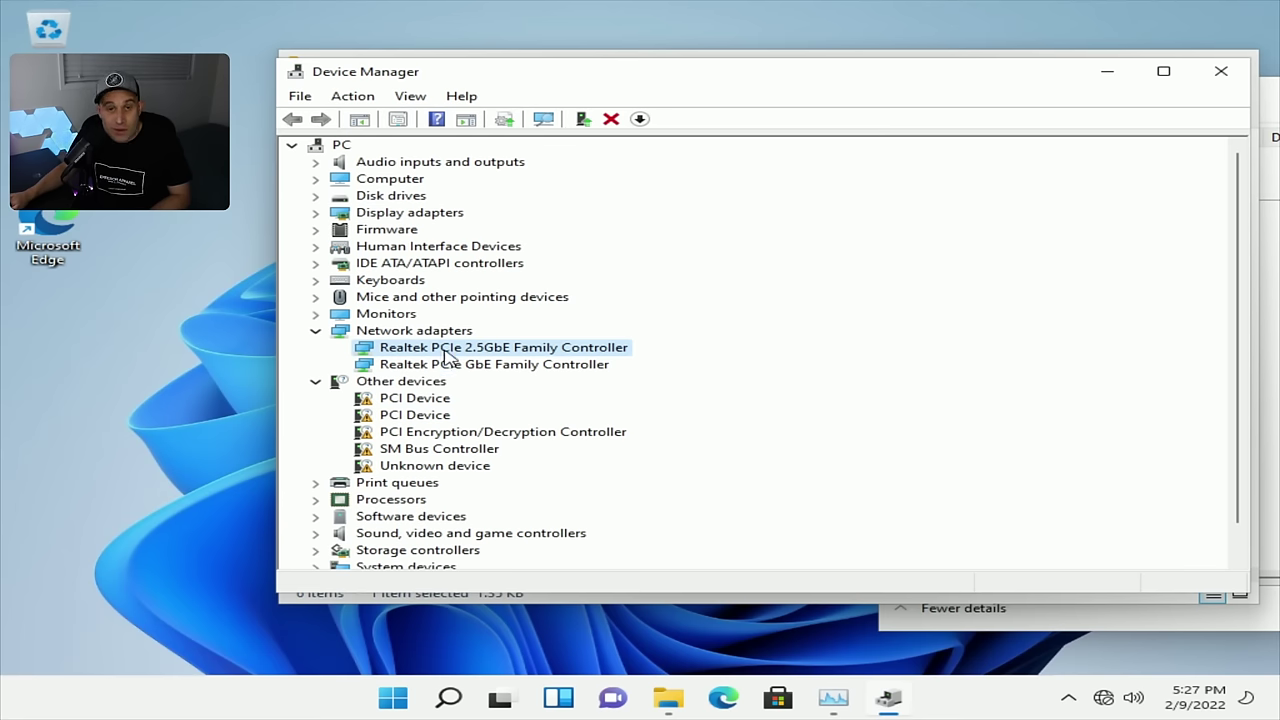
right_click(428, 404)
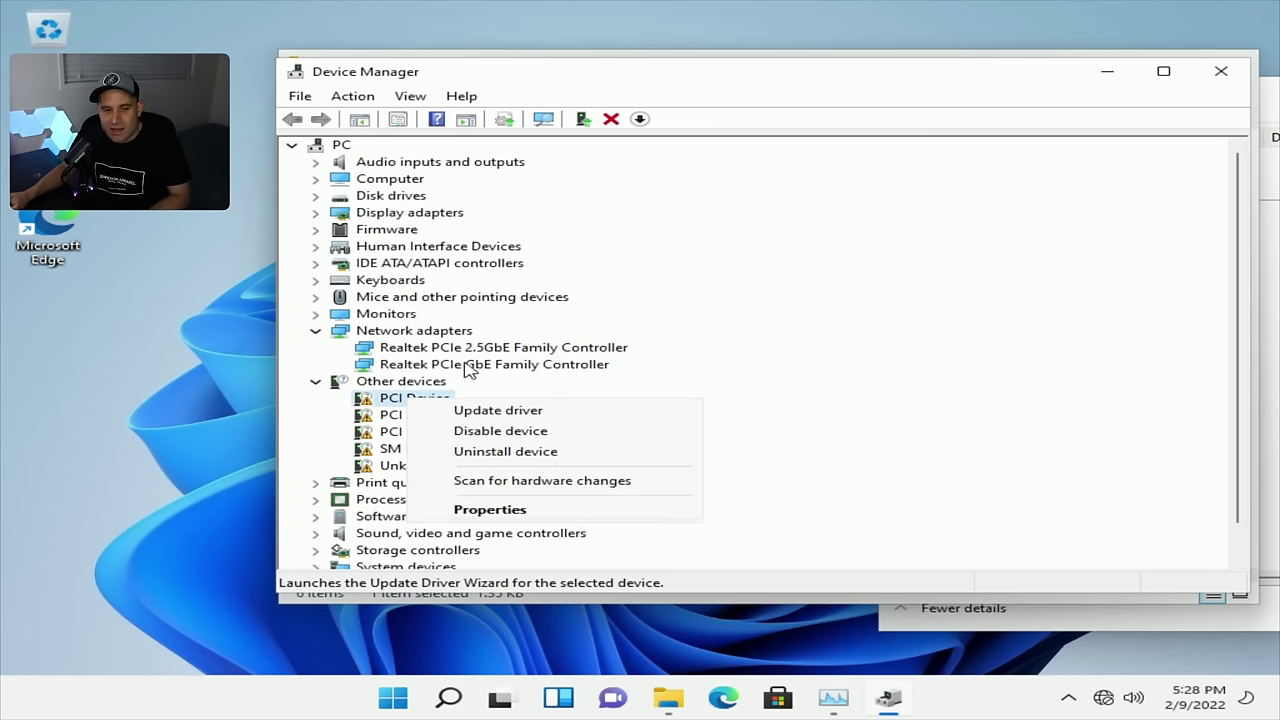
- Start a driver update for the Realtek PCIe 2.5GbE Family Controller, choosing to browse the computer for a driver folder
left_click(462, 350)
right_click(472, 349)
left_click(522, 359)
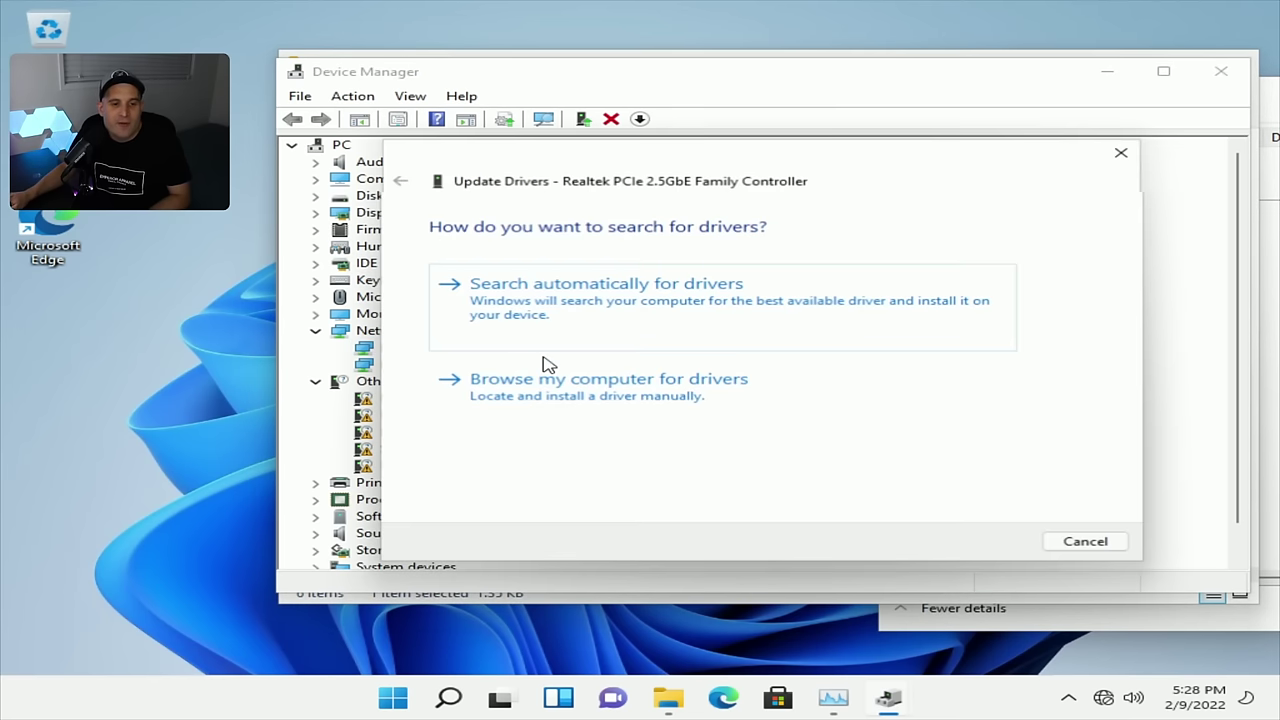
left_click(551, 400)
left_click(1012, 311)
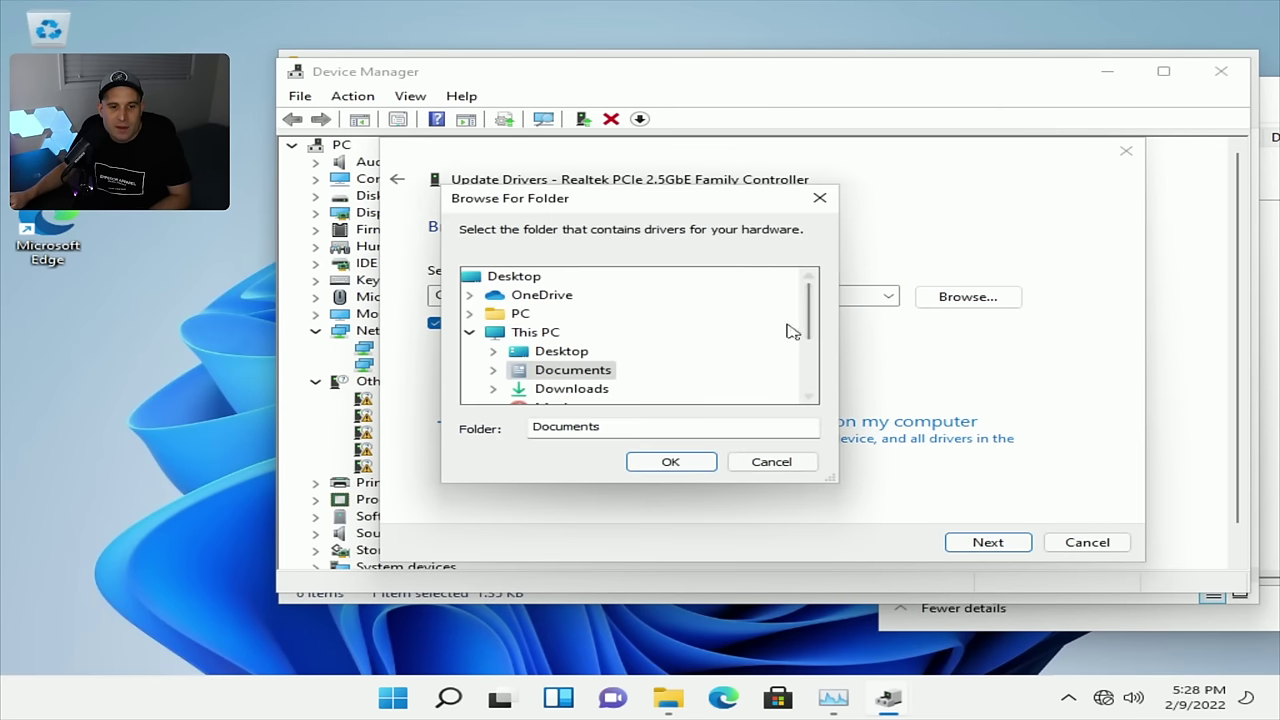
- Install the adapter's driver from C:\Optimization\Installers\Internet Drivers and close the update wizard
left_click_drag(803, 320, 800, 372)
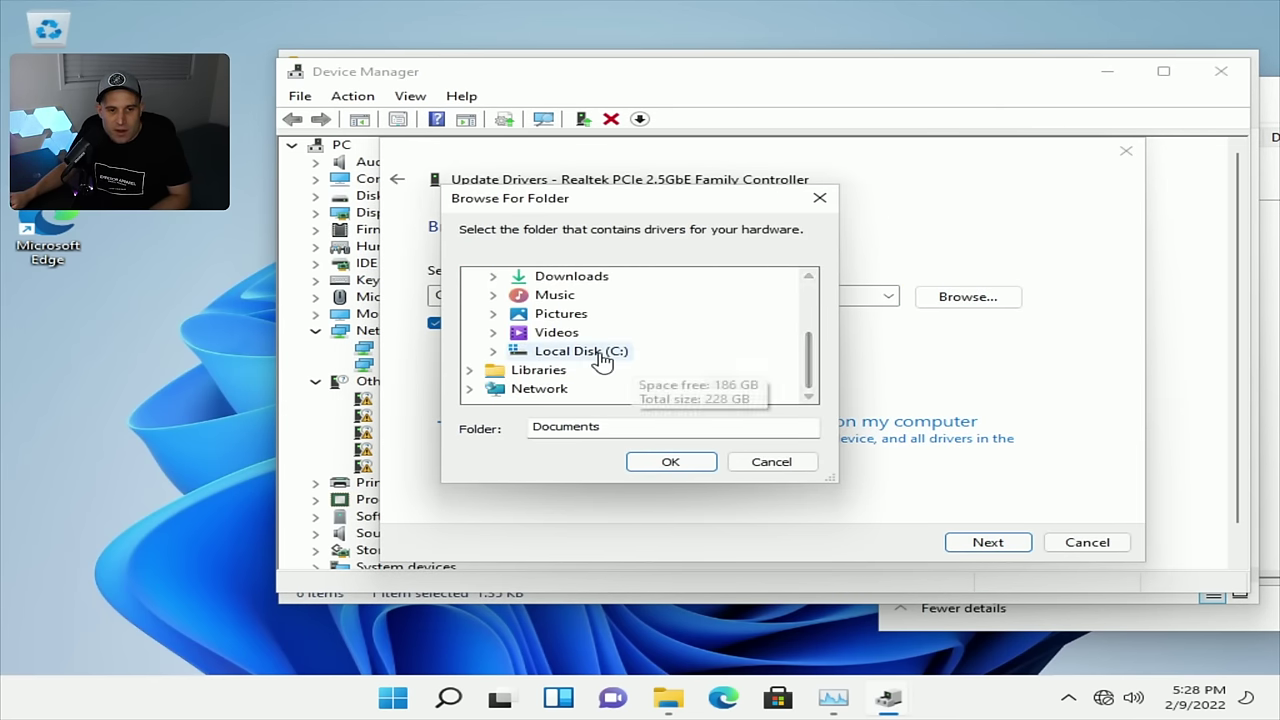
double_click(560, 351)
double_click(602, 314)
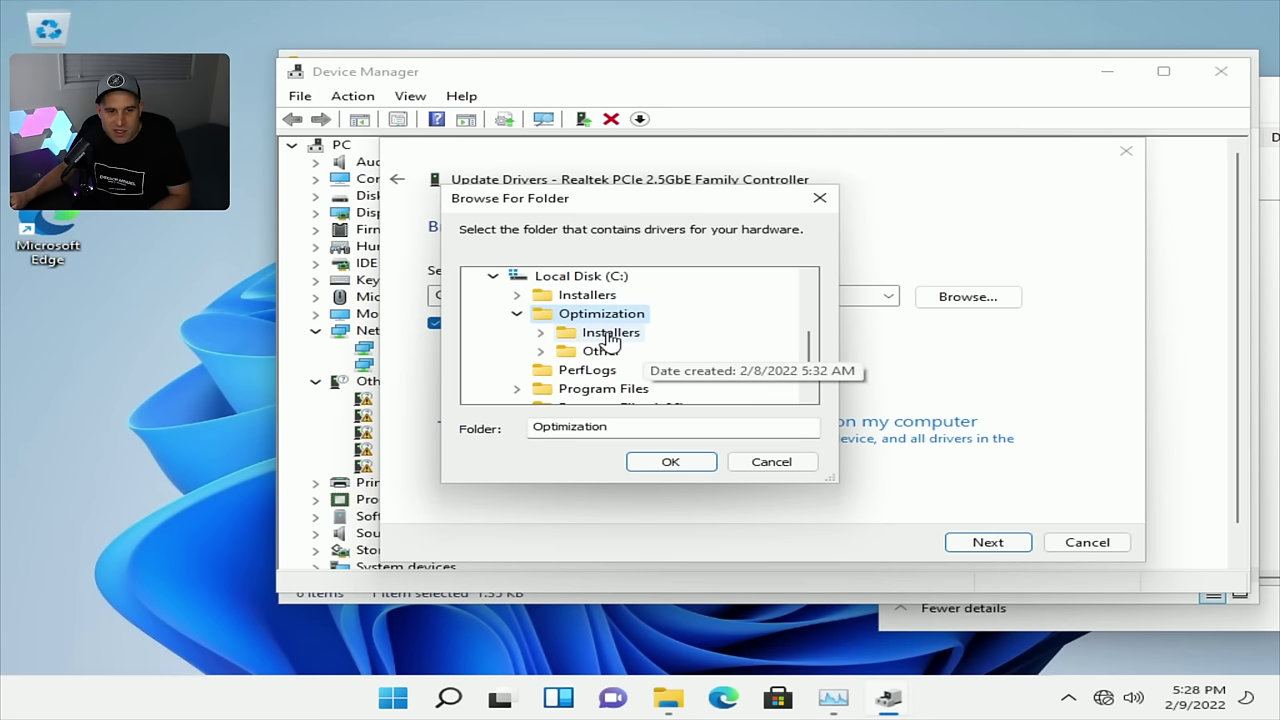
double_click(610, 332)
double_click(640, 370)
left_click(669, 461)
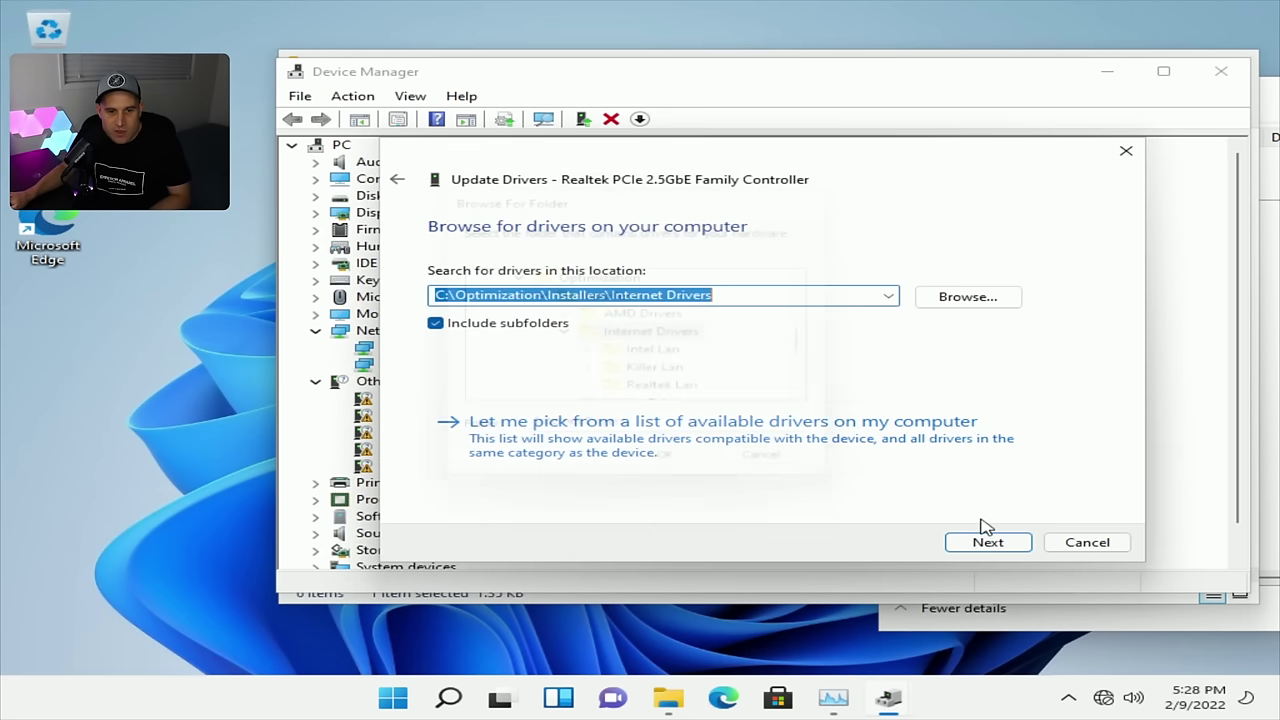
left_click(986, 539)
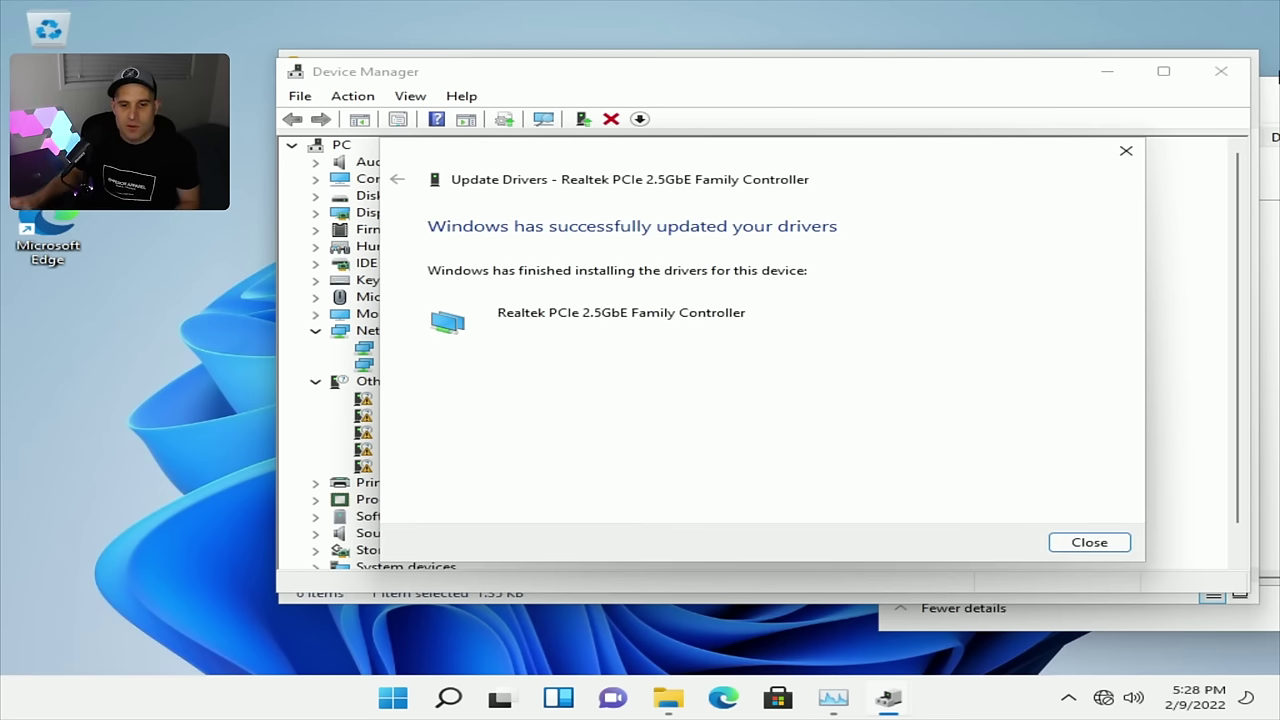
left_click(1085, 540)
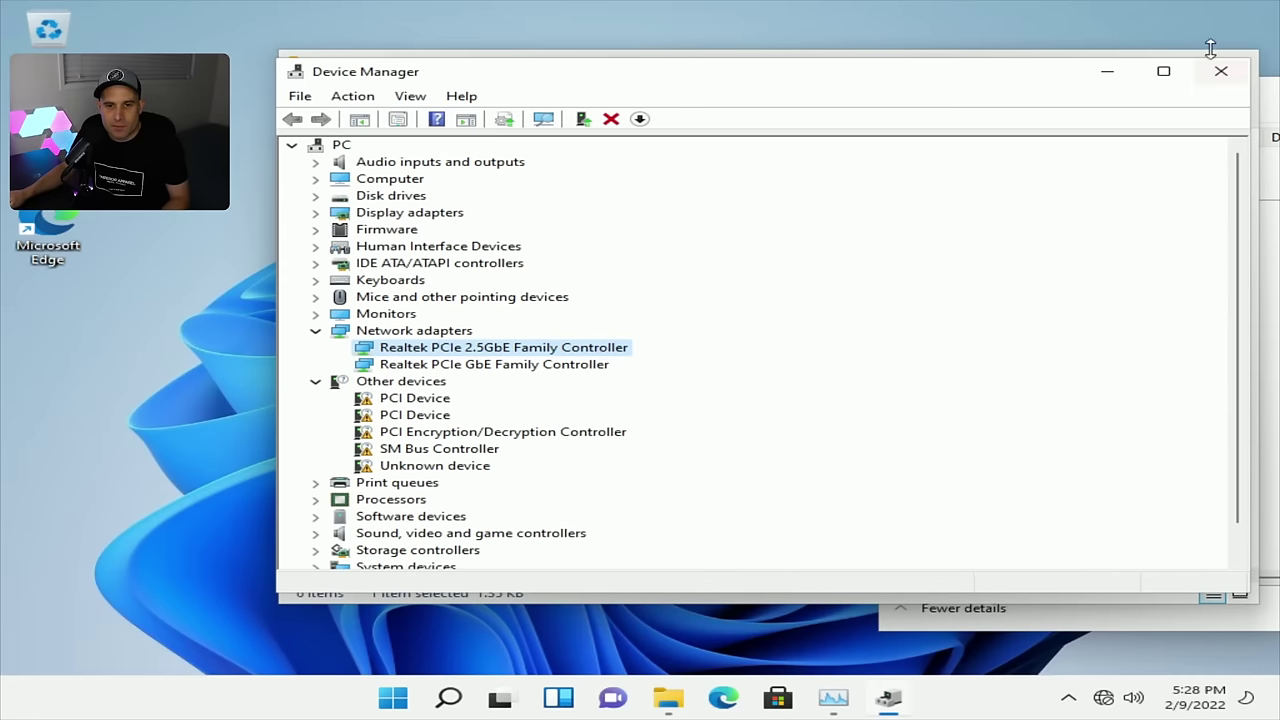
- Close Device Manager and the Internet Drivers folder, and reopen the Optimization folder on Local Disk (C:) at 2 Install NVIDIA Driver
left_click(1221, 71)
left_click(1229, 62)
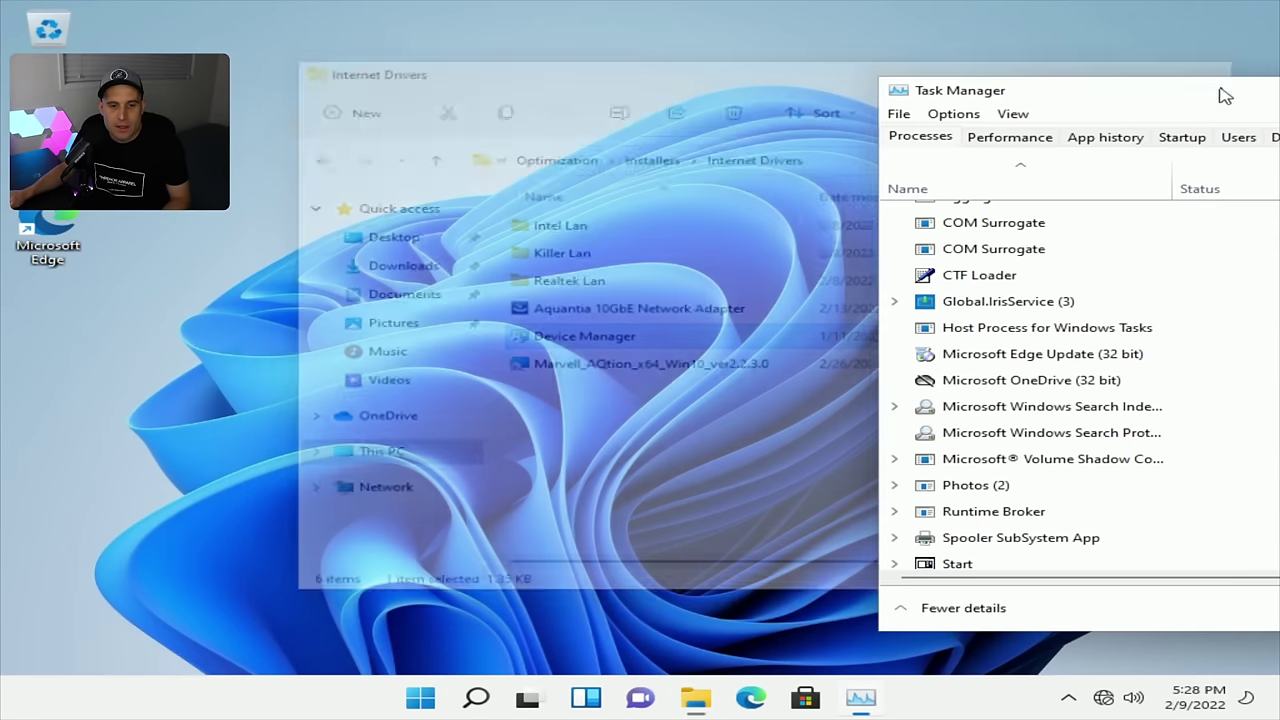
key("super+e")
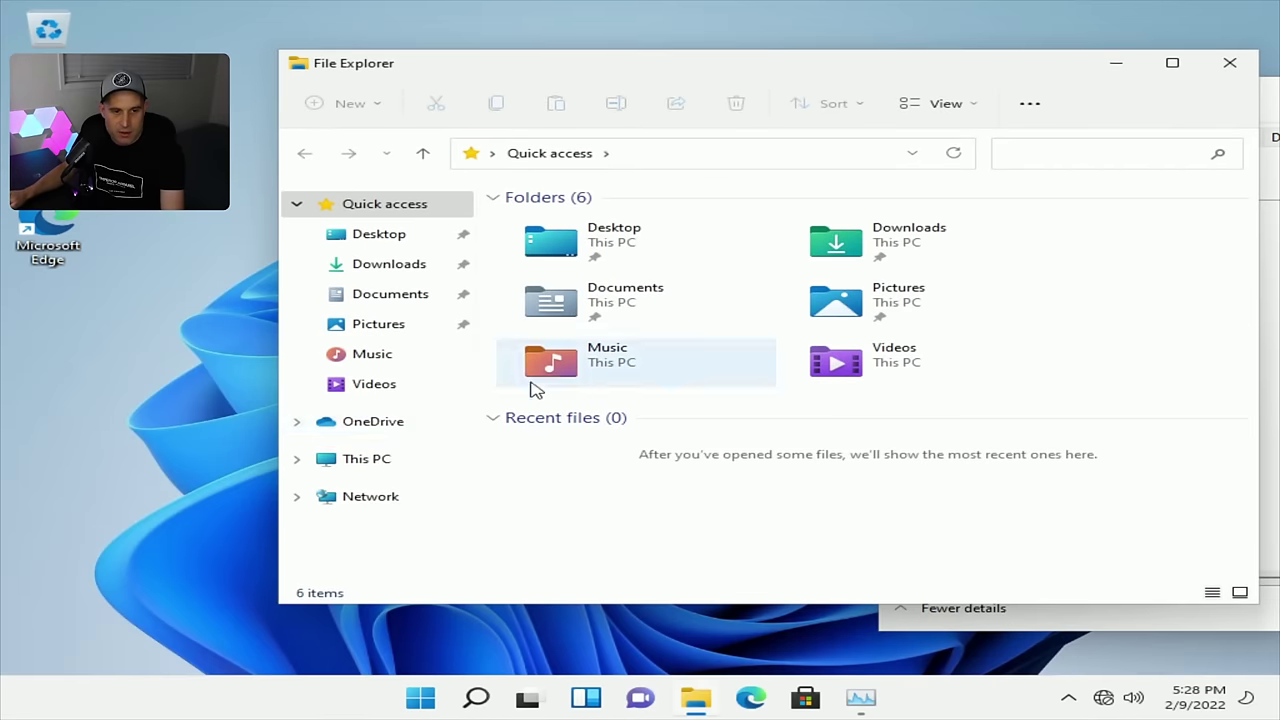
left_click(345, 458)
double_click(603, 405)
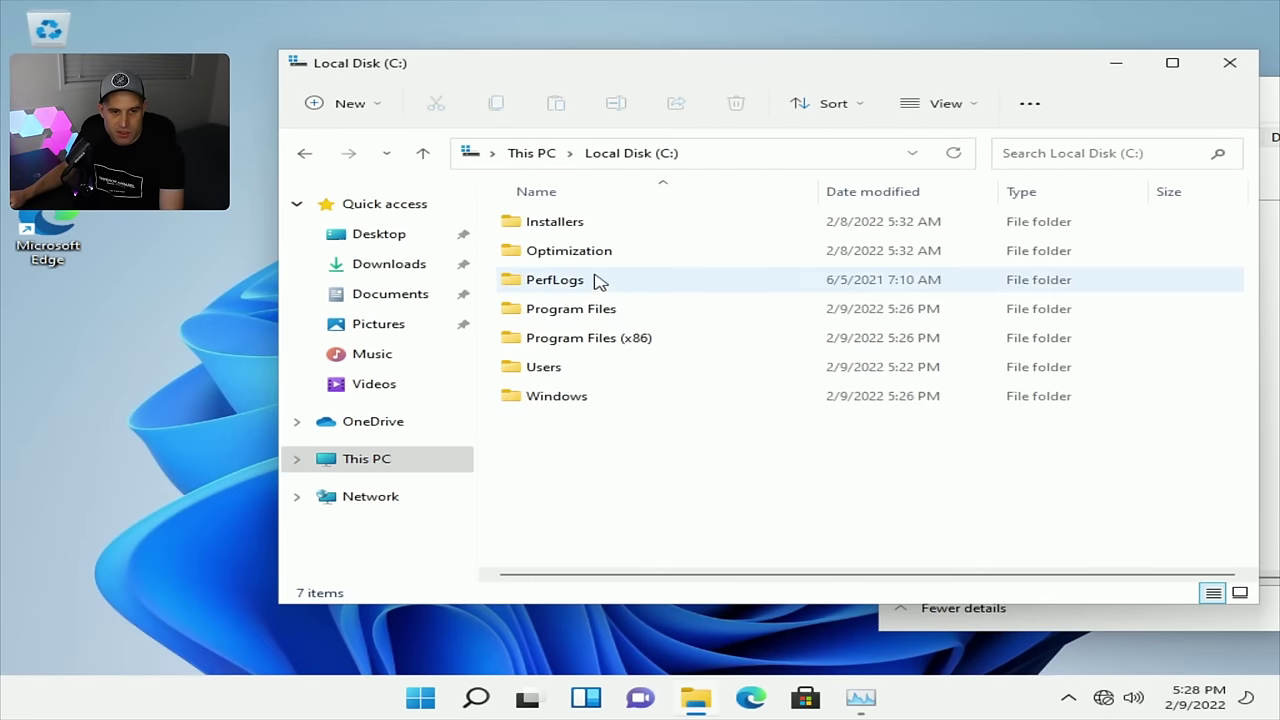
double_click(588, 252)
left_click(630, 312)
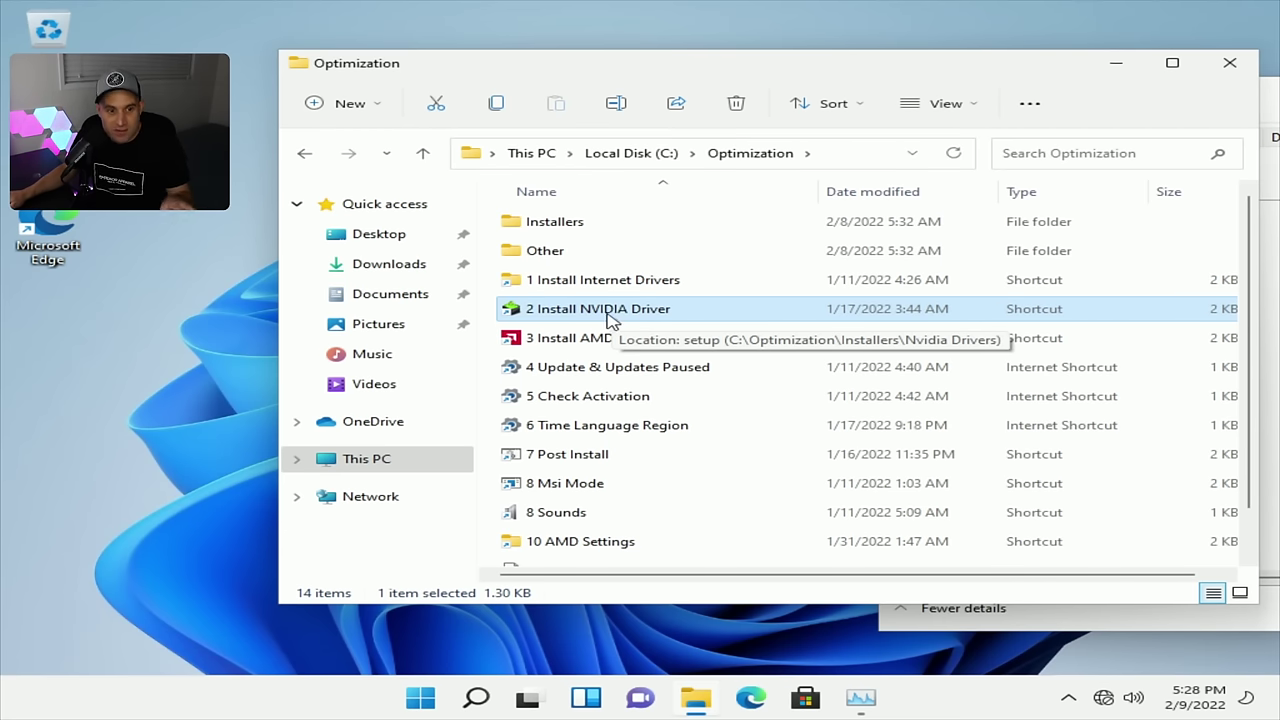
- Run 3 Install AMD Driver and install the Radeon software with the install type set to Minimal Install
double_click(608, 338)
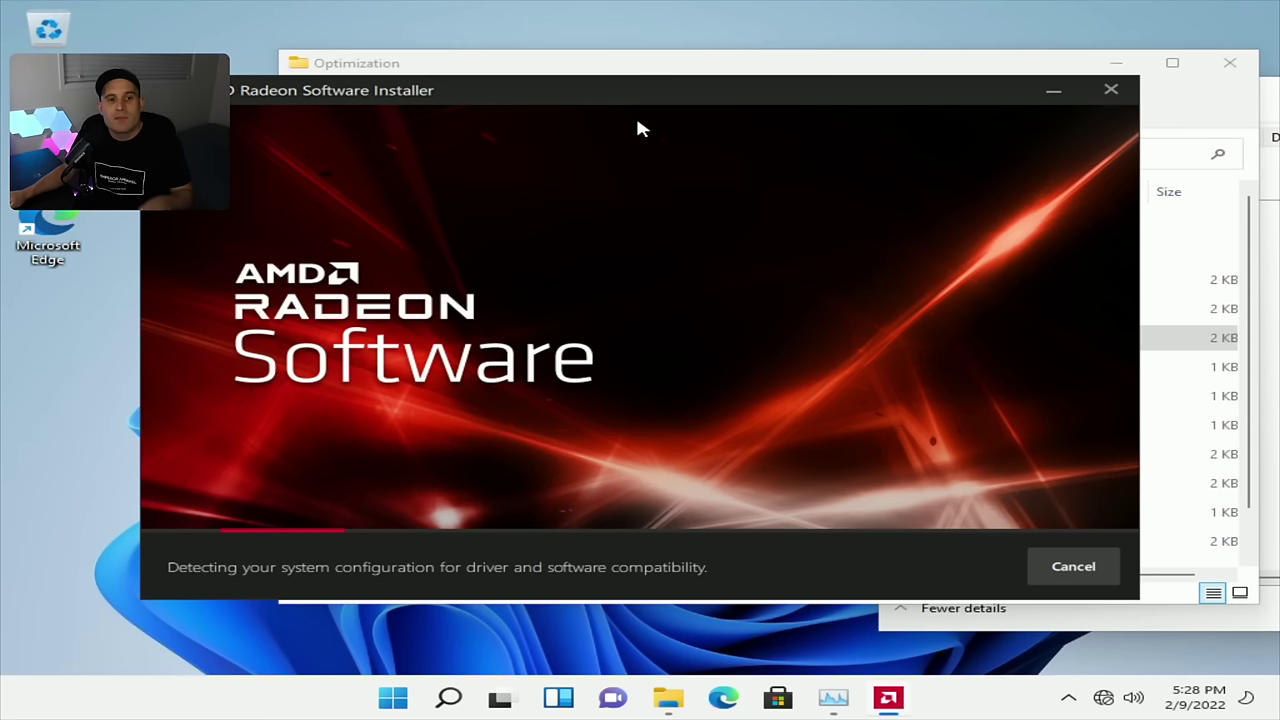
left_click_drag(596, 100, 762, 100)
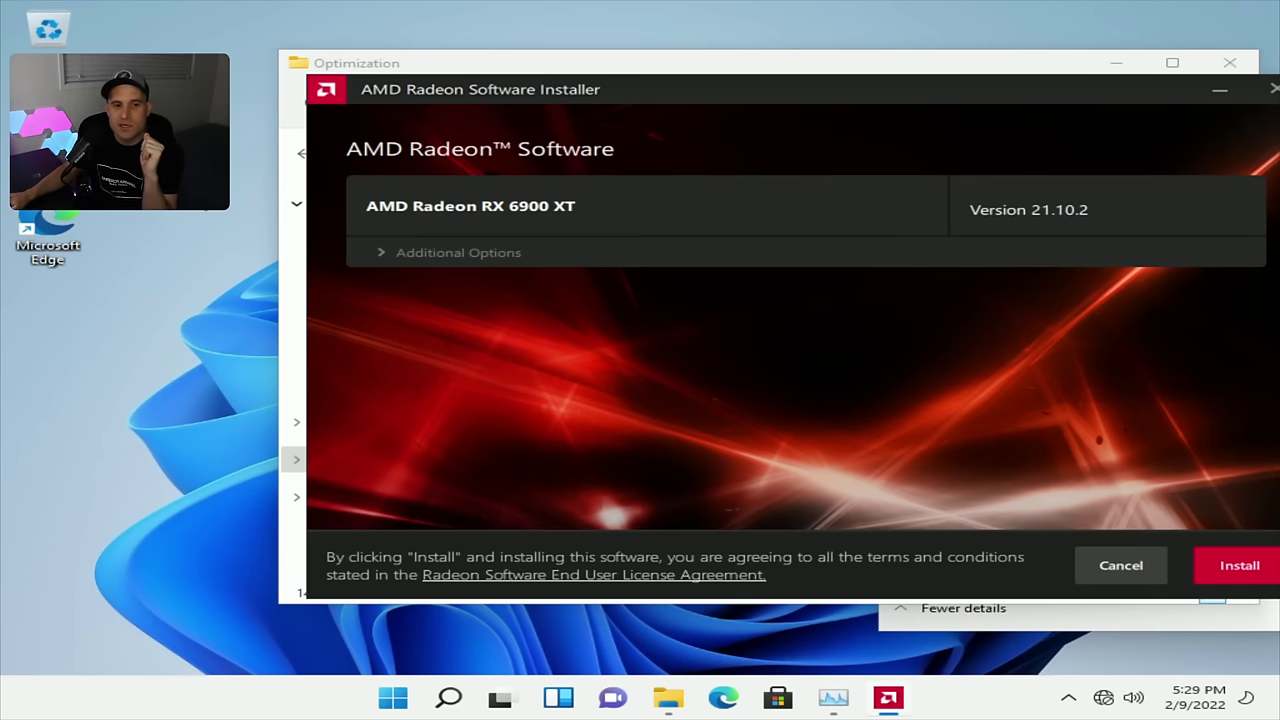
left_click(404, 257)
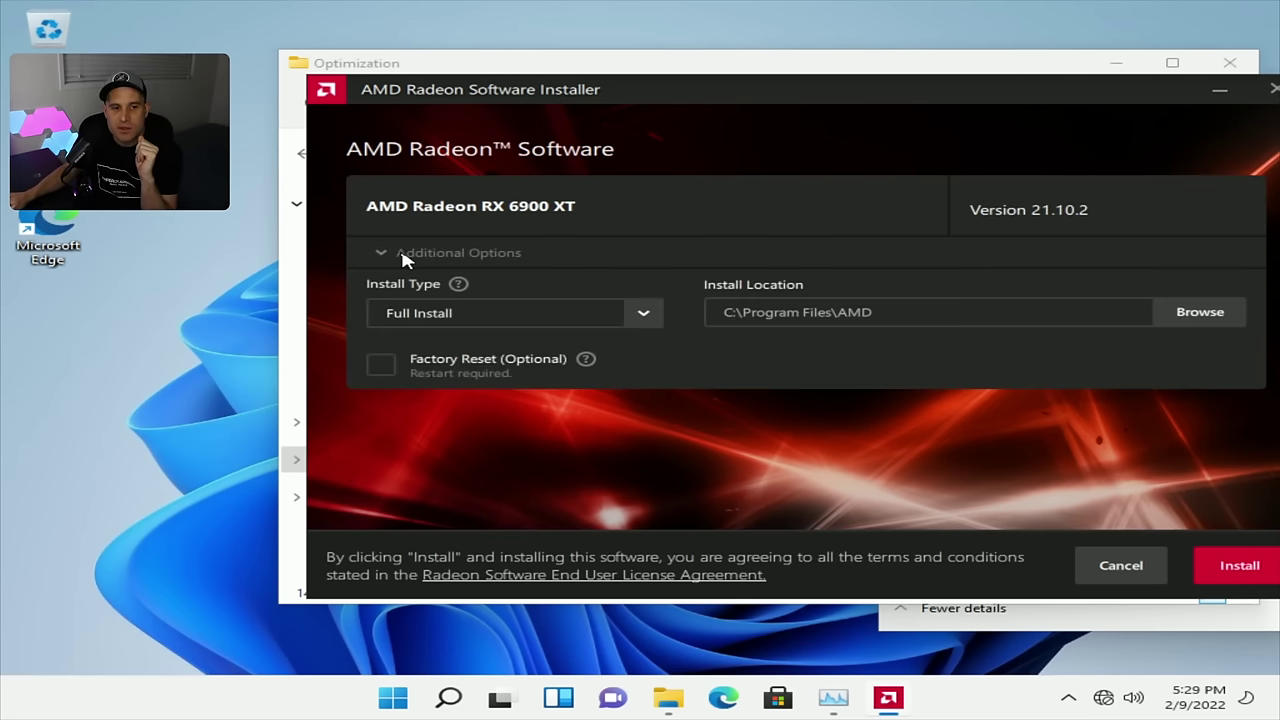
left_click(432, 328)
left_click(428, 374)
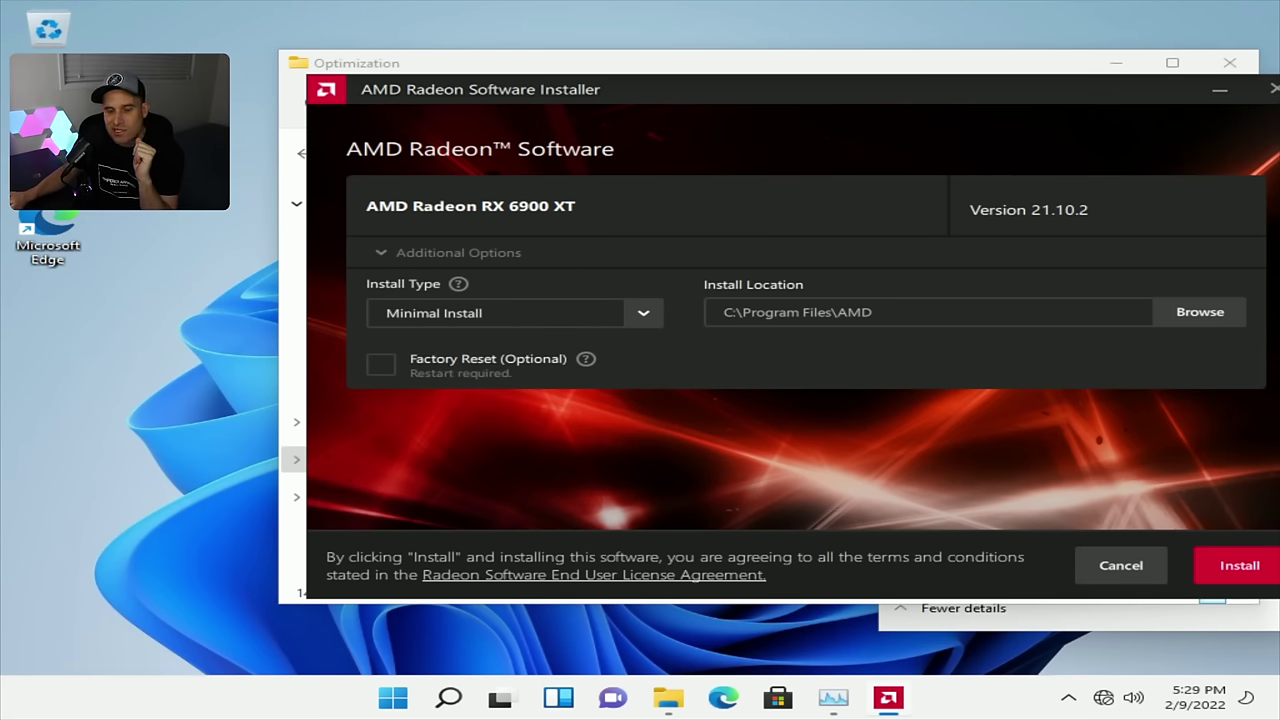
left_click(1230, 570)
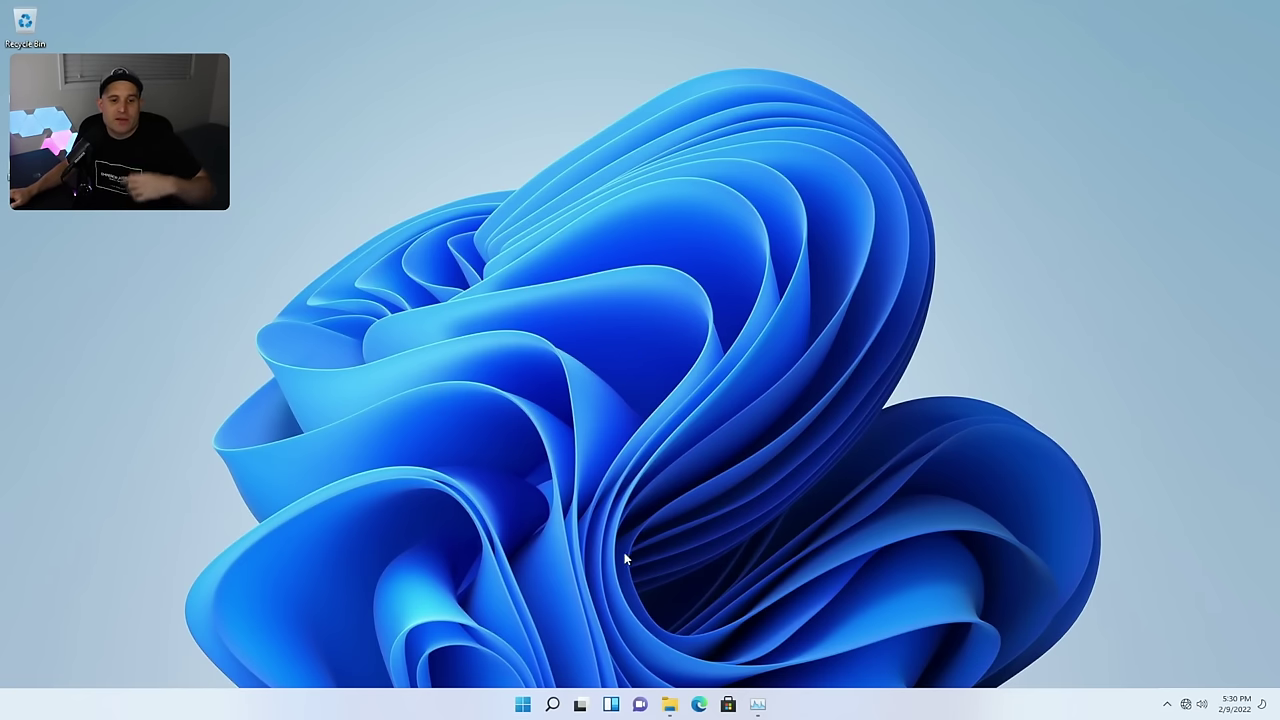
- Open 4 Update & Updates Paused from the Optimization folder, pause Windows updates for 5 weeks and close Settings
left_click(669, 704)
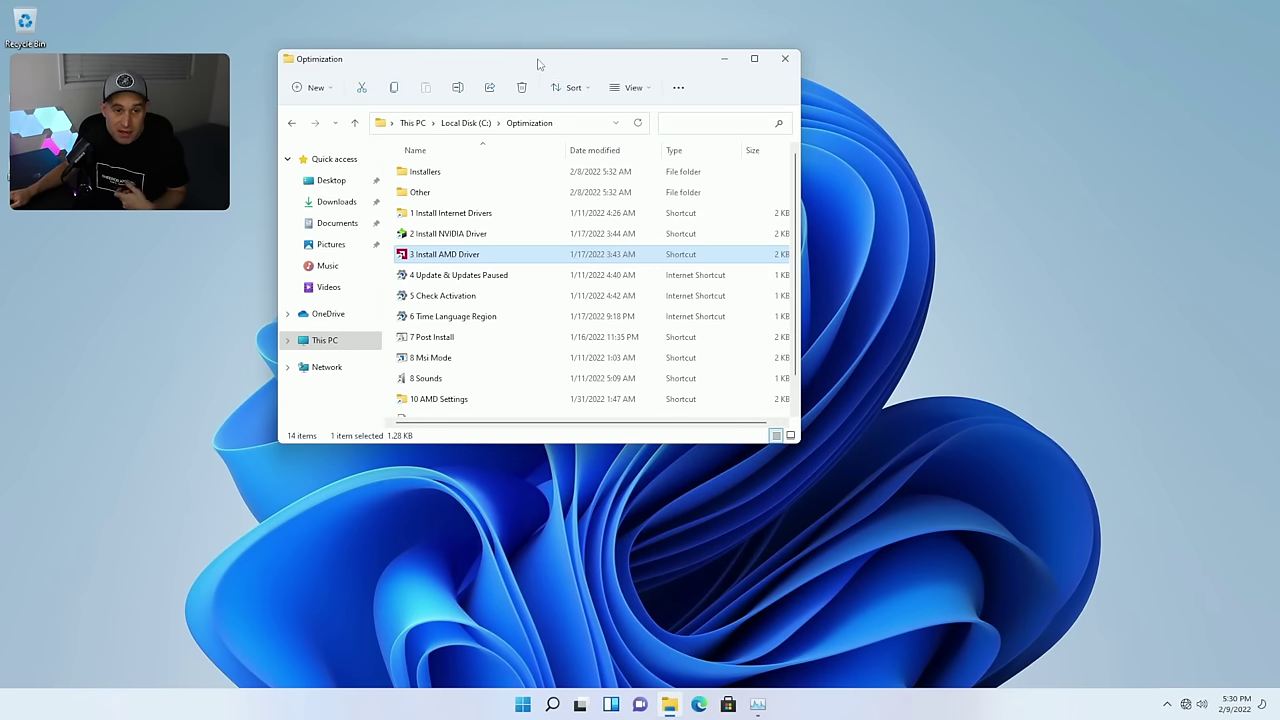
left_click_drag(537, 63, 669, 96)
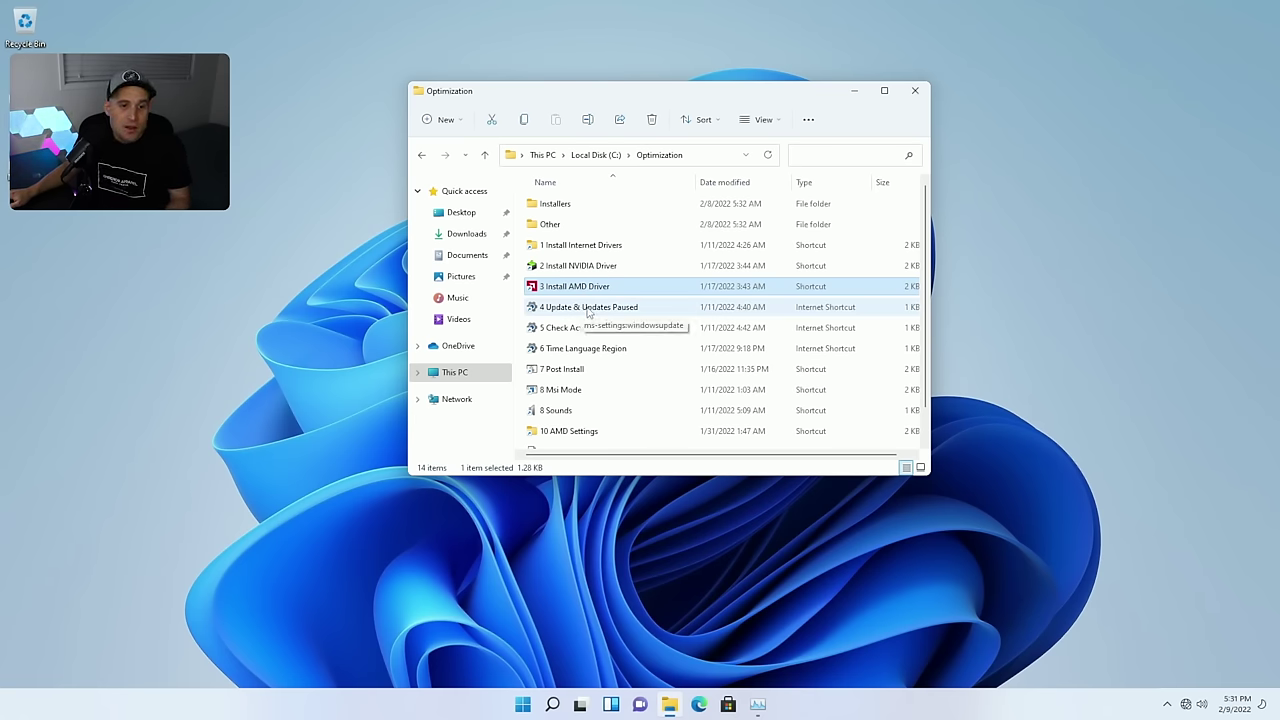
double_click(588, 312)
left_click_drag(563, 54, 843, 71)
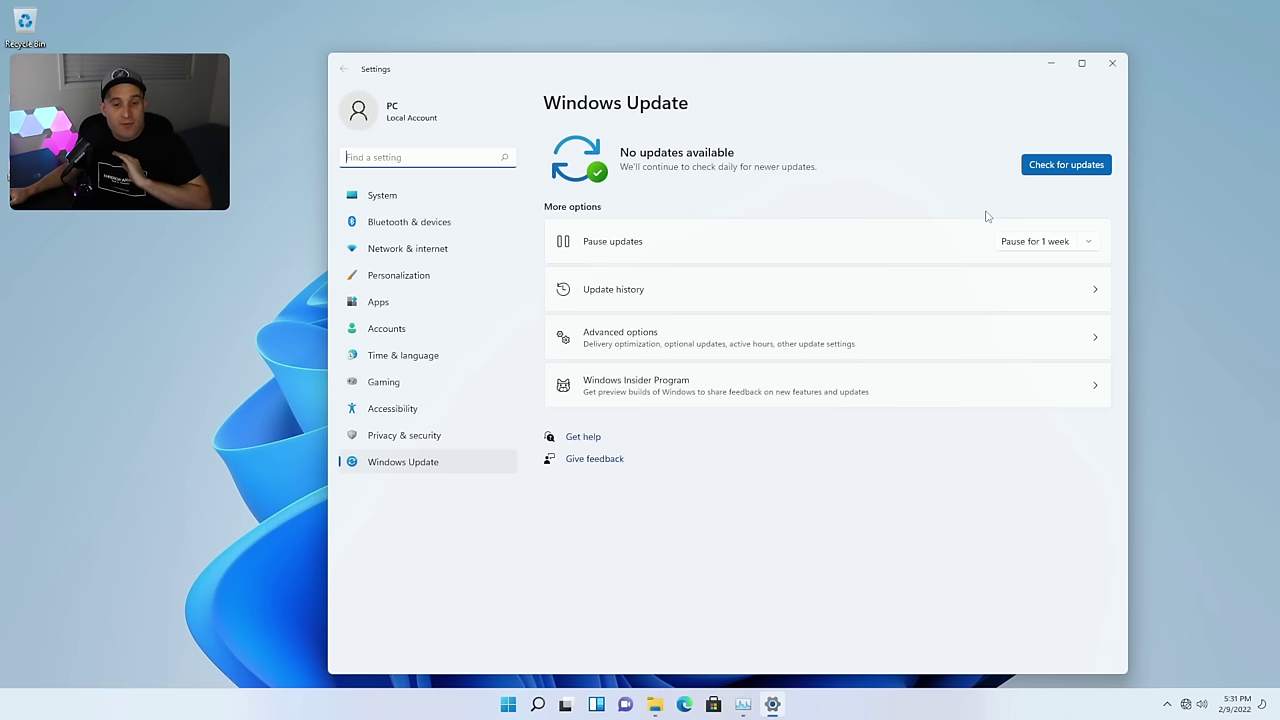
left_click(1090, 252)
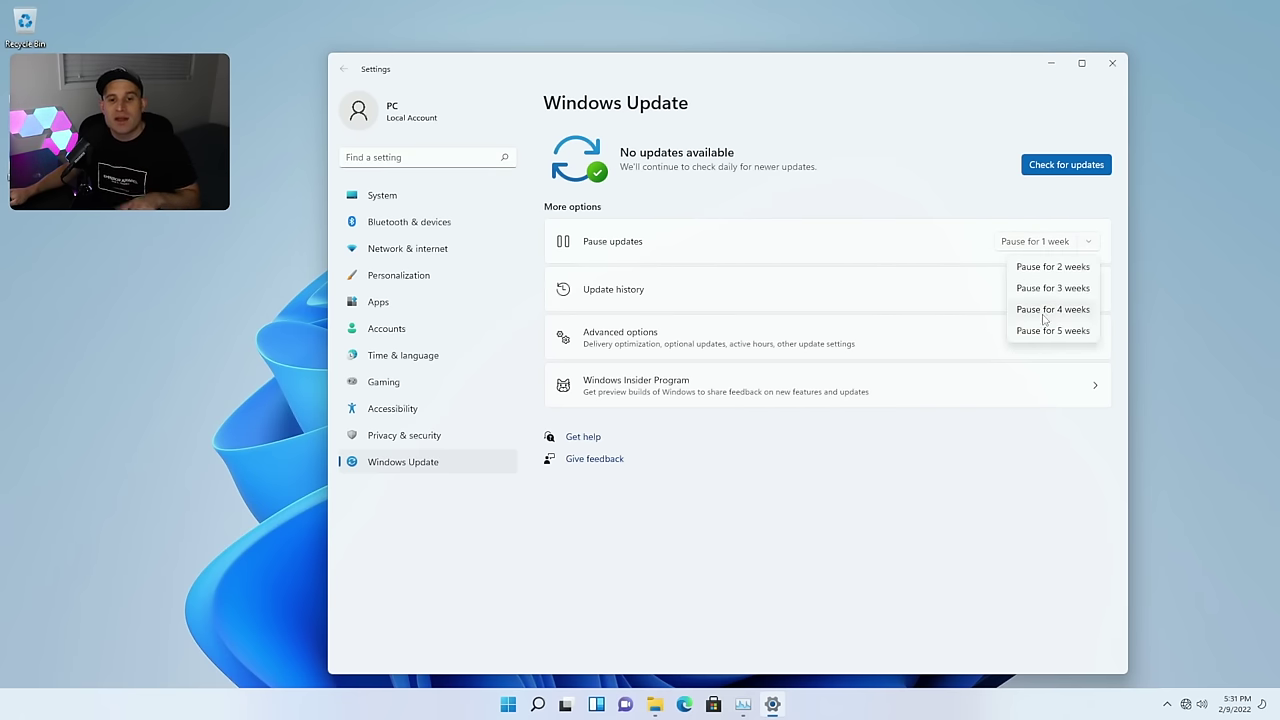
left_click(1050, 332)
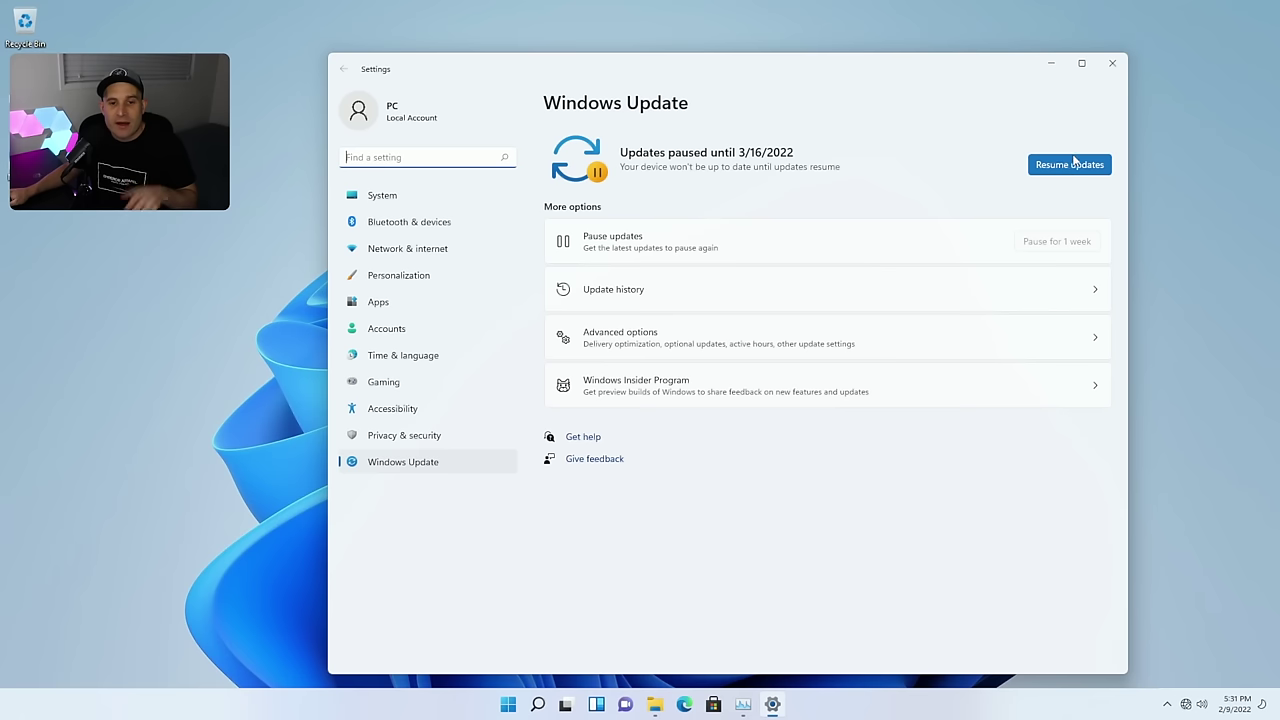
left_click(1111, 65)
- Open 5 Check Activation to view the Windows activation state, and close Settings
double_click(625, 328)
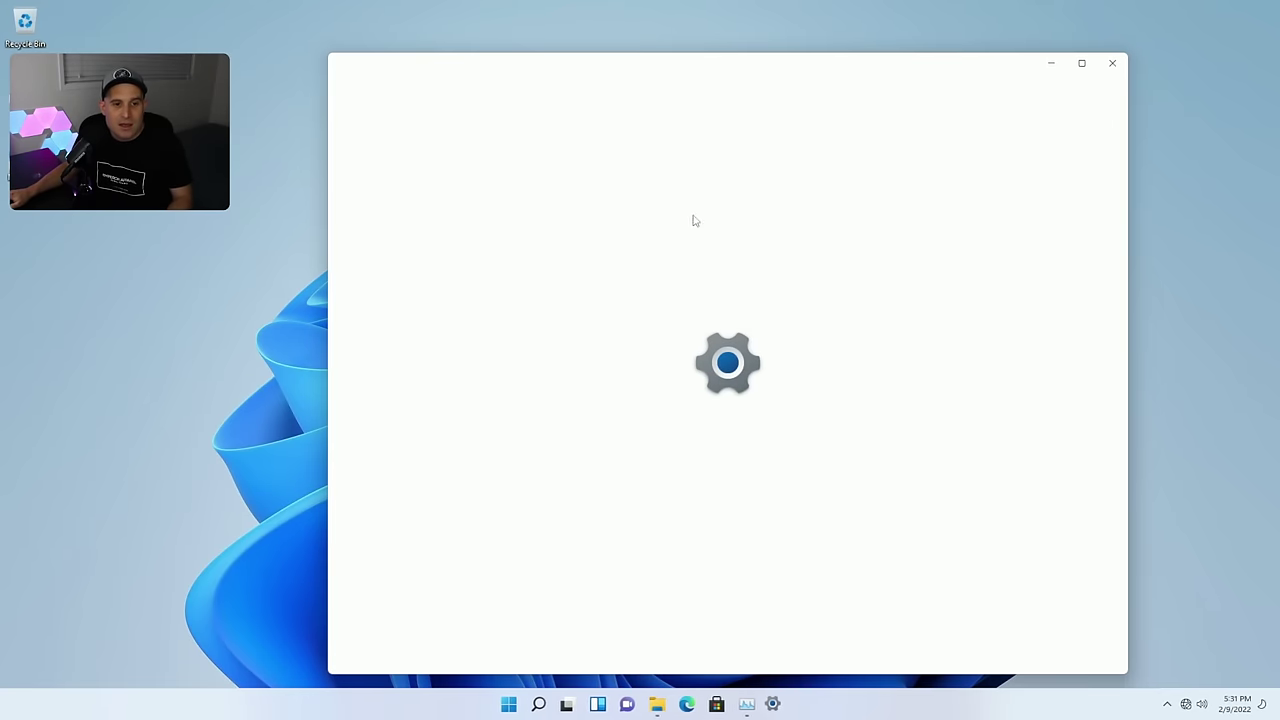
left_click_drag(723, 80, 770, 52)
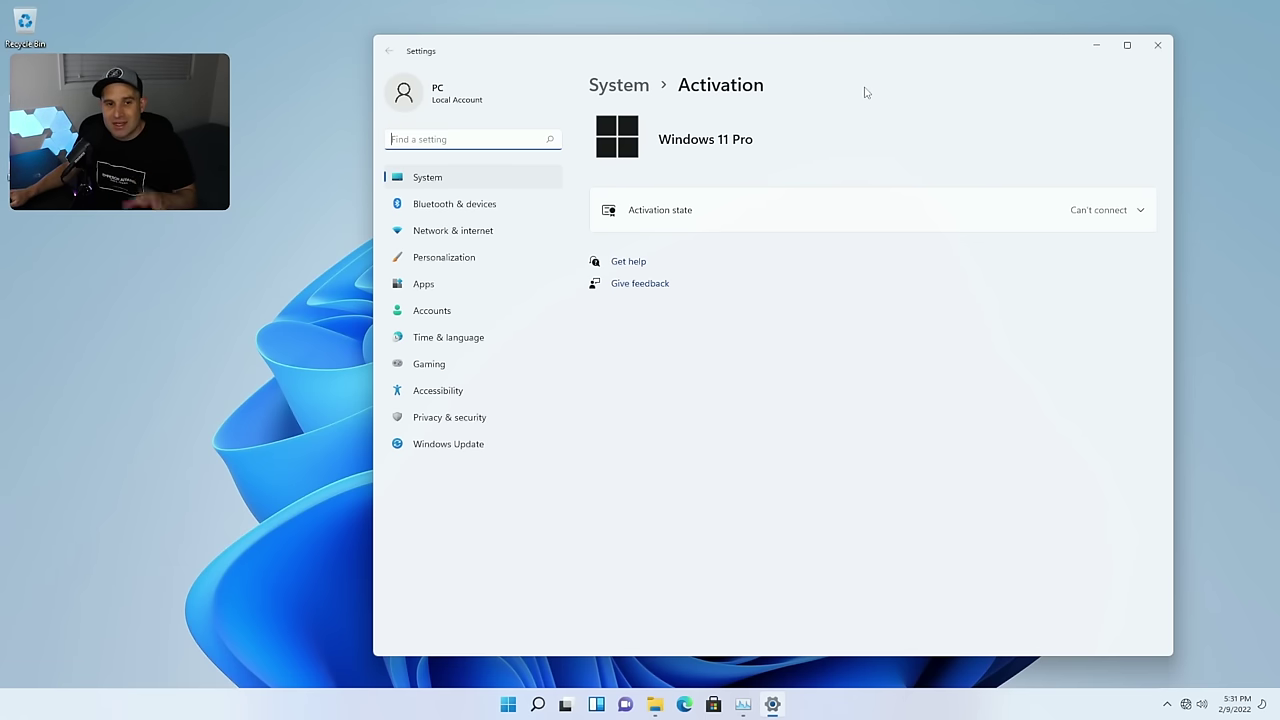
left_click(1157, 45)
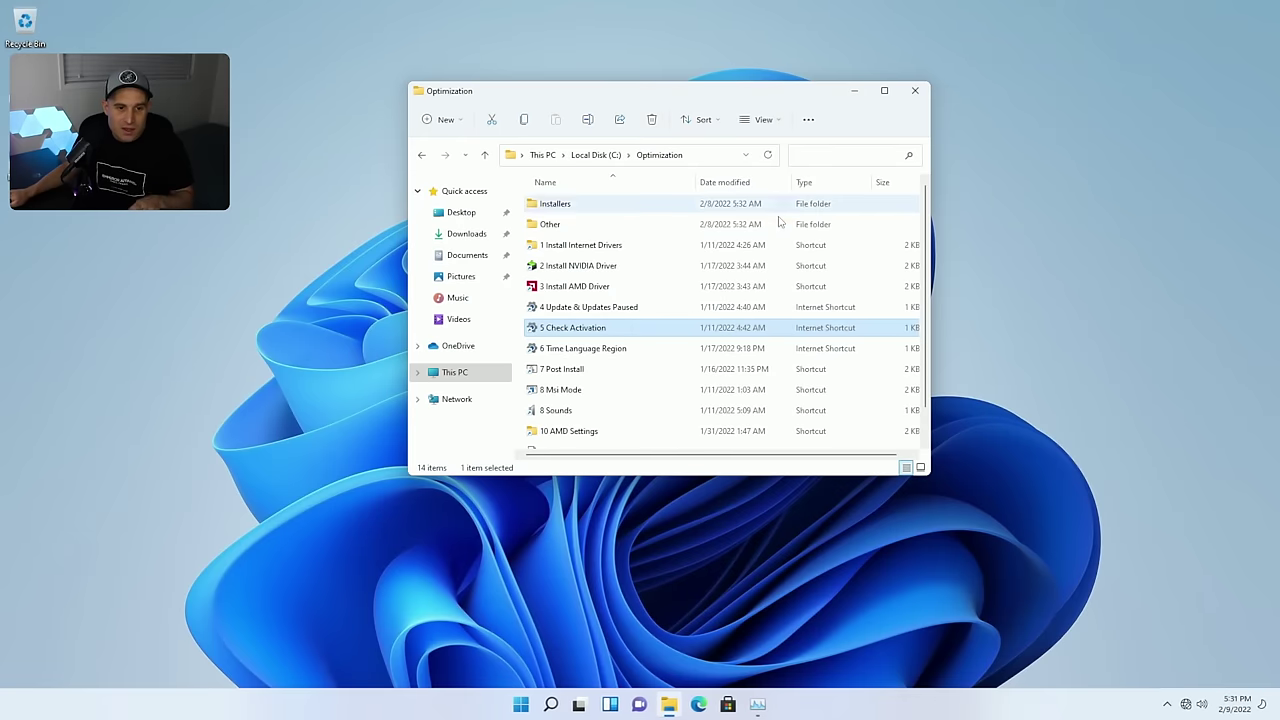
- Open 6 Time Language Region, set the time zone to (UTC+10:00) Canberra, Melbourne, Sydney, sync the clock and close Settings
double_click(610, 349)
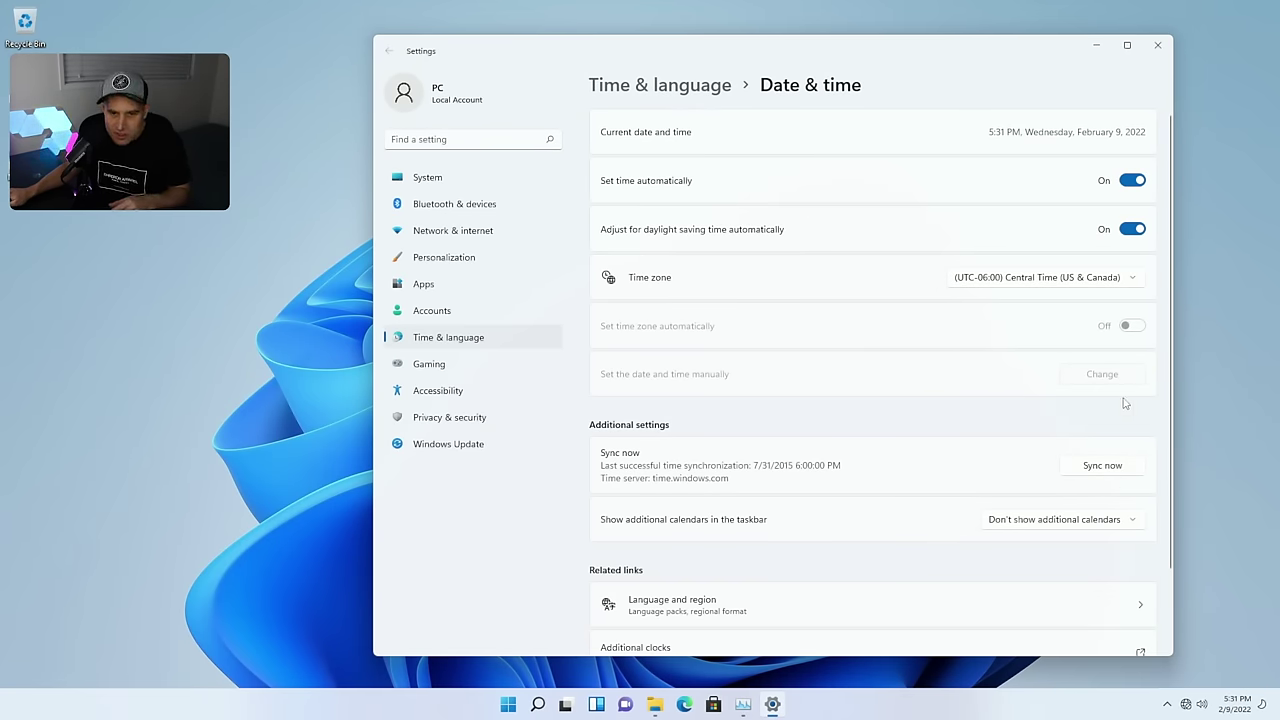
left_click(1093, 289)
scroll(1075, 348, "down", 15)
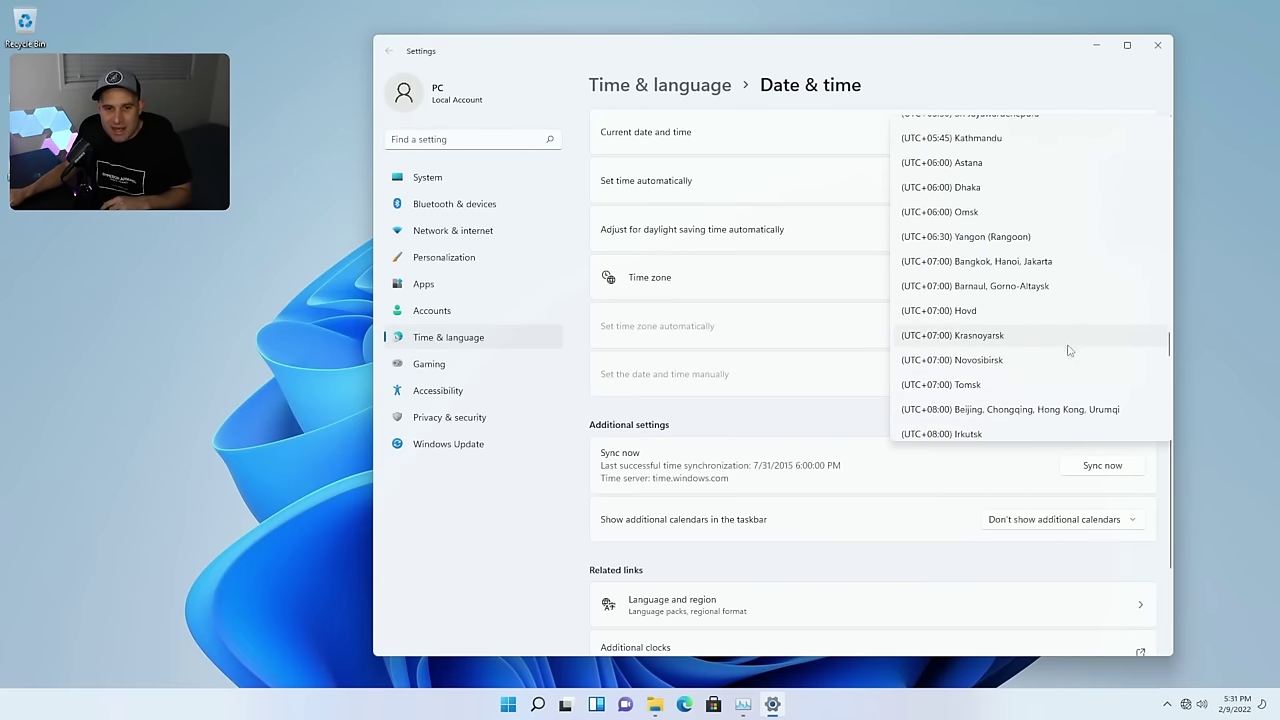
scroll(1068, 350, "down", 8)
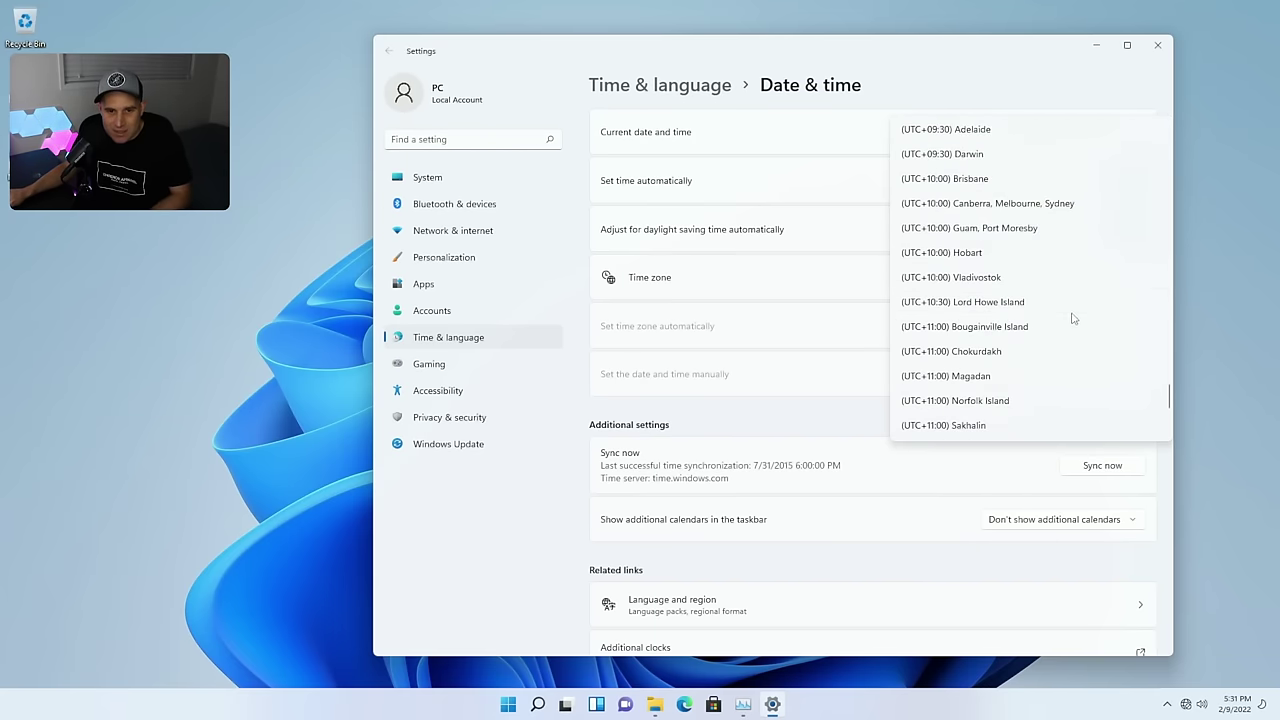
left_click(1040, 205)
left_click(1102, 465)
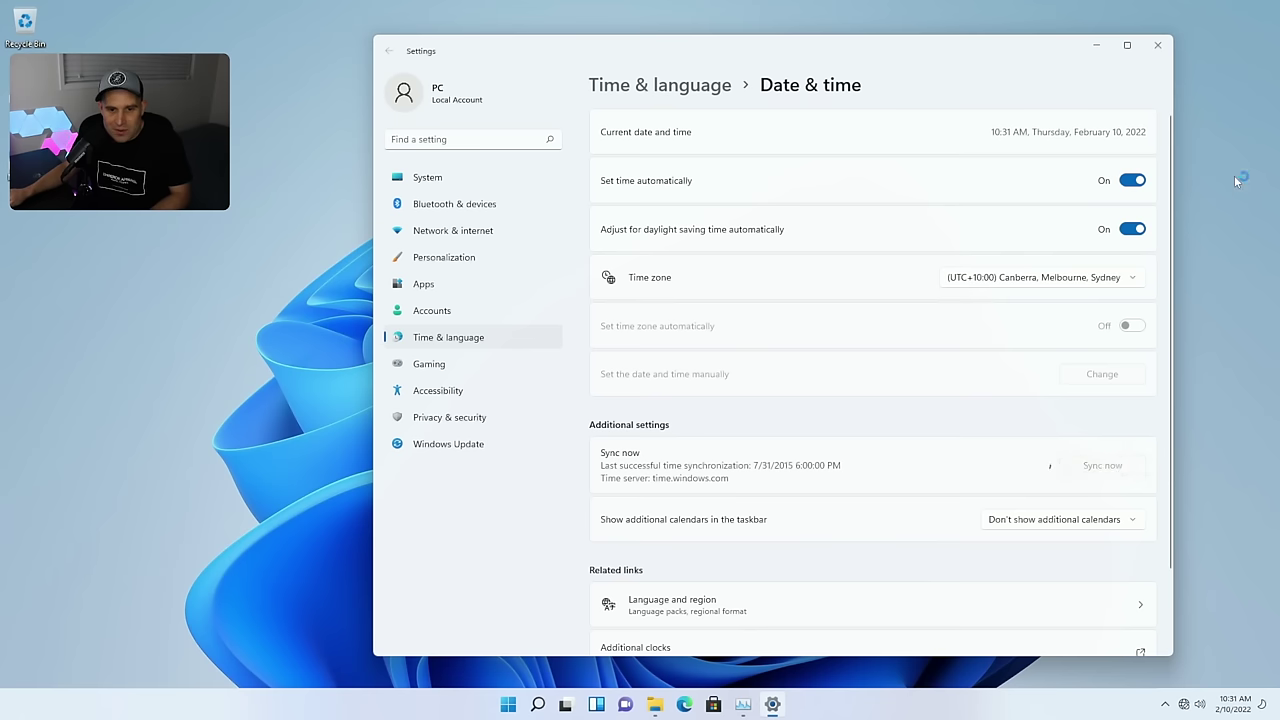
left_click(1158, 48)
- Run 7 Post Install from the Optimization folder and continue its script through the Disable Hibernate and Install Power Plan stages
left_click(578, 369)
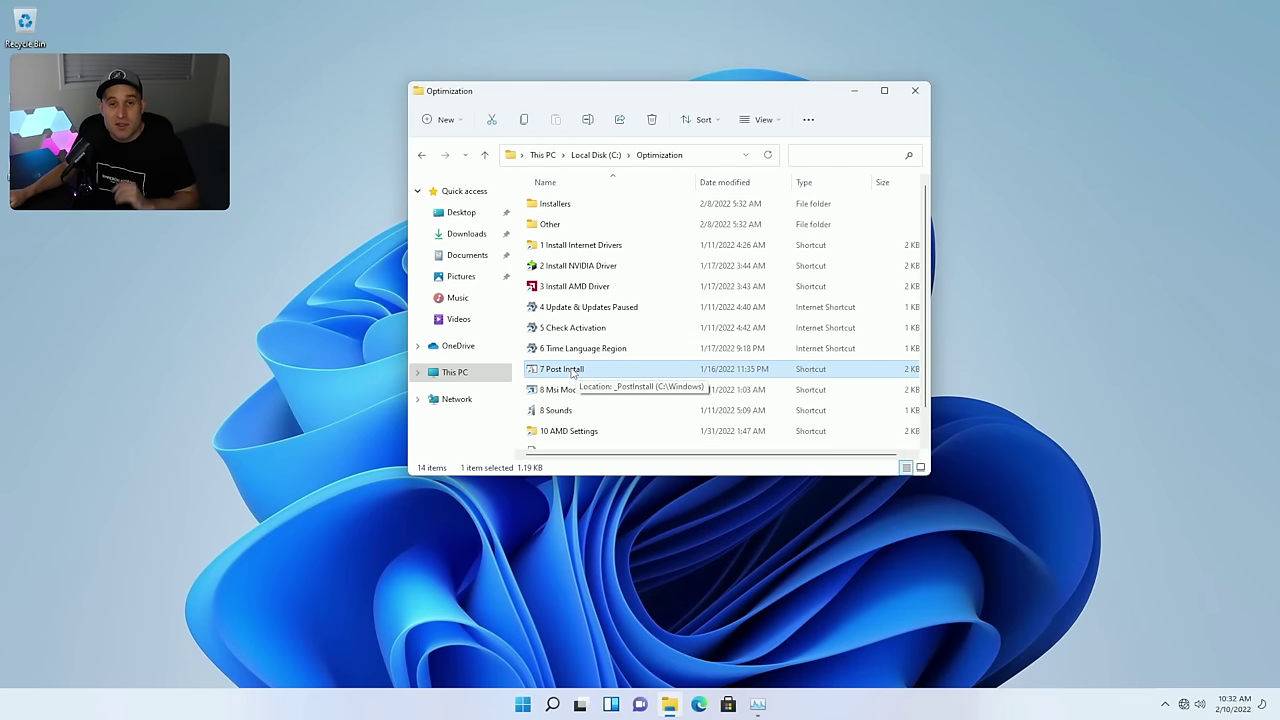
double_click(574, 373)
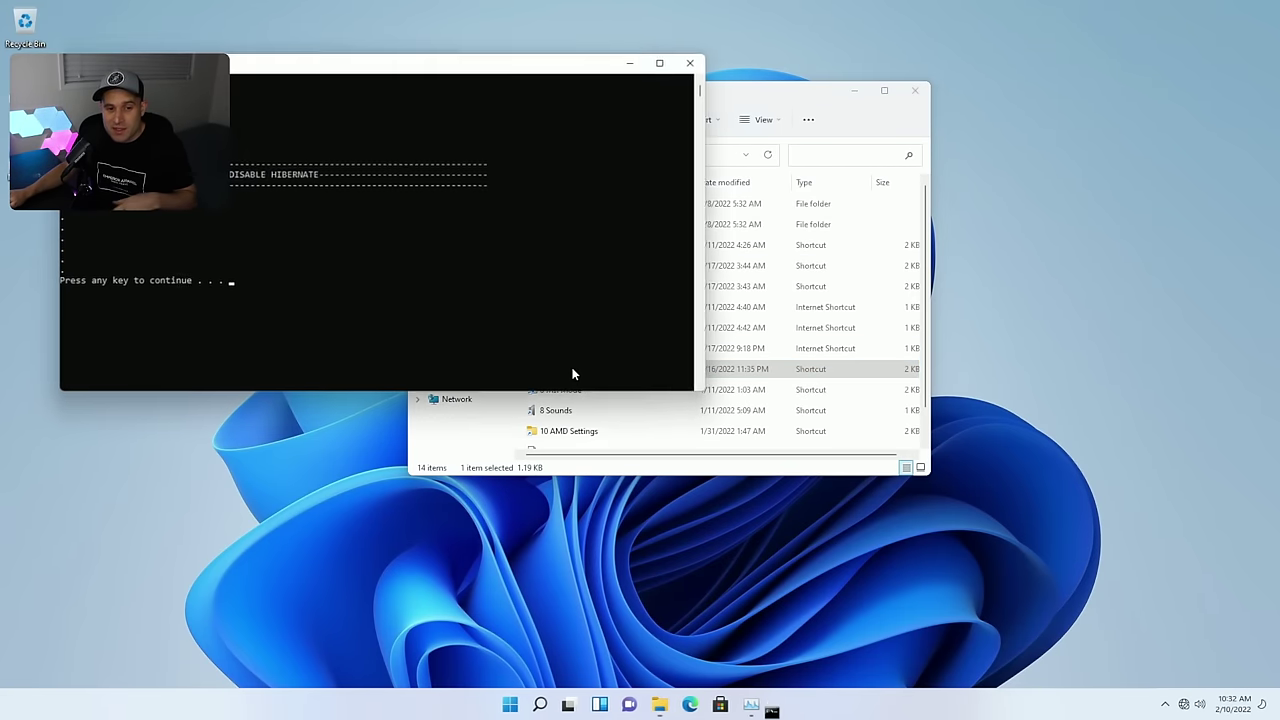
left_click_drag(511, 68, 886, 65)
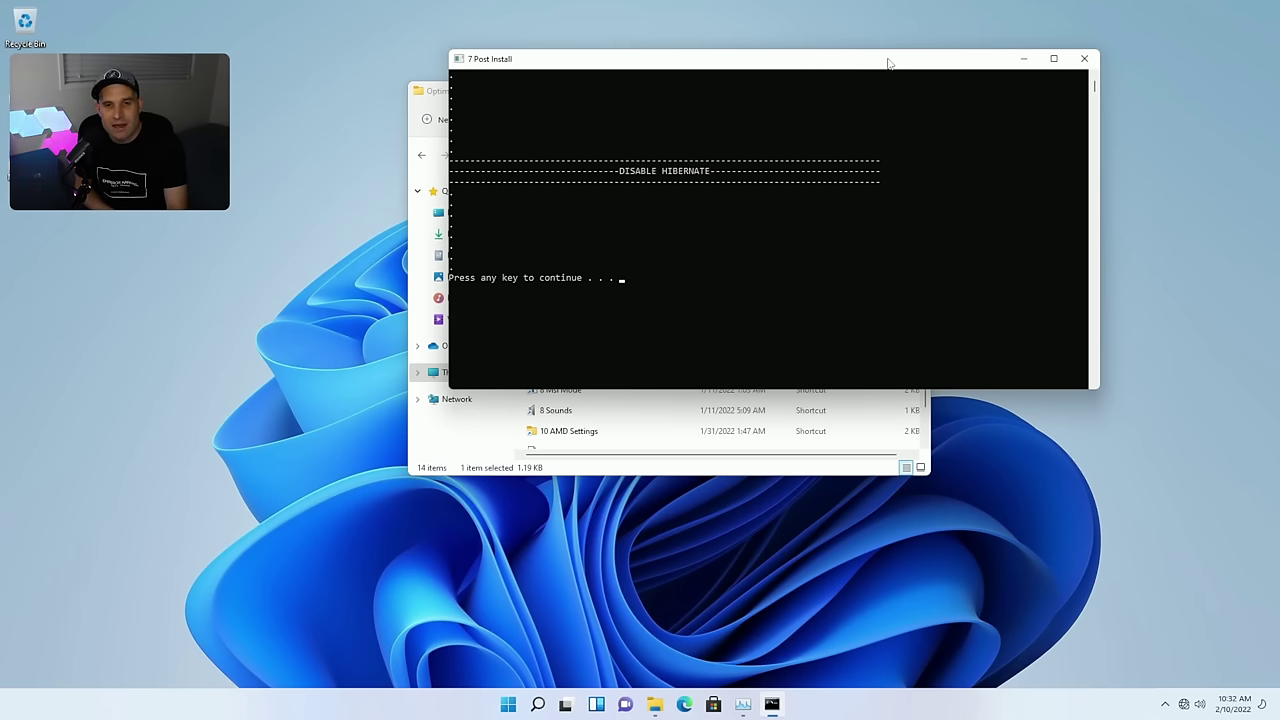
key("space")
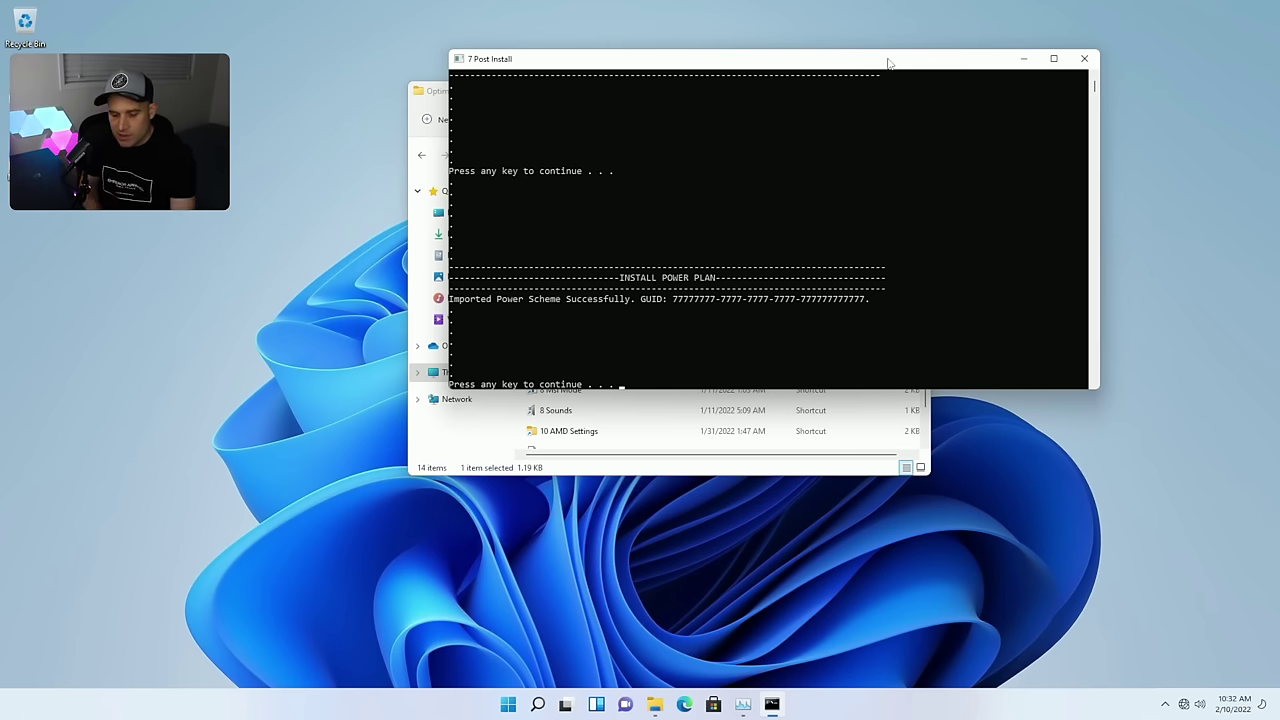
- Open Power Options in Control Panel to check which power plan is selected, and close Control Panel
key("super+r")
type("control")
key("Return")
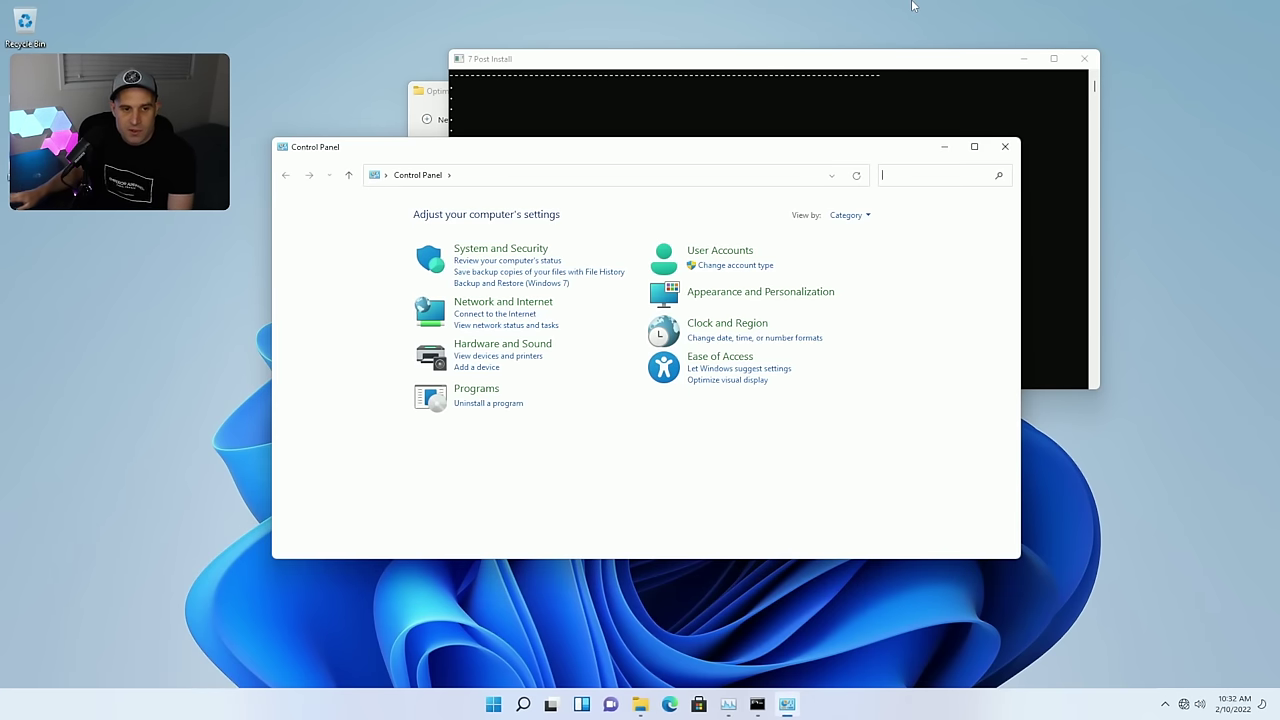
left_click(503, 344)
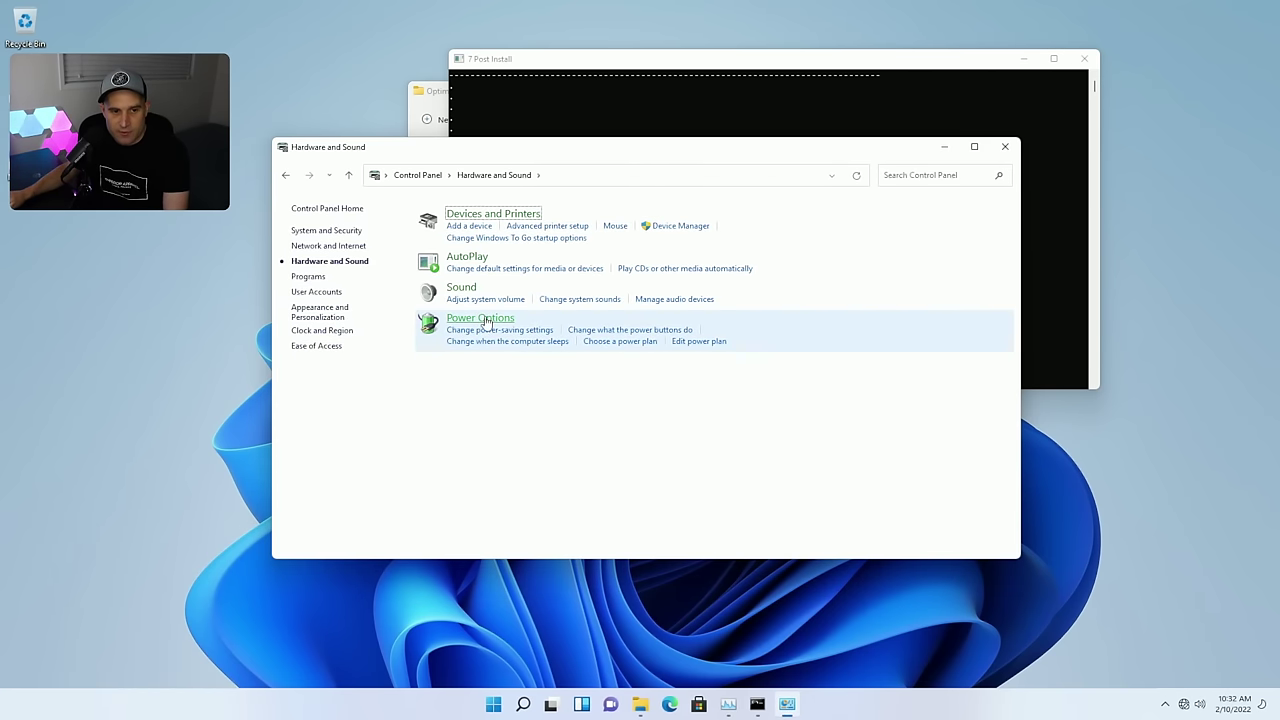
left_click(484, 318)
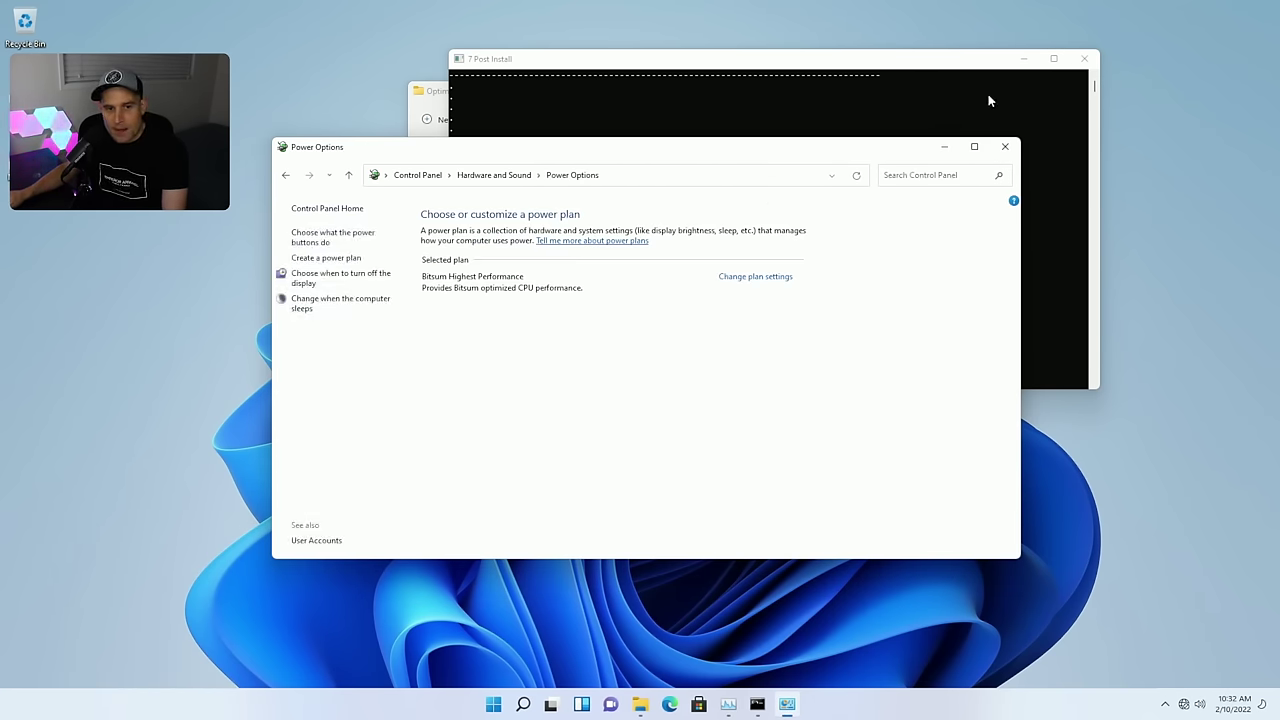
left_click(1005, 146)
- Continue the Post Install script through Import NVIDIA Settings, dismissing the NVIDIA Profile Inspector error, and on to Install Timer Resolution Service
key("space")
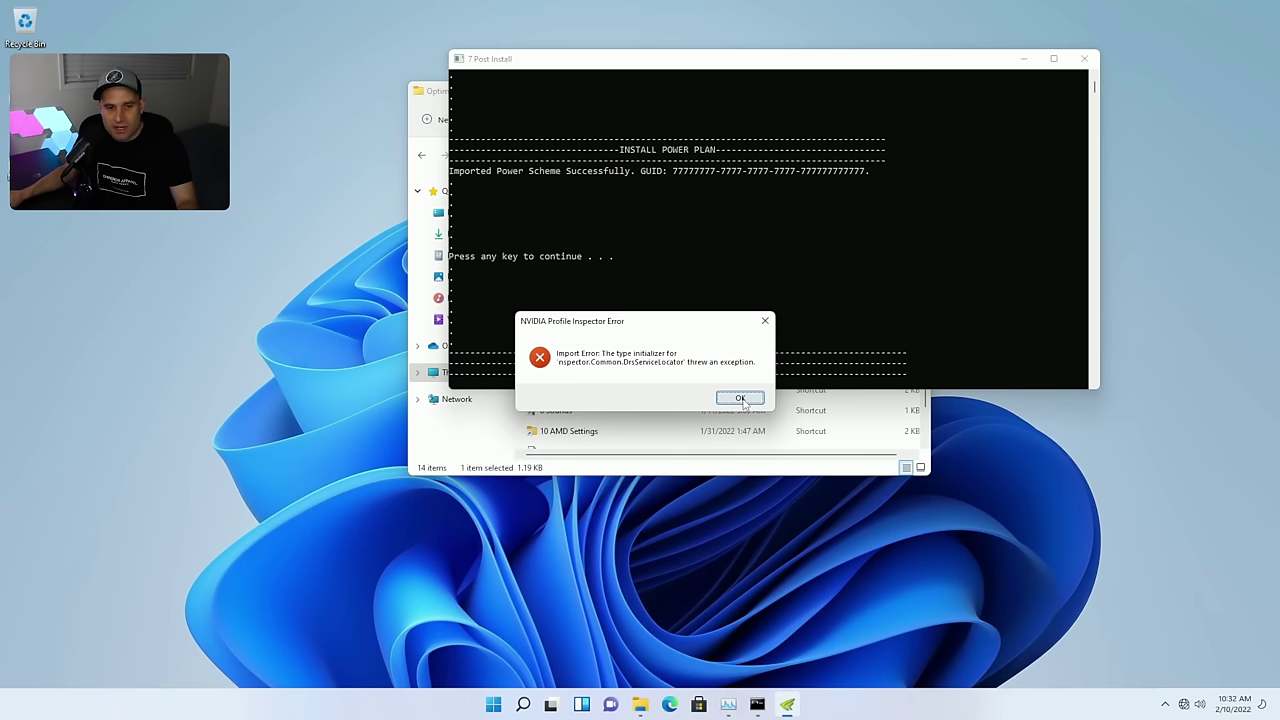
left_click(741, 399)
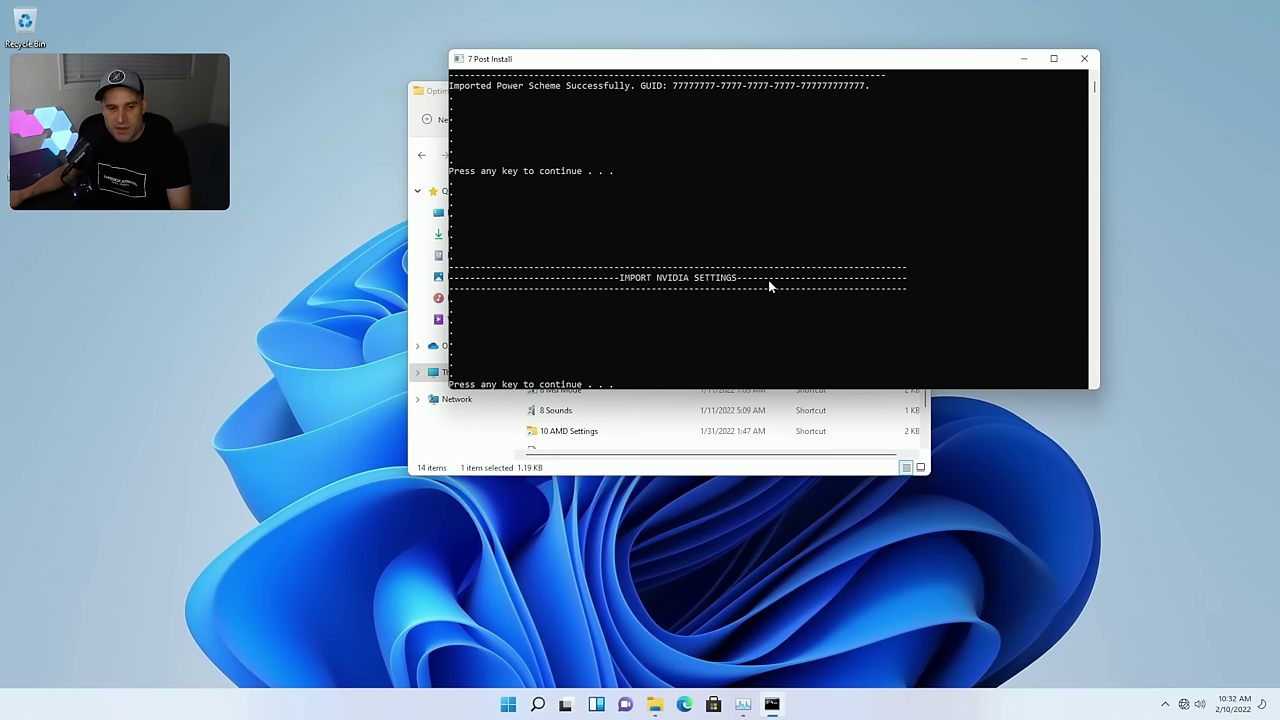
key("Return")
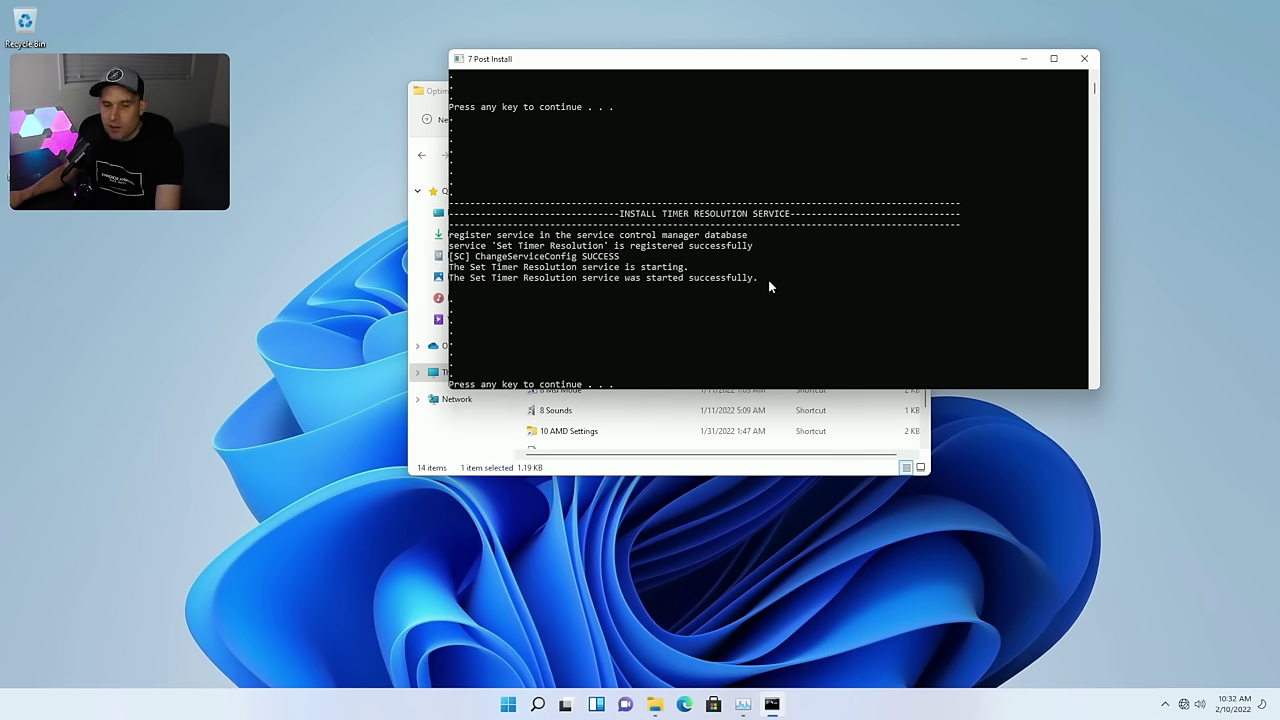
- Check in Task Manager that the SetTimerResolutionService background process is running, and close Task Manager
key("ctrl+shift+Escape")
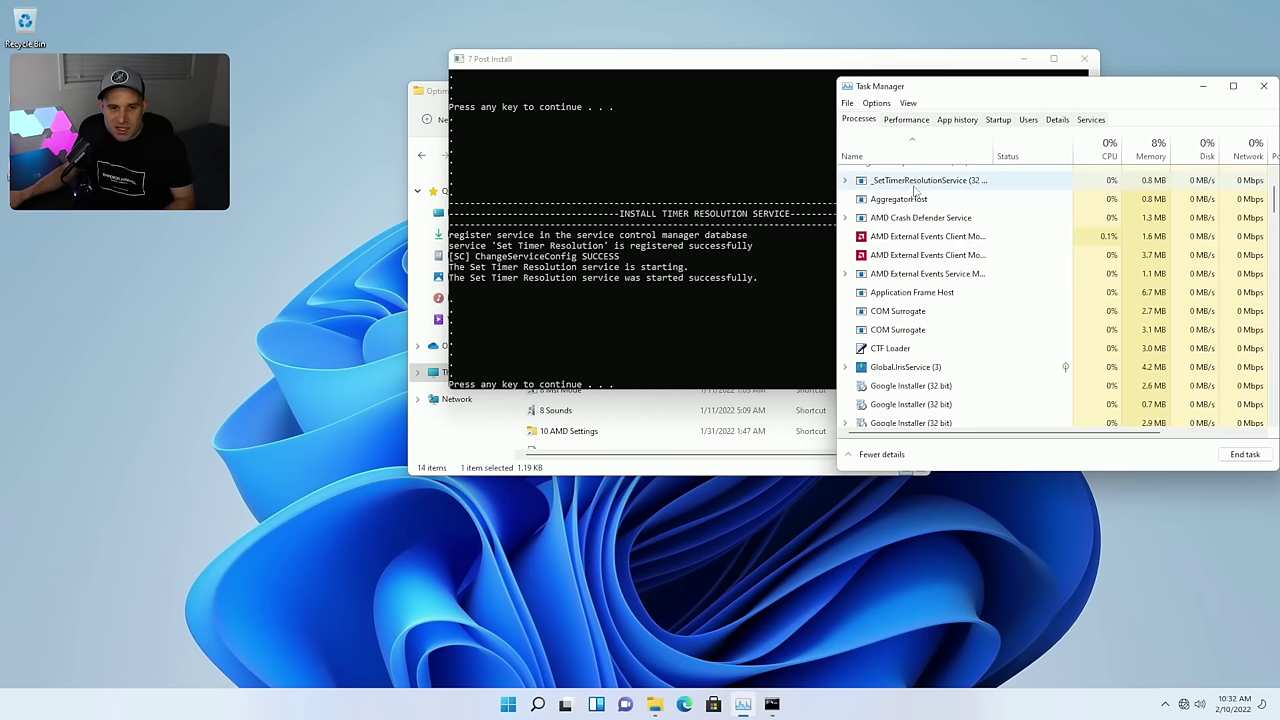
left_click(910, 280)
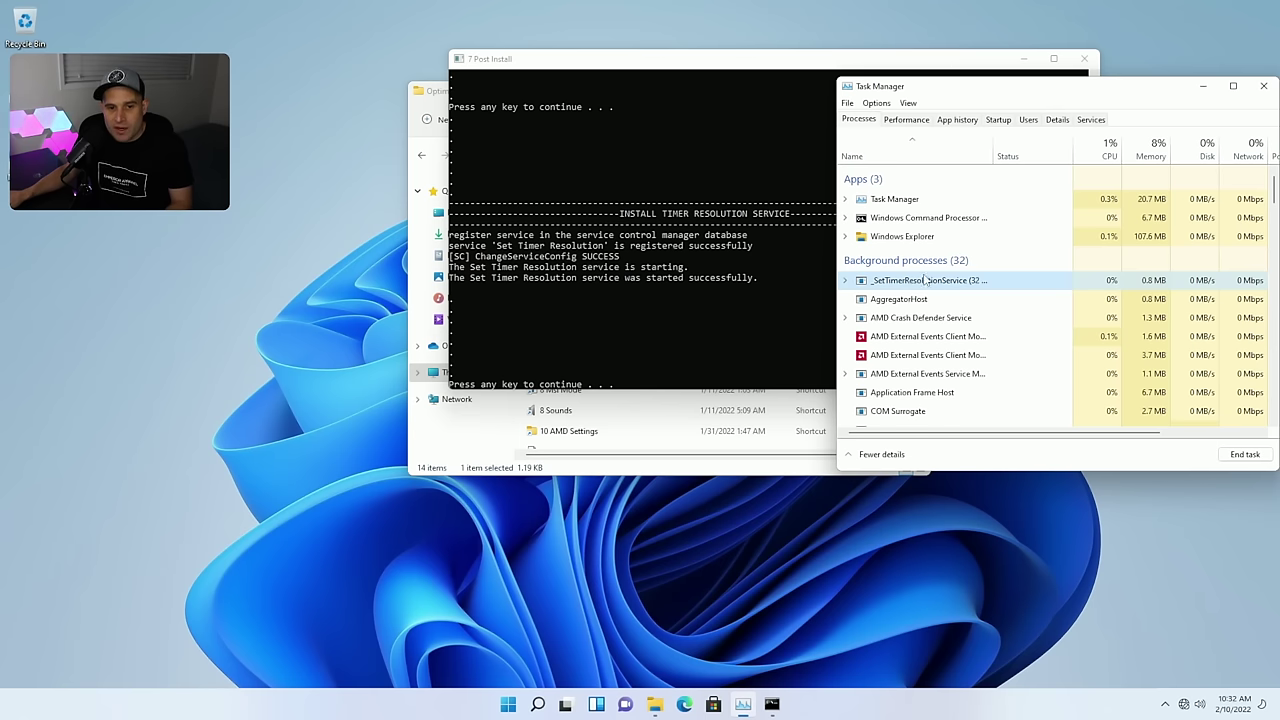
left_click(1264, 88)
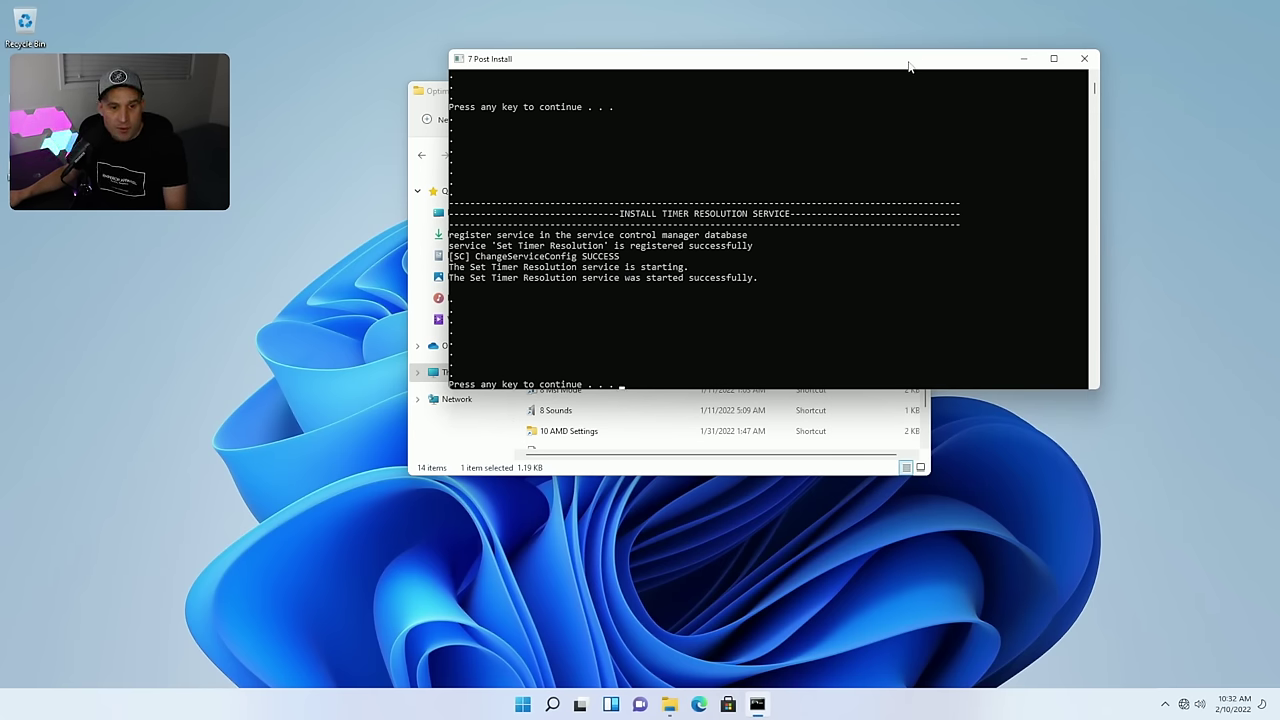
- Continue the Post Install script through Rebuild Performance Counters and approve importing _RegistryTweaks.reg into the registry
key("space")
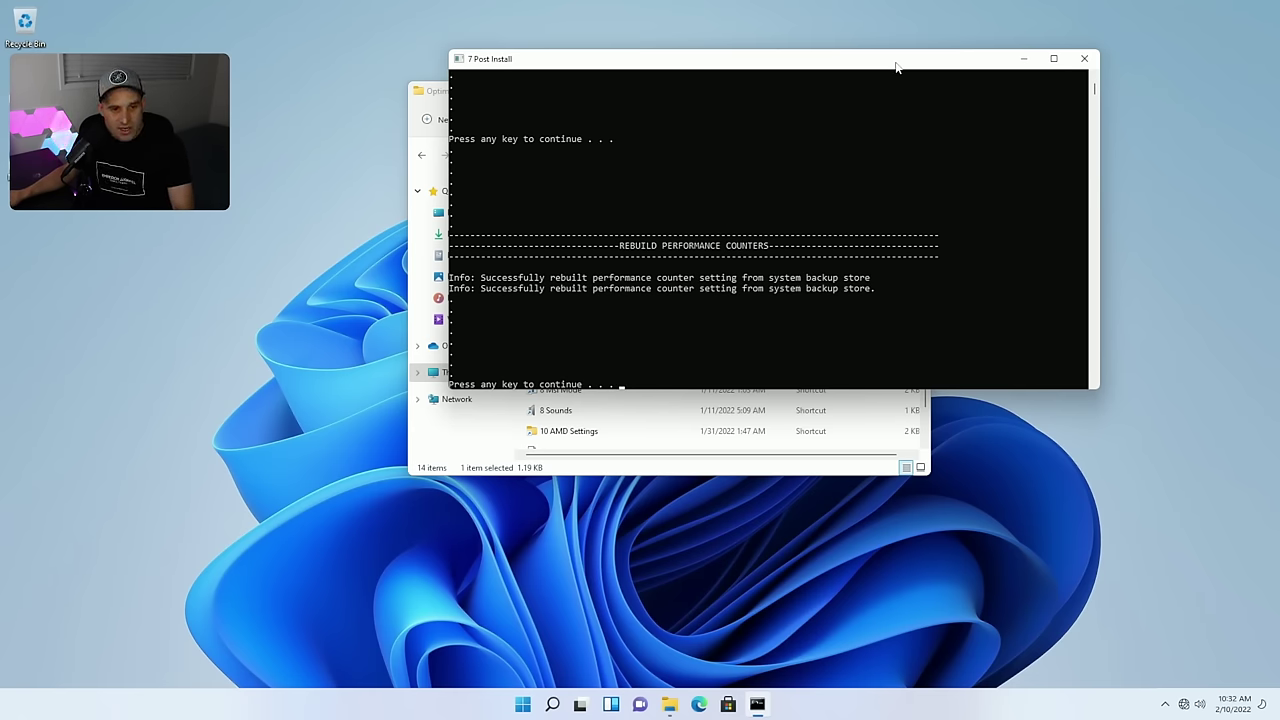
key("space")
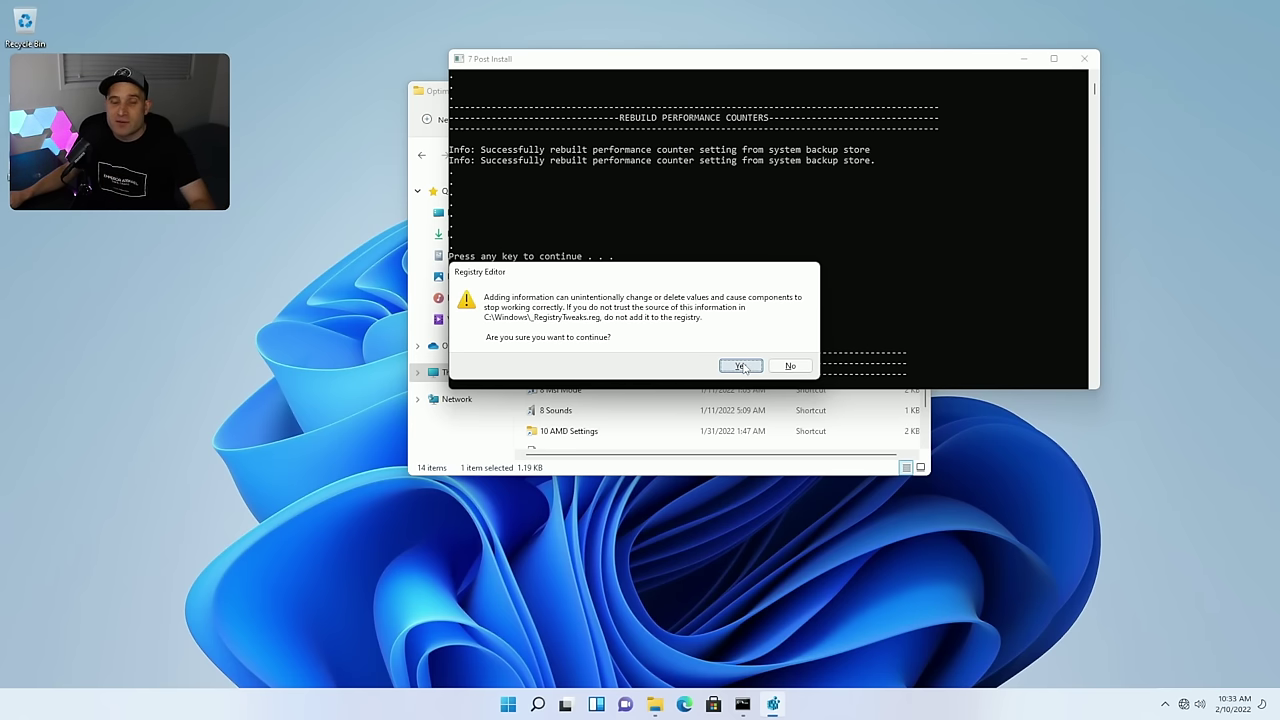
left_click(740, 366)
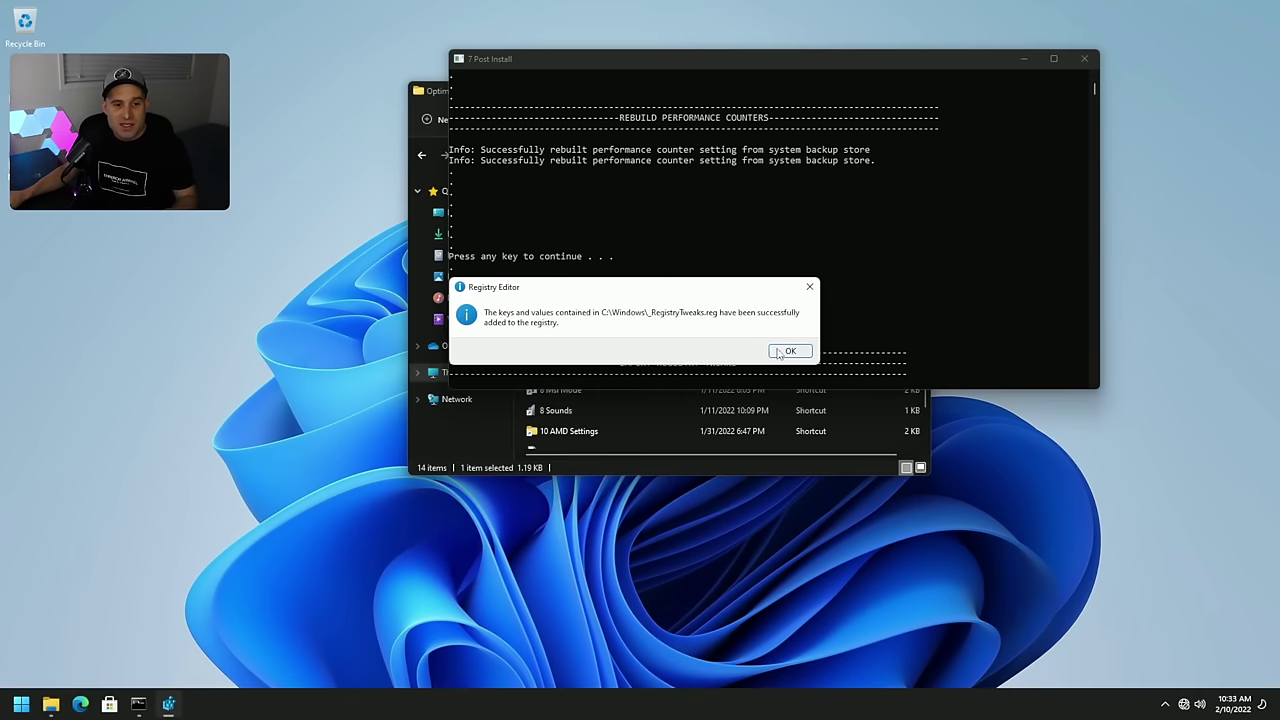
left_click(786, 352)
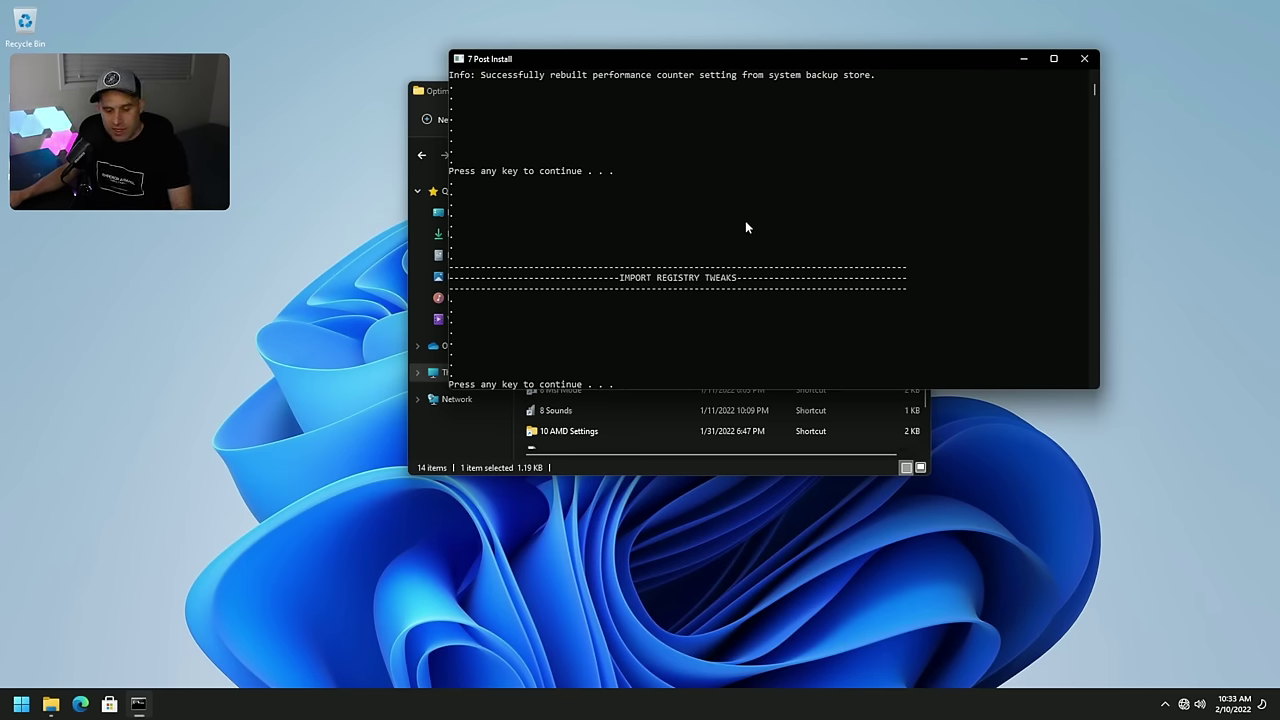
- Continue the Post Install script through Transfer User Files and the debloat stage, and let it restart the PC
key("Return")
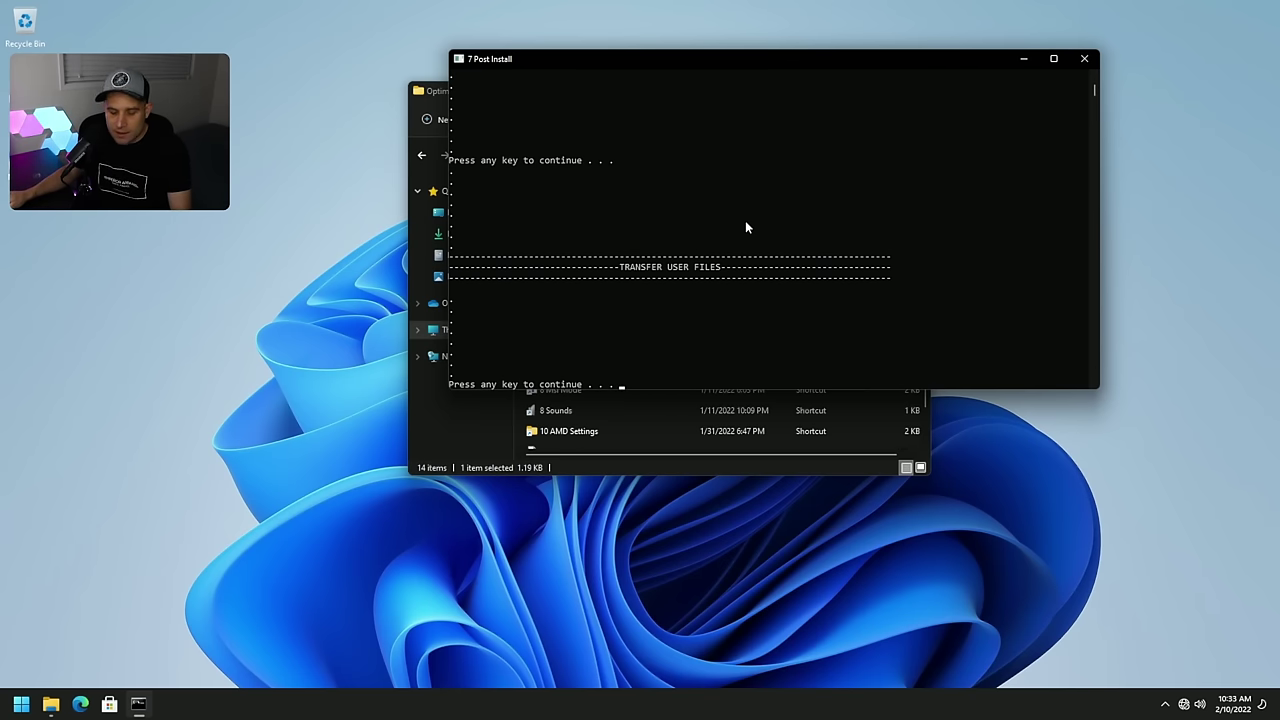
key("Return")
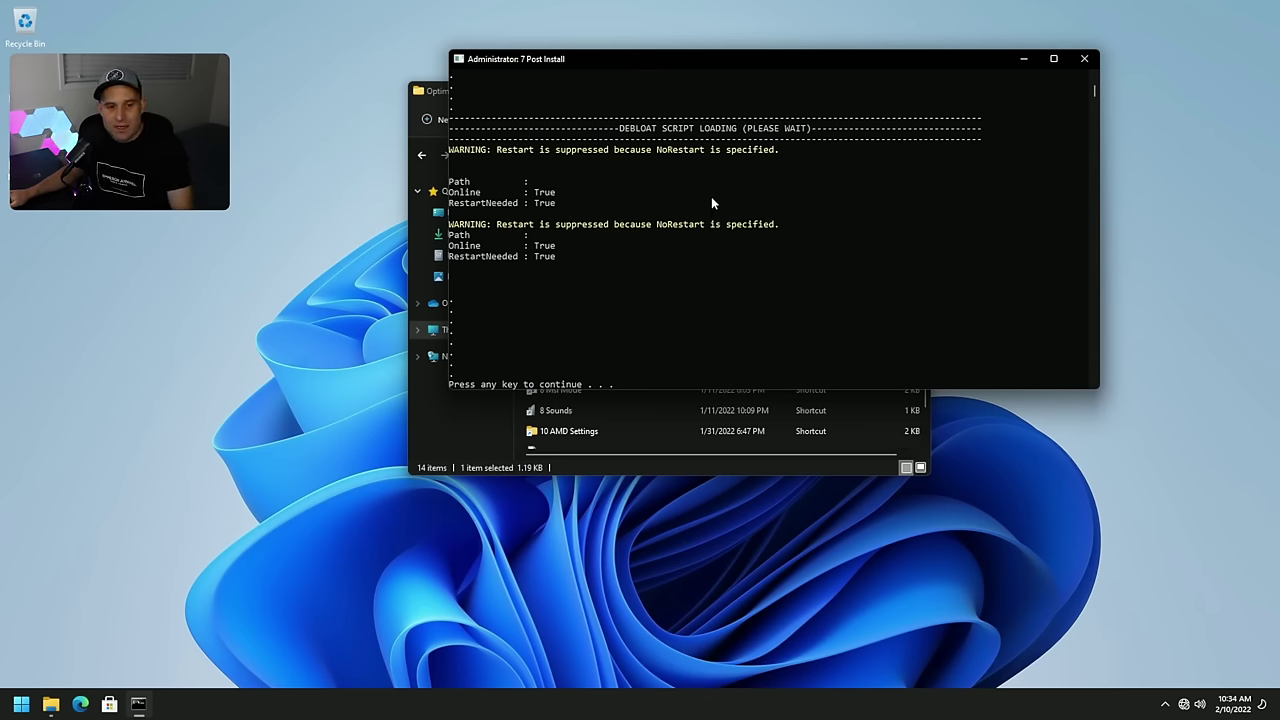
key("Return")
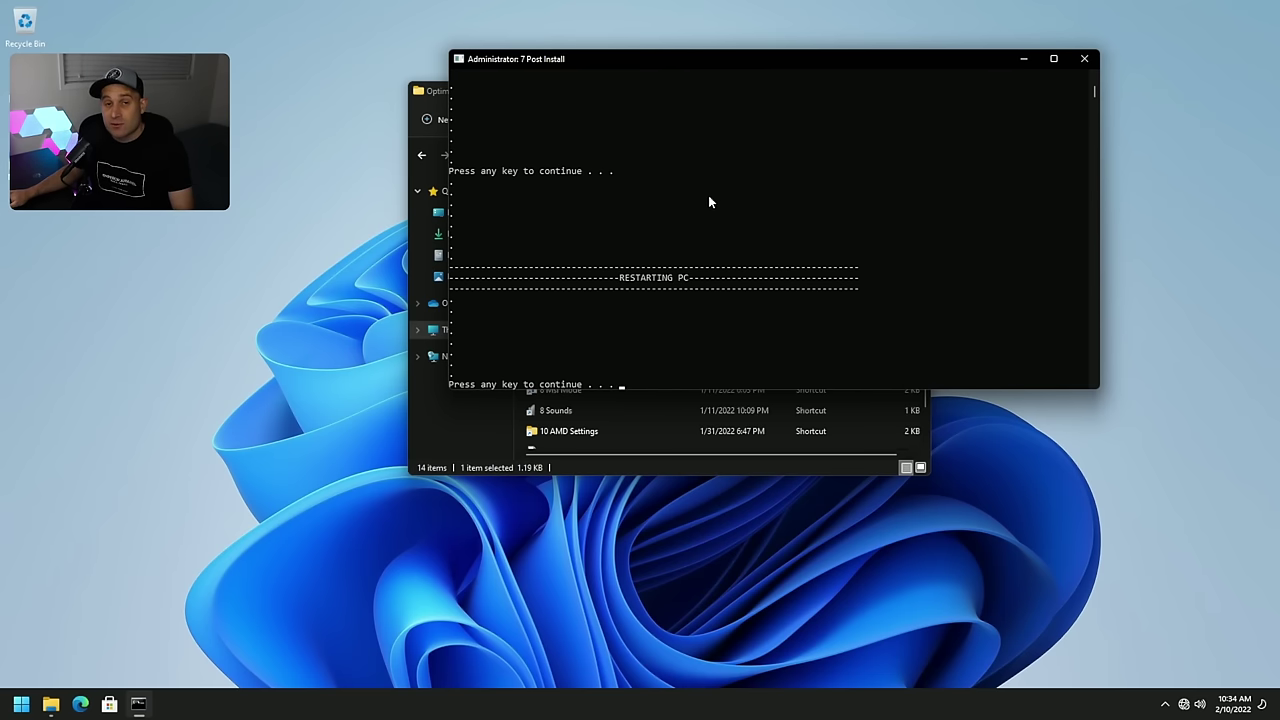
key("Return")
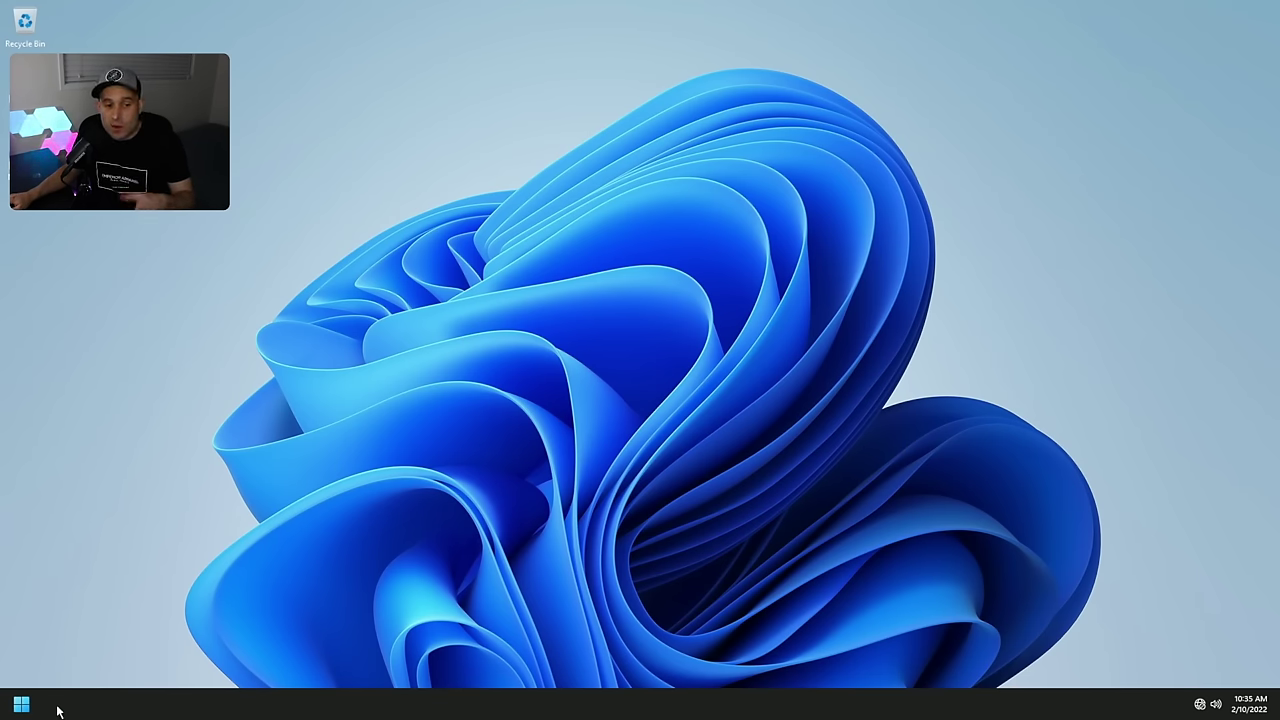
- Pin File Explorer to the taskbar from the Start menu's pinned apps
left_click(20, 706)
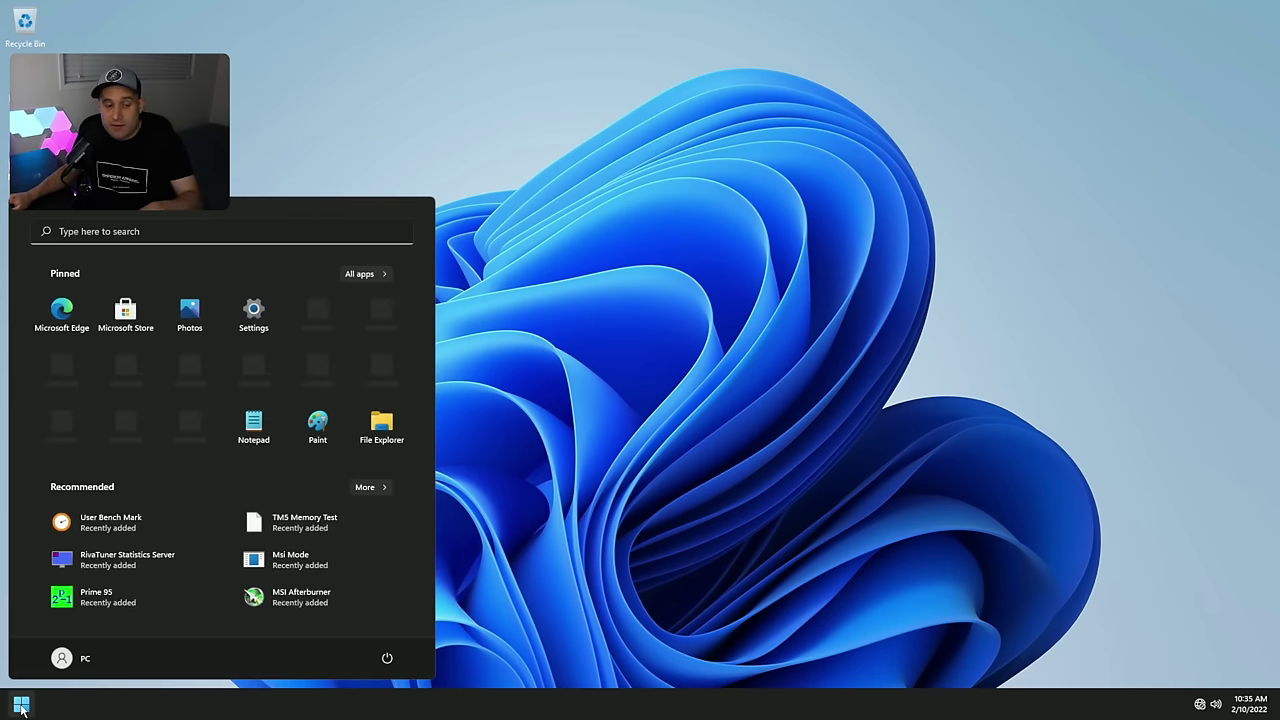
right_click(380, 422)
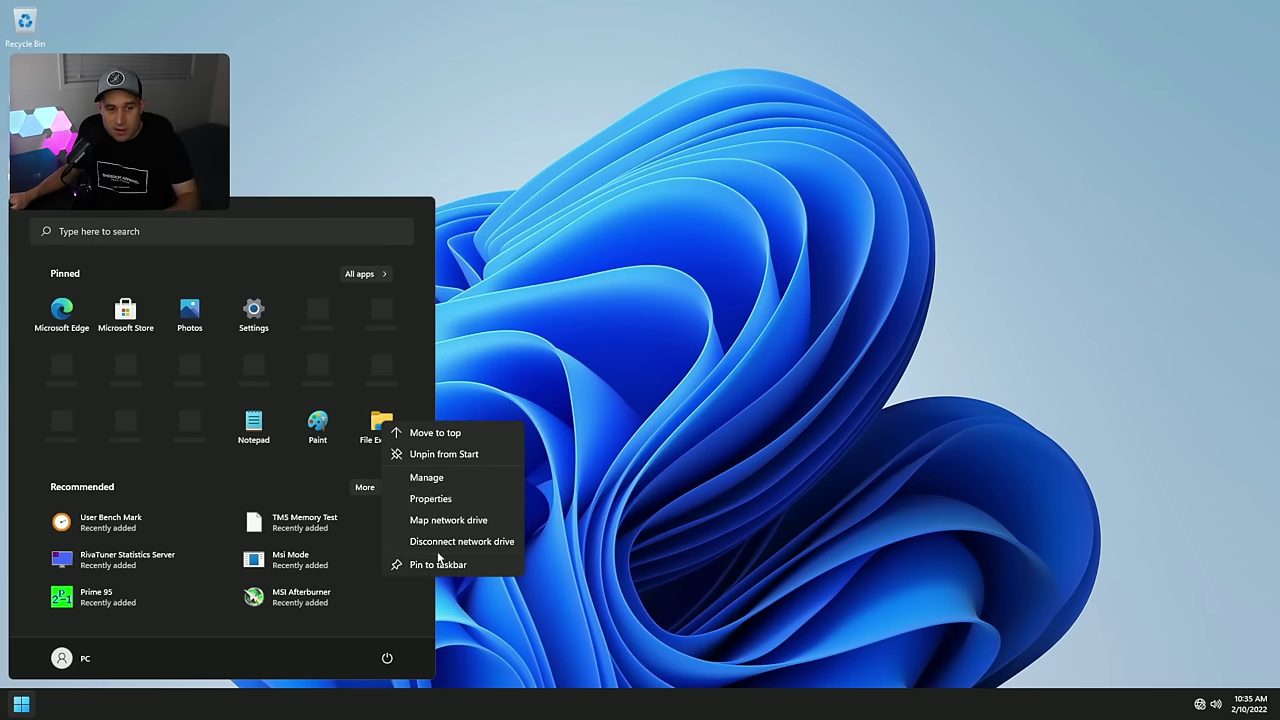
left_click(420, 564)
left_click(469, 595)
- Open the Optimization folder on Local Disk (C:) in File Explorer
left_click(48, 708)
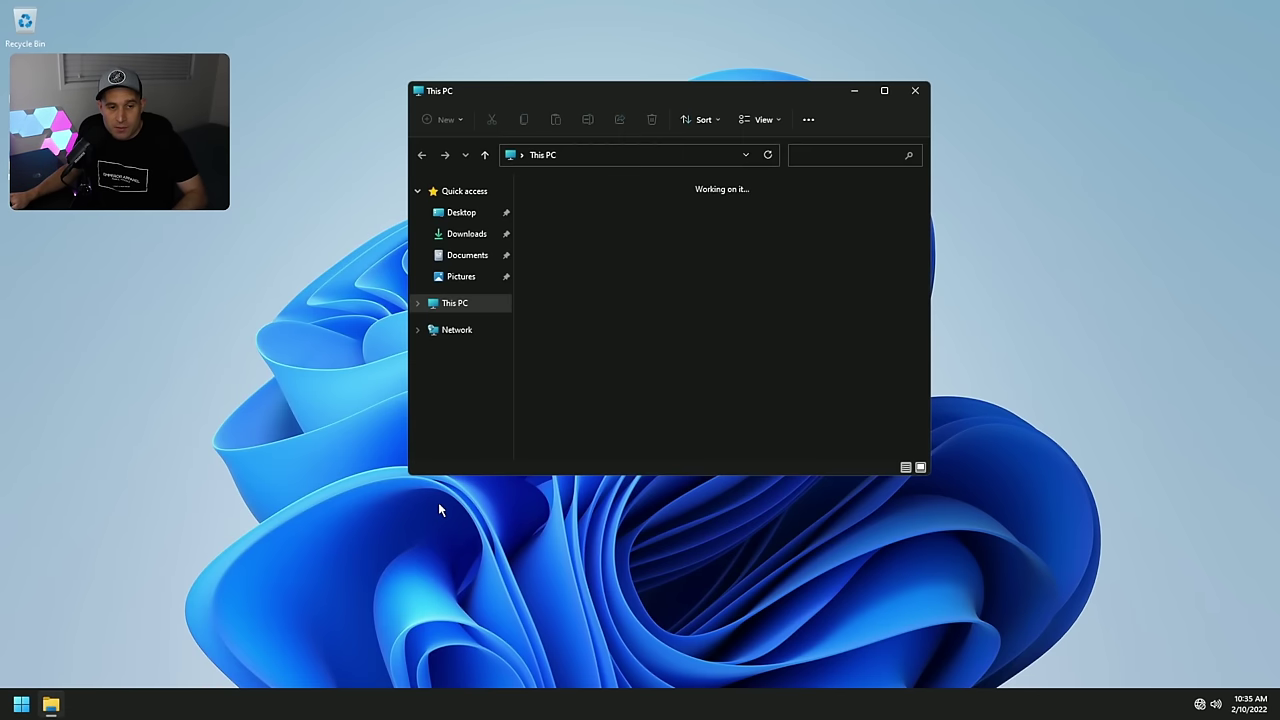
double_click(605, 342)
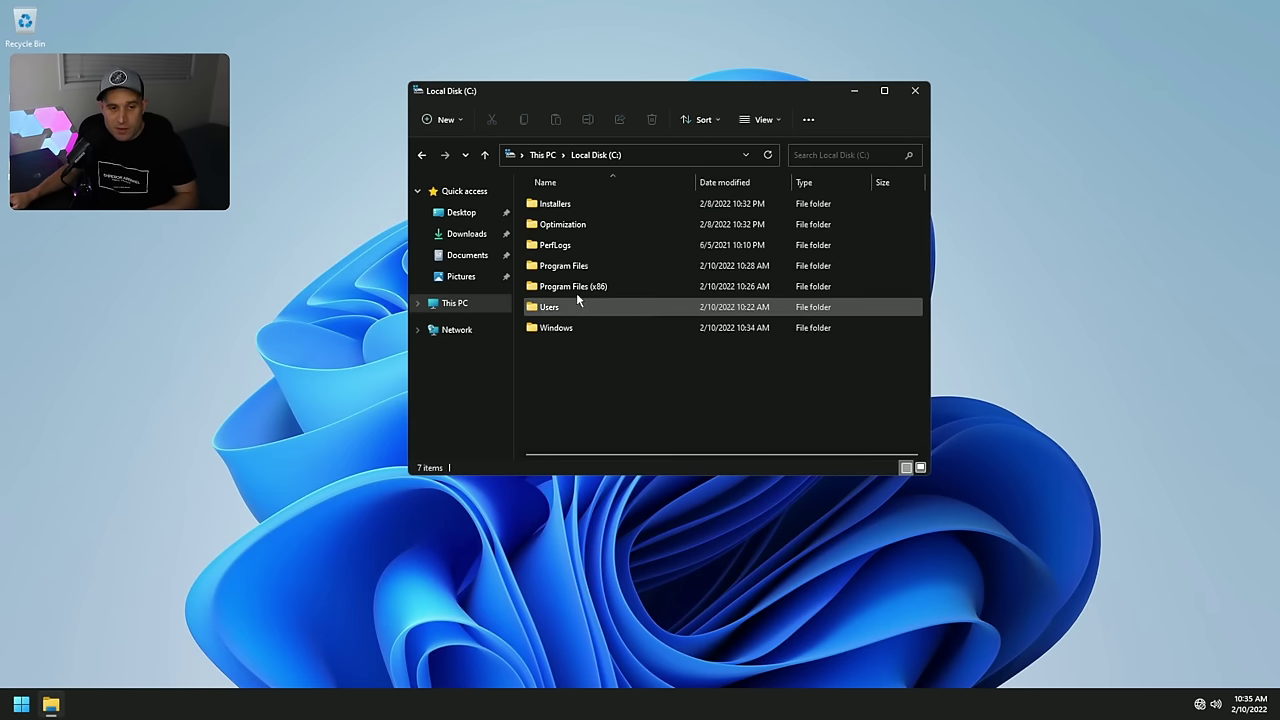
double_click(587, 225)
scroll(614, 390, "down", 1)
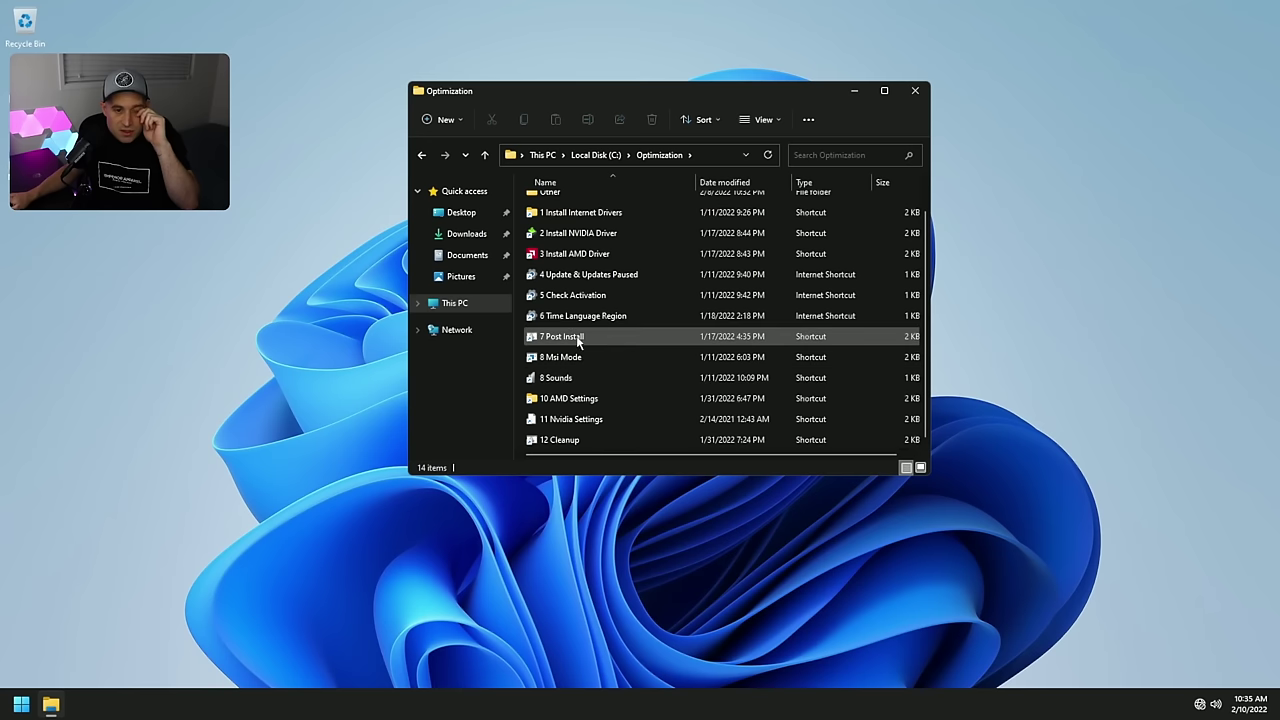
- Open 8 Msi Mode, switch the AMD Radeon RX 6900 XT's msi option off and back on, and close the utility
double_click(585, 356)
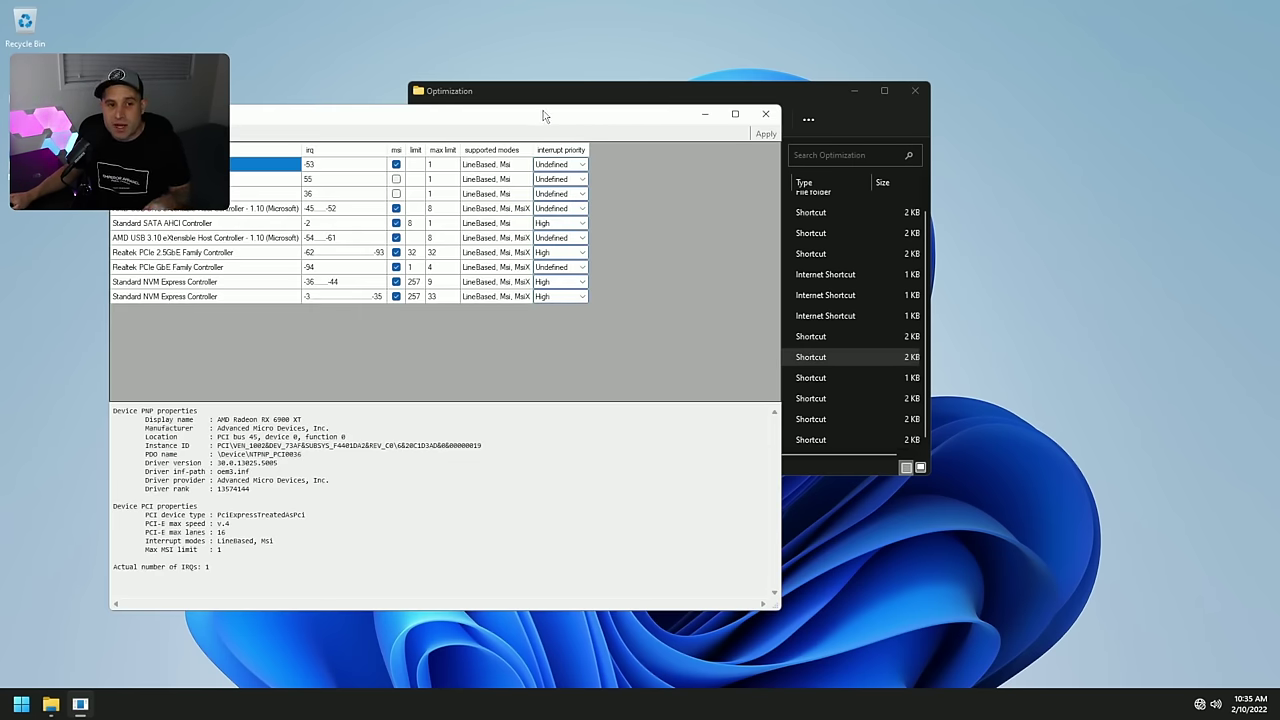
left_click_drag(548, 116, 860, 116)
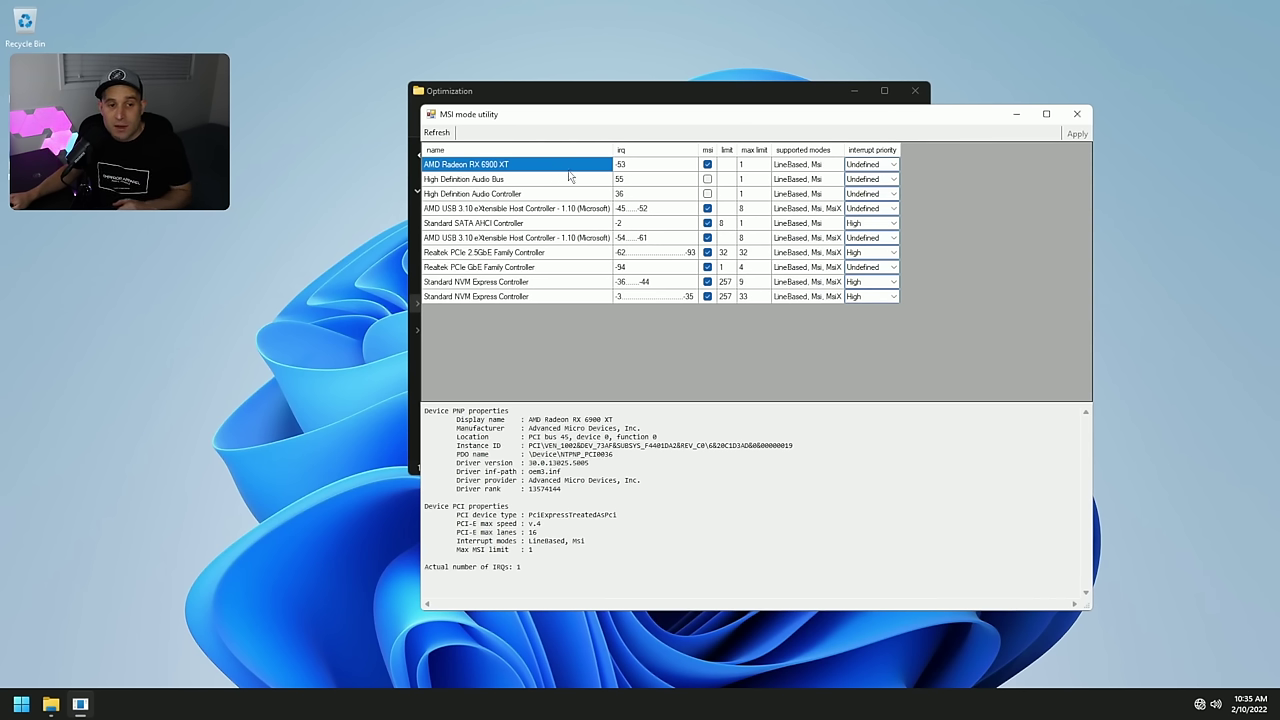
left_click(707, 164)
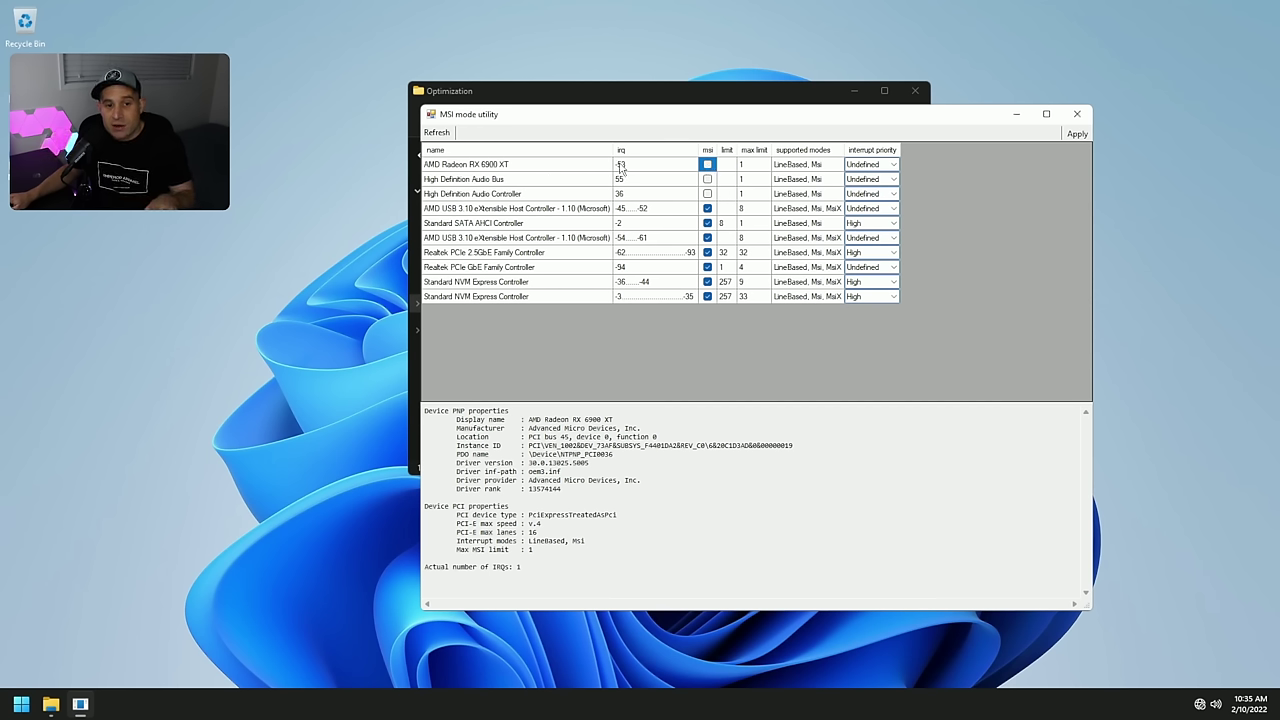
left_click(707, 164)
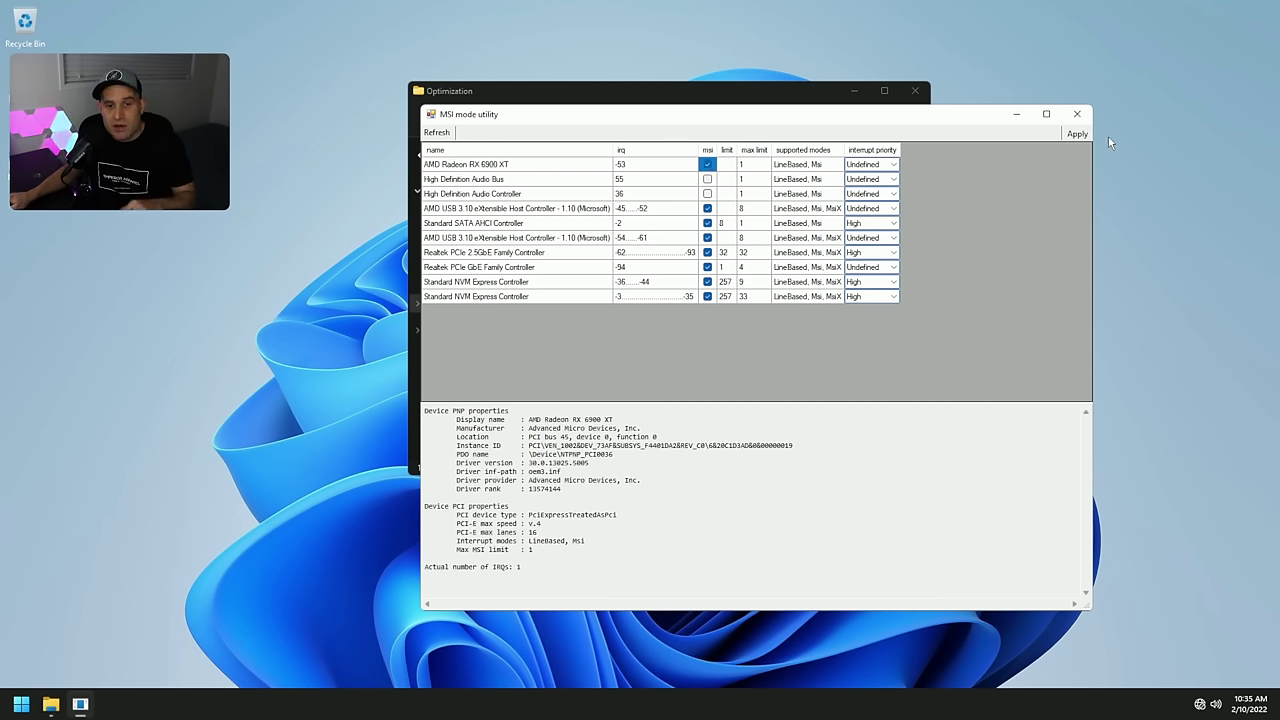
left_click(1077, 113)
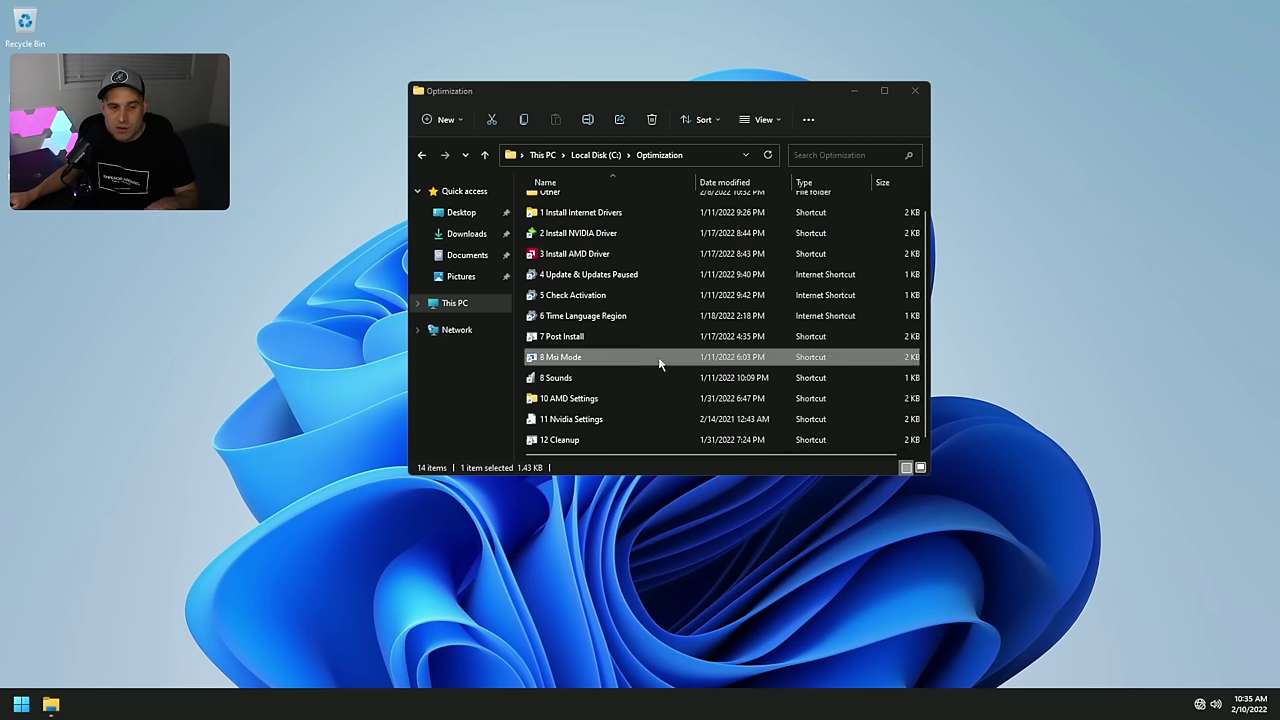
- Open 8 Sounds, review the Communications setting, turn off Play Windows Startup sound and apply the change
double_click(565, 377)
left_click_drag(318, 155, 742, 139)
left_click(770, 116)
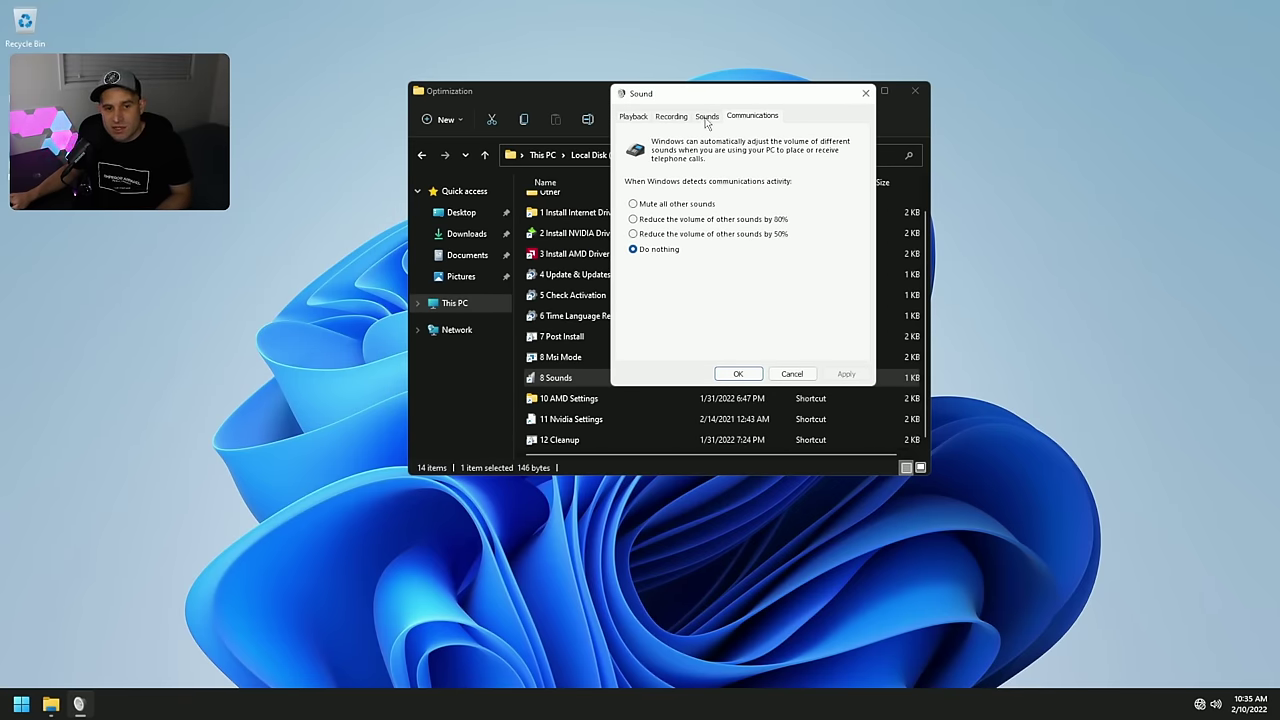
left_click(708, 119)
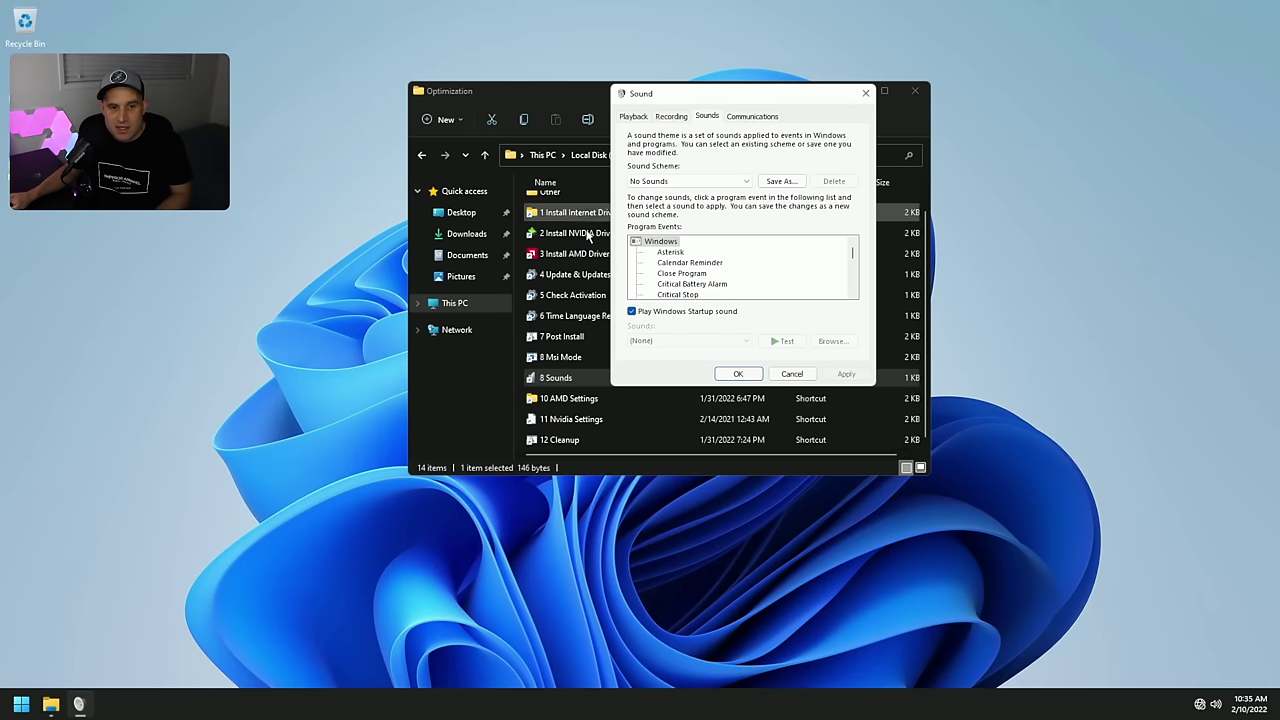
left_click(632, 311)
left_click(846, 374)
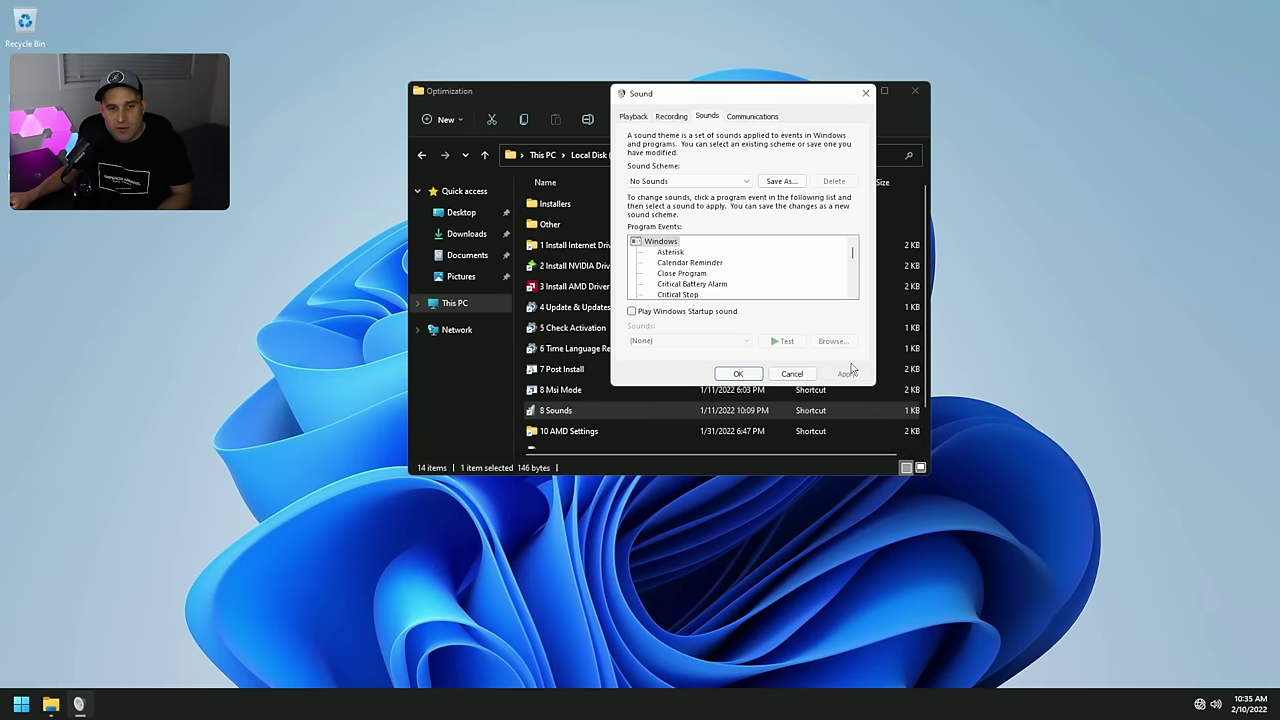
- Review the recording and playback devices and close the Sound settings
left_click(683, 119)
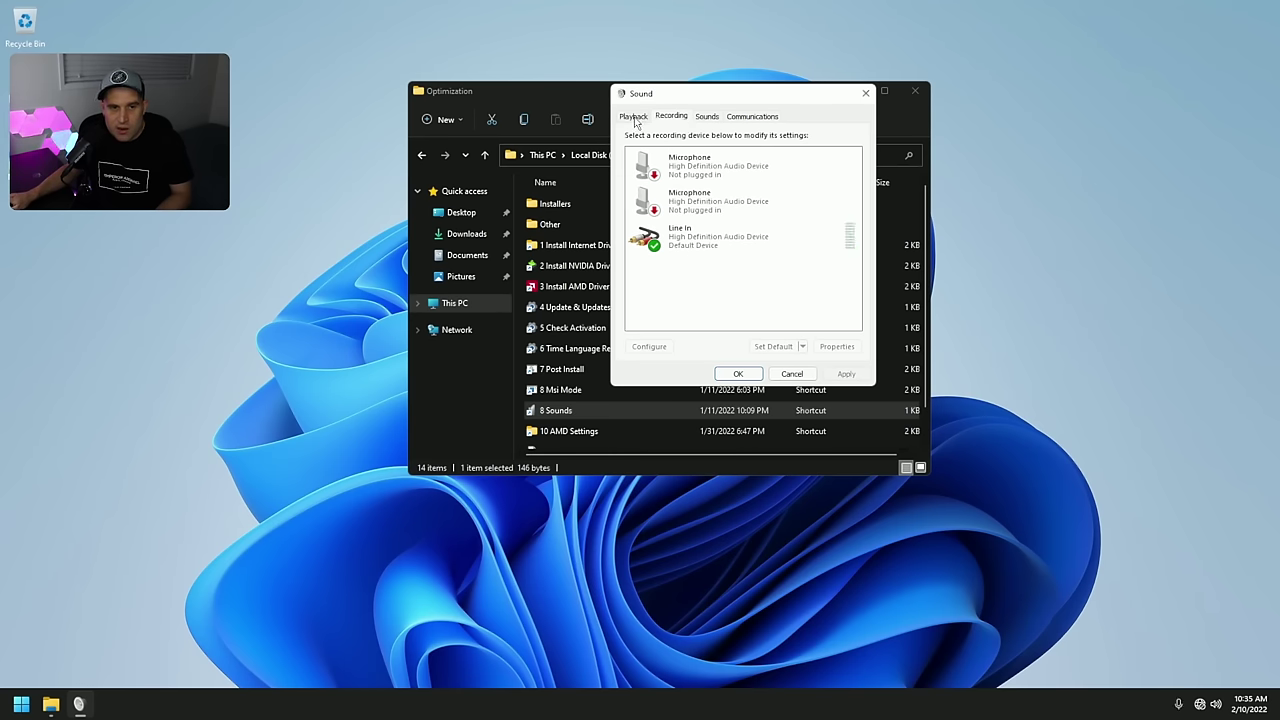
left_click(636, 119)
left_click(866, 94)
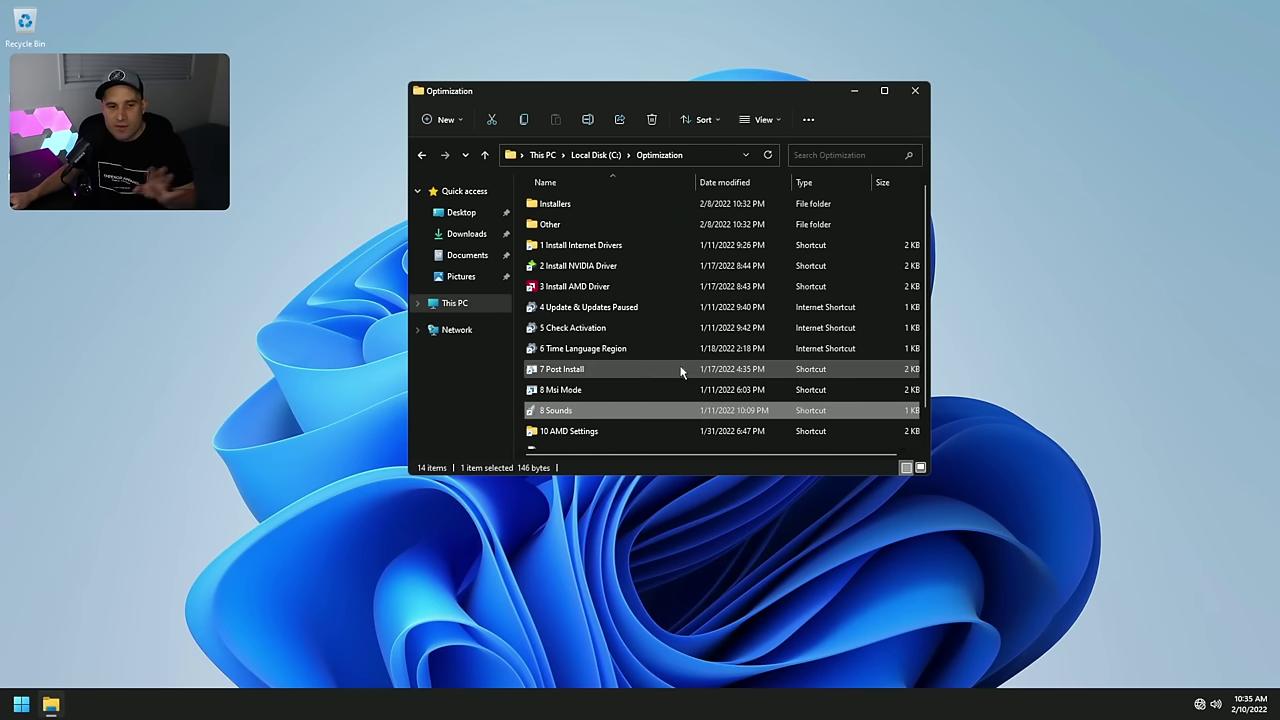
- Enlarge the Optimization window, open the 10 AMD Settings folder and launch 1 AMD Settings
left_click_drag(655, 474, 660, 557)
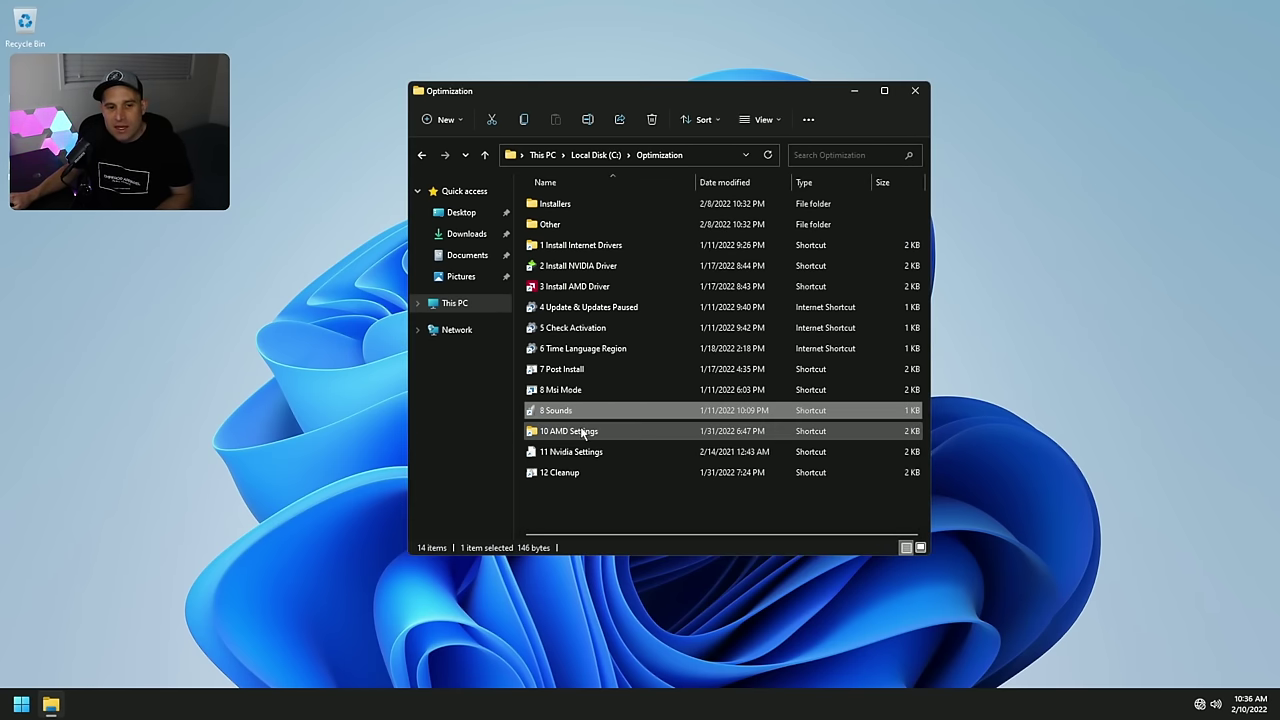
double_click(585, 431)
left_click(566, 206)
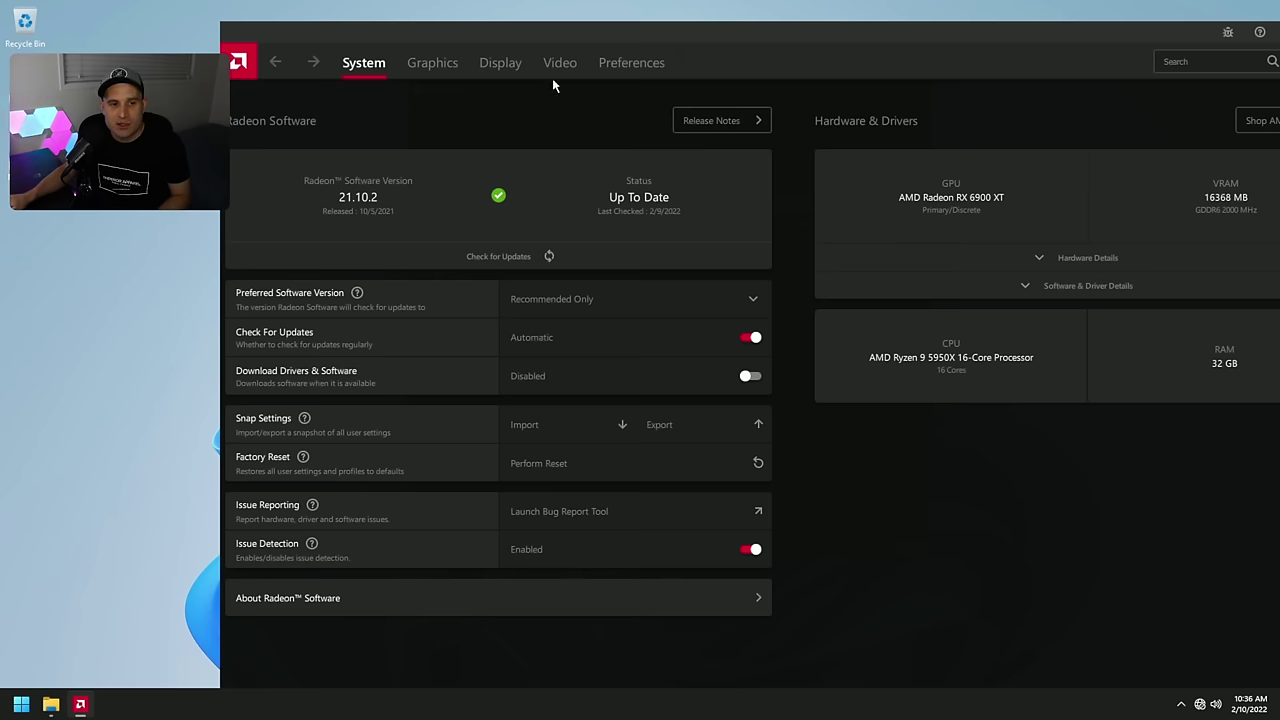
- Review the Radeon display options and check the monitor's refresh rate in Windows' Advanced display settings
left_click(557, 62)
left_click(502, 64)
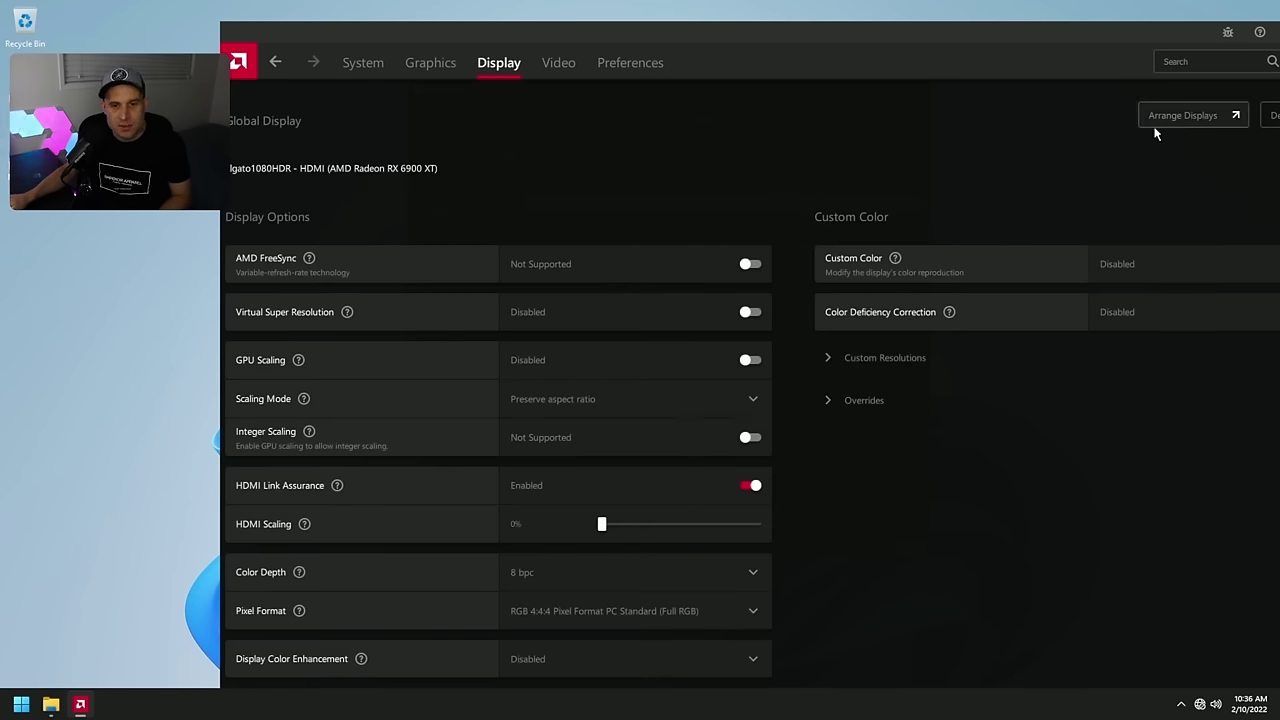
left_click(1165, 118)
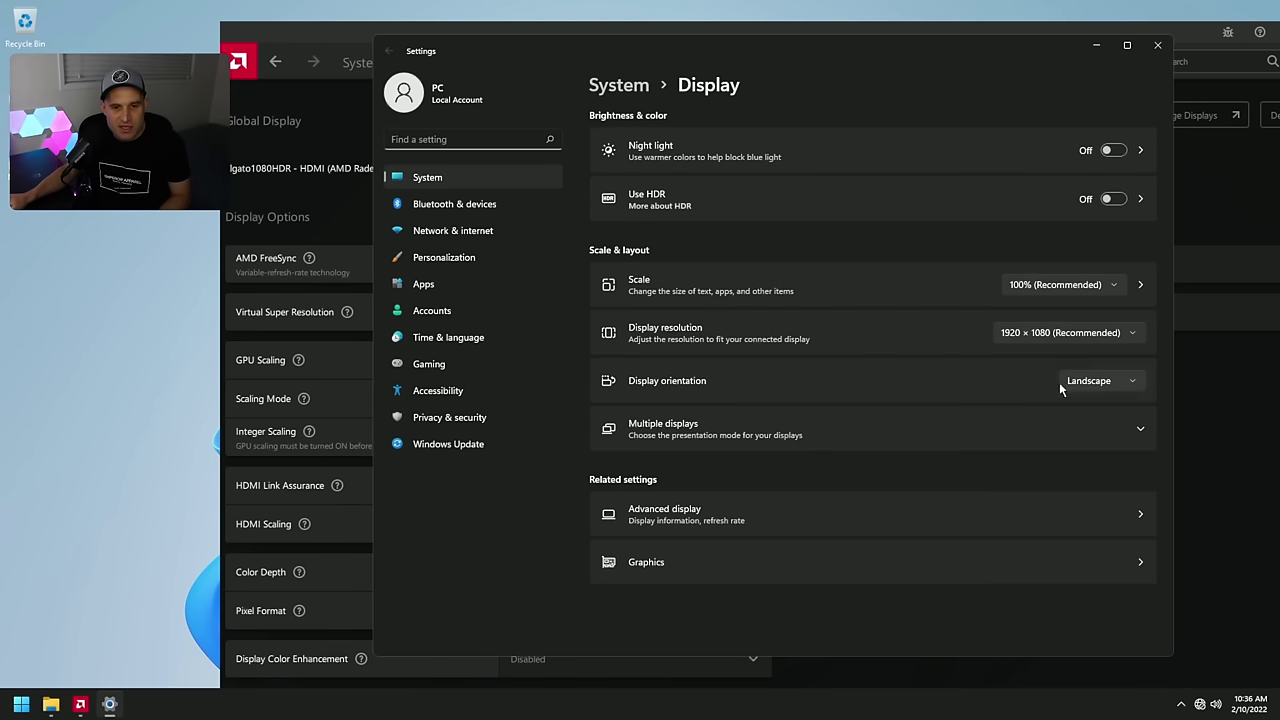
left_click(939, 525)
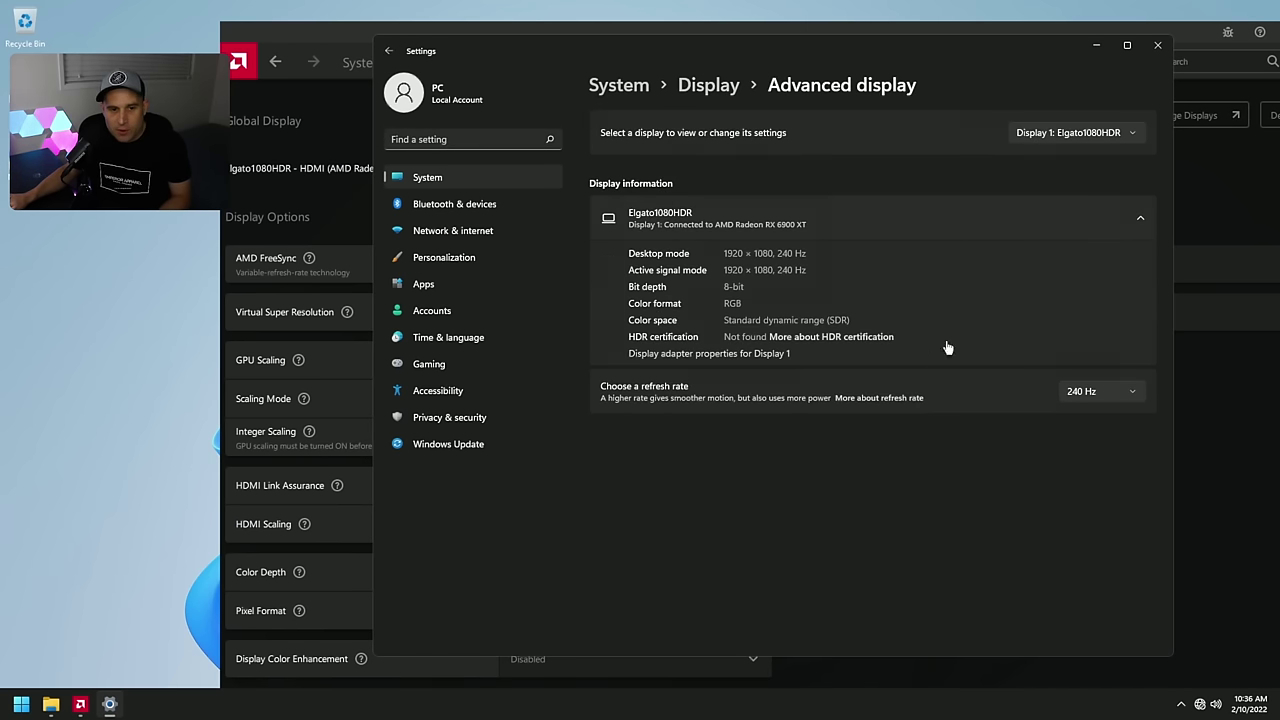
left_click(1157, 45)
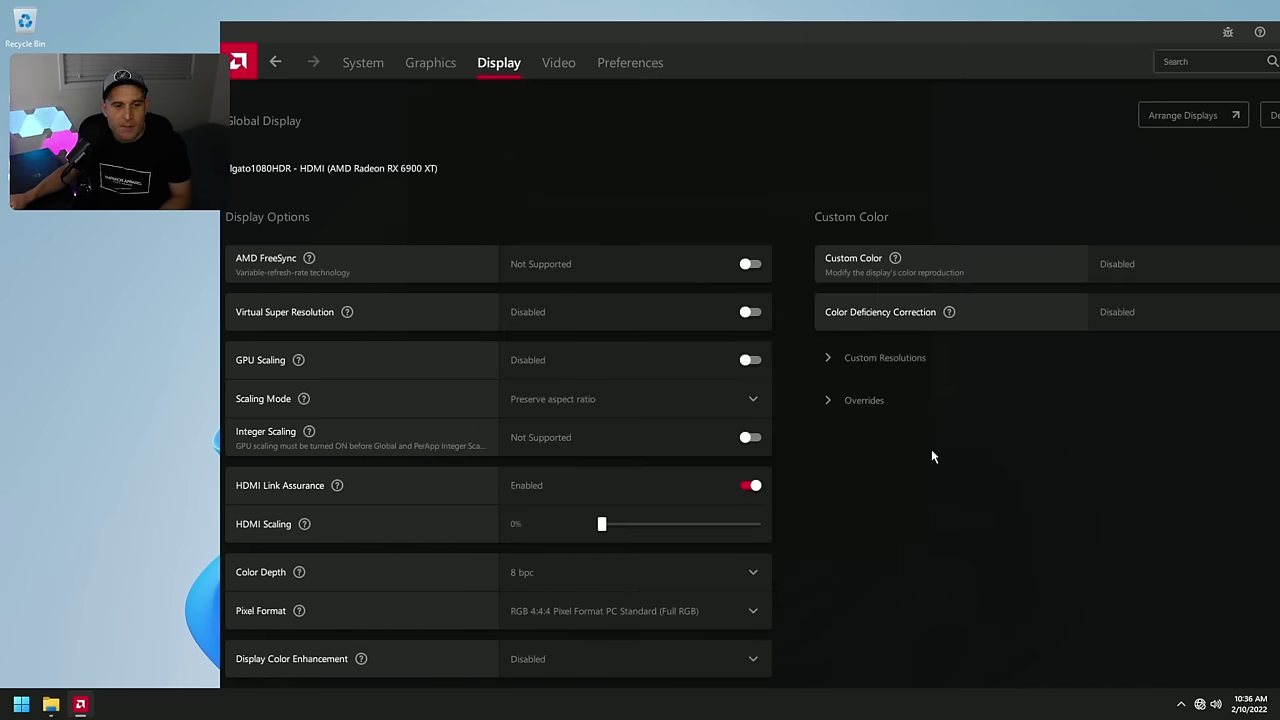
- Set Wait for Vertical Refresh to Always off in the Radeon global graphics settings, with the Advanced options expanded
left_click_drag(834, 36, 844, 14)
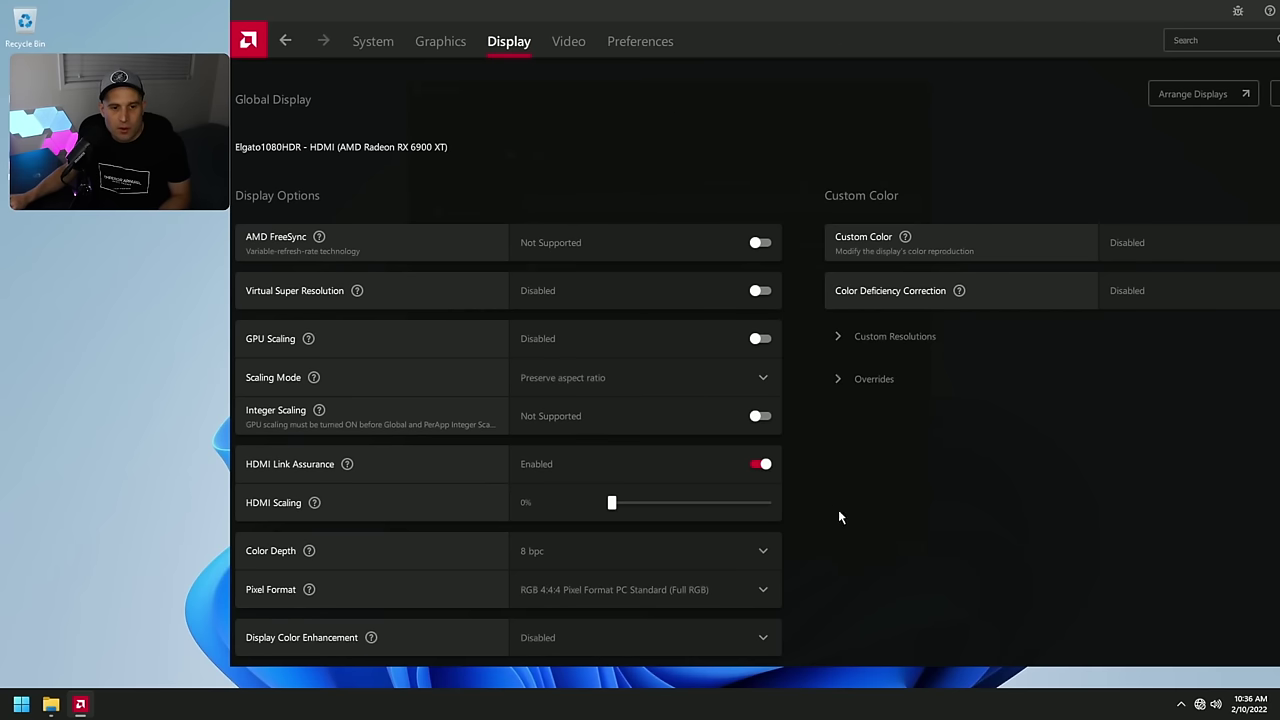
left_click(443, 45)
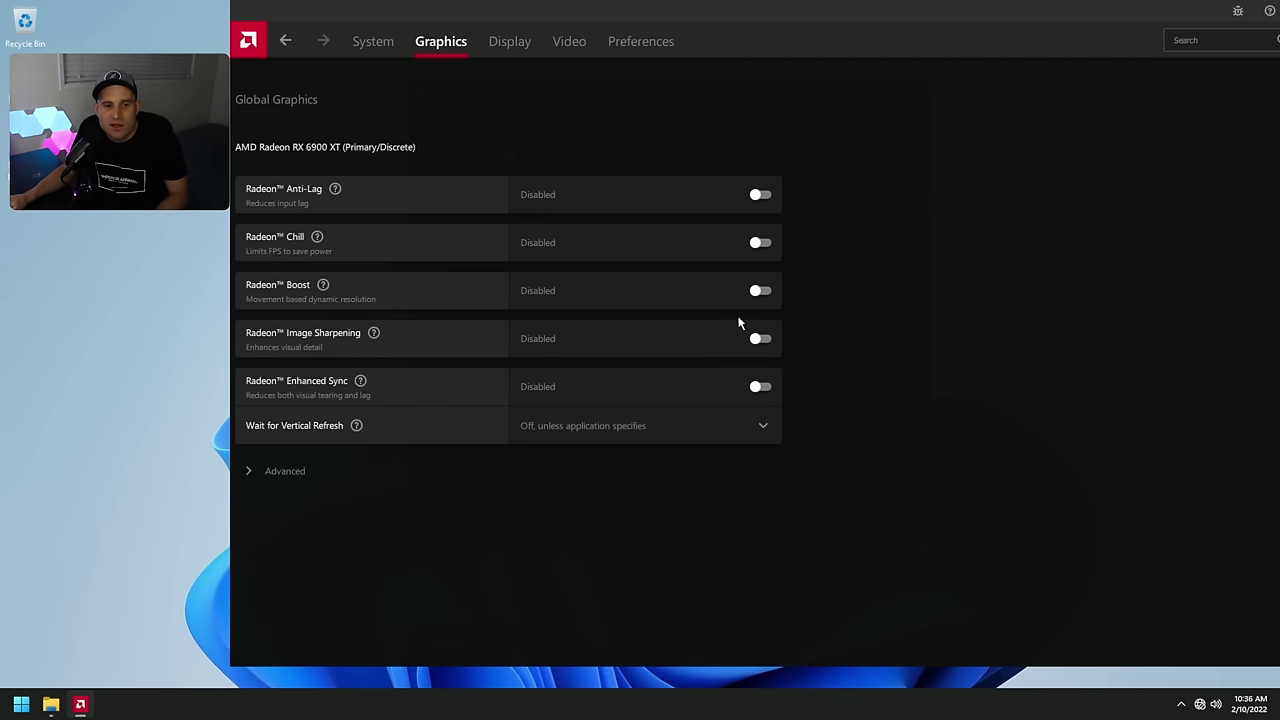
left_click(318, 472)
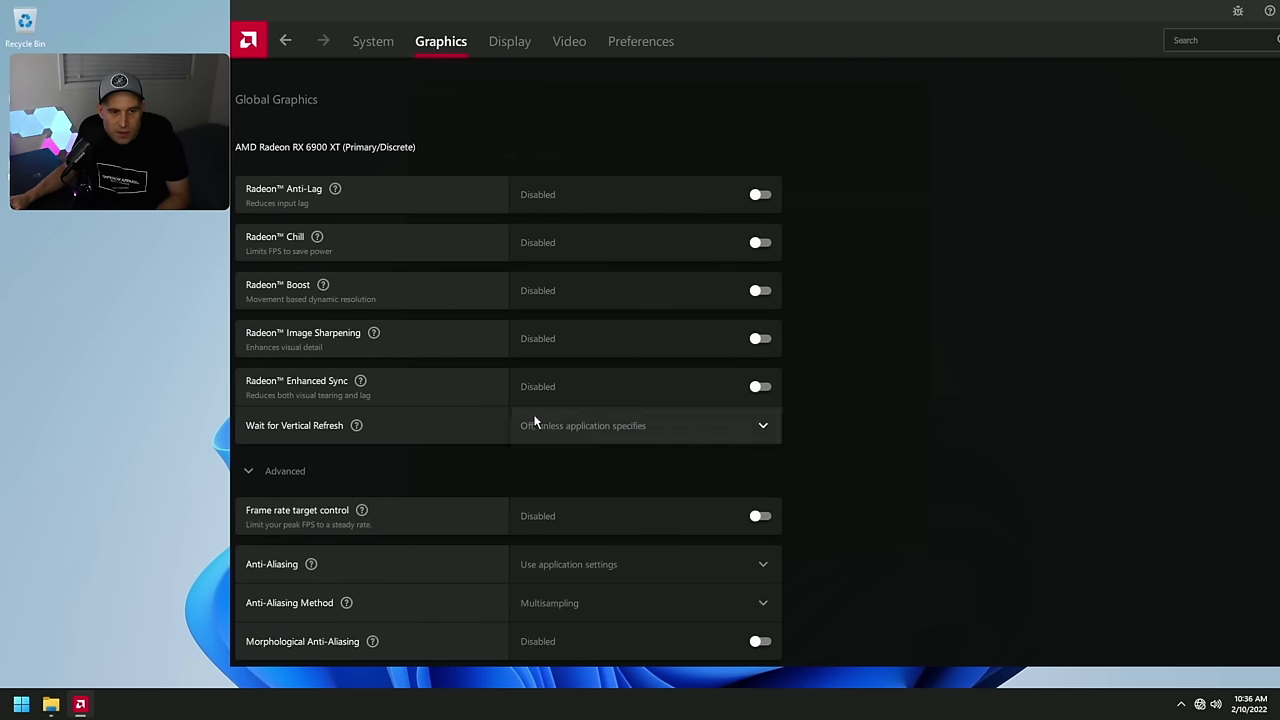
left_click(551, 425)
left_click(560, 461)
- Set Texture Filtering Quality to Performance in the advanced graphics settings
scroll(818, 441, "down", 5)
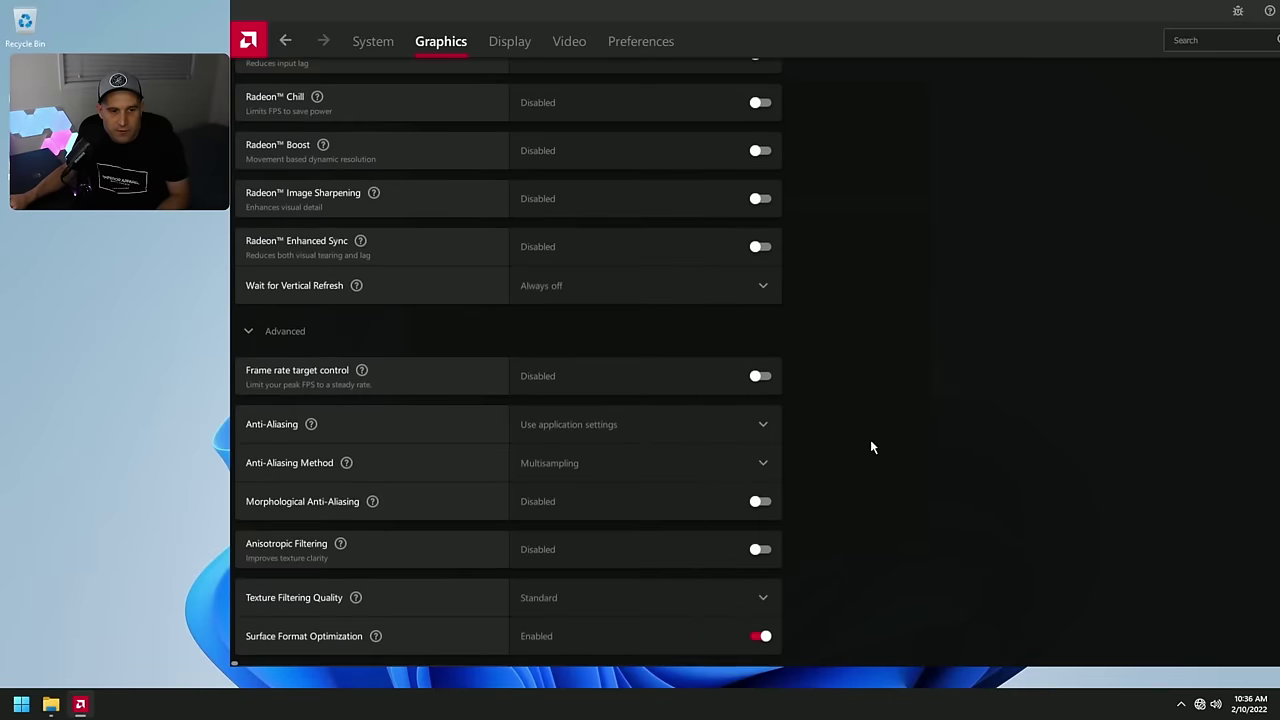
left_click(677, 380)
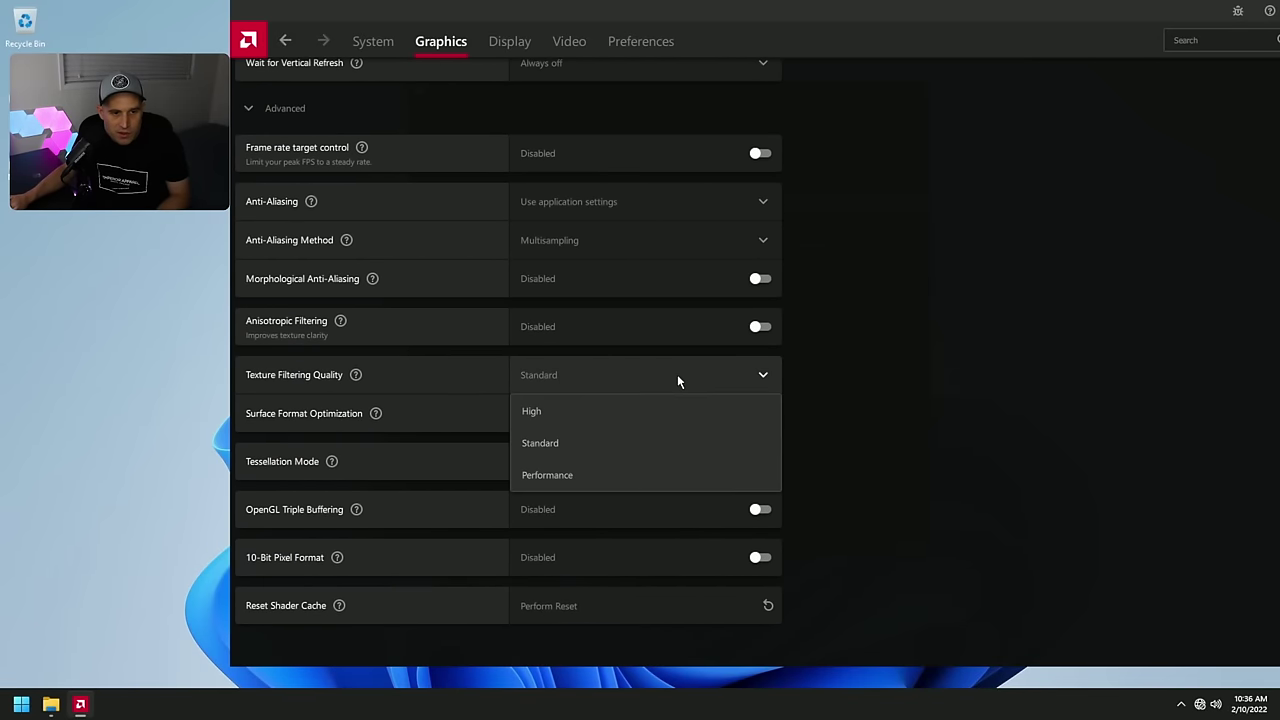
left_click(563, 476)
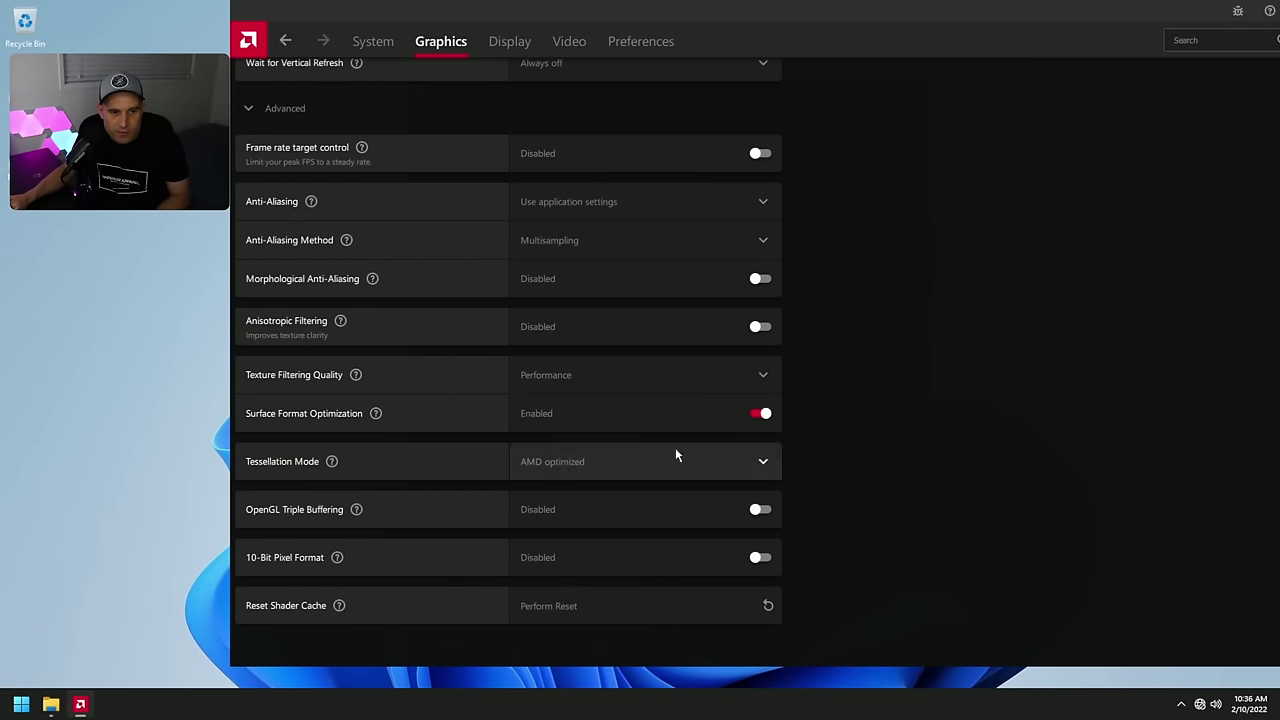
- Set Tessellation Mode to Override application settings with Maximum Tessellation Level Off
left_click(611, 461)
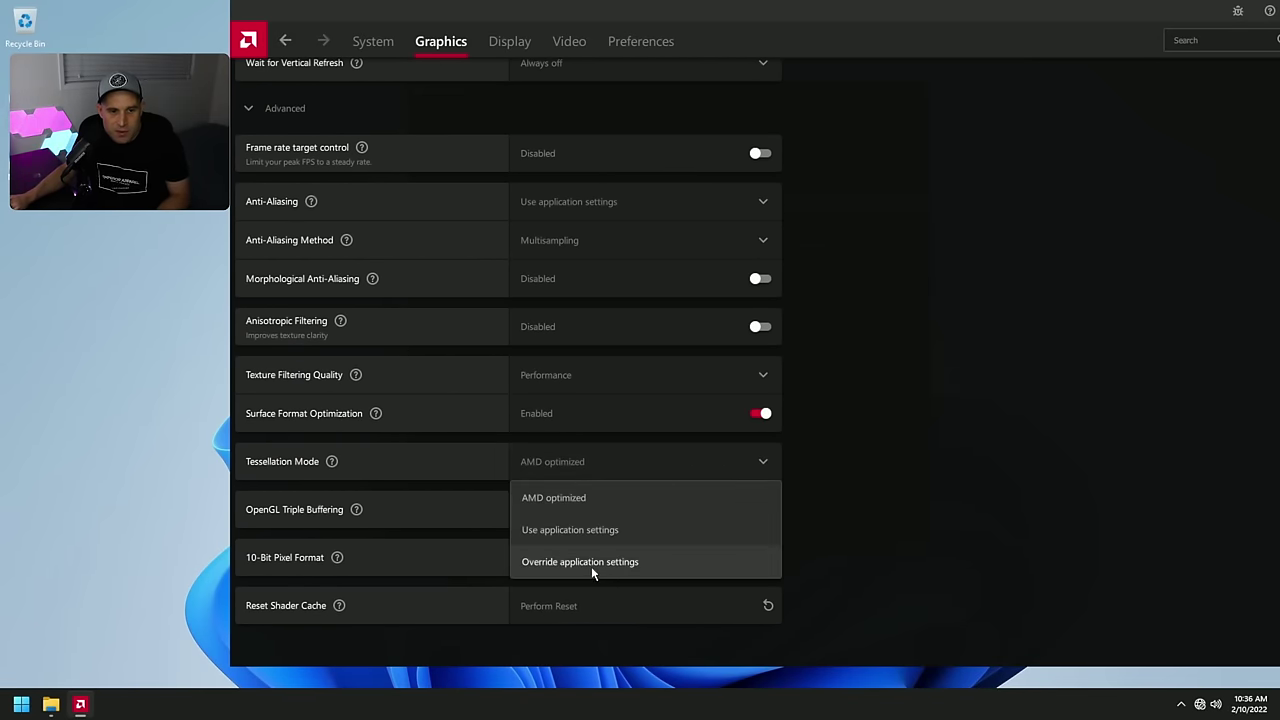
left_click(591, 562)
left_click(602, 500)
left_click(555, 431)
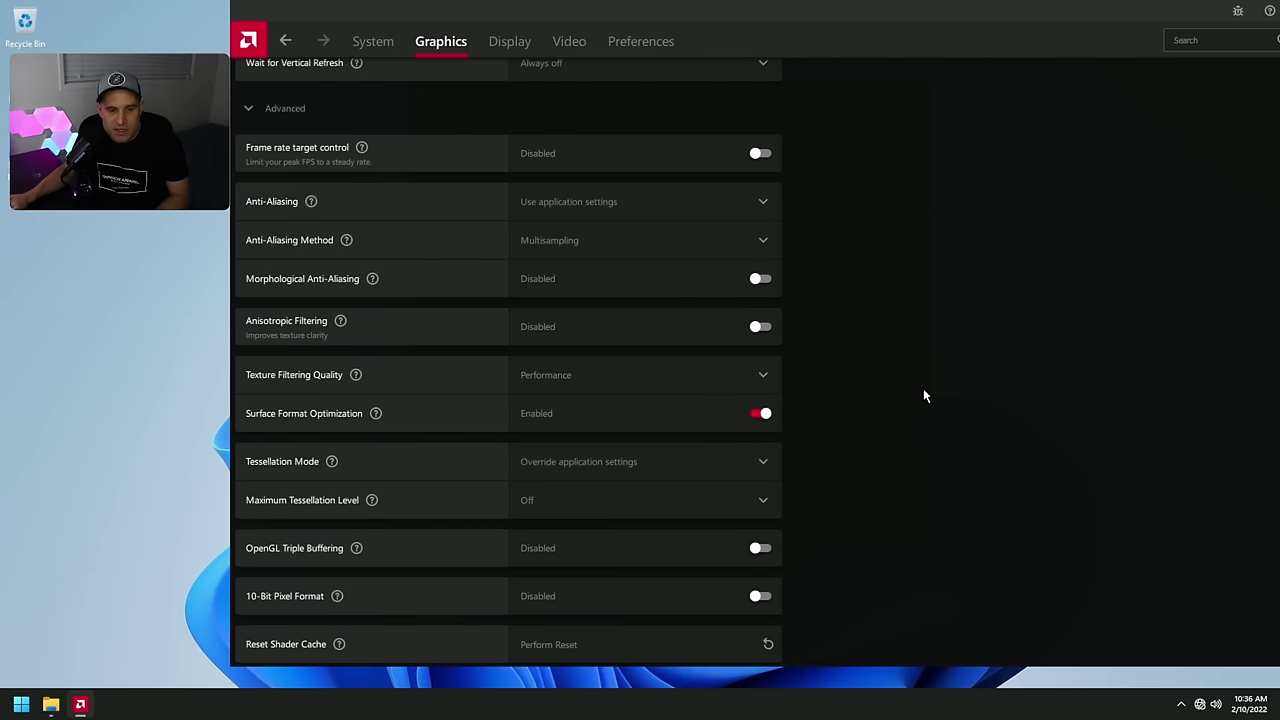
scroll(923, 390, "down", 1)
- Check the Radeon Software system overview and close the program
left_click(373, 41)
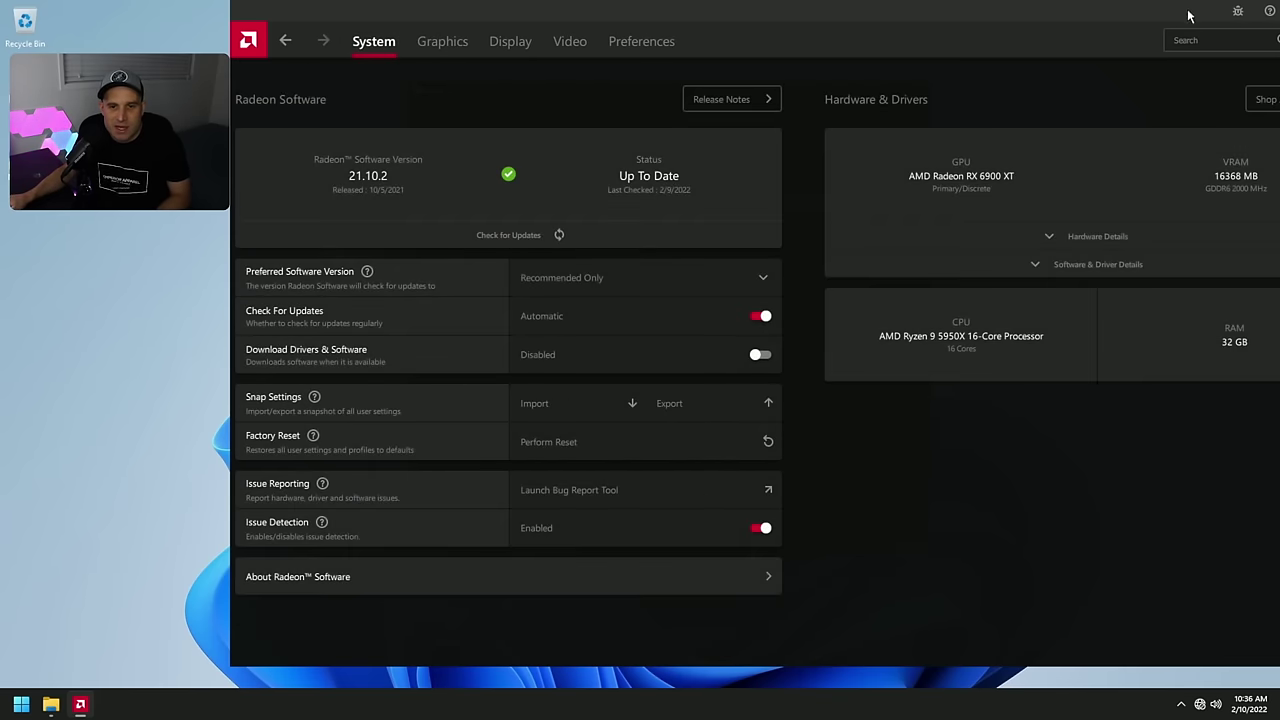
left_click_drag(1186, 14, 1031, 39)
left_click(1211, 37)
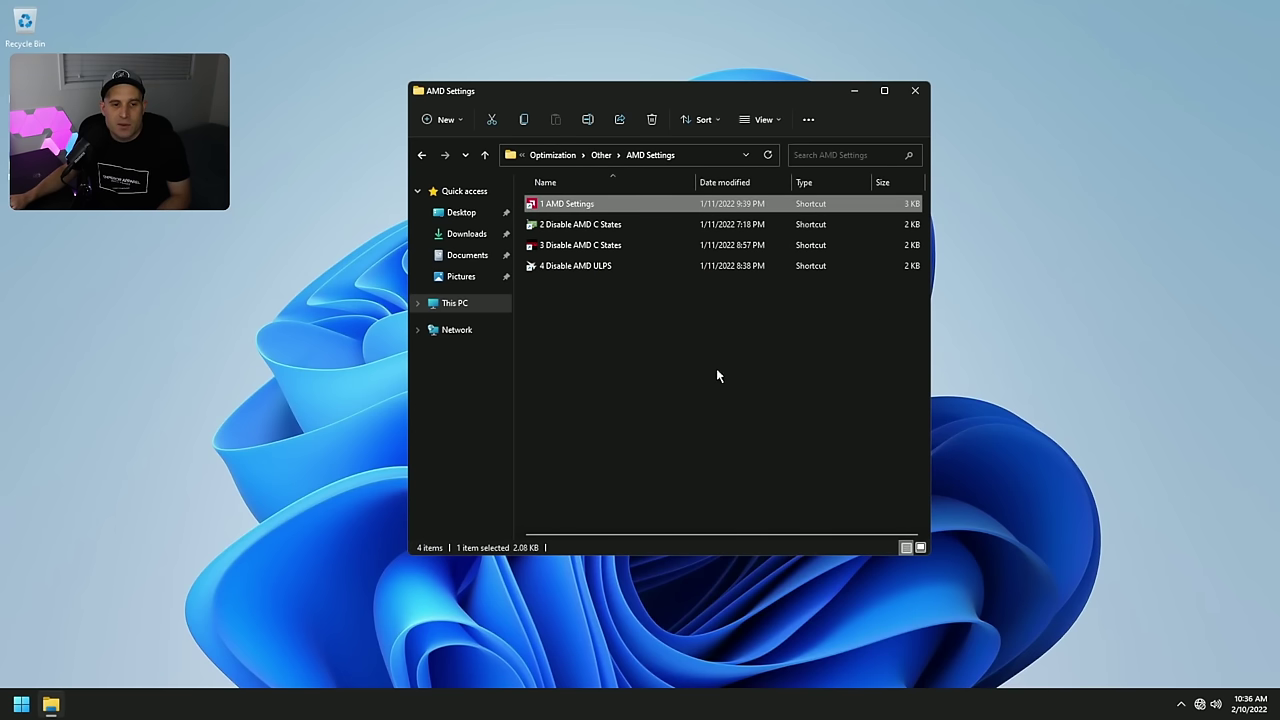
- Return from the AMD Settings folder to the Optimization folder
left_click_drag(590, 293, 604, 337)
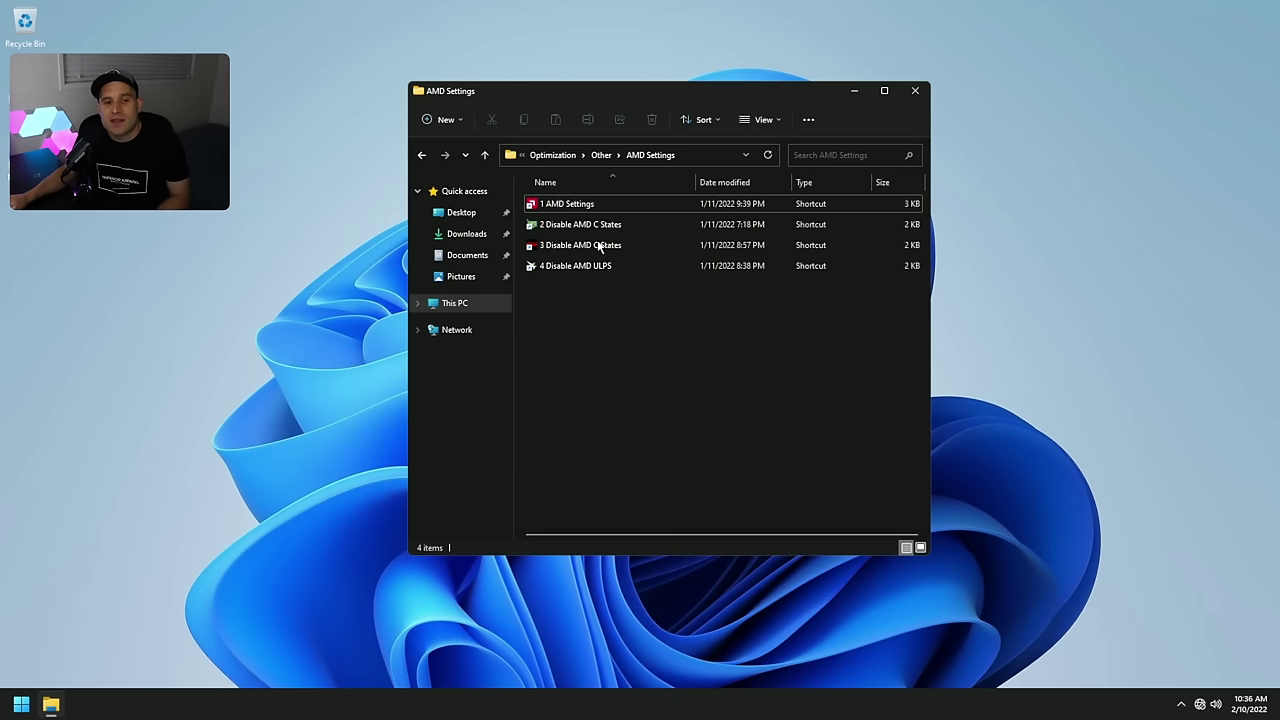
left_click_drag(574, 314, 569, 360)
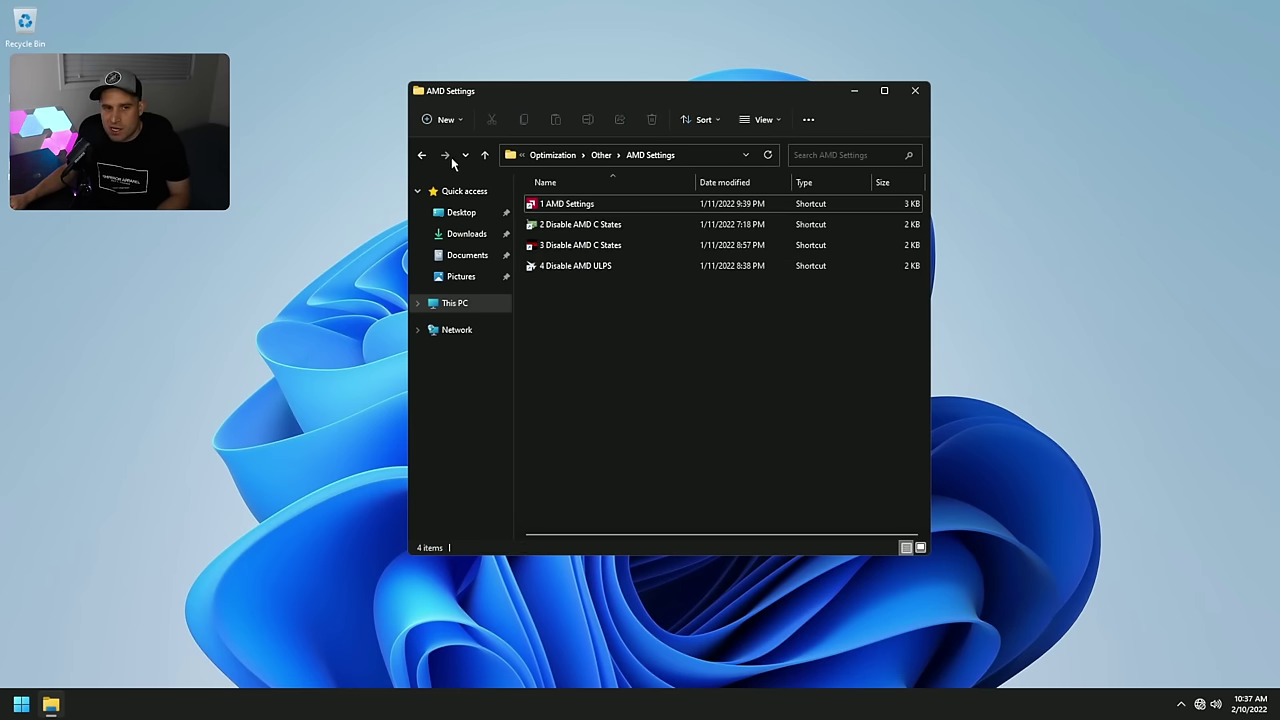
left_click(423, 156)
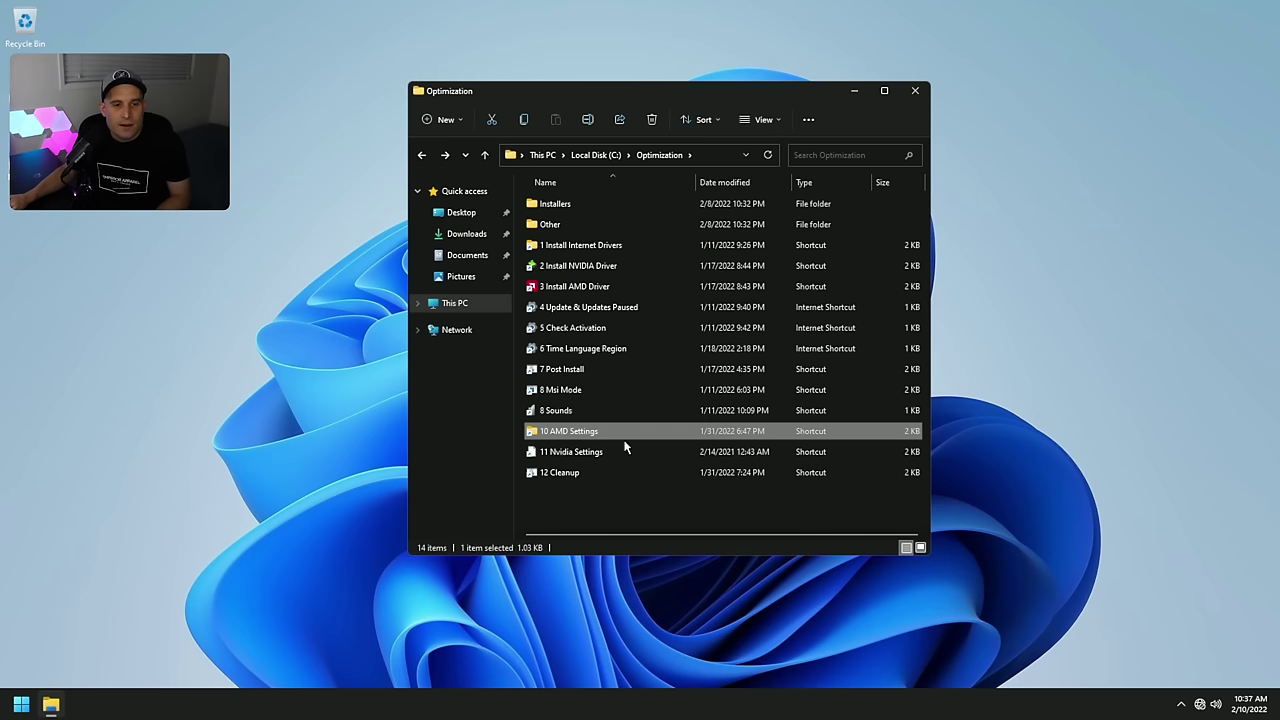
left_click(606, 456)
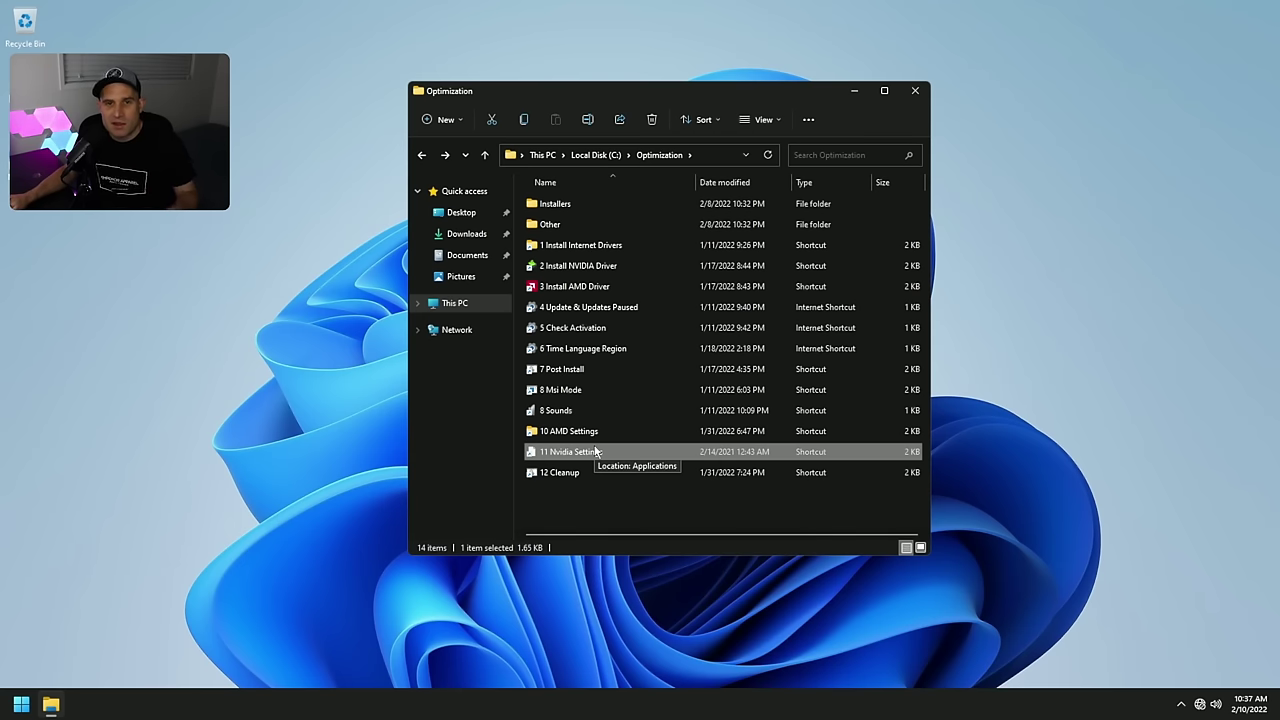
left_click(565, 496)
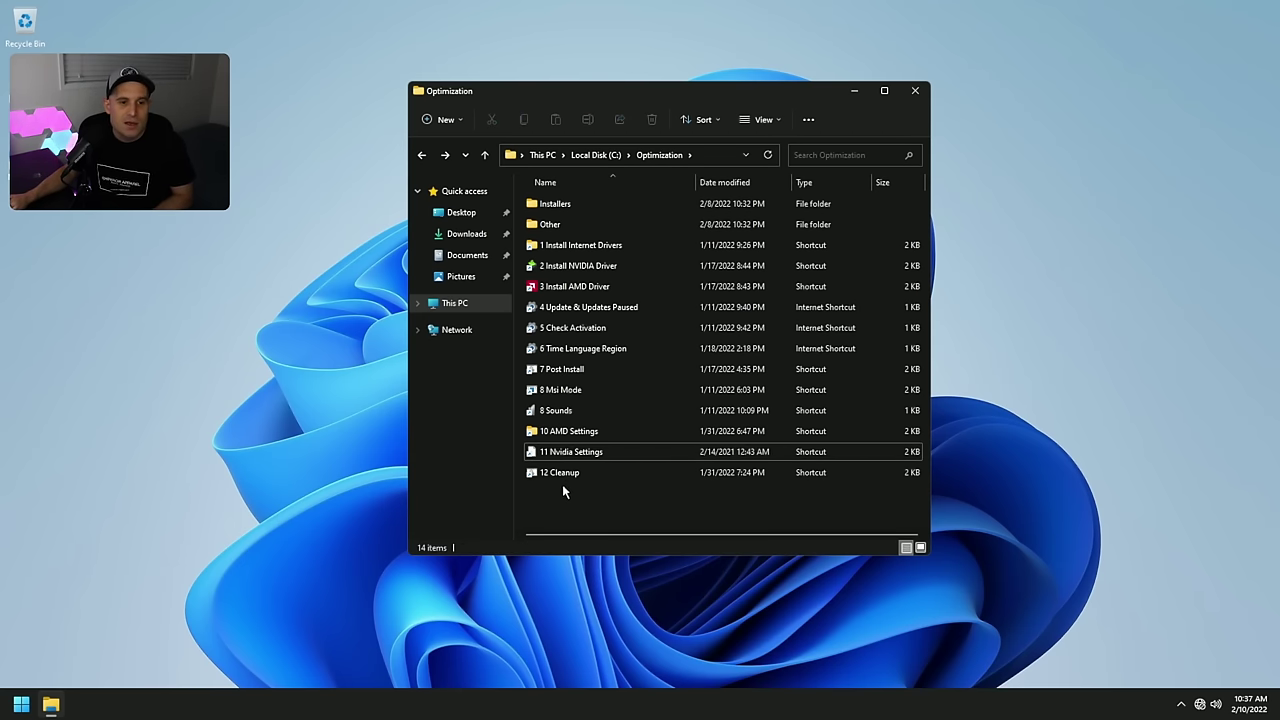
- Run 12 Cleanup and delete the items in the AppData Local Temp folder except Low, skipping everything in use
double_click(571, 474)
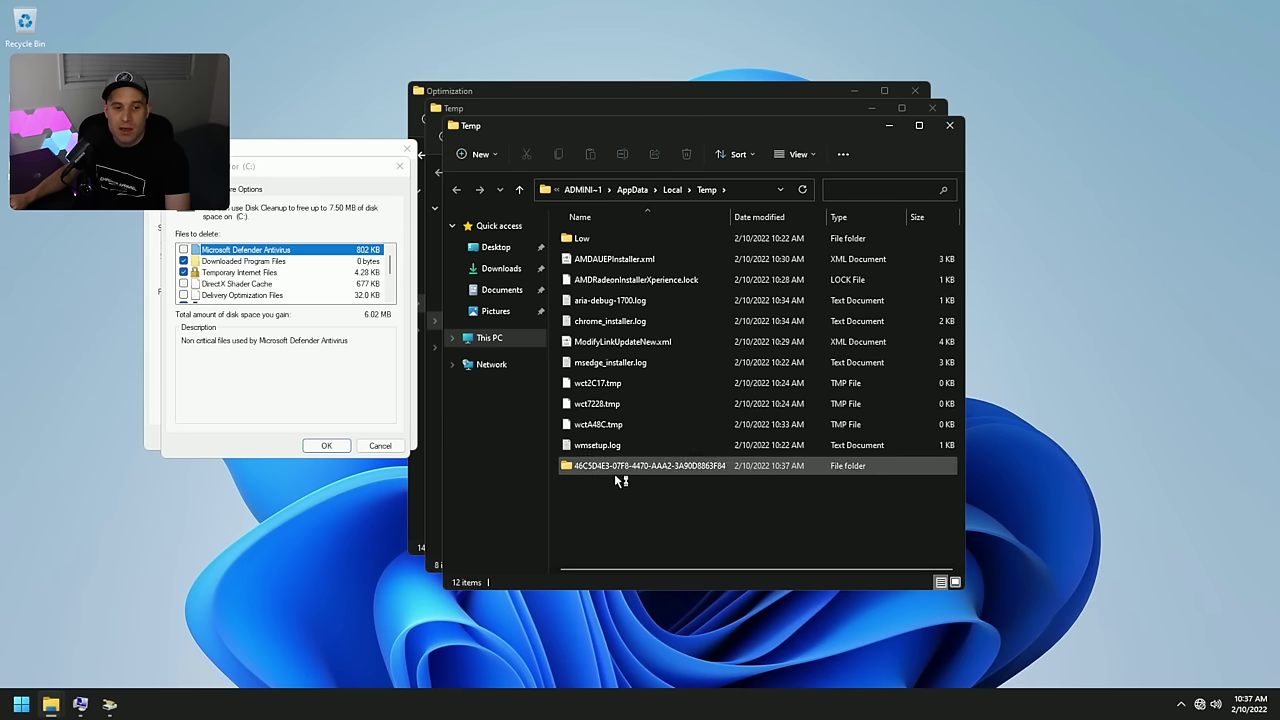
left_click_drag(614, 494, 637, 252)
key("Delete")
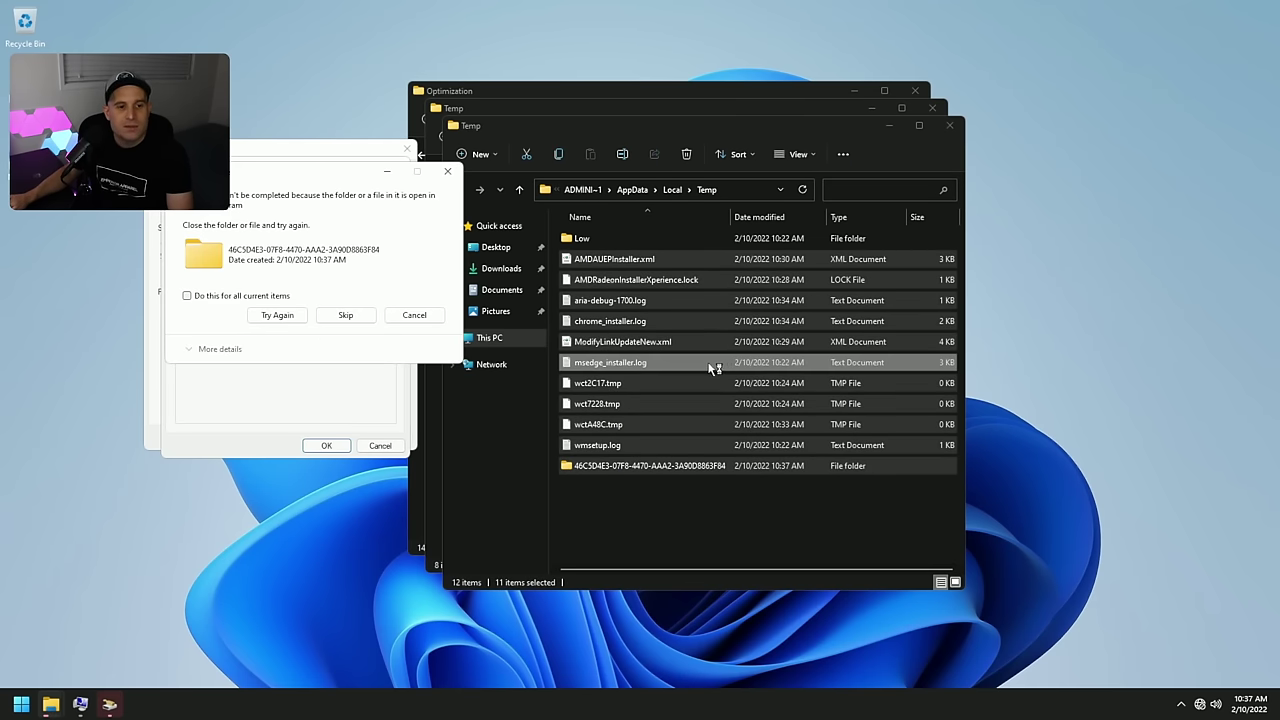
left_click(590, 307)
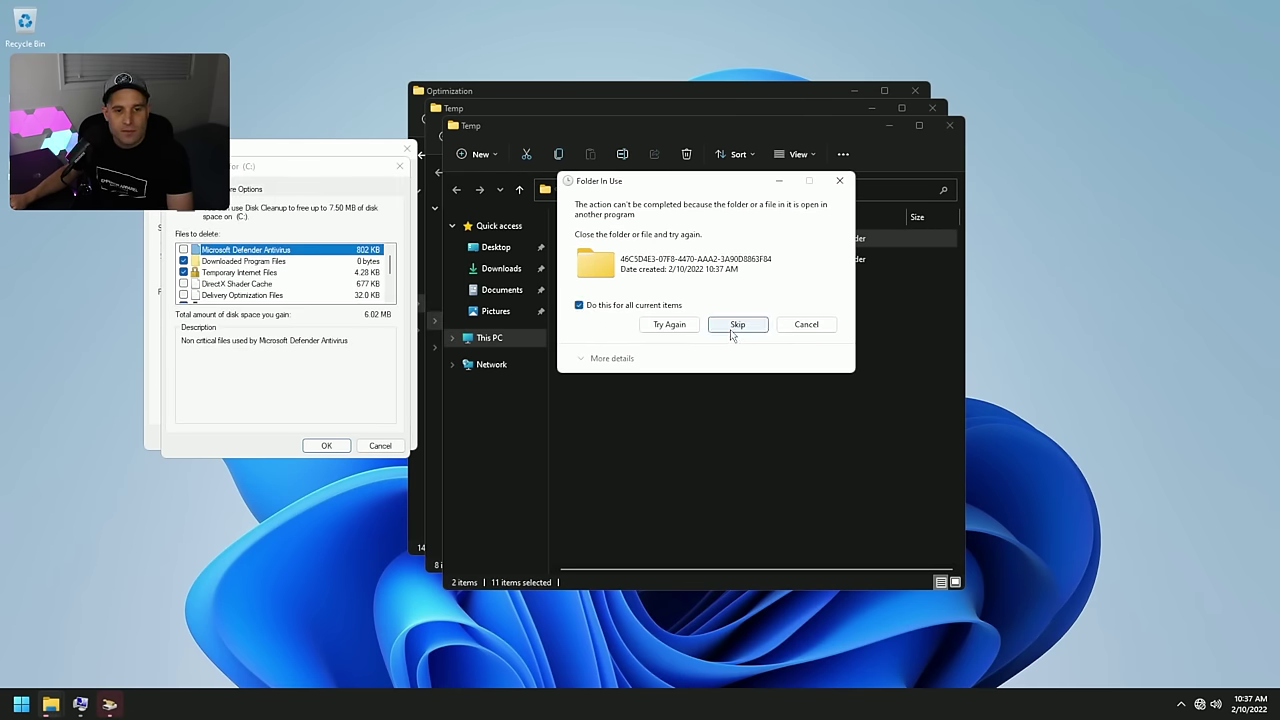
left_click(737, 324)
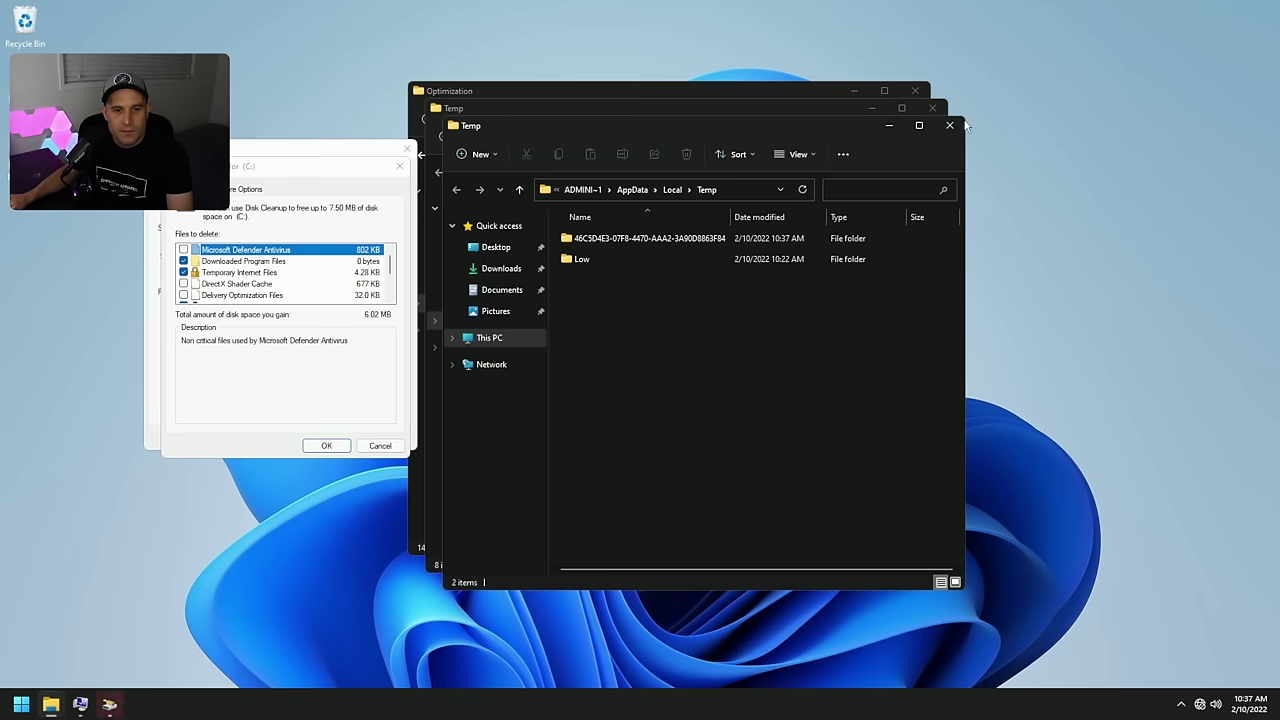
- Close the user Temp folder, delete everything in the Windows Temp folder and close it too
key("ctrl+w")
left_click_drag(660, 428, 600, 205)
key("Delete")
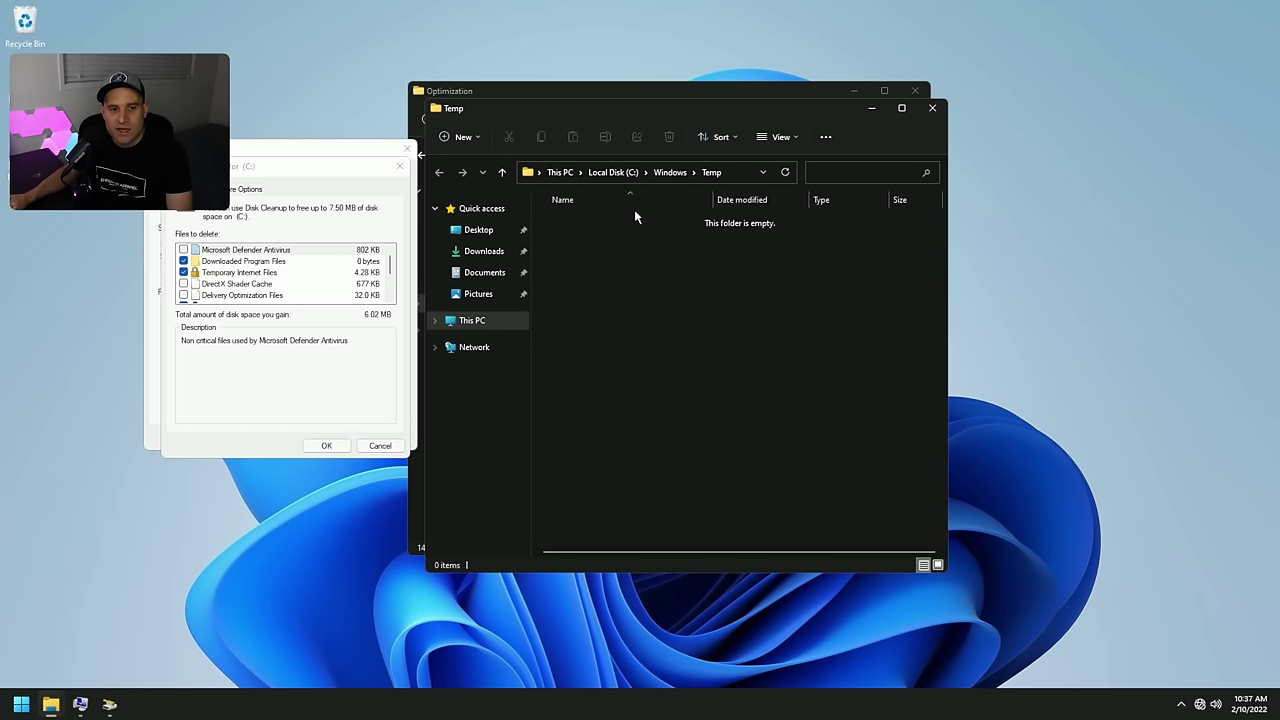
left_click(932, 108)
- Select all file categories in Disk Cleanup for C:, including Recycle Bin and Temporary files, and permanently delete the files
left_click_drag(300, 166, 764, 173)
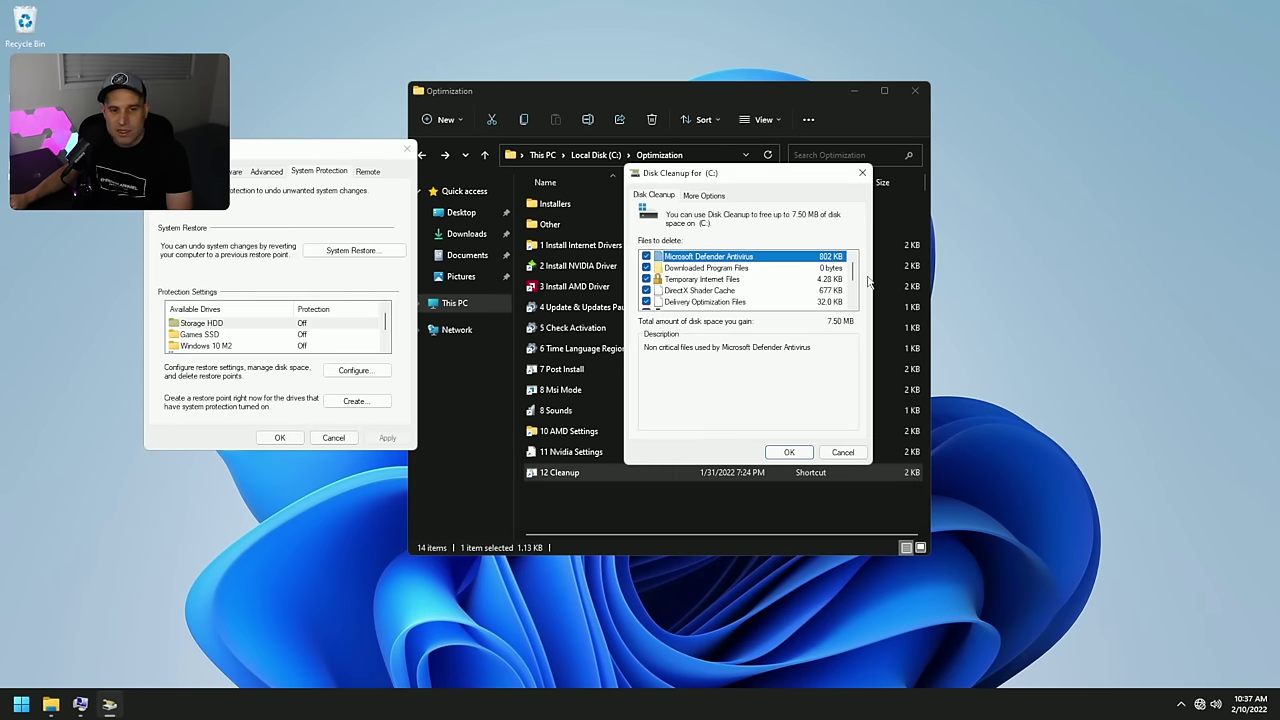
scroll(691, 283, "down", 3)
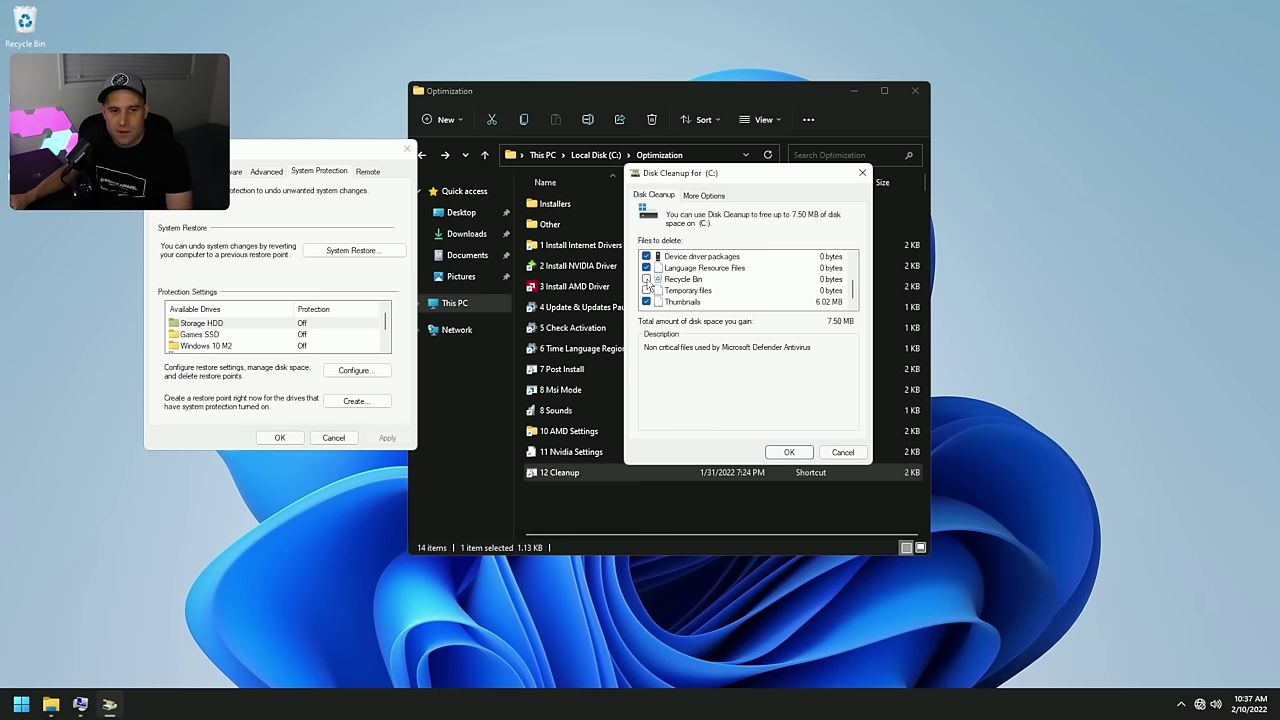
left_click(646, 279)
left_click(646, 291)
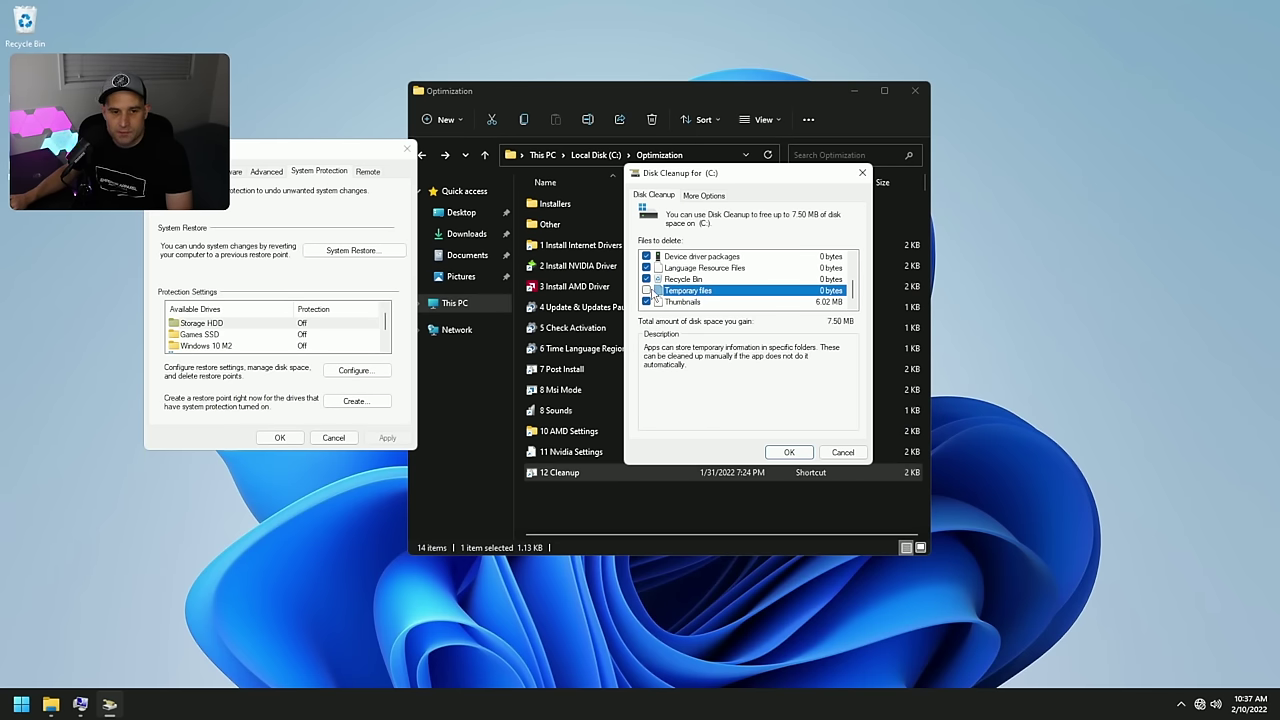
left_click(779, 452)
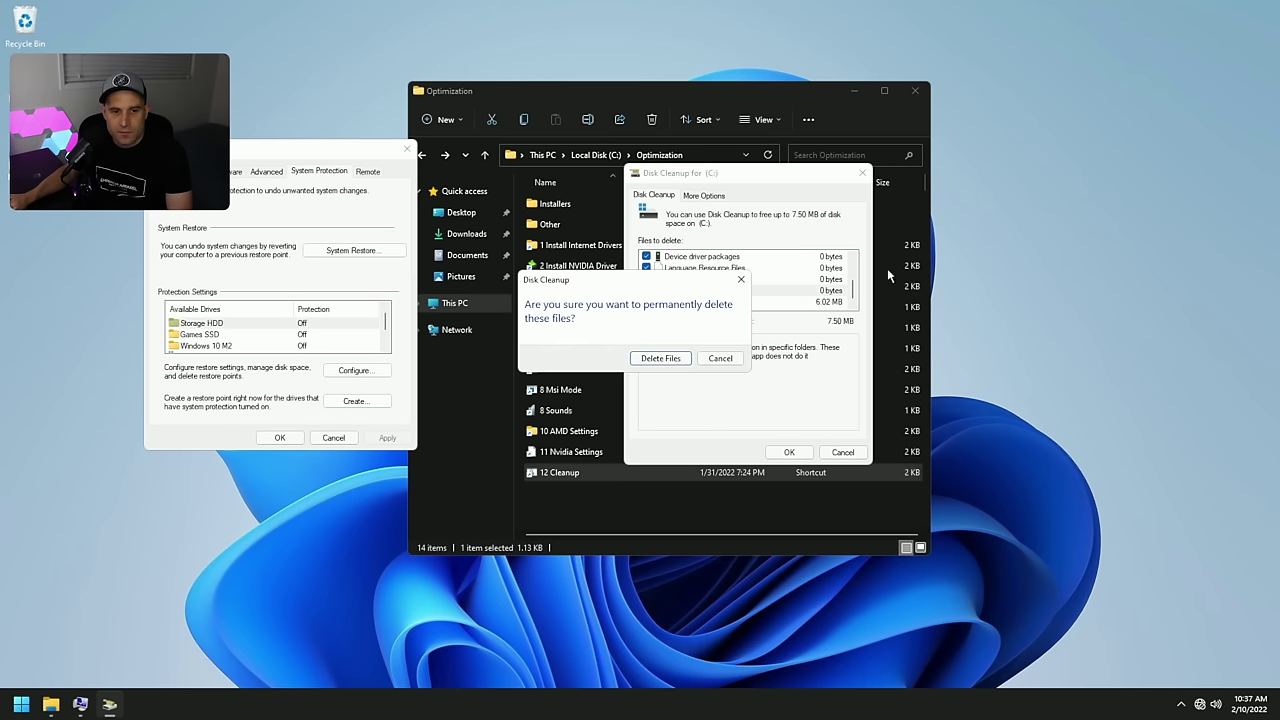
left_click(660, 357)
- Review the drives' protection settings in System Properties and close the dialog
left_click_drag(313, 157, 508, 177)
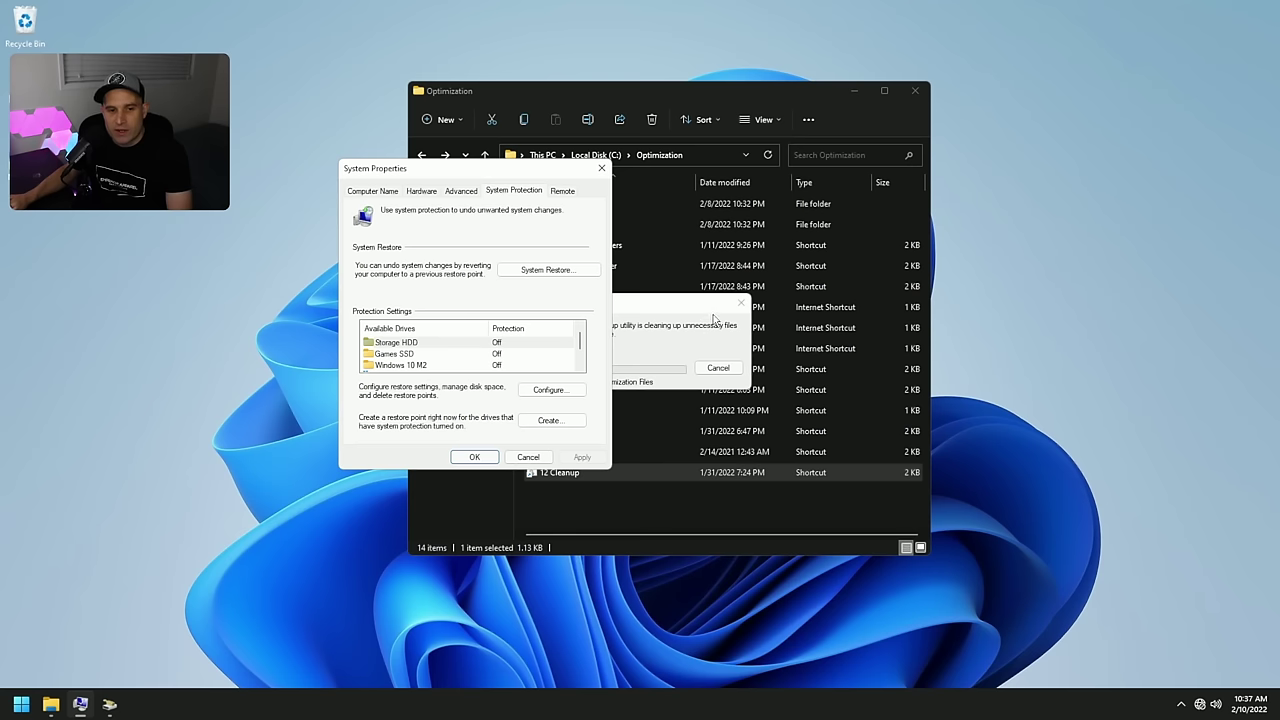
scroll(585, 345, "down", 1)
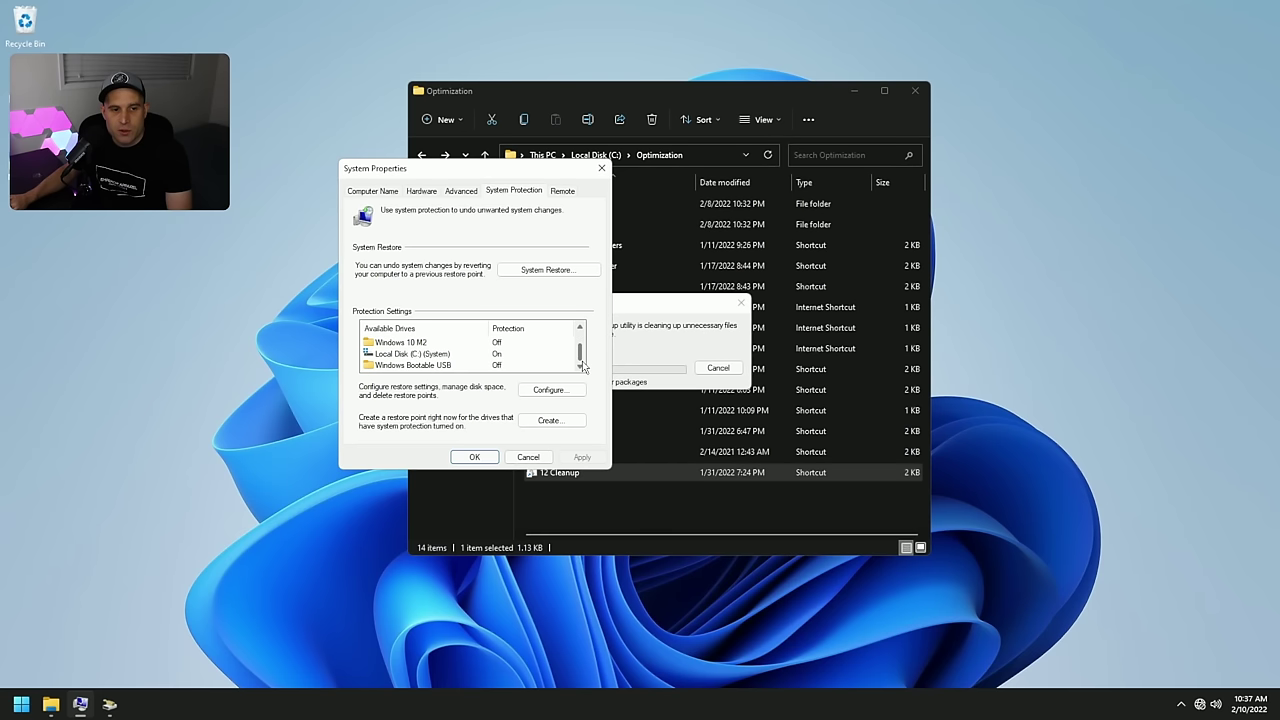
left_click(601, 168)
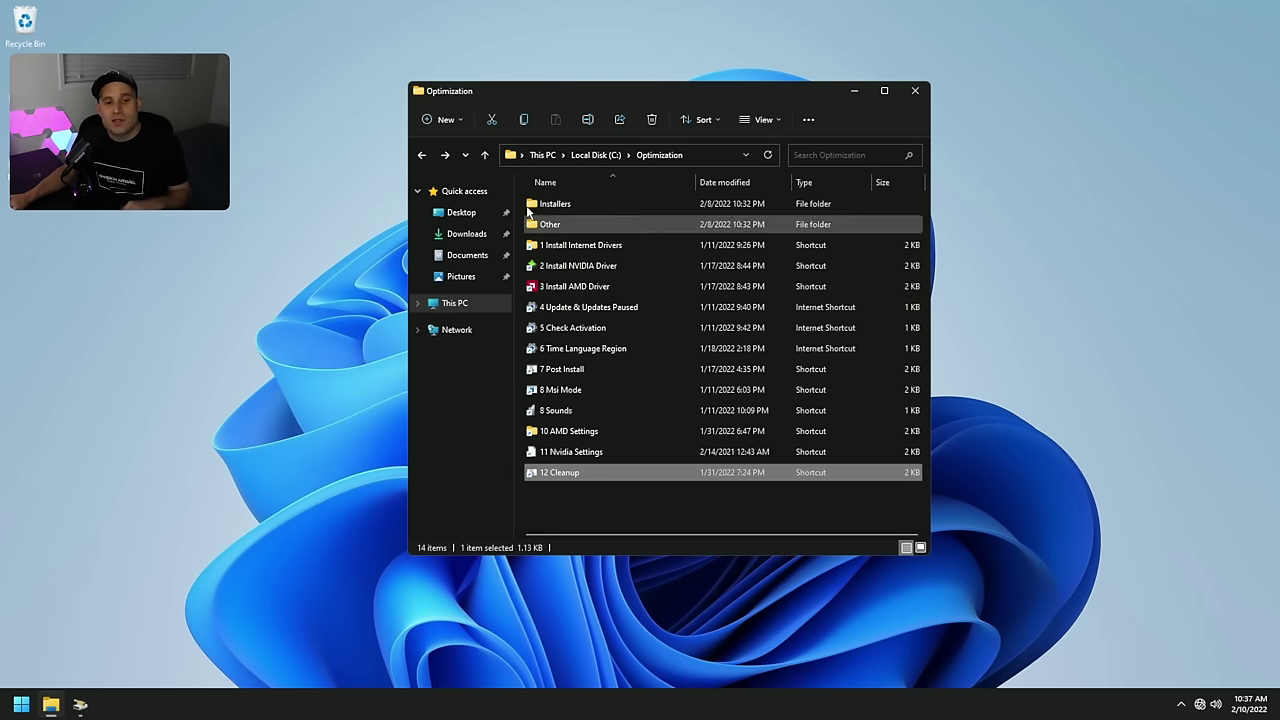
- Look through the AMD Settings and CPU MEM Overclock folders inside the Other folder
left_click(576, 231)
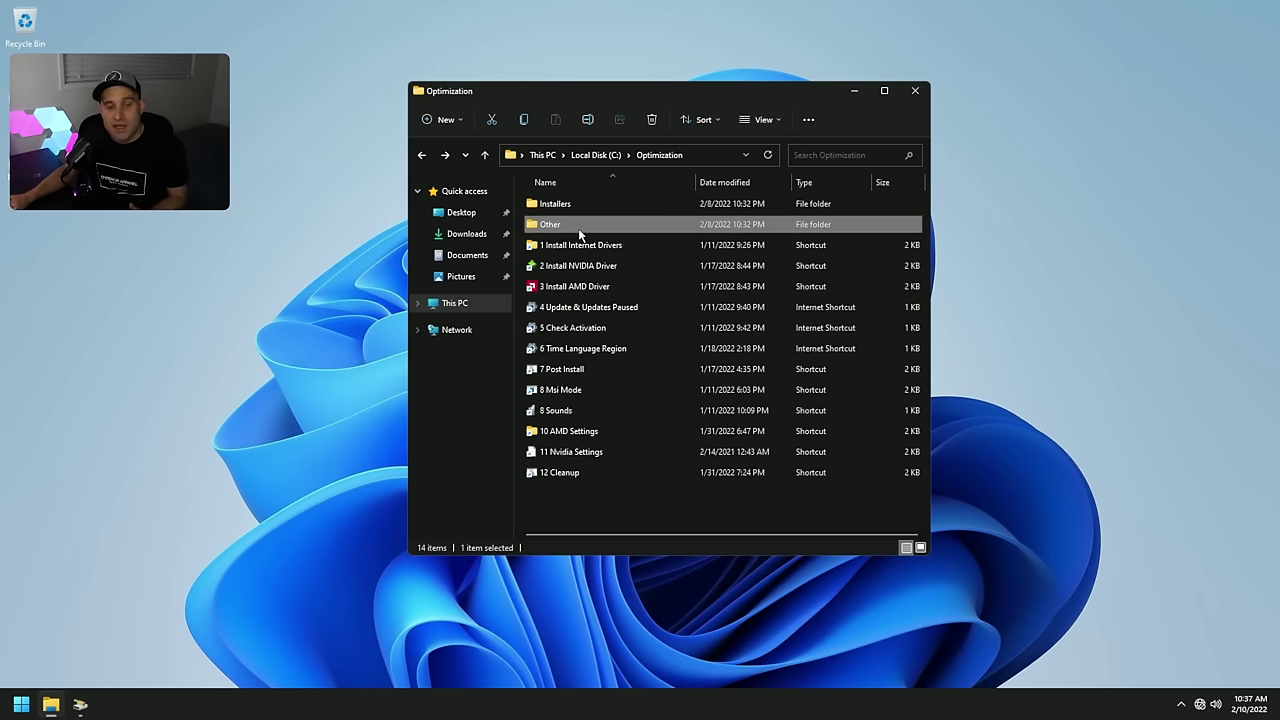
double_click(556, 226)
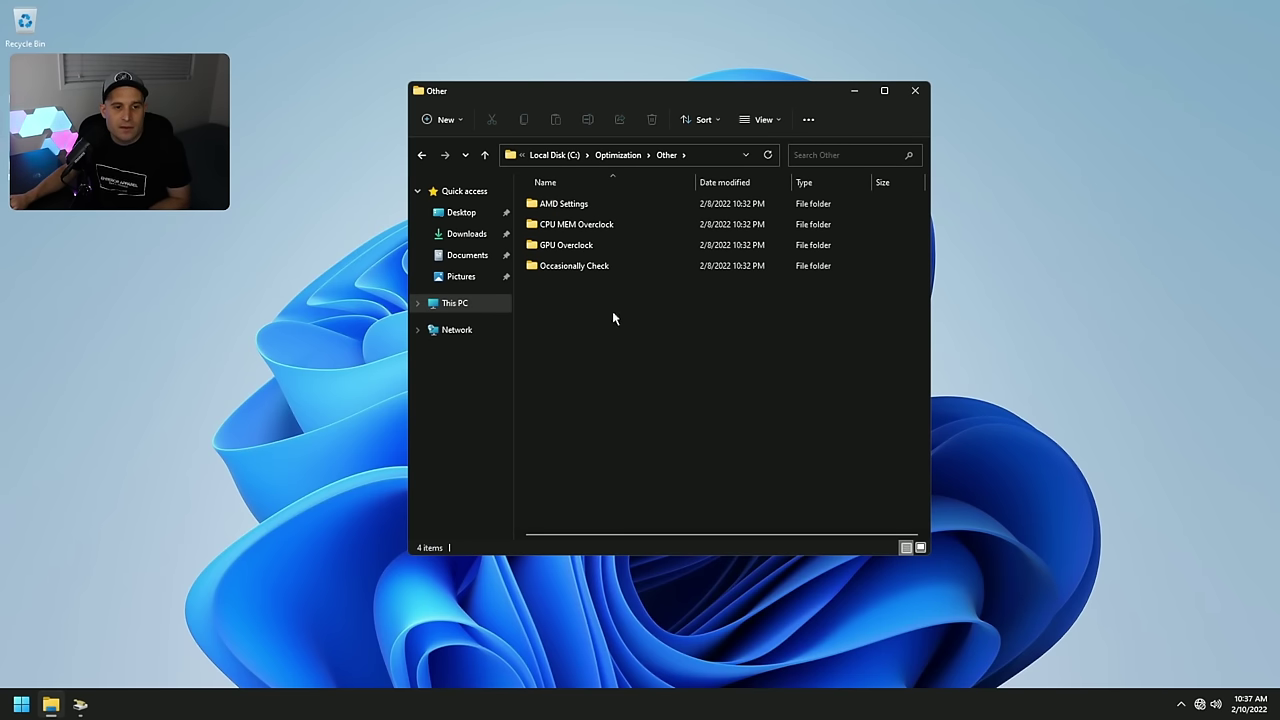
double_click(560, 208)
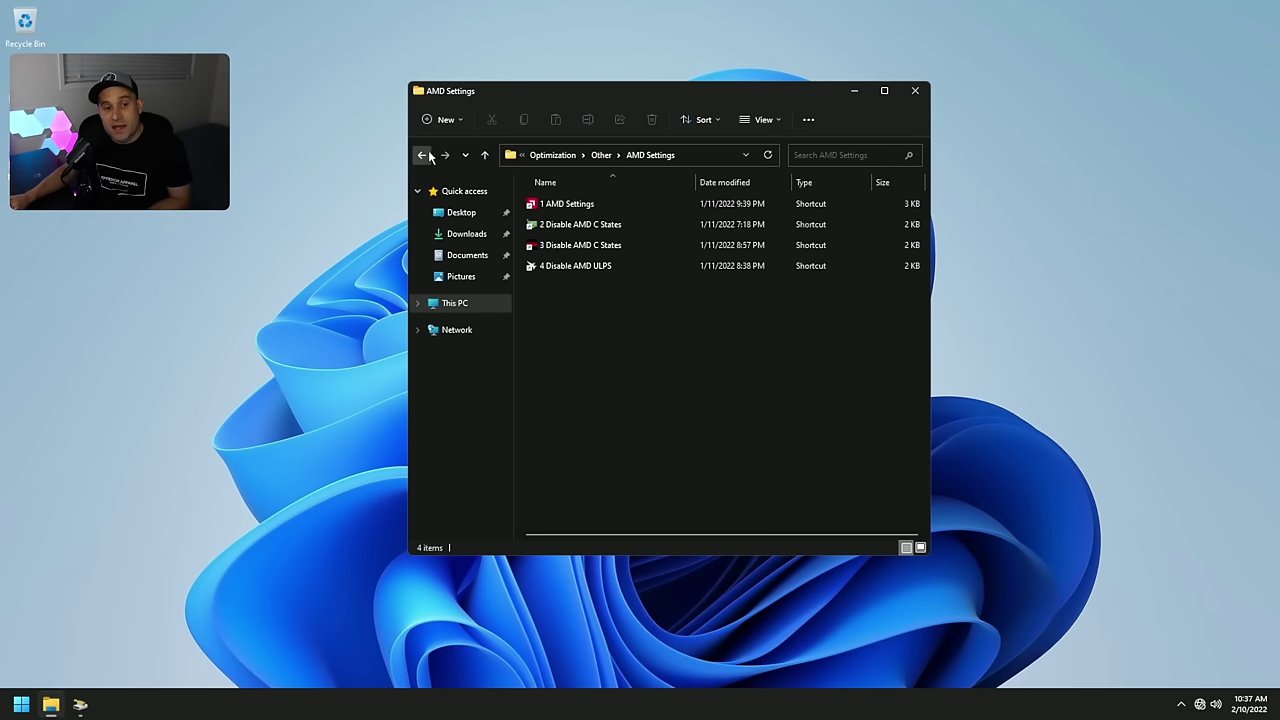
left_click(421, 155)
double_click(562, 224)
left_click_drag(584, 330, 570, 204)
left_click(598, 347)
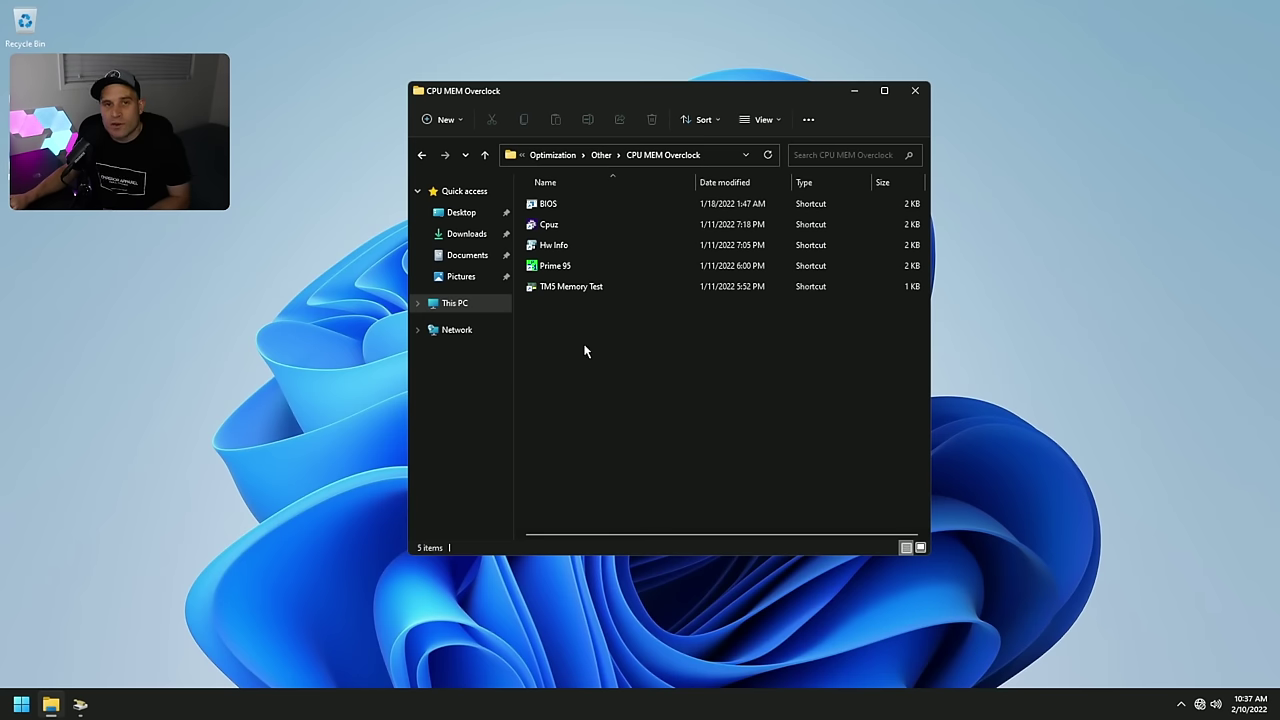
left_click(421, 155)
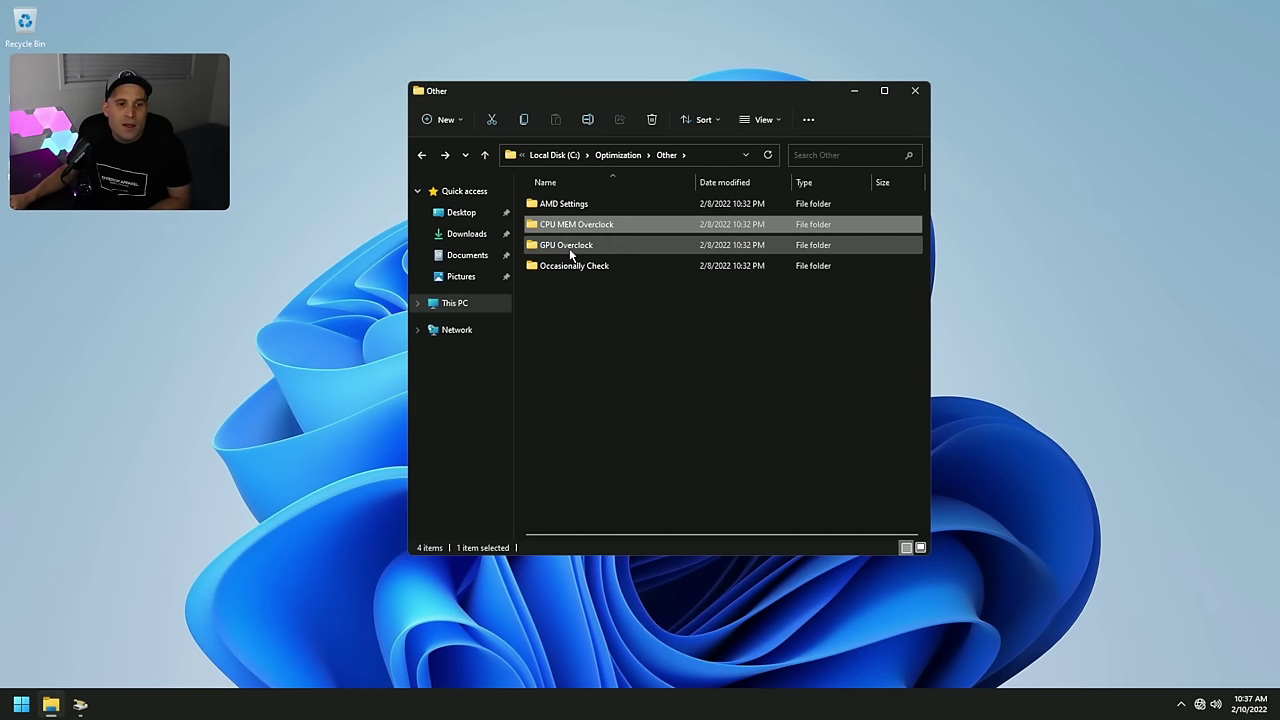
- Open the GPU Overclock folder, launch MSI Afterburner and RivaTuner Statistics Server from it, and close the Afterburner window
double_click(569, 248)
left_click_drag(562, 318, 561, 200)
left_click(583, 341)
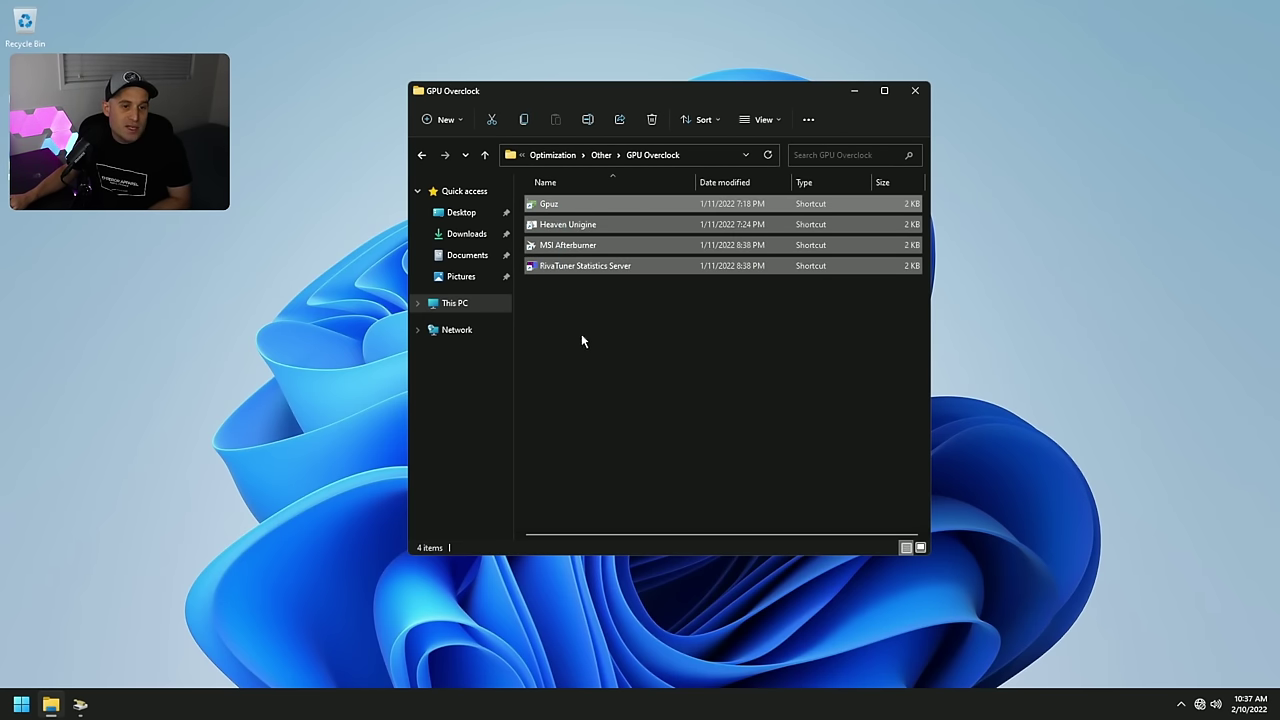
left_click(572, 249)
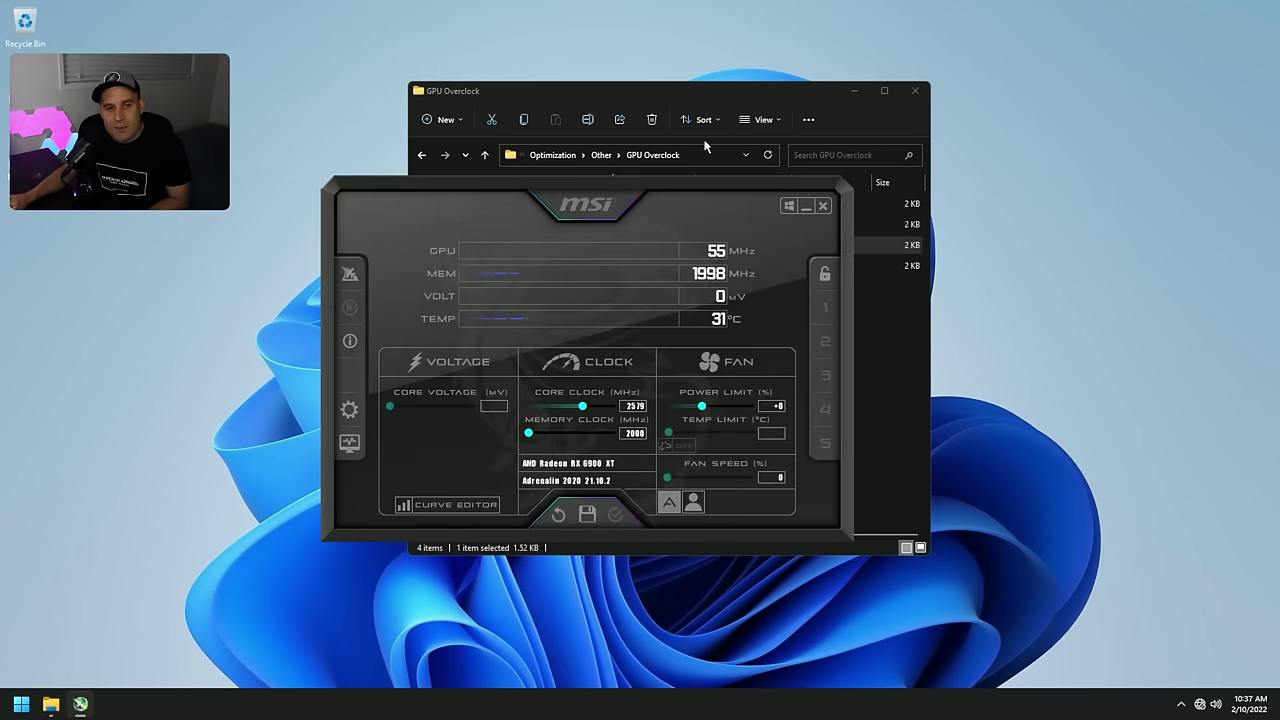
left_click(703, 95)
left_click(574, 268)
double_click(574, 268)
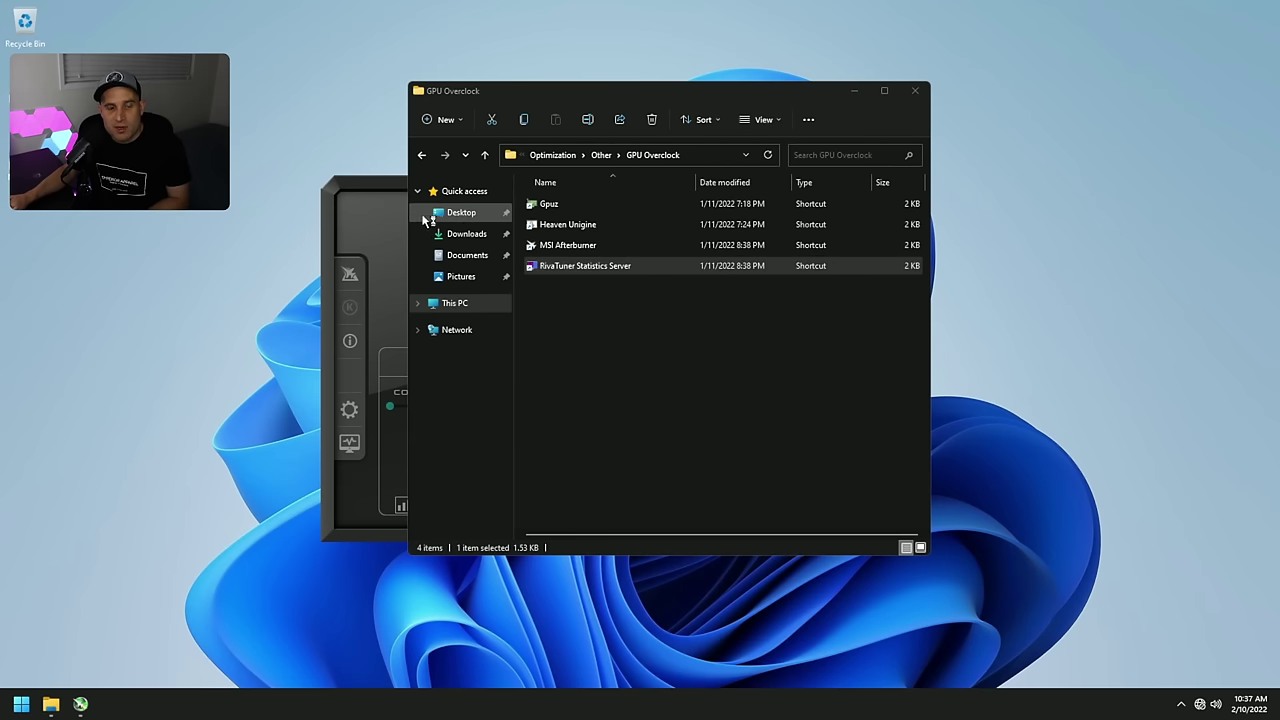
left_click(381, 197)
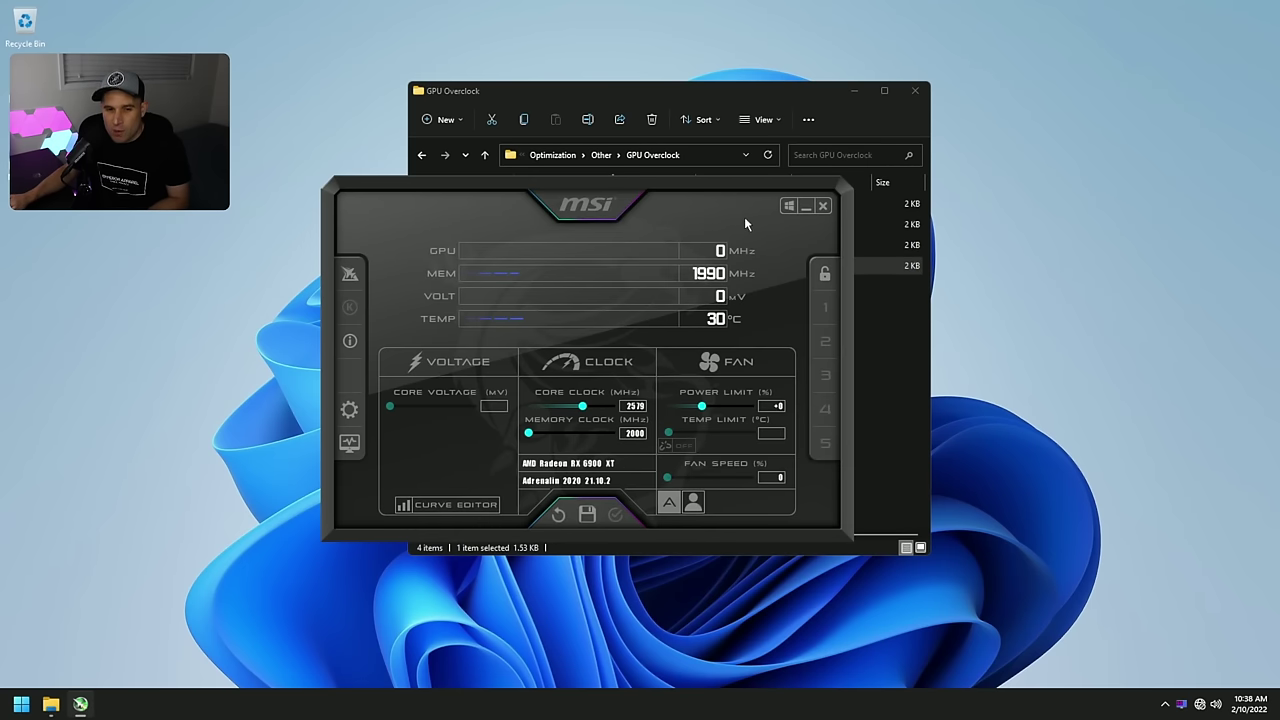
left_click(824, 206)
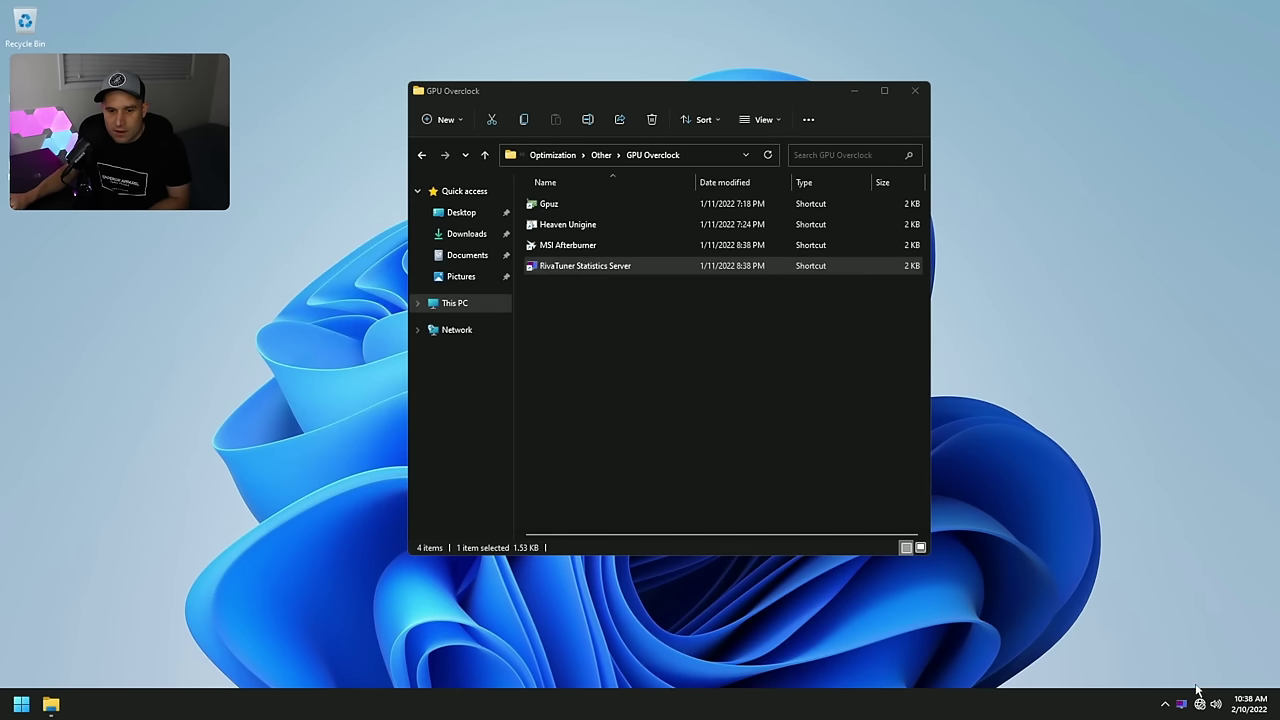
- Find MSI Afterburner in the full list of installed apps and launch it
left_click(570, 246)
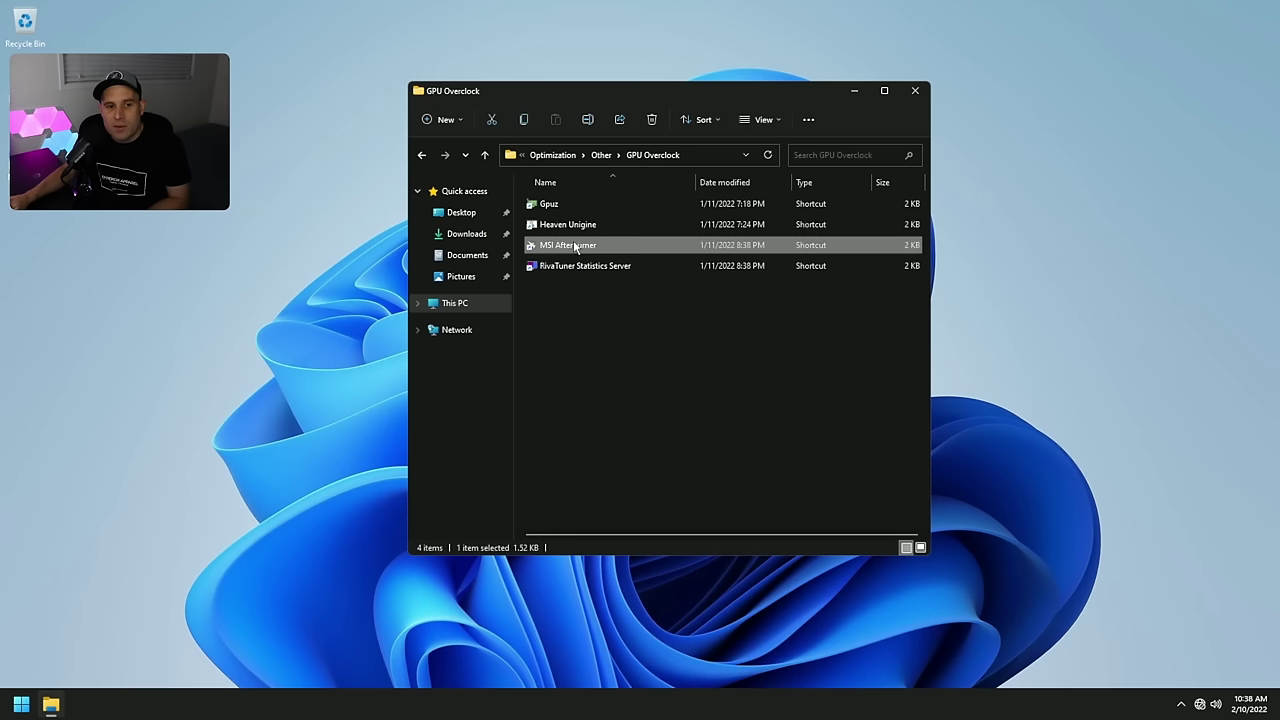
left_click(21, 704)
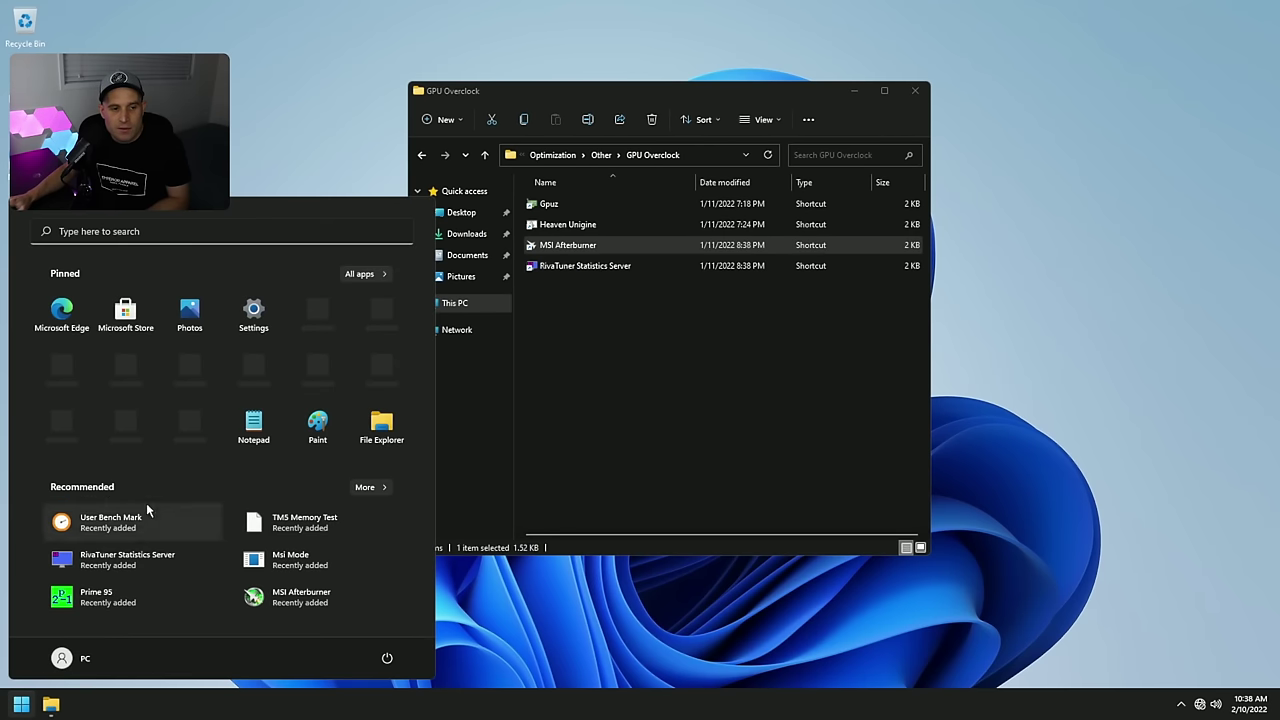
left_click(362, 274)
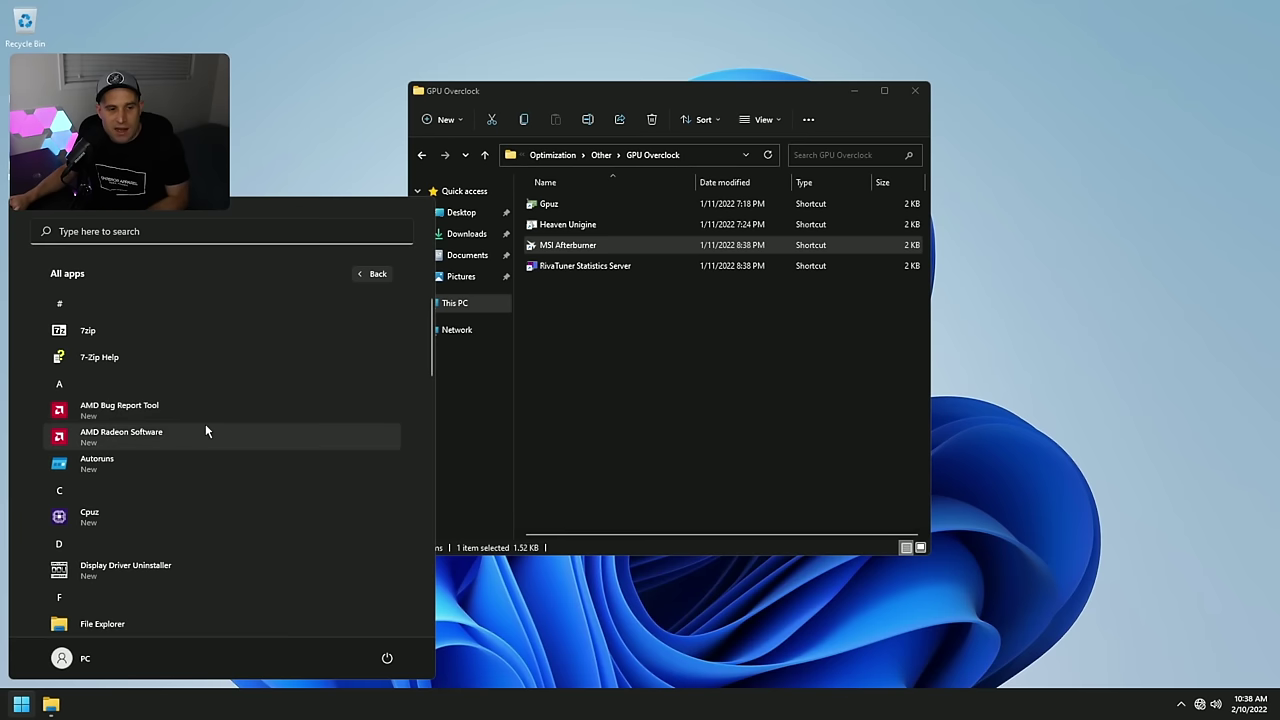
scroll(205, 431, "down", 5)
scroll(201, 427, "up", 1)
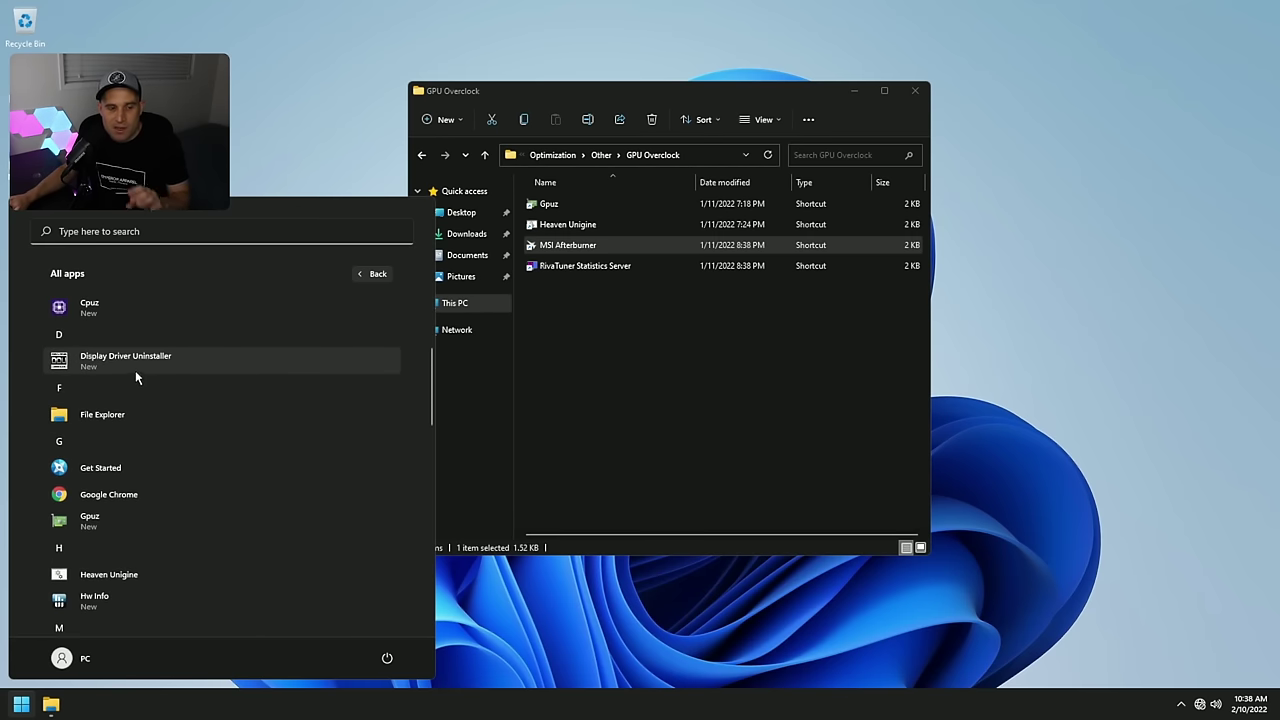
scroll(140, 370, "down", 4)
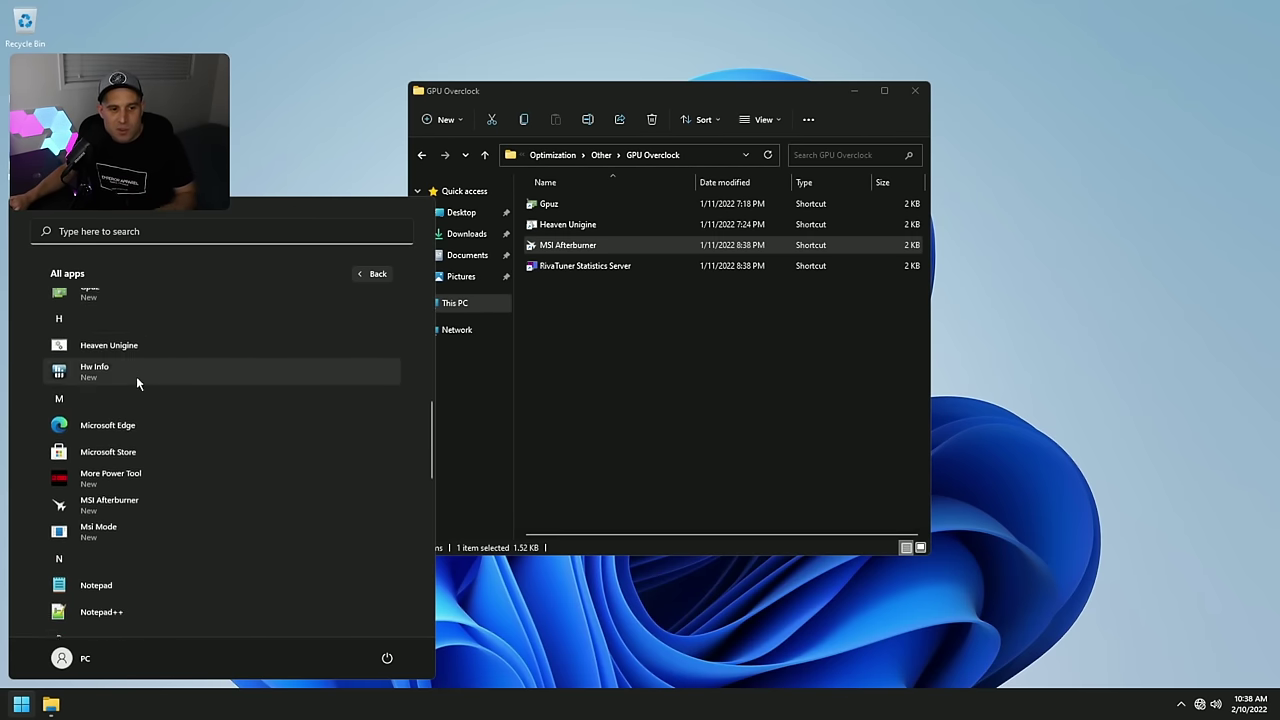
scroll(140, 380, "down", 1)
left_click(120, 416)
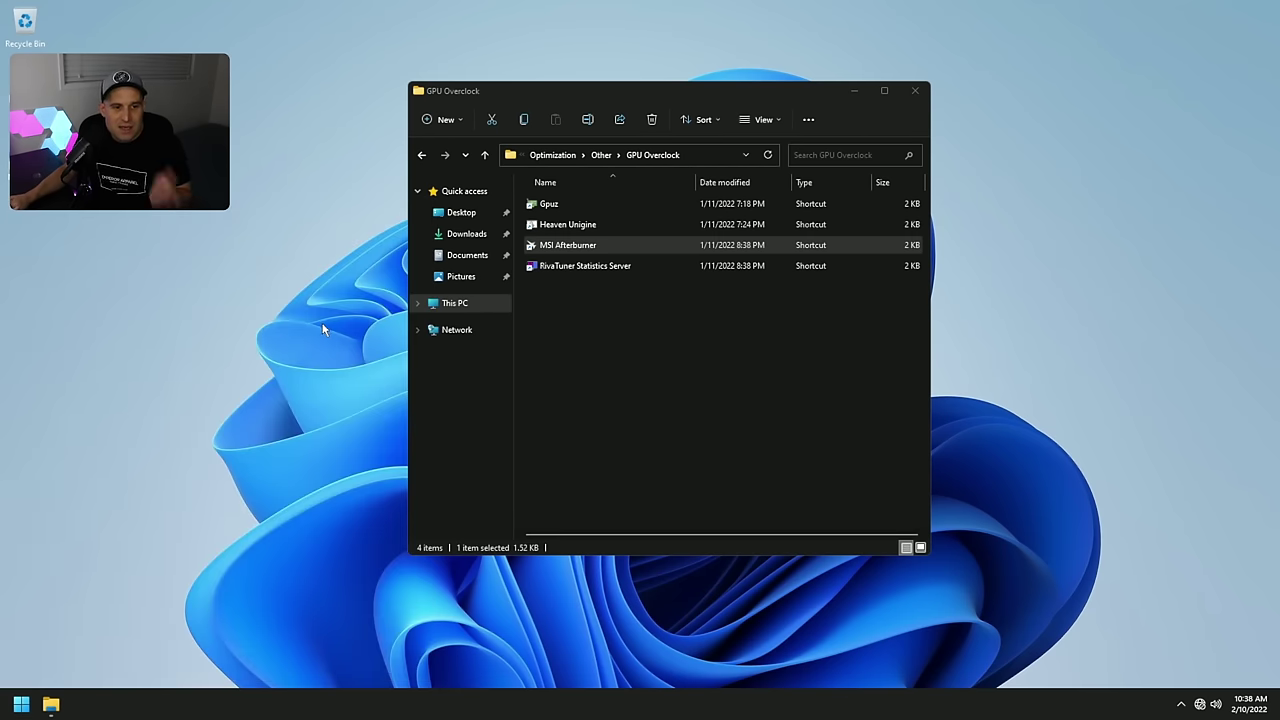
- Launch Heaven Unigine from the installed apps list and run the benchmark with the preset launcher settings
key("super")
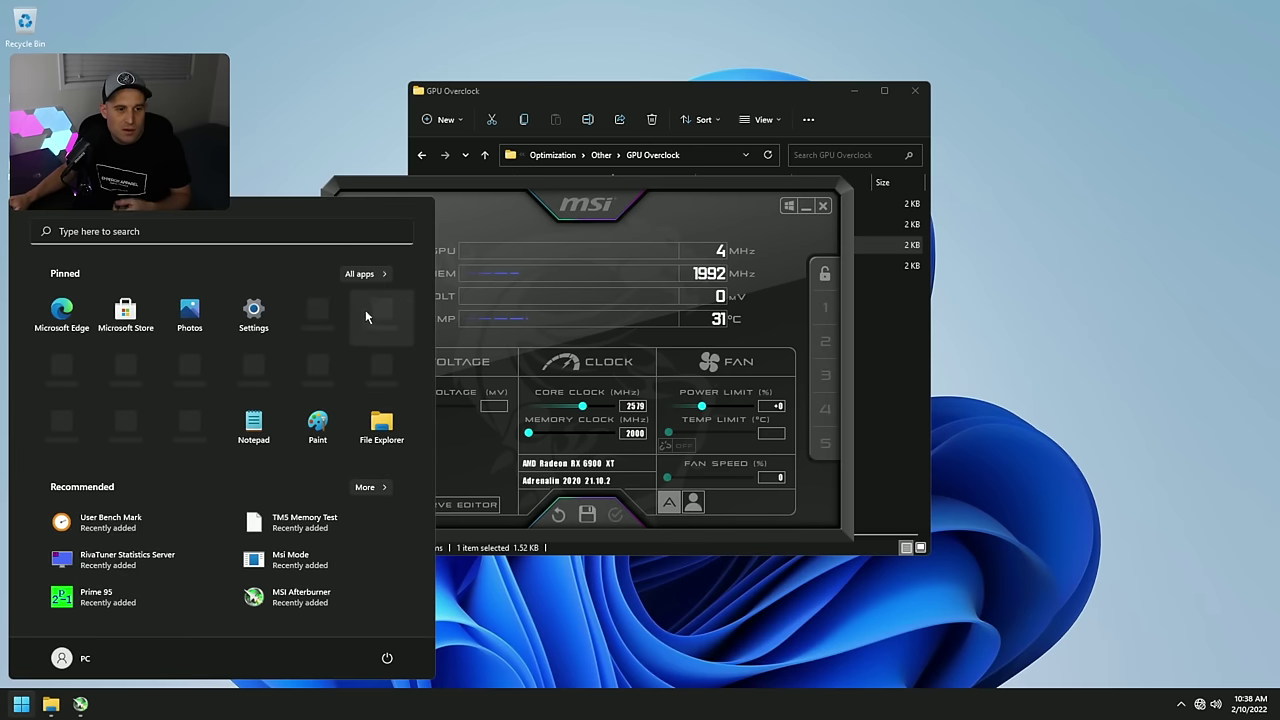
left_click(362, 273)
scroll(140, 400, "down", 2)
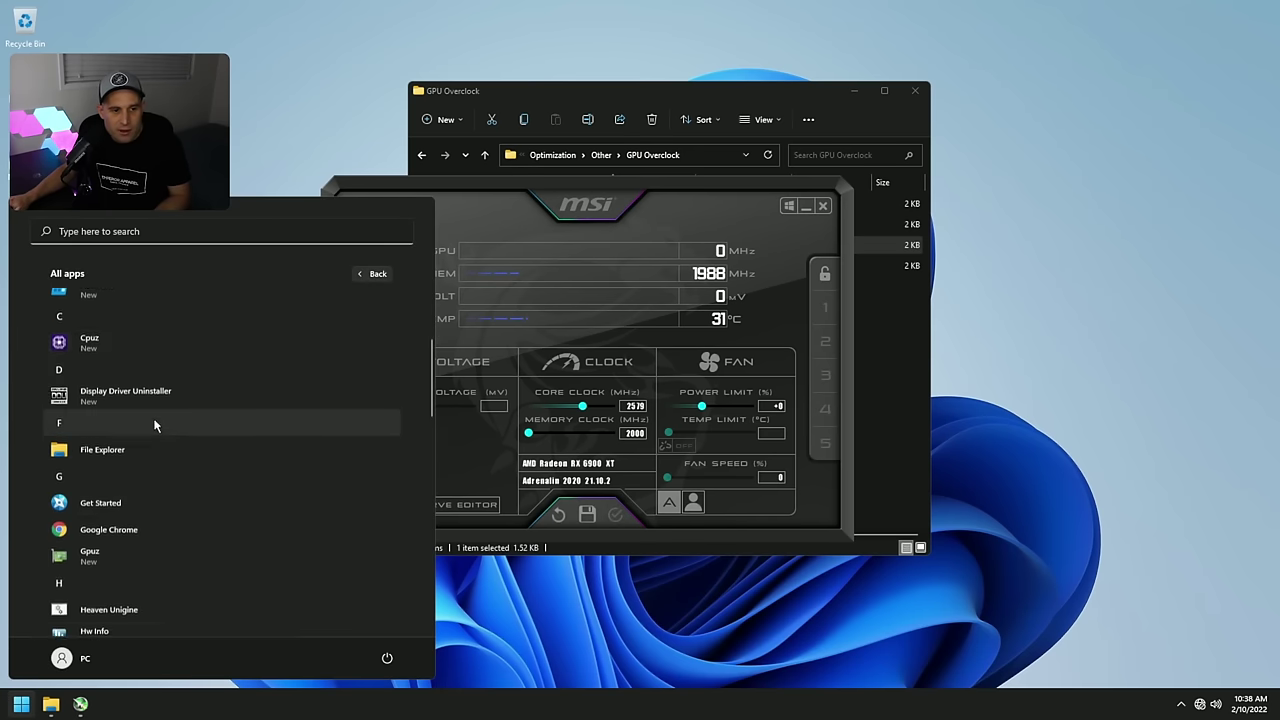
scroll(162, 417, "down", 3)
left_click(139, 421)
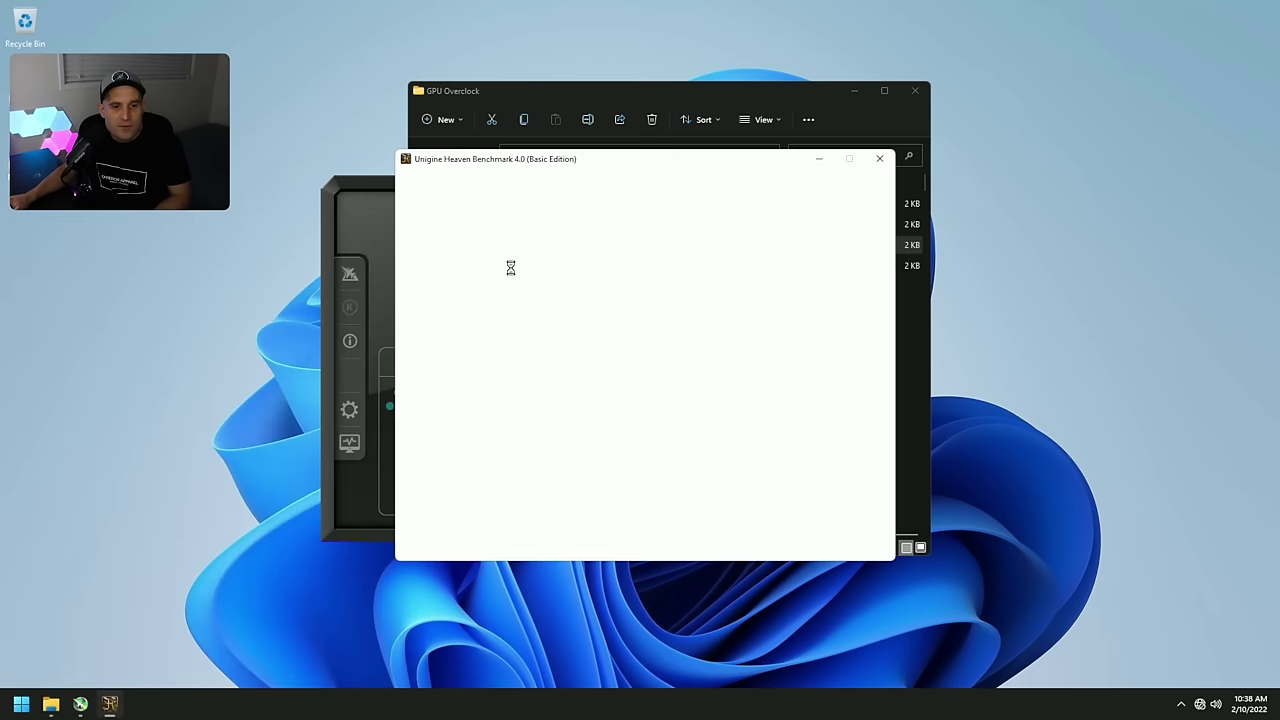
left_click(833, 444)
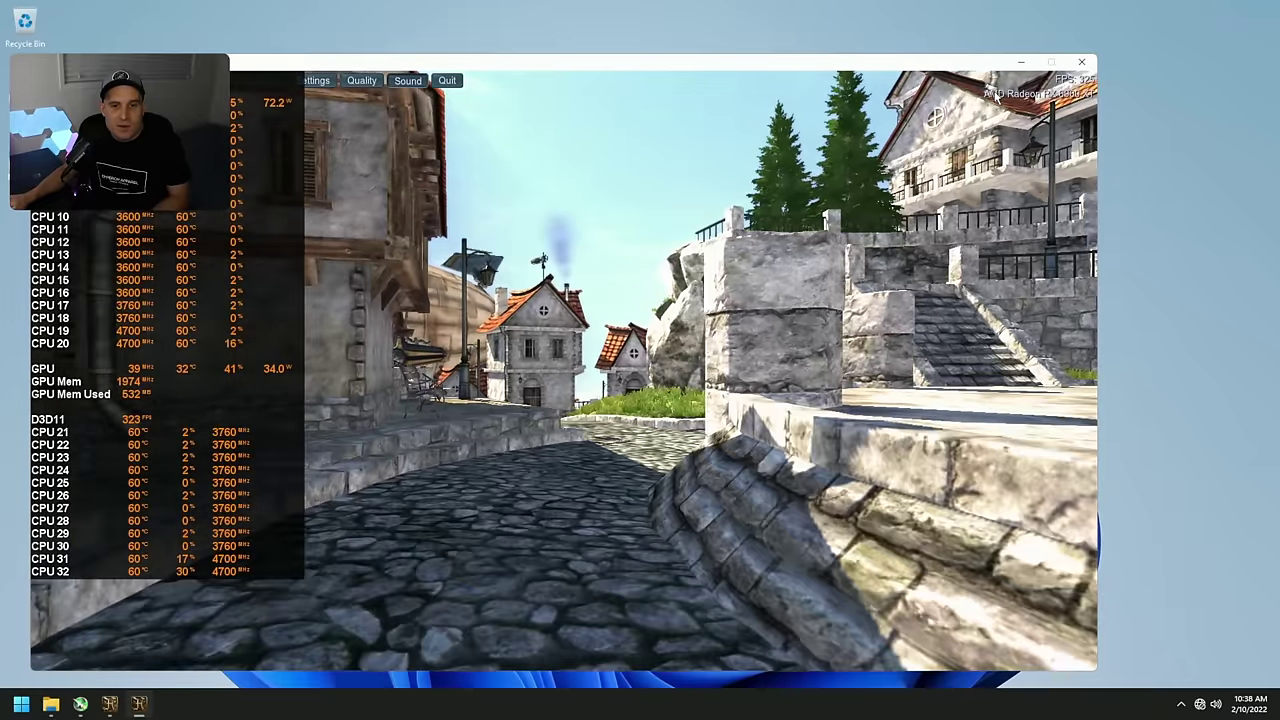
- Exit the running Heaven benchmark and close its launcher and MSI Afterburner
key("Escape")
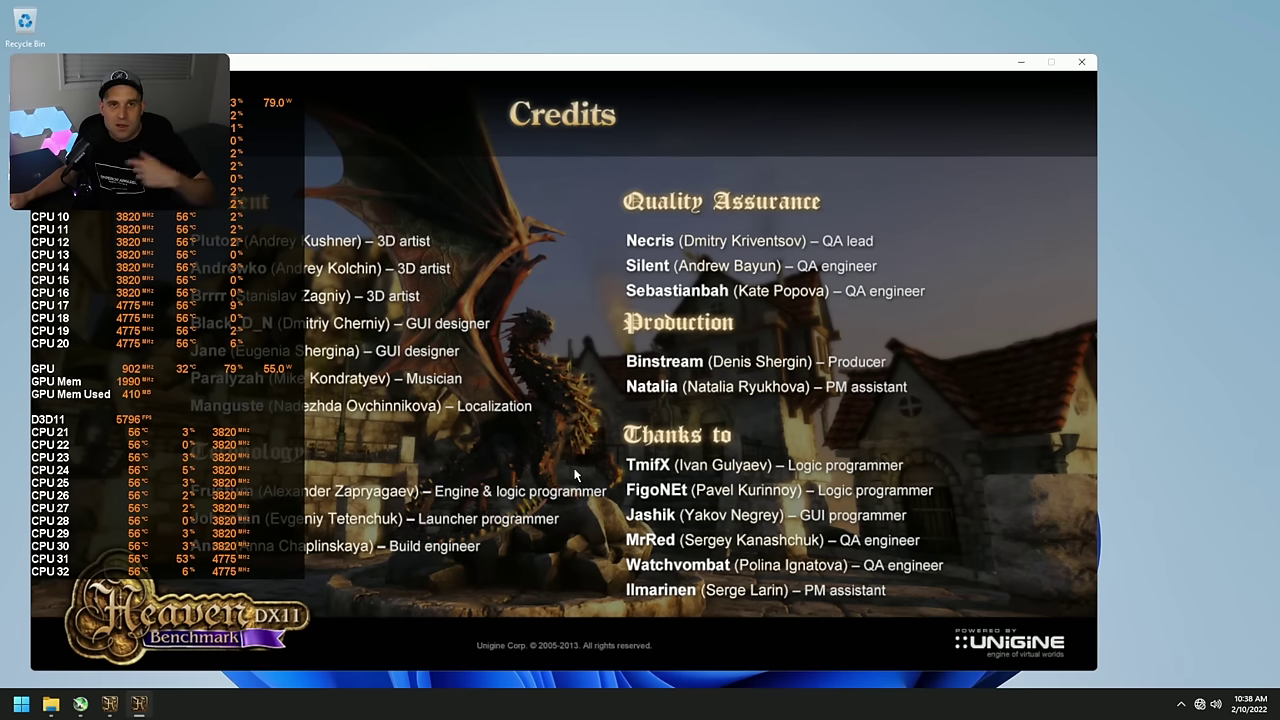
key("Escape")
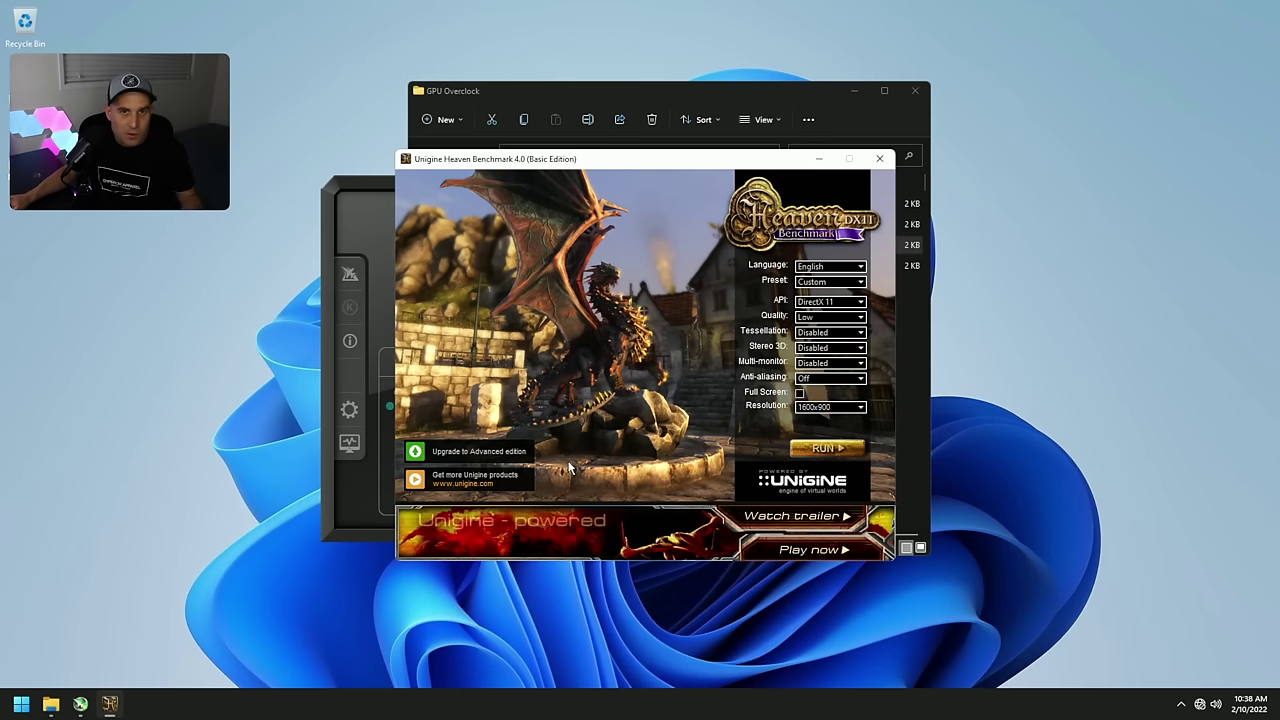
left_click(881, 157)
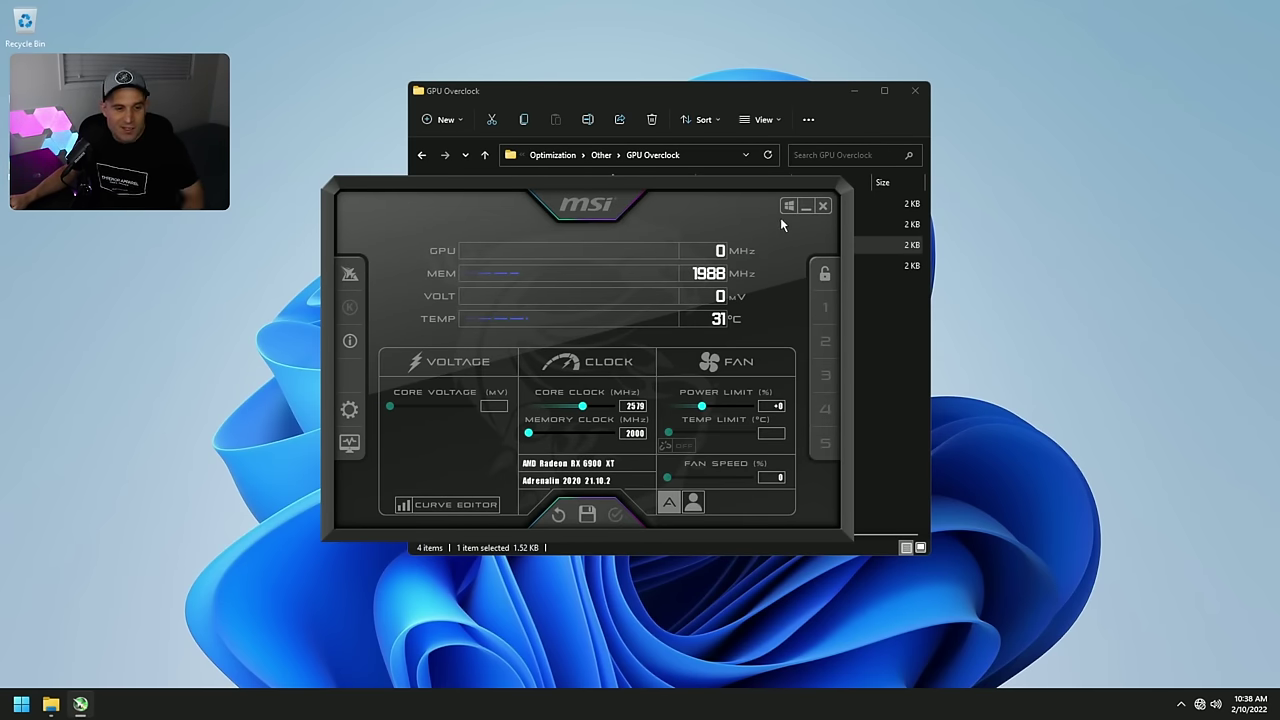
left_click(823, 206)
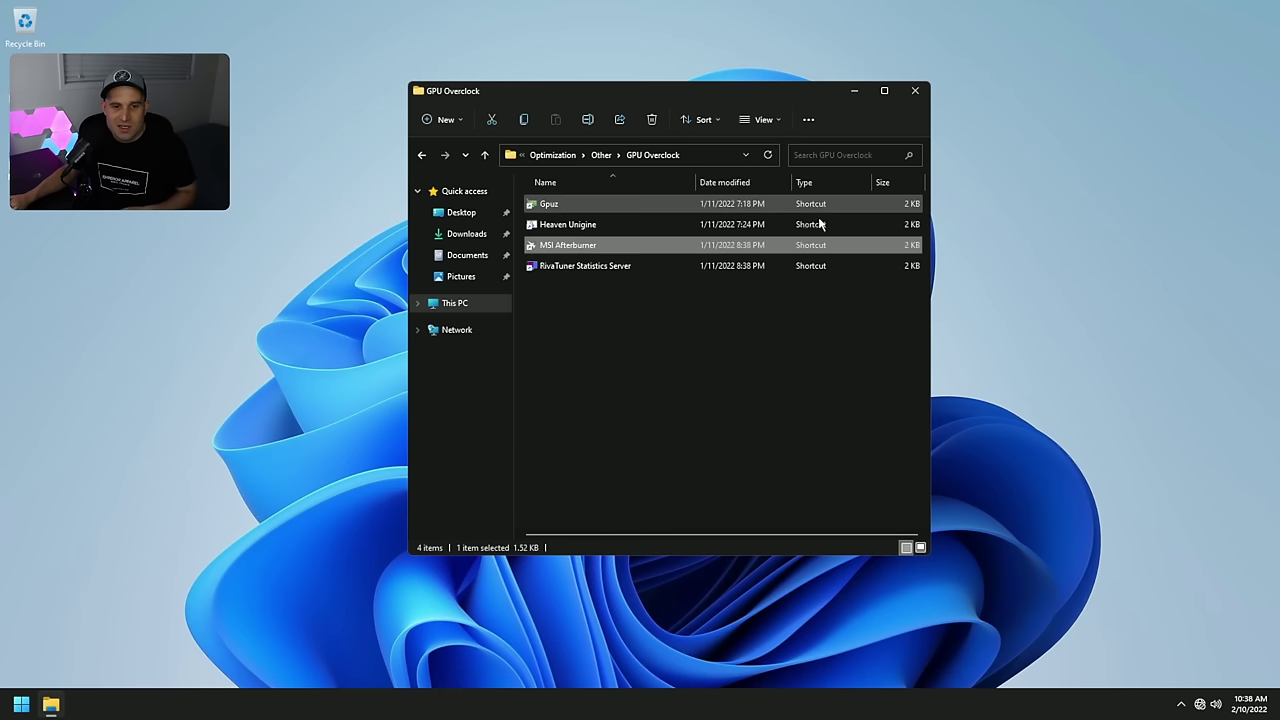
- Open the Occasionally Check folder, then check the Xbox Game Bar options in the Windows gaming settings and close Settings
left_click(422, 157)
double_click(592, 270)
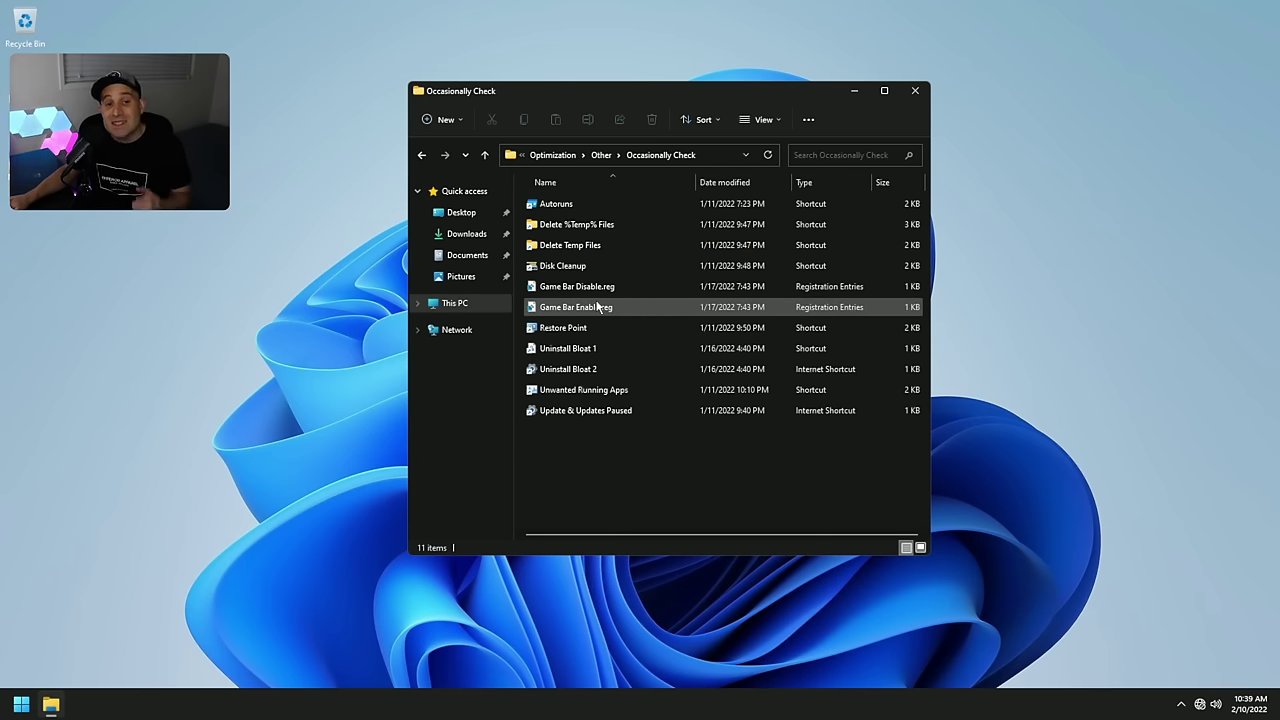
key("super+i")
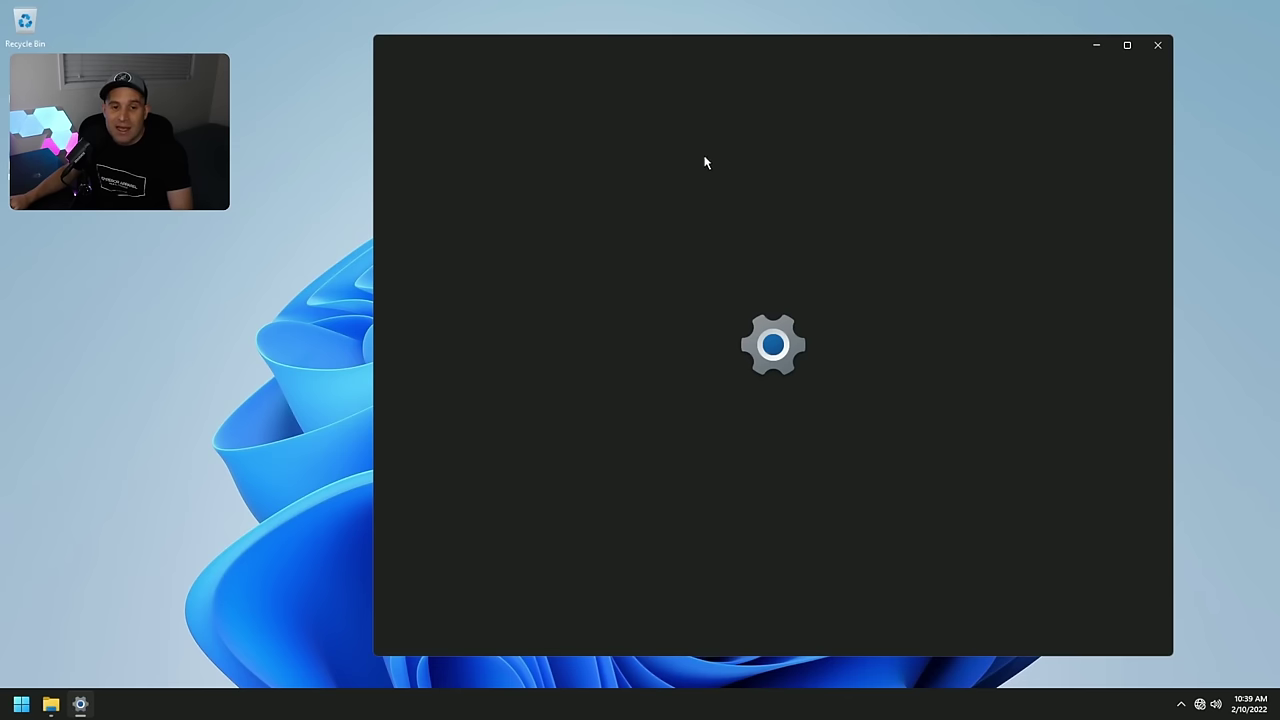
left_click(440, 364)
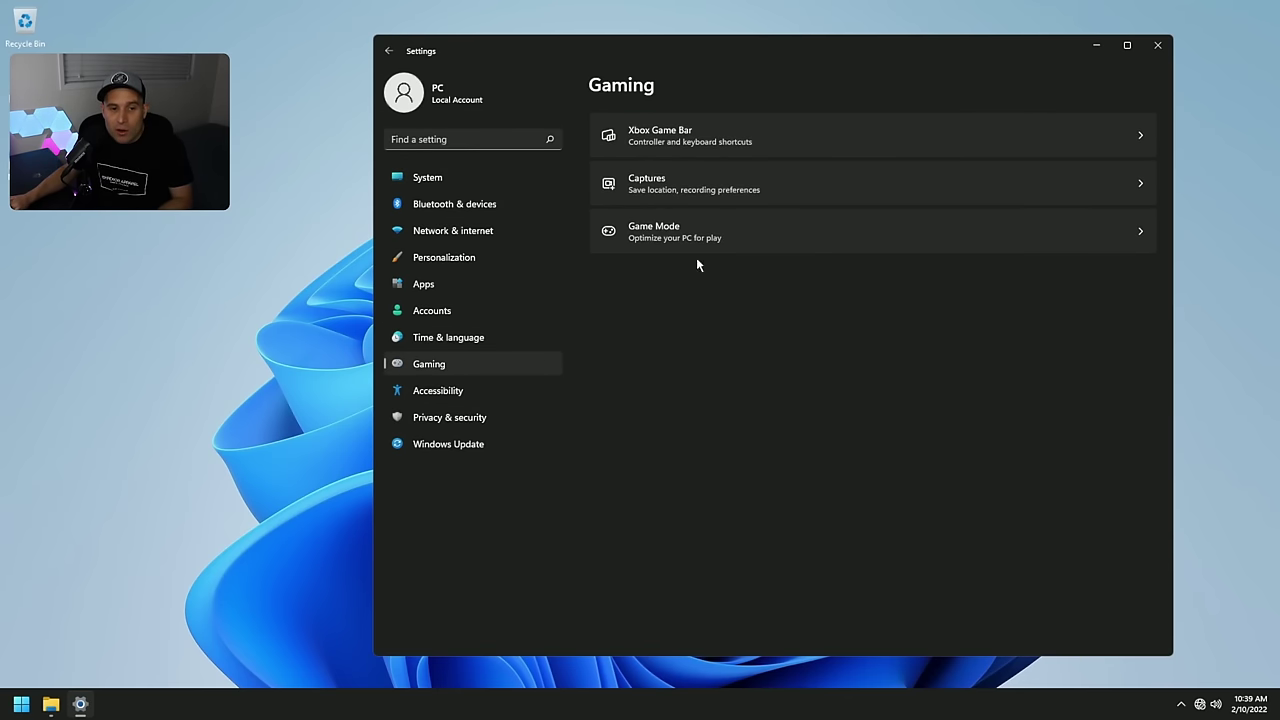
left_click(797, 136)
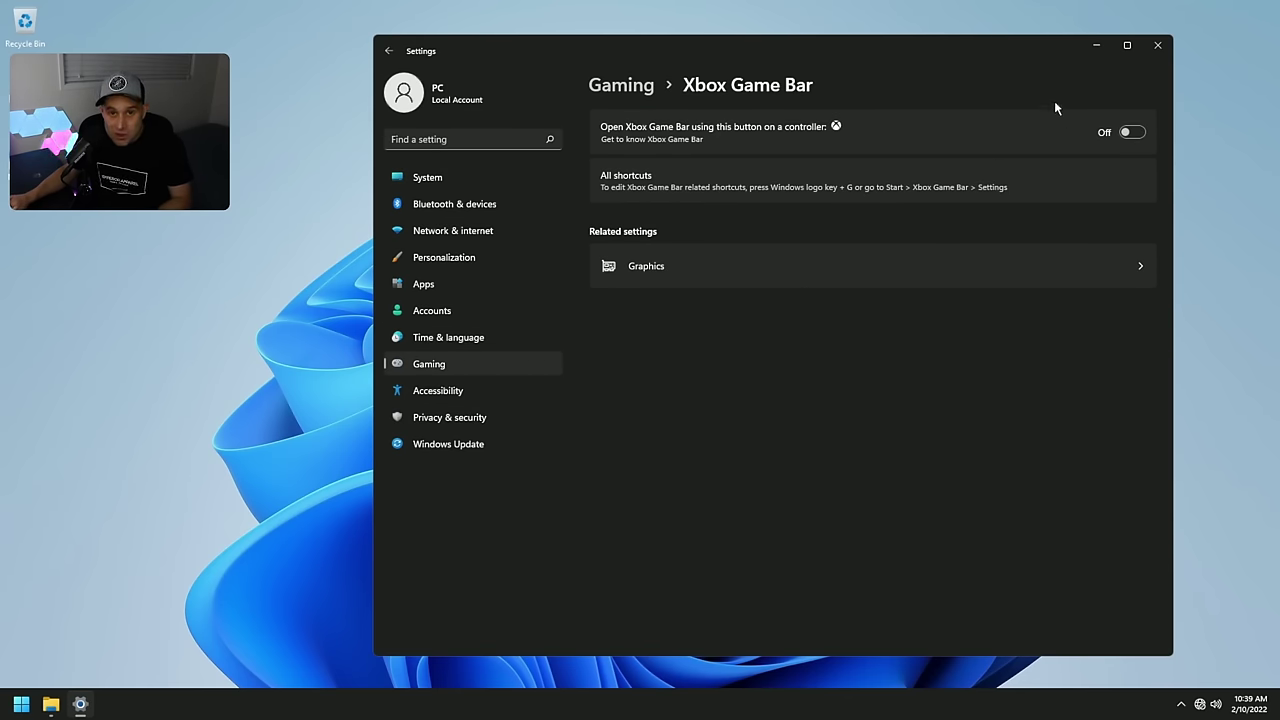
left_click(1157, 45)
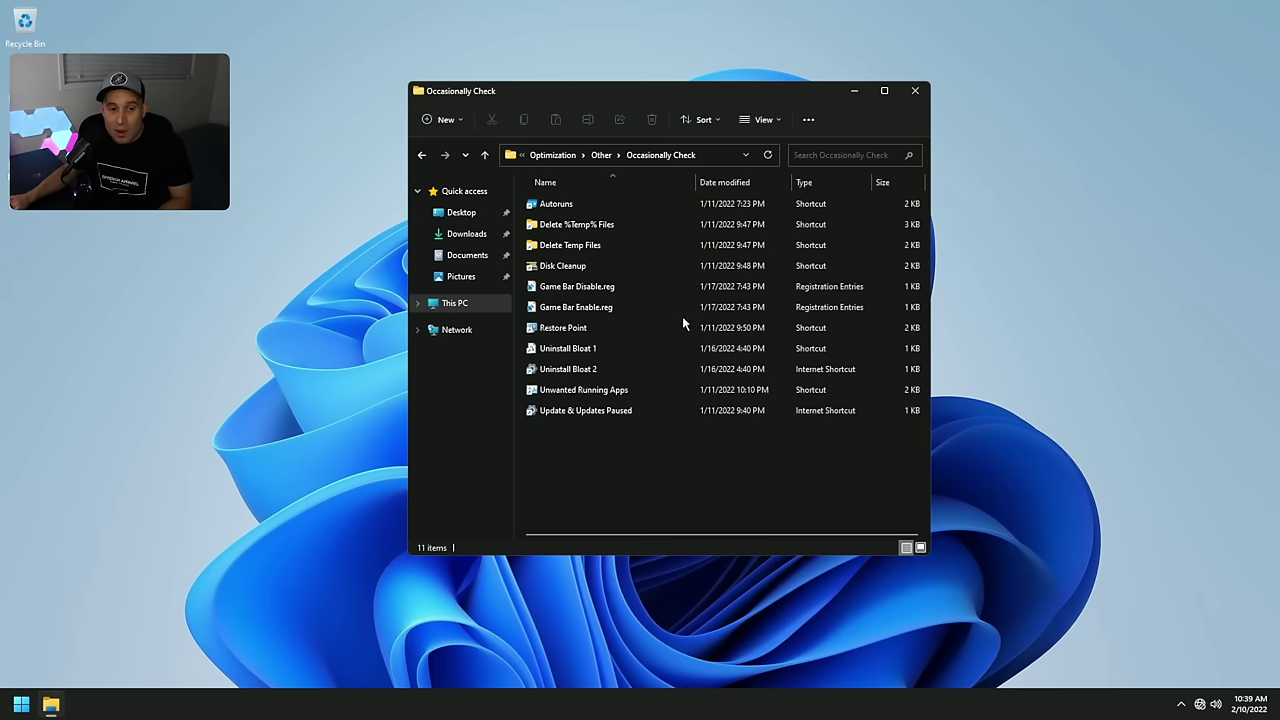
- Look over the Game Bar Enable.reg and Restore Point items in Occasionally Check and close the folder window
left_click(600, 309)
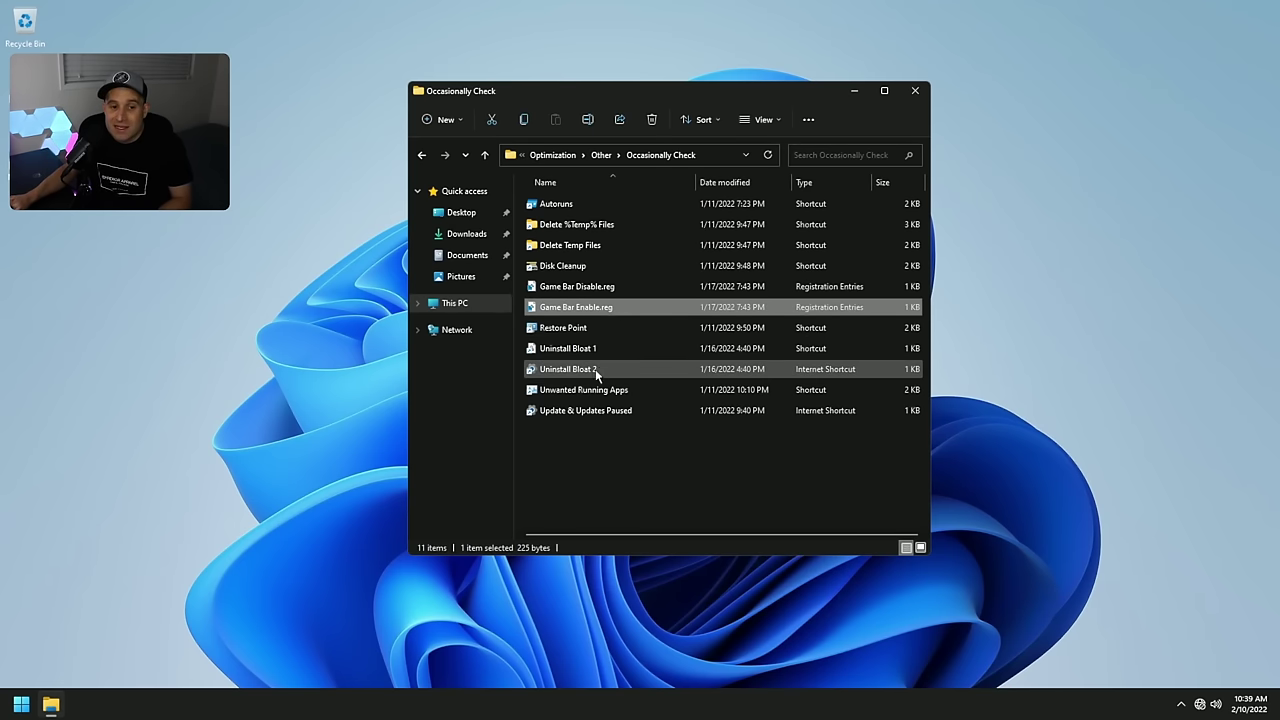
left_click(615, 426)
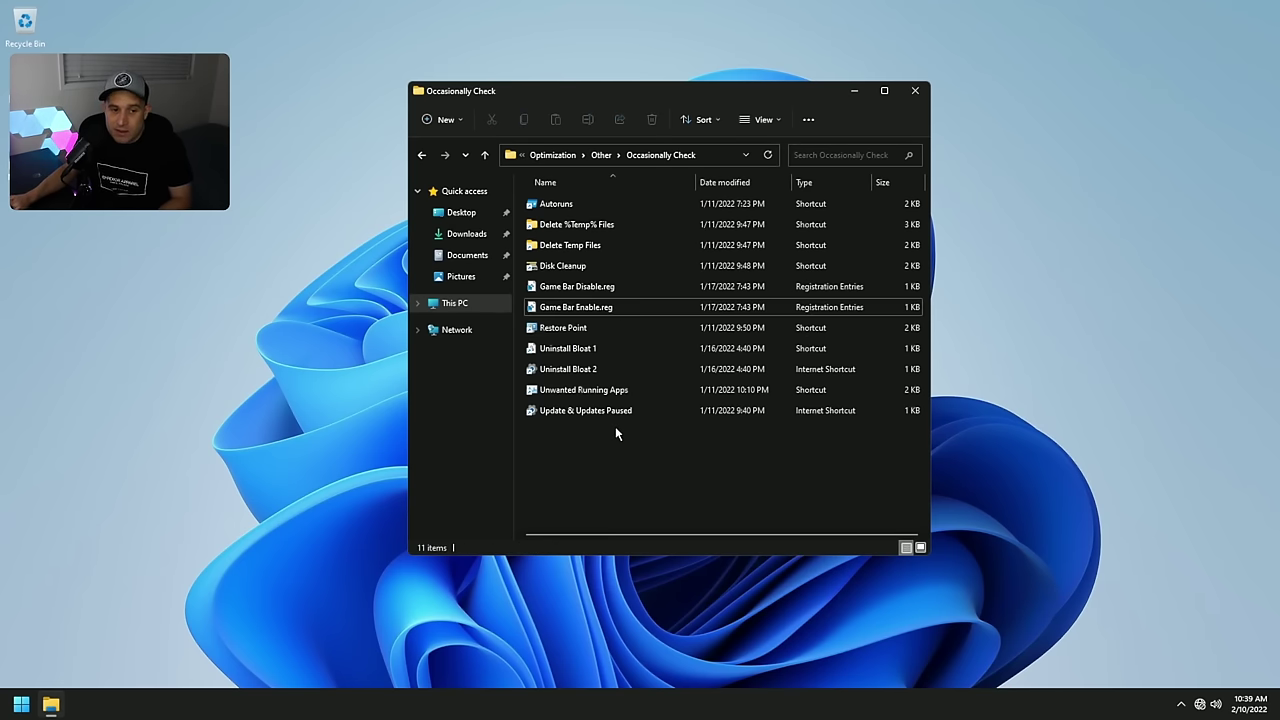
left_click(560, 330)
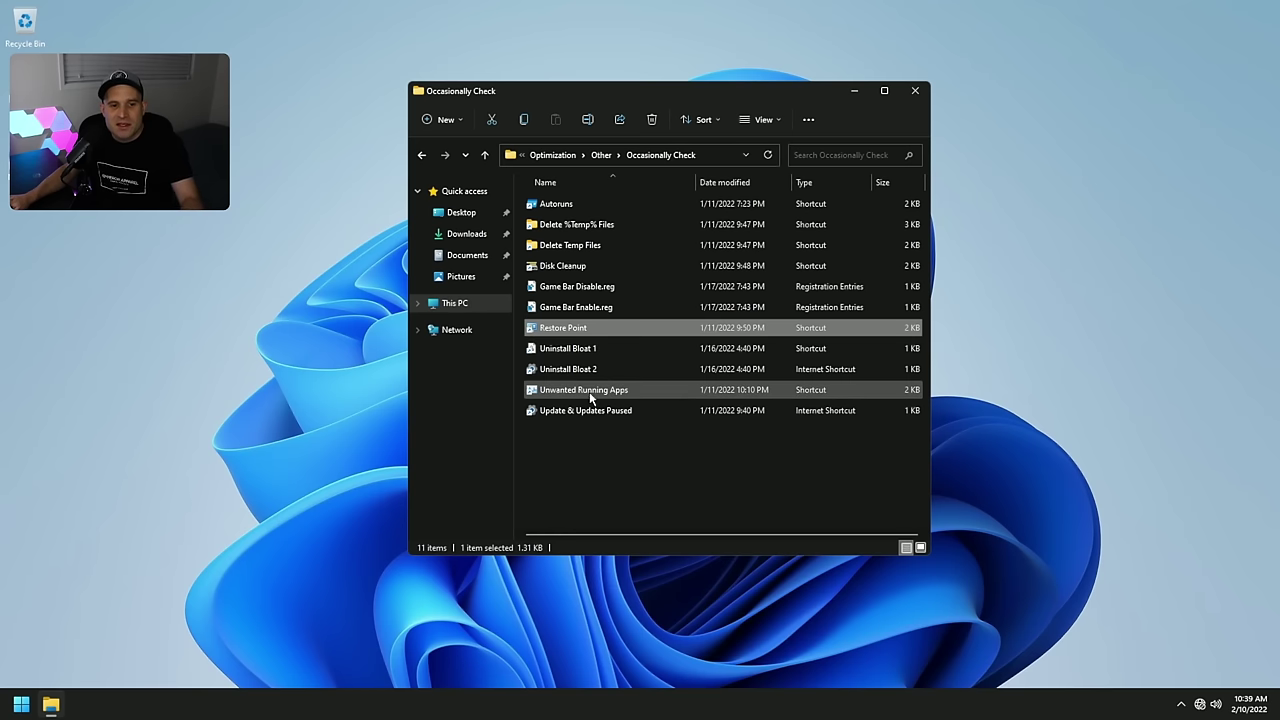
left_click(422, 156)
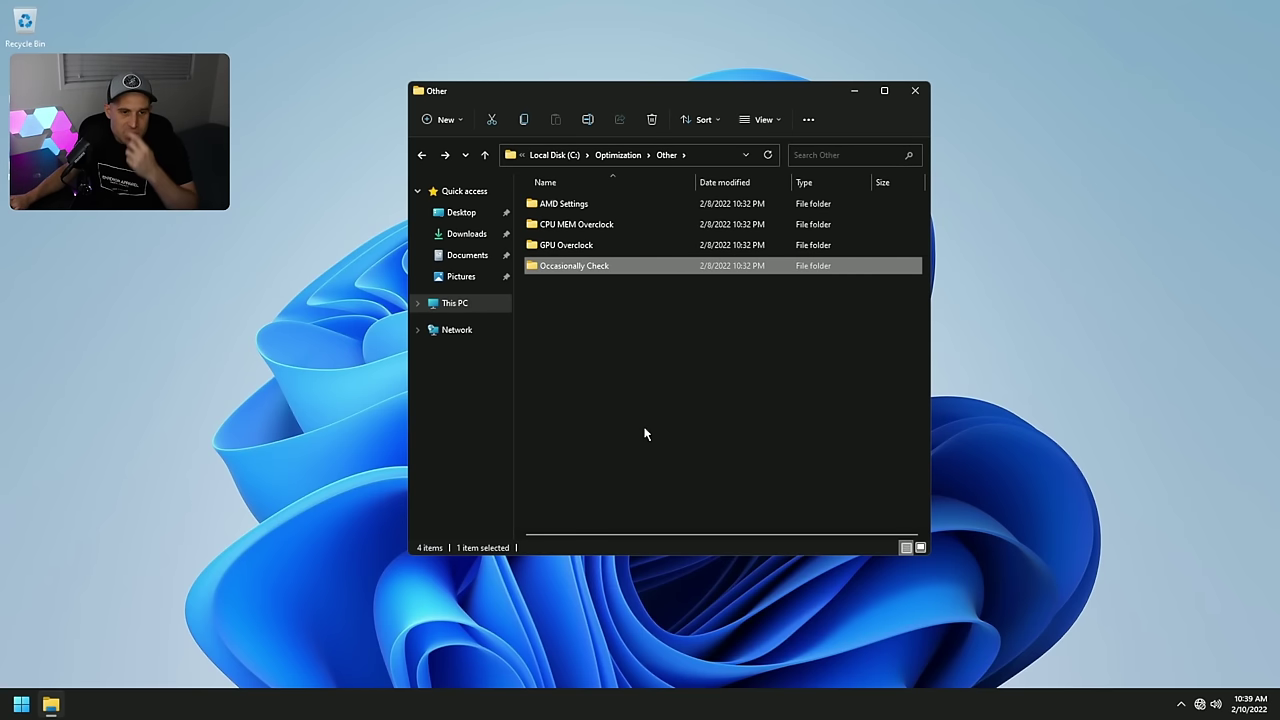
left_click(914, 90)
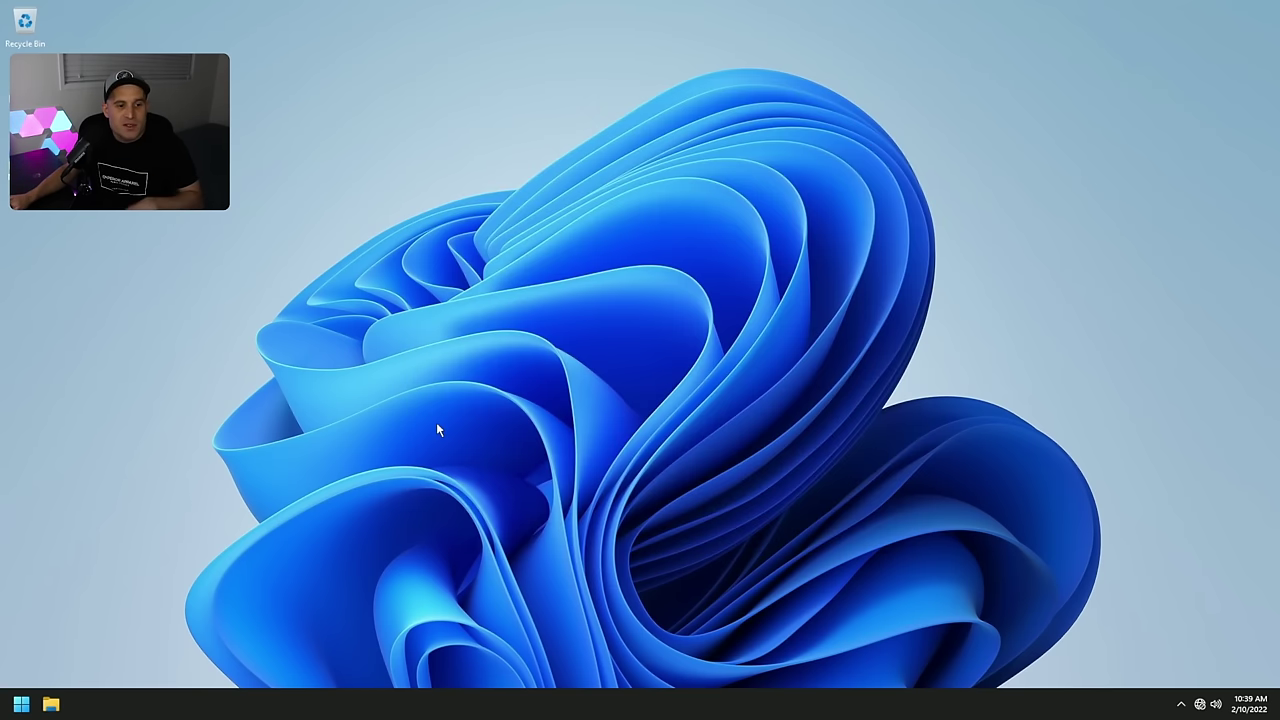
left_click(21, 705)
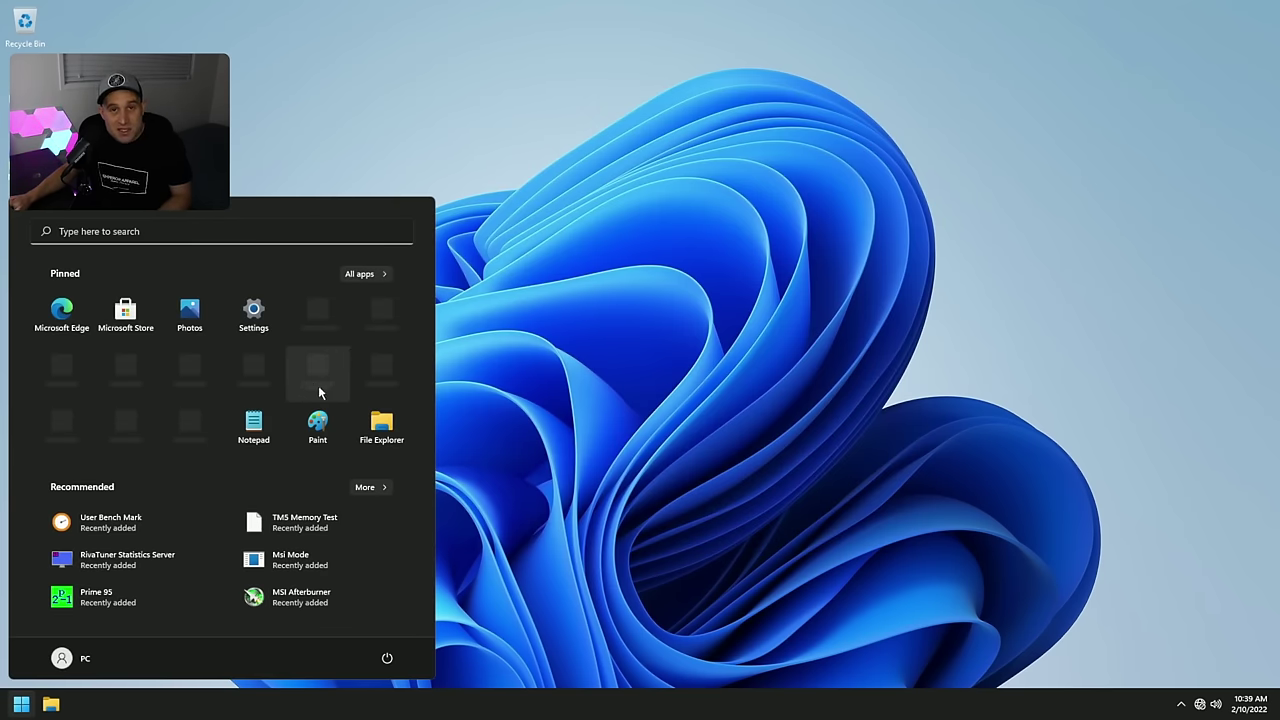
left_click(788, 277)
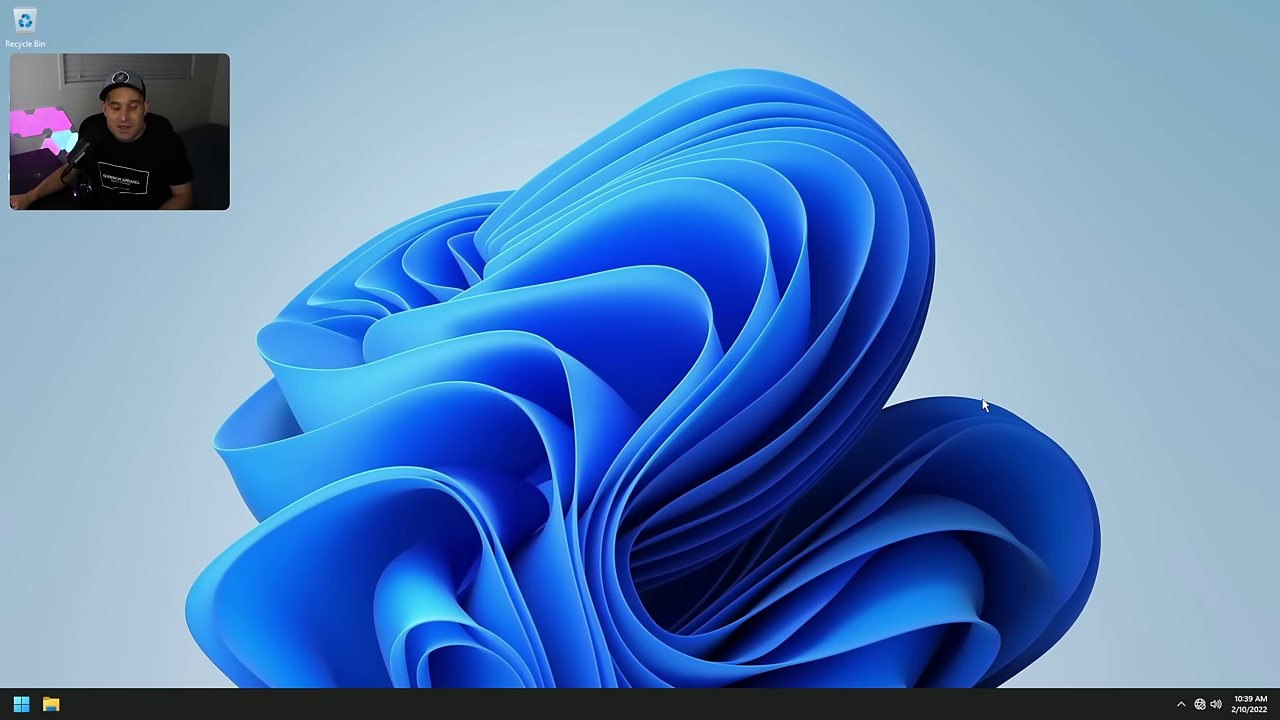
- Move the AMD Software icon out of the hidden tray icons so it sits directly on the taskbar
left_click(1181, 705)
left_click(1178, 666)
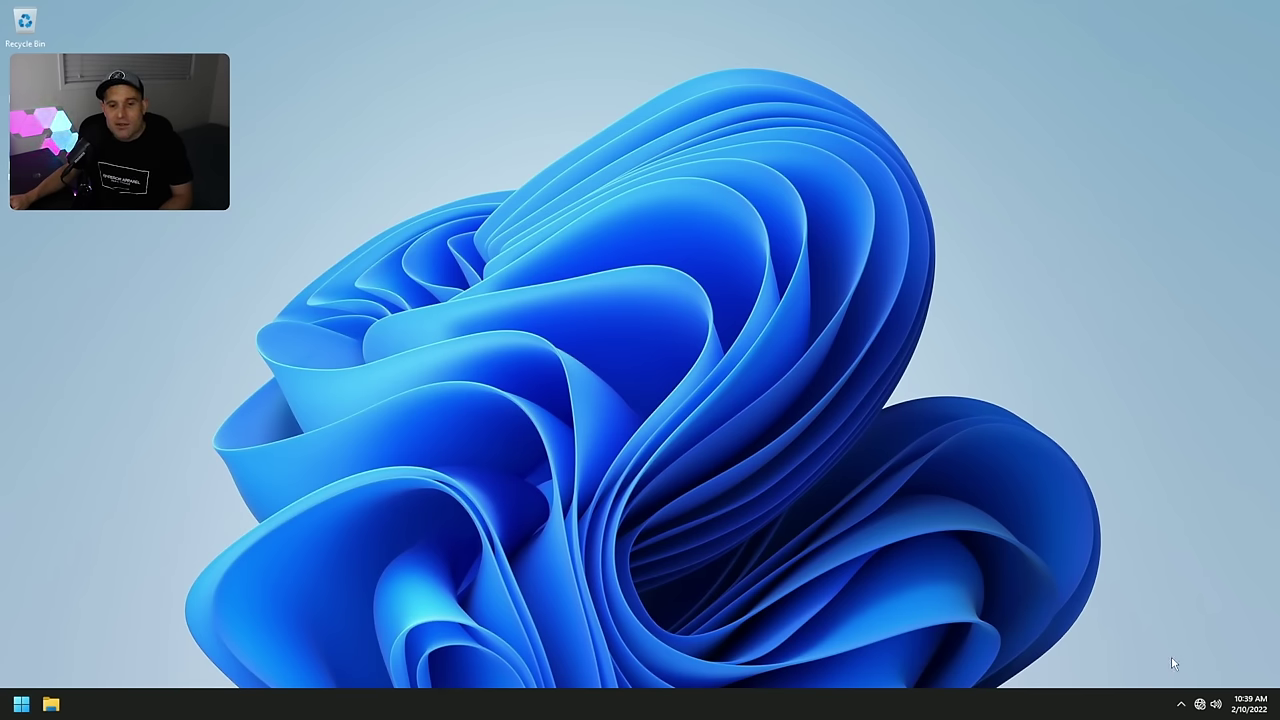
left_click(1181, 705)
left_click_drag(1183, 676, 1152, 704)
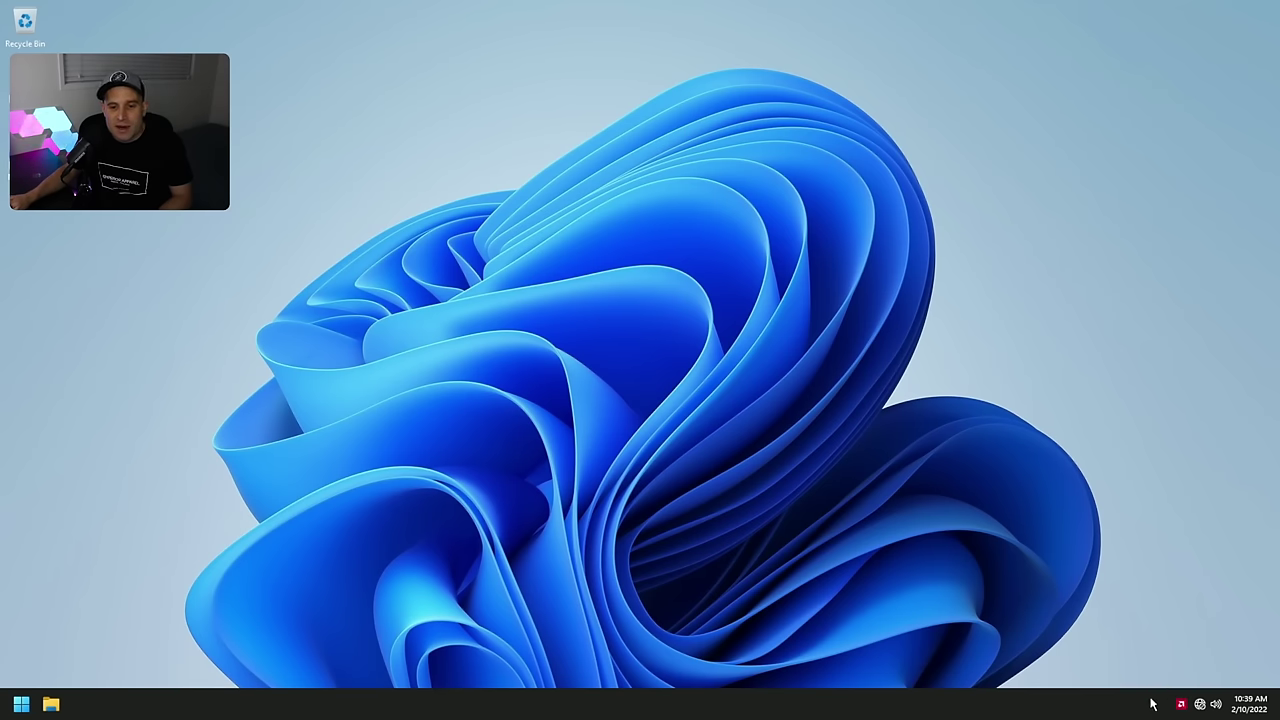
- Open Control Panel's Ease of Access Center and review the settings for making the mouse easier to use
key("super+r")
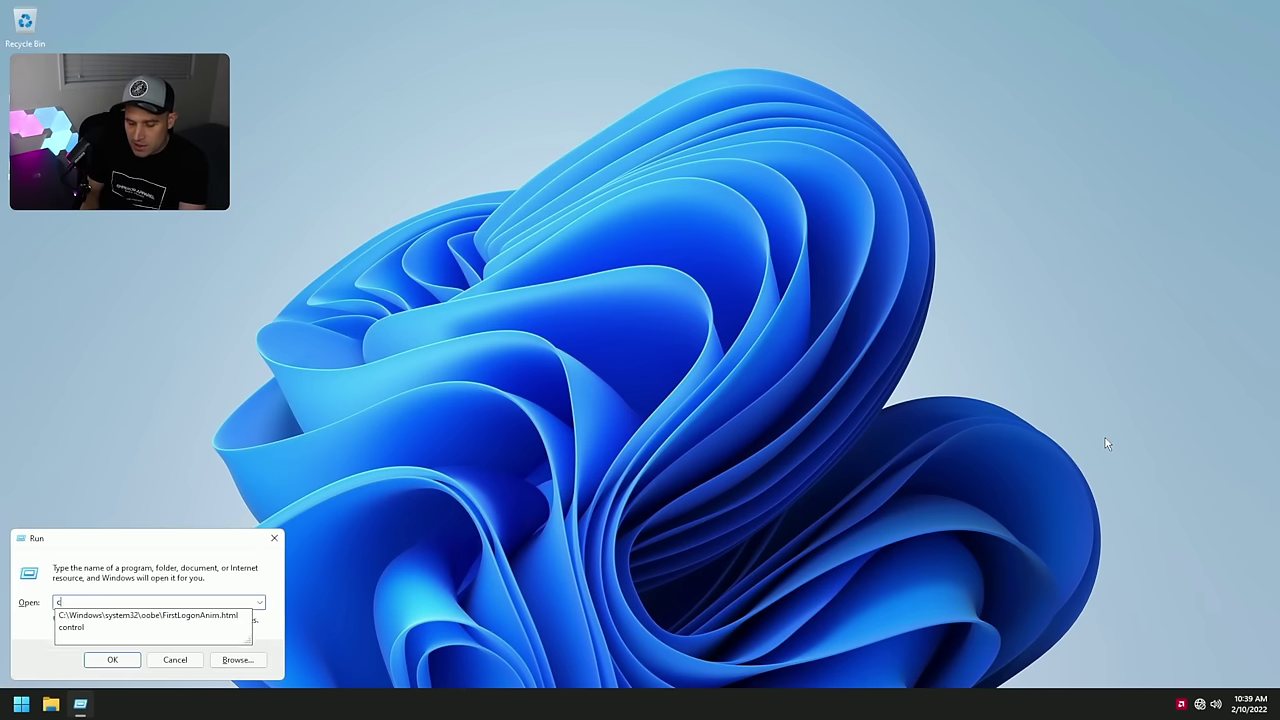
type("control")
key("Return")
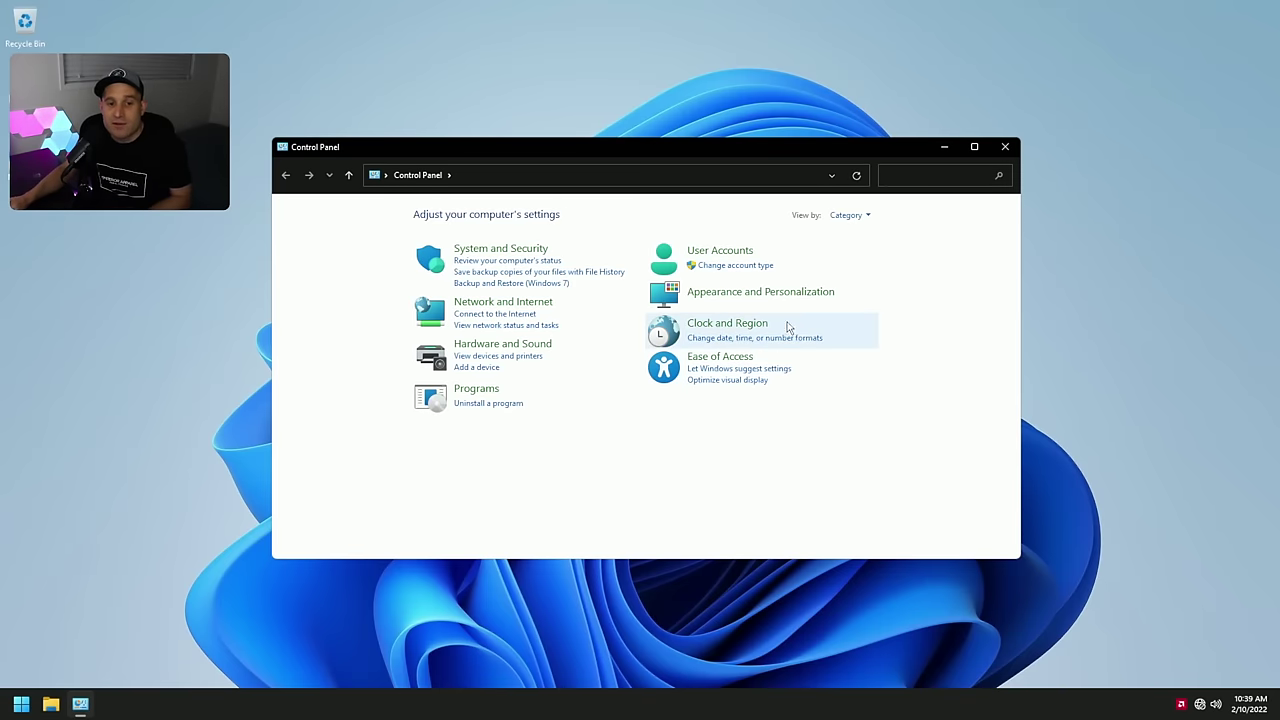
left_click(720, 357)
left_click(497, 215)
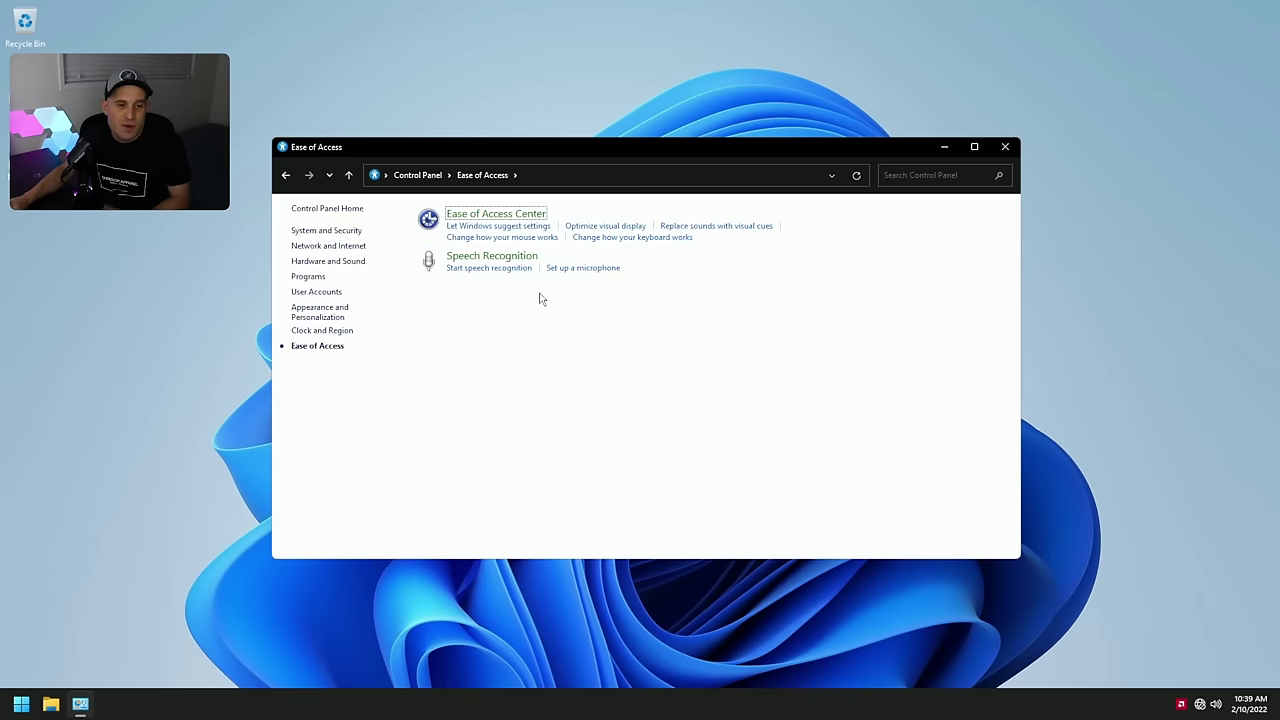
scroll(524, 380, "down", 1)
scroll(527, 451, "down", 1)
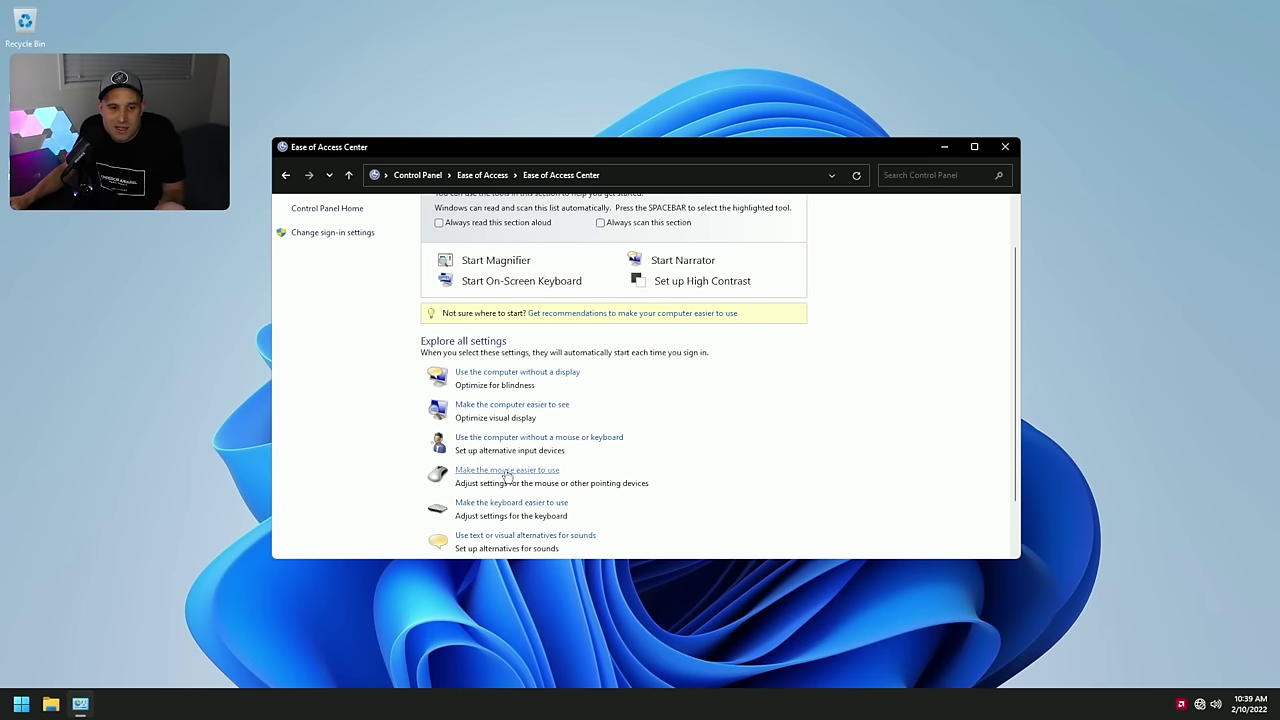
left_click(505, 474)
scroll(574, 444, "down", 1)
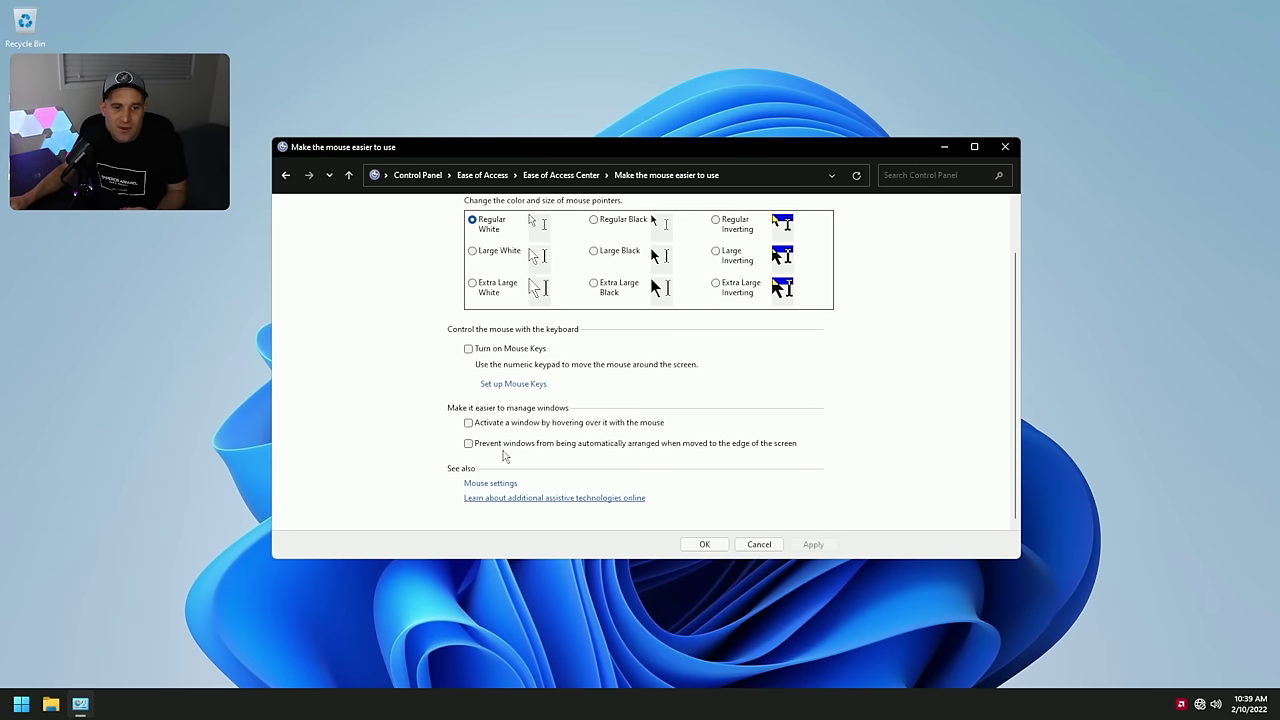
- Check the Sticky Keys setup under the keyboard accessibility settings and close Control Panel
left_click(285, 175)
scroll(520, 470, "down", 2)
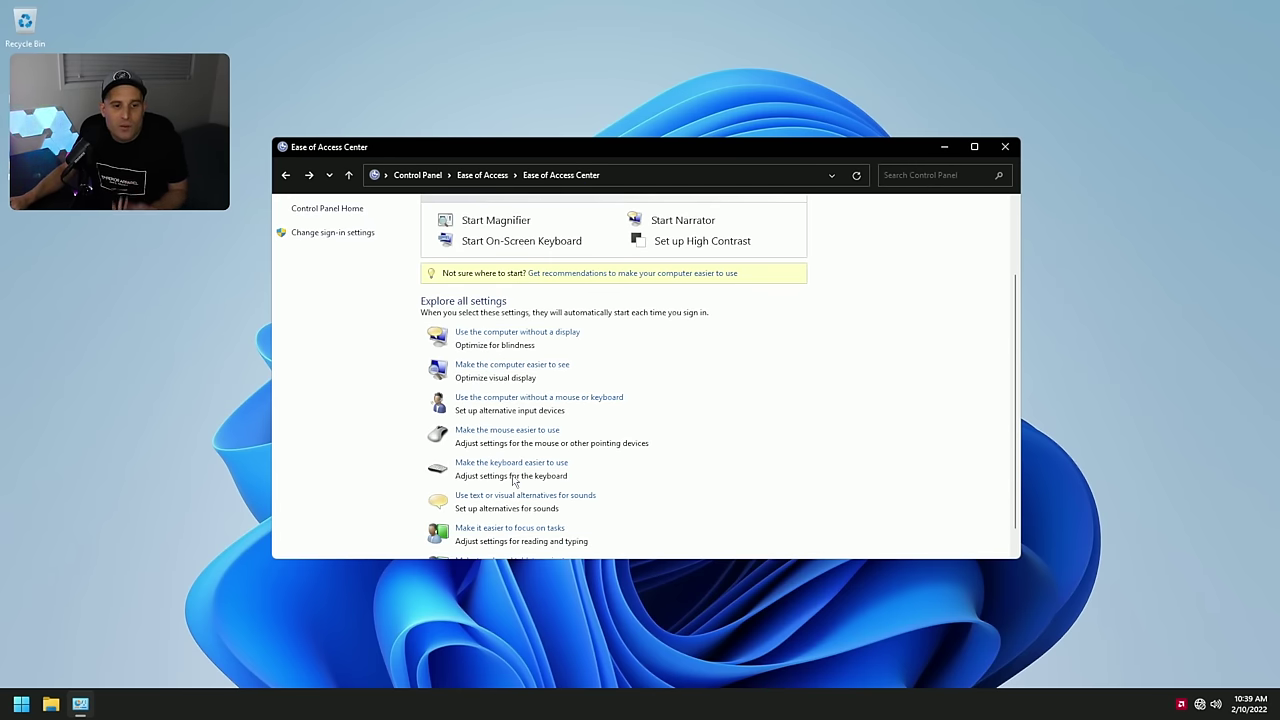
left_click(514, 464)
left_click(525, 376)
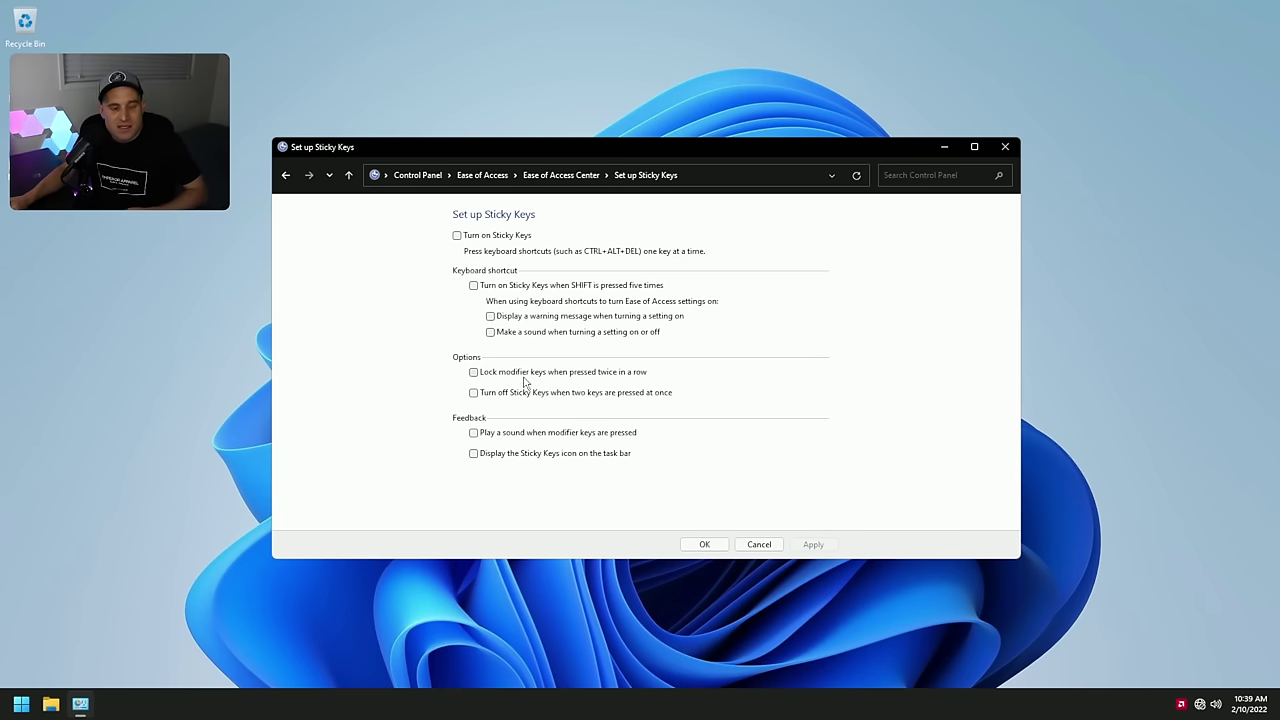
left_click(1005, 146)
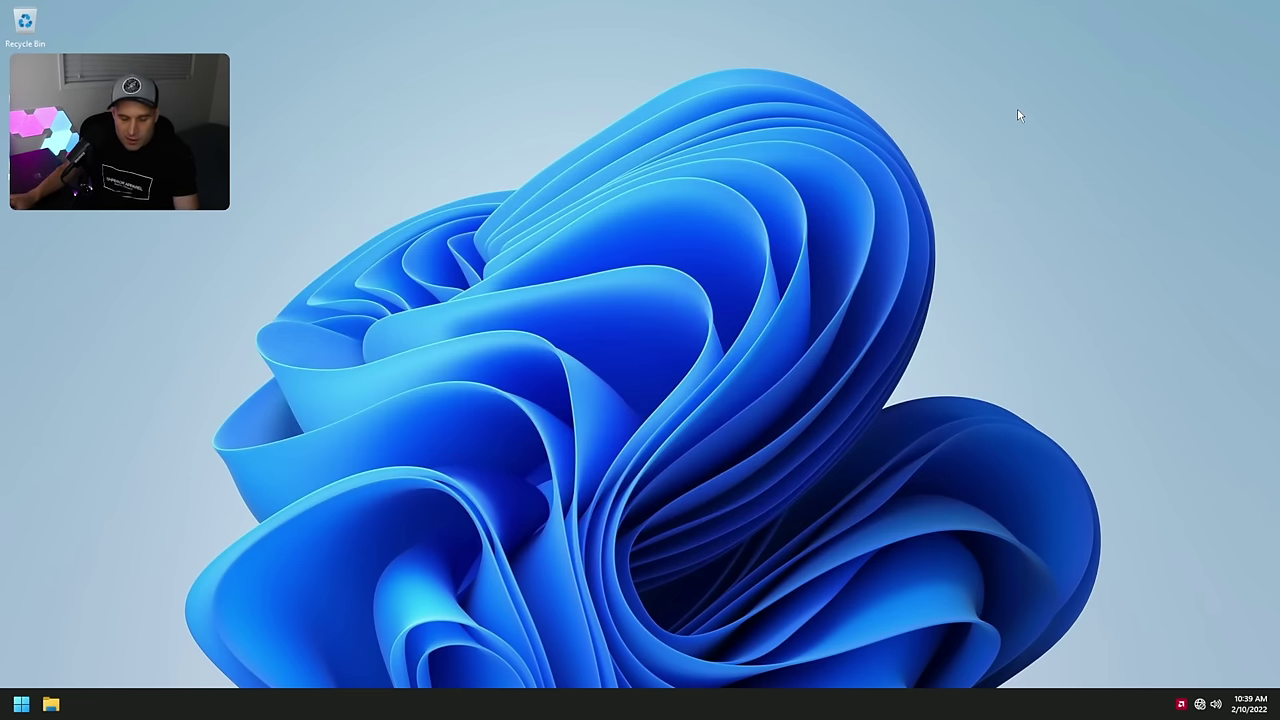
- Open Windows Settings, dismiss the Run dialog and look over the Personalization options
key("super+r")
key("super+i")
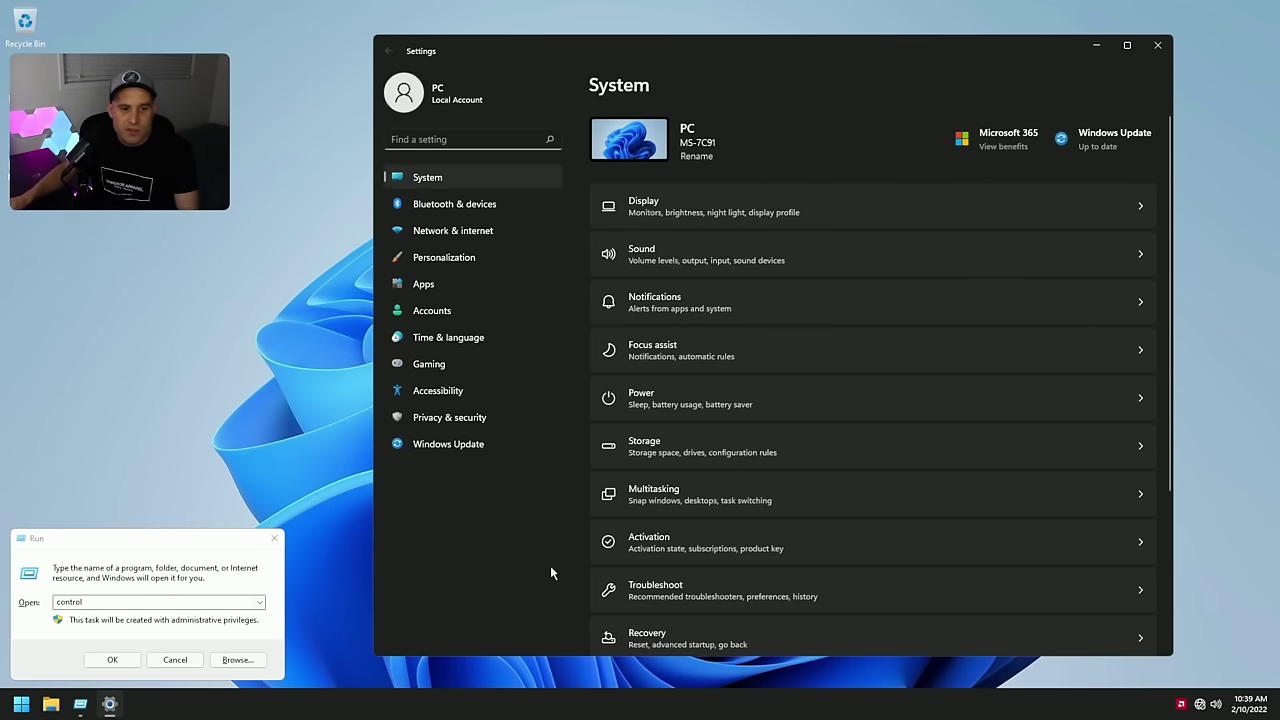
left_click(274, 538)
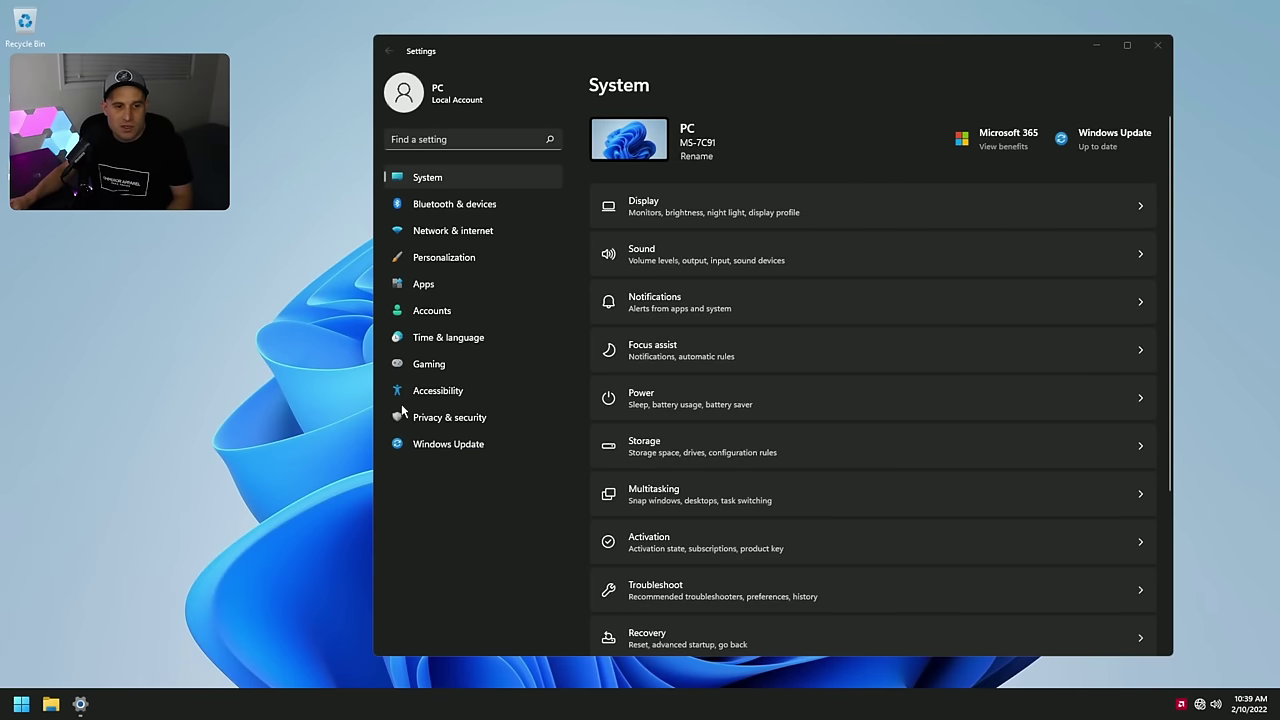
left_click(462, 258)
scroll(811, 451, "down", 2)
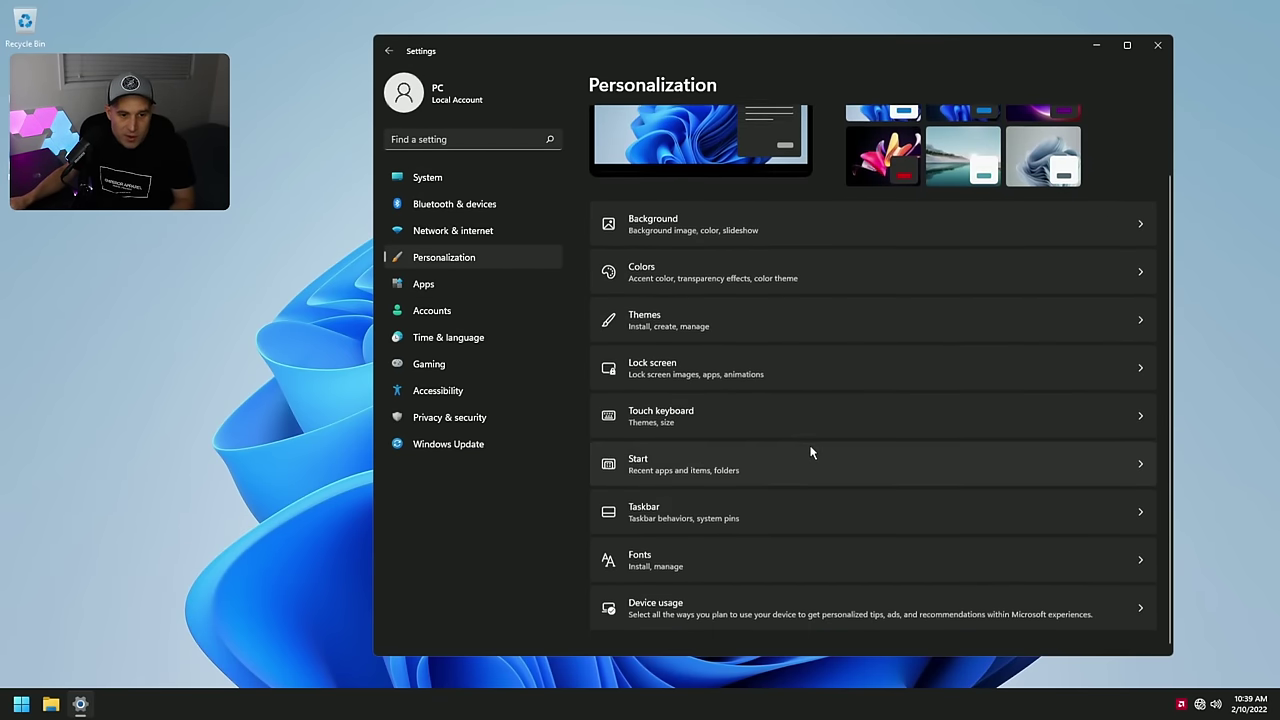
- Look through the Default apps list and return to the main Apps settings
left_click(479, 285)
left_click(702, 183)
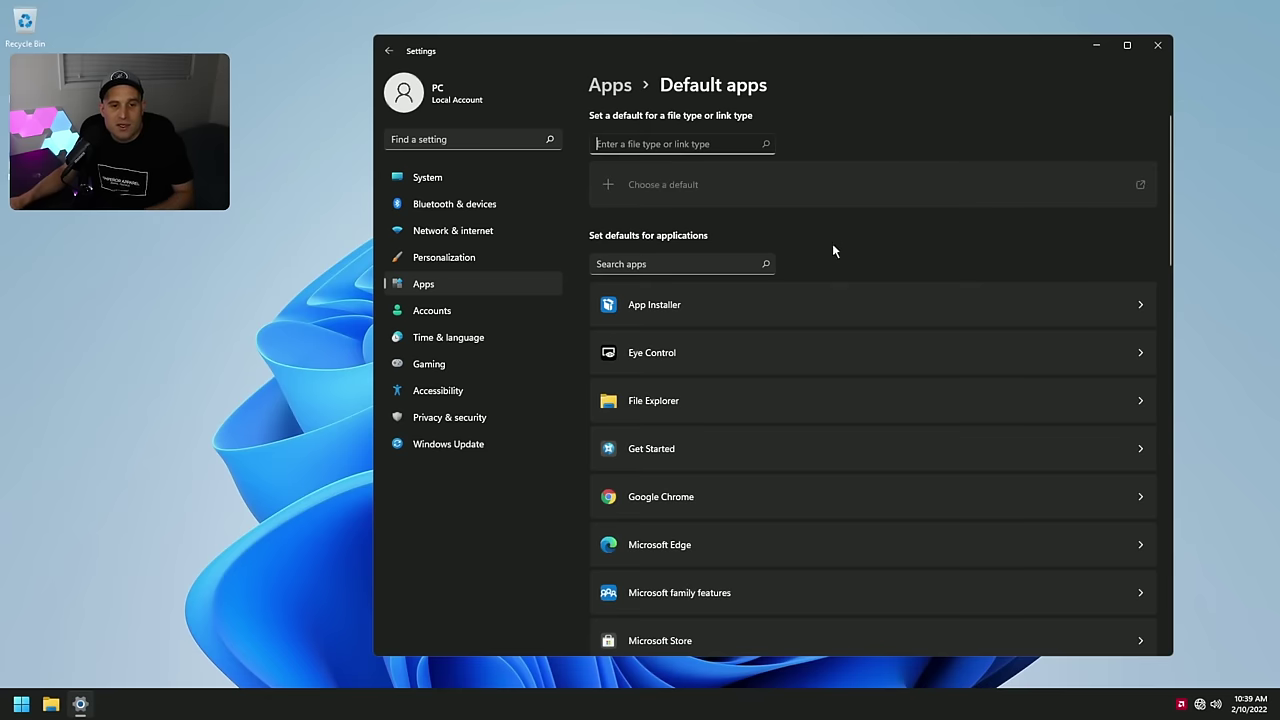
scroll(850, 280, "down", 3)
scroll(893, 333, "down", 2)
scroll(614, 274, "up", 3)
left_click(428, 288)
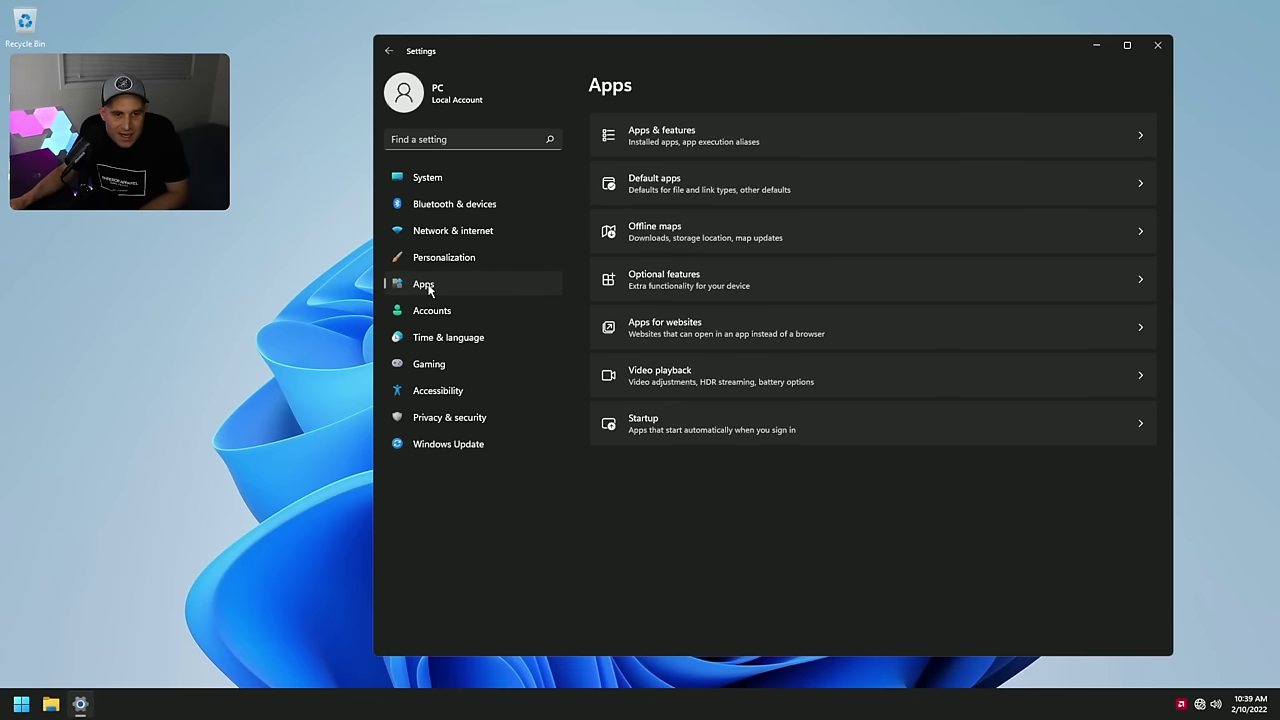
- Review the full list of installed programs in Apps & features with Settings maximized, and close Settings
left_click(812, 152)
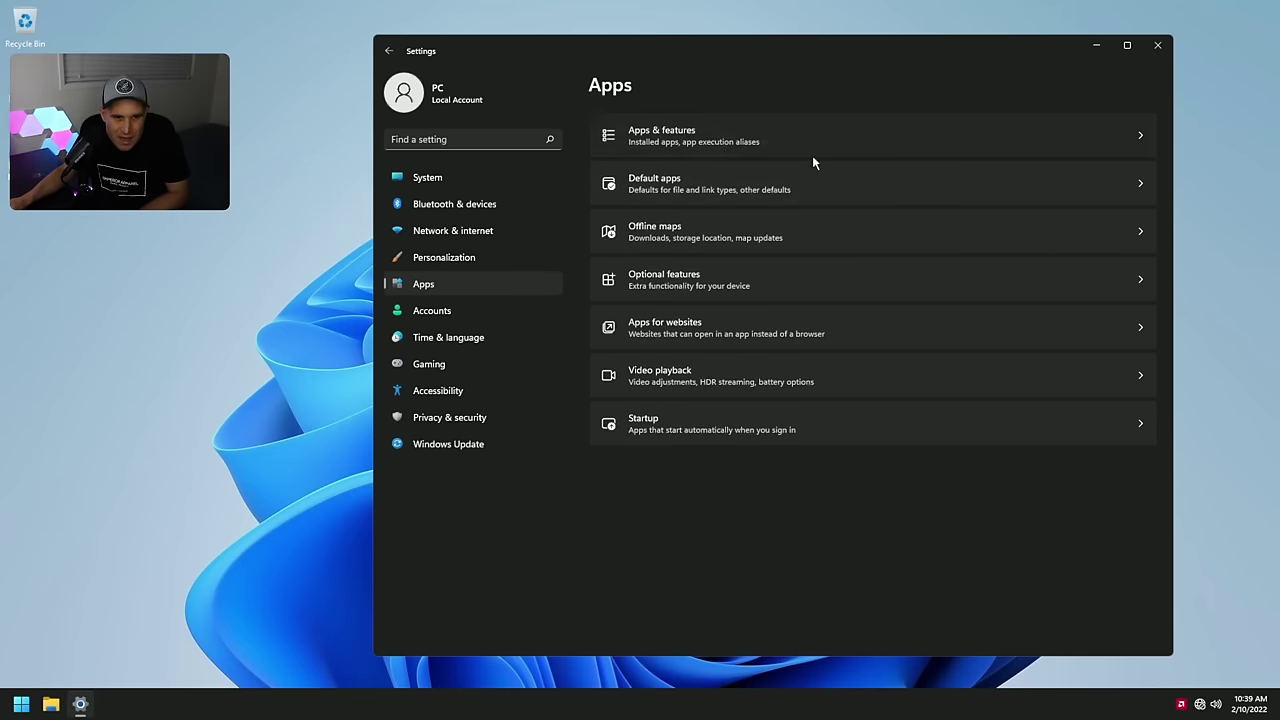
left_click(1126, 46)
scroll(880, 300, "down", 10)
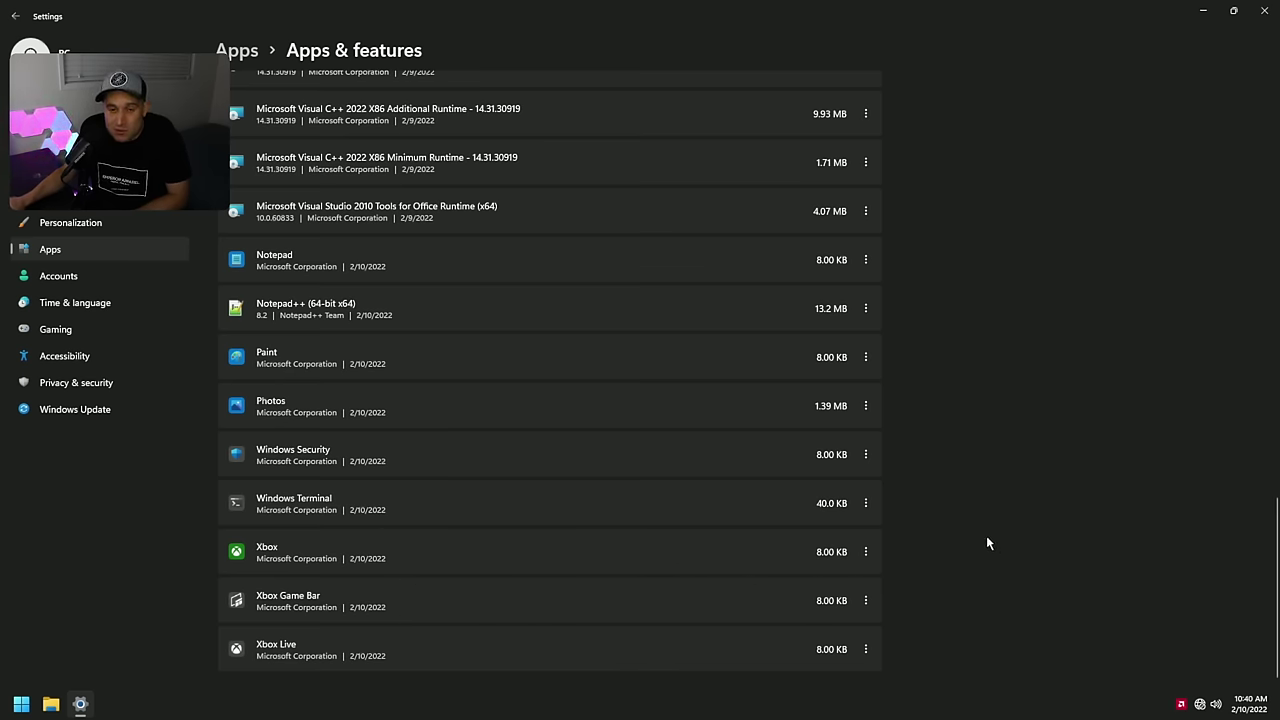
scroll(986, 543, "up", 15)
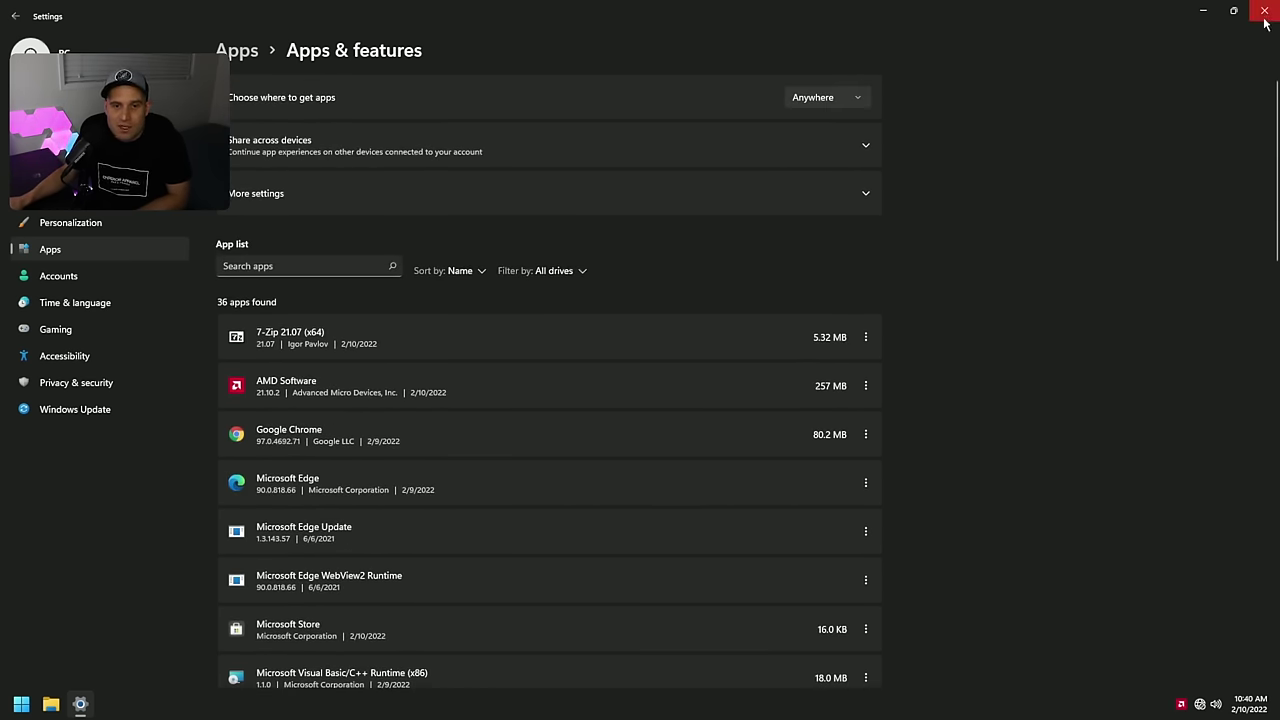
left_click(1265, 12)
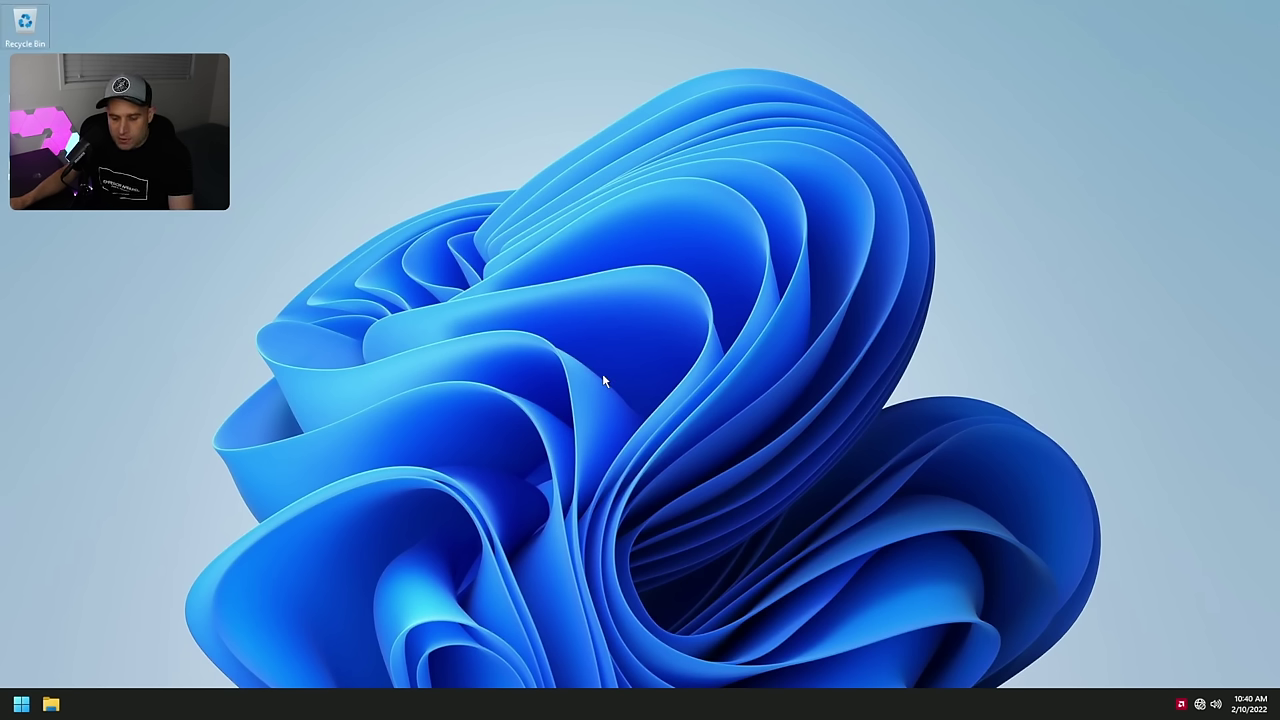
- Reopen Settings, browse the Privacy & security options and check the Location permissions
key("super+i")
left_click(1230, 12)
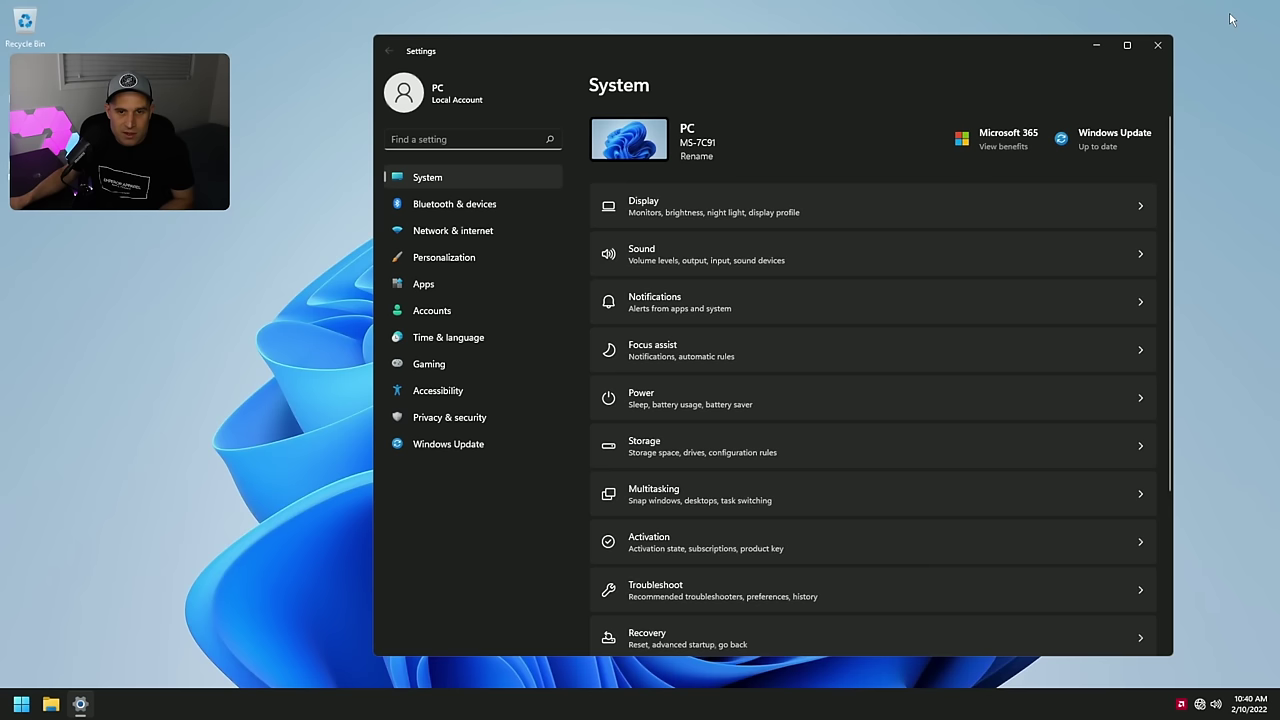
left_click(491, 417)
scroll(760, 440, "down", 2)
scroll(787, 430, "down", 5)
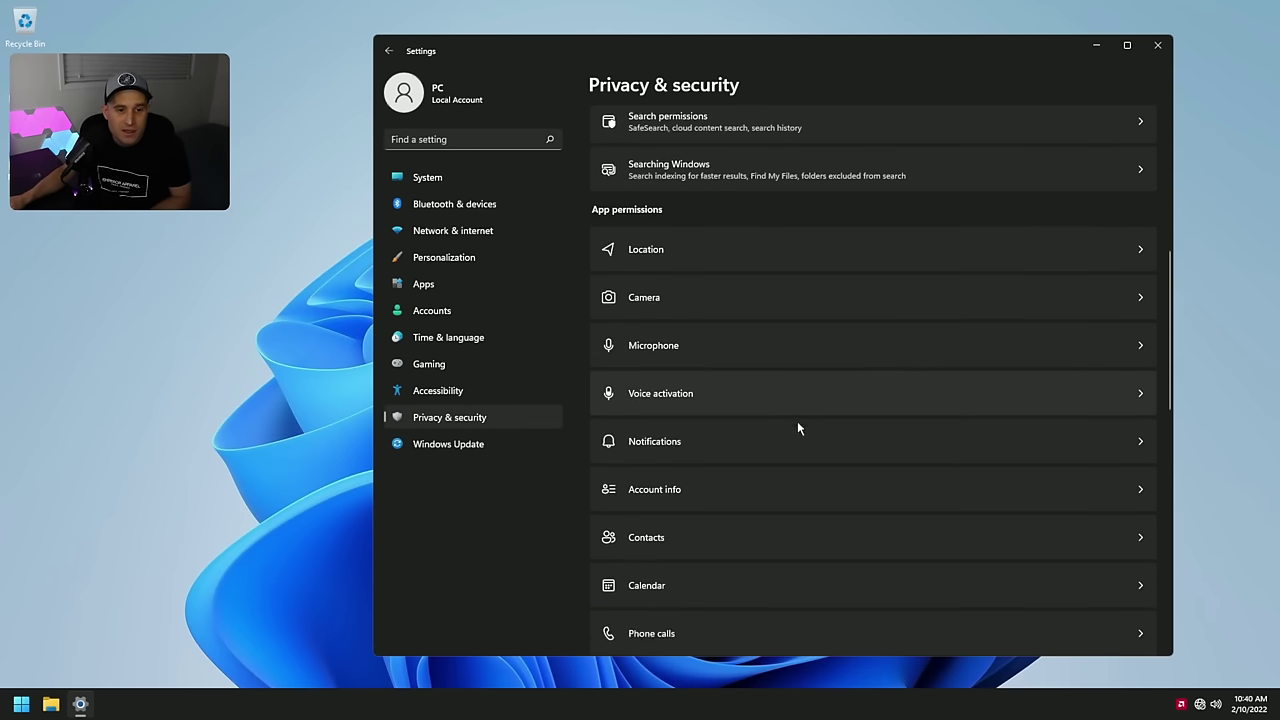
scroll(797, 421, "up", 5)
scroll(792, 390, "down", 3)
scroll(759, 453, "down", 1)
left_click(694, 383)
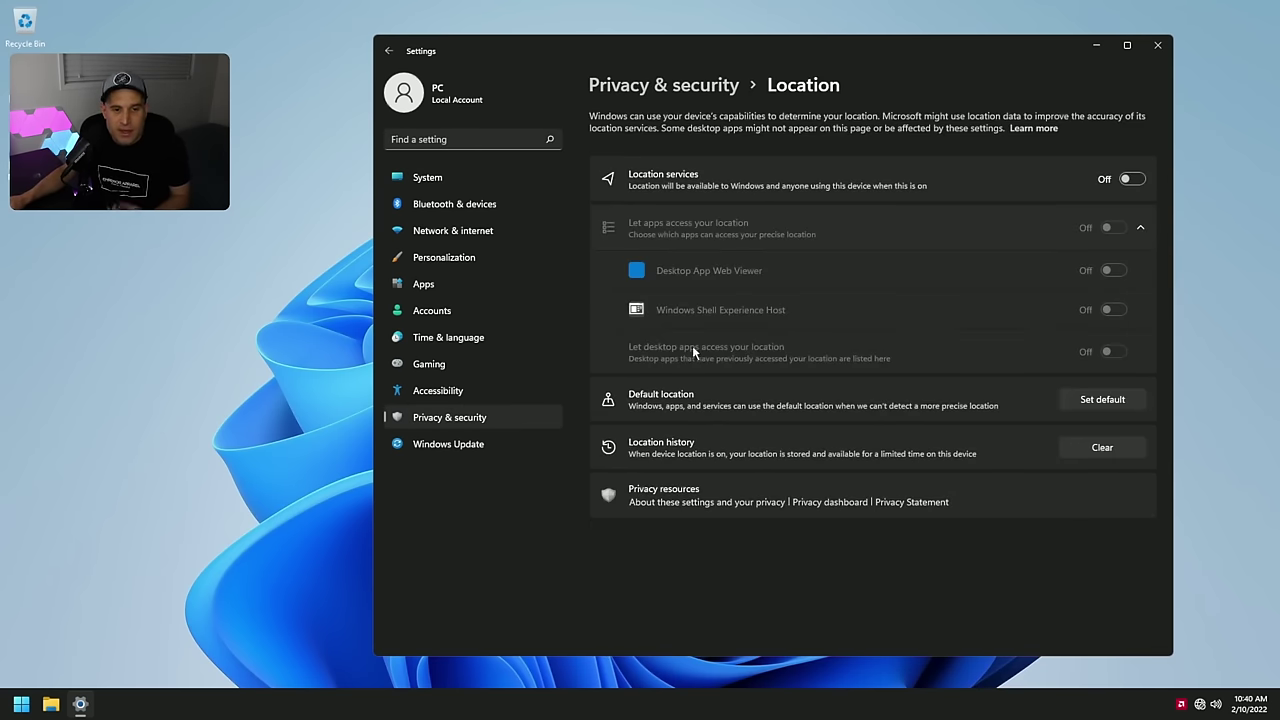
left_click(389, 50)
- Check the Notifications access permissions under Privacy & security
scroll(748, 455, "down", 5)
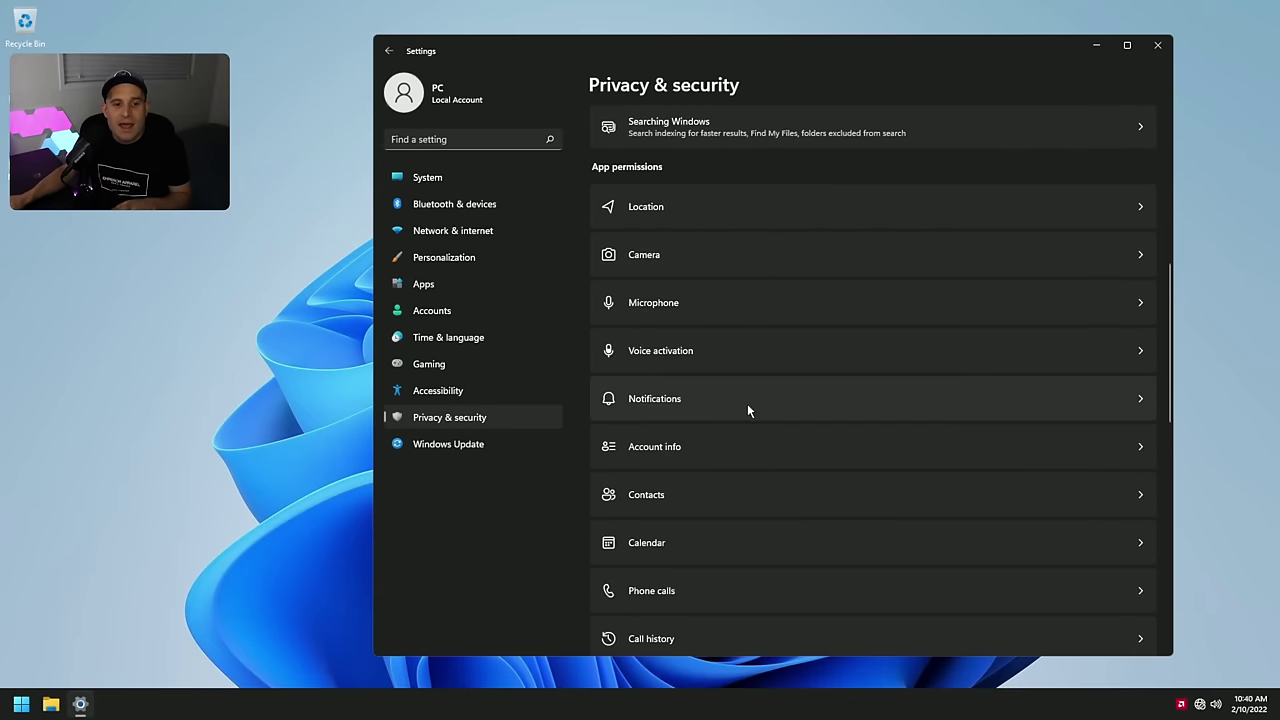
left_click(747, 403)
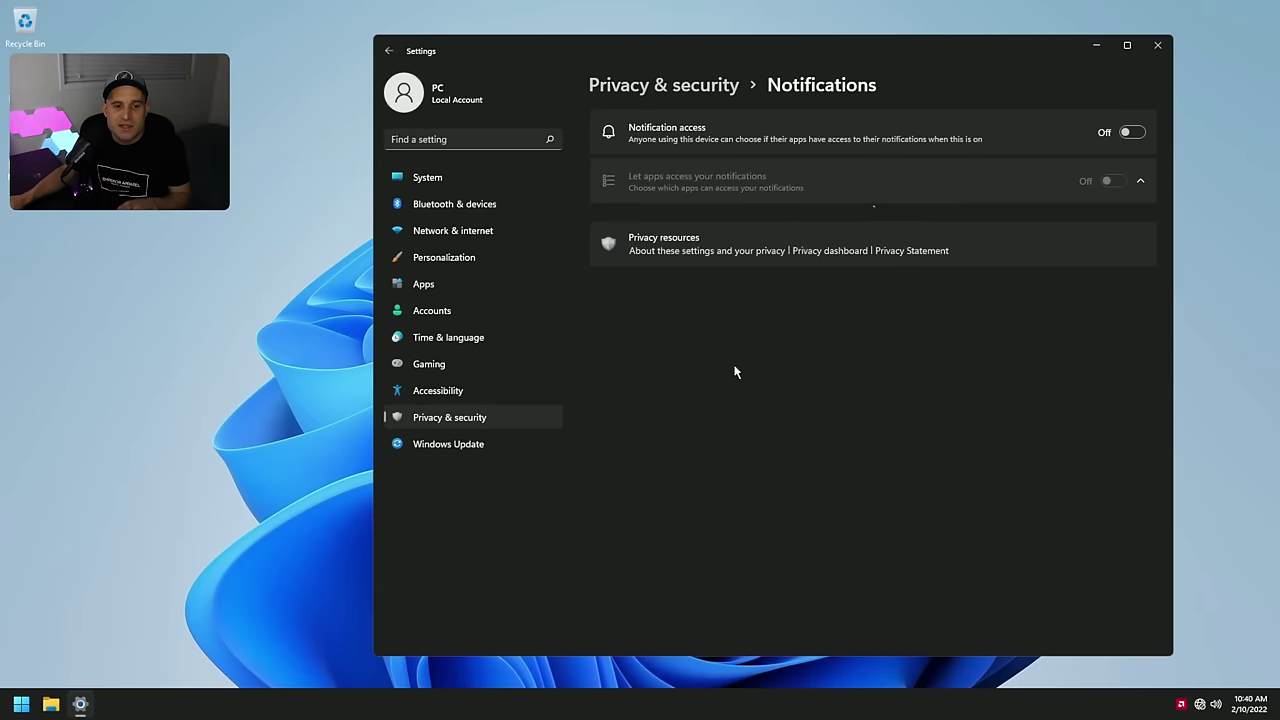
left_click(389, 50)
- Look through the remaining app permissions and check the Screenshot borders access settings
scroll(743, 394, "down", 3)
scroll(743, 394, "down", 3)
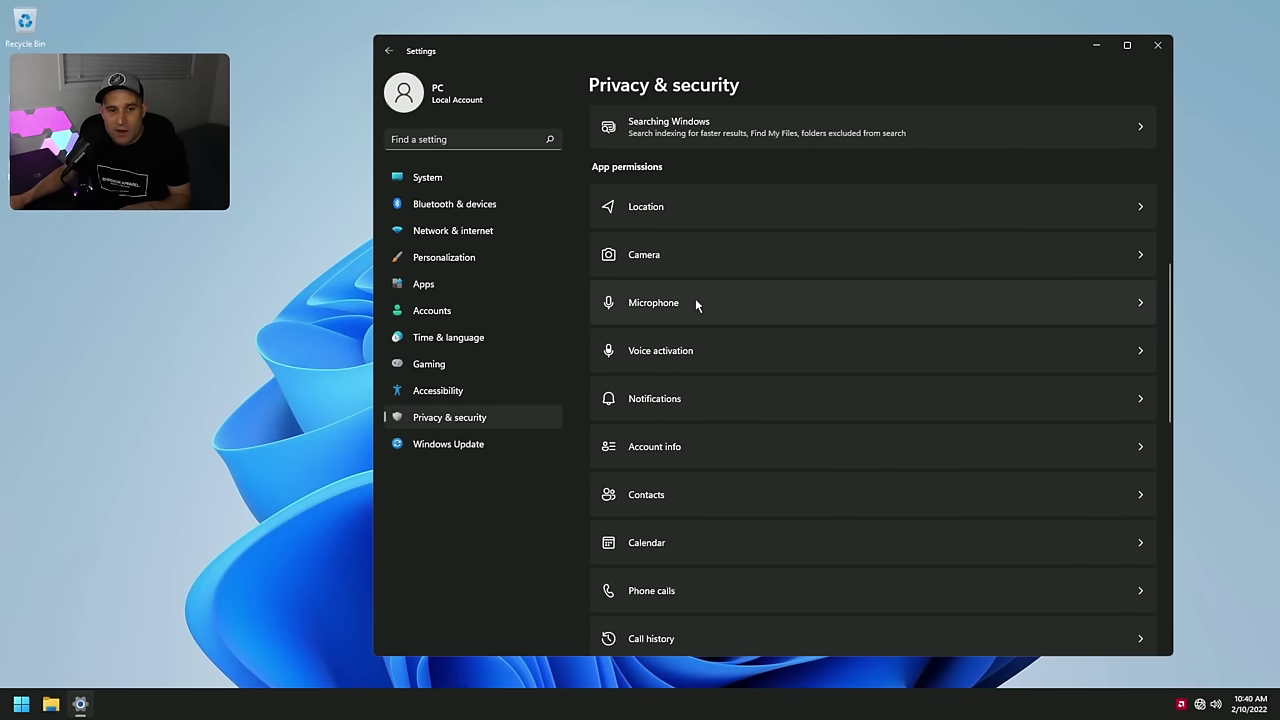
scroll(755, 370, "down", 3)
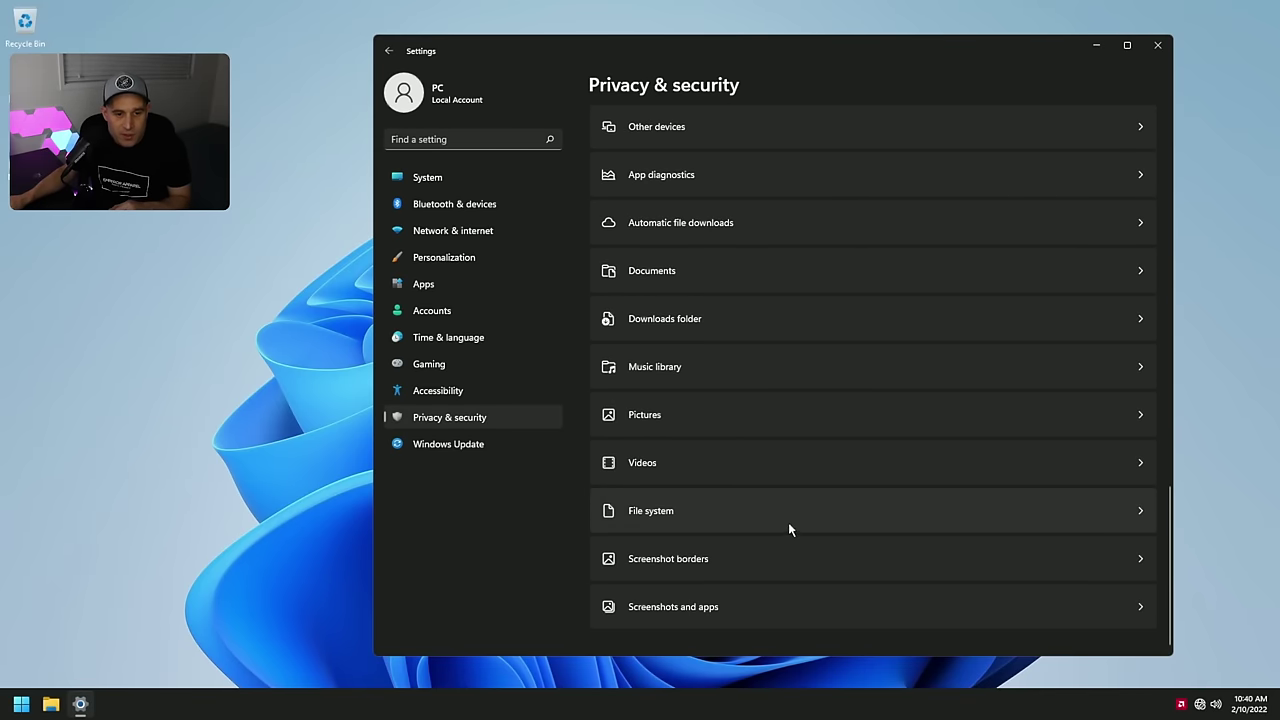
left_click(770, 565)
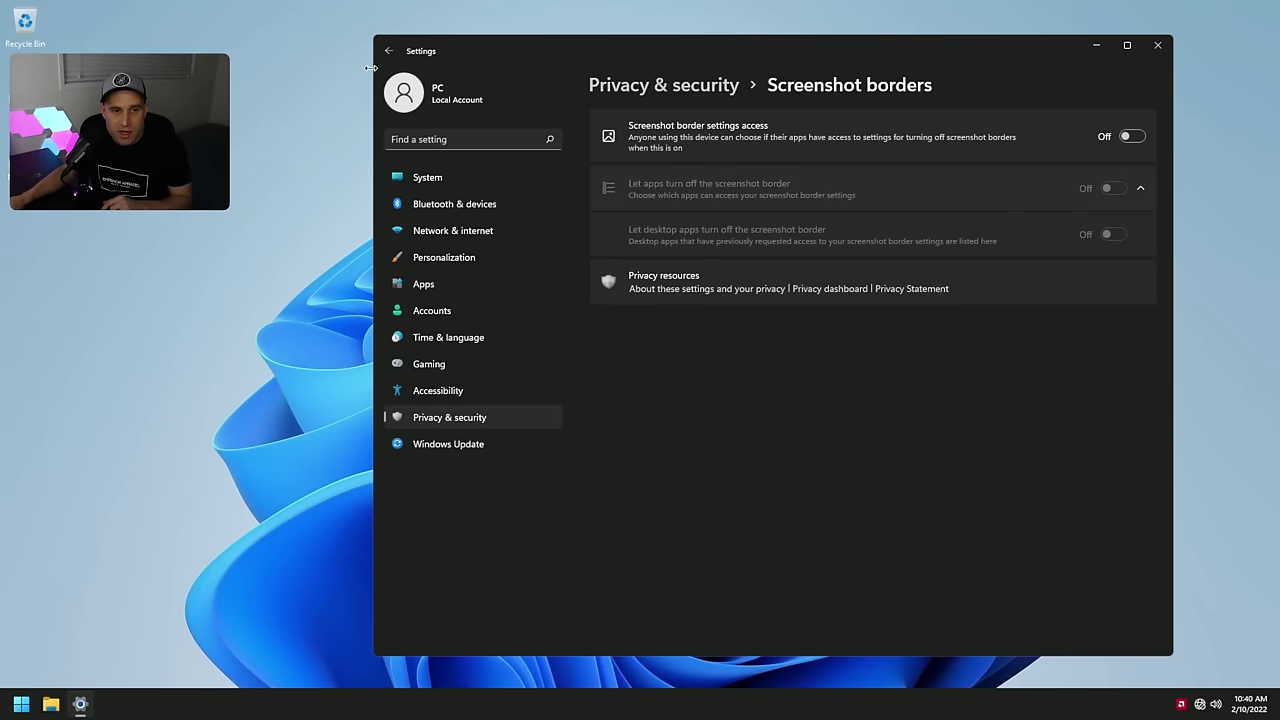
left_click(389, 50)
- Check the Screenshots and apps permissions and close Settings
scroll(760, 480, "down", 15)
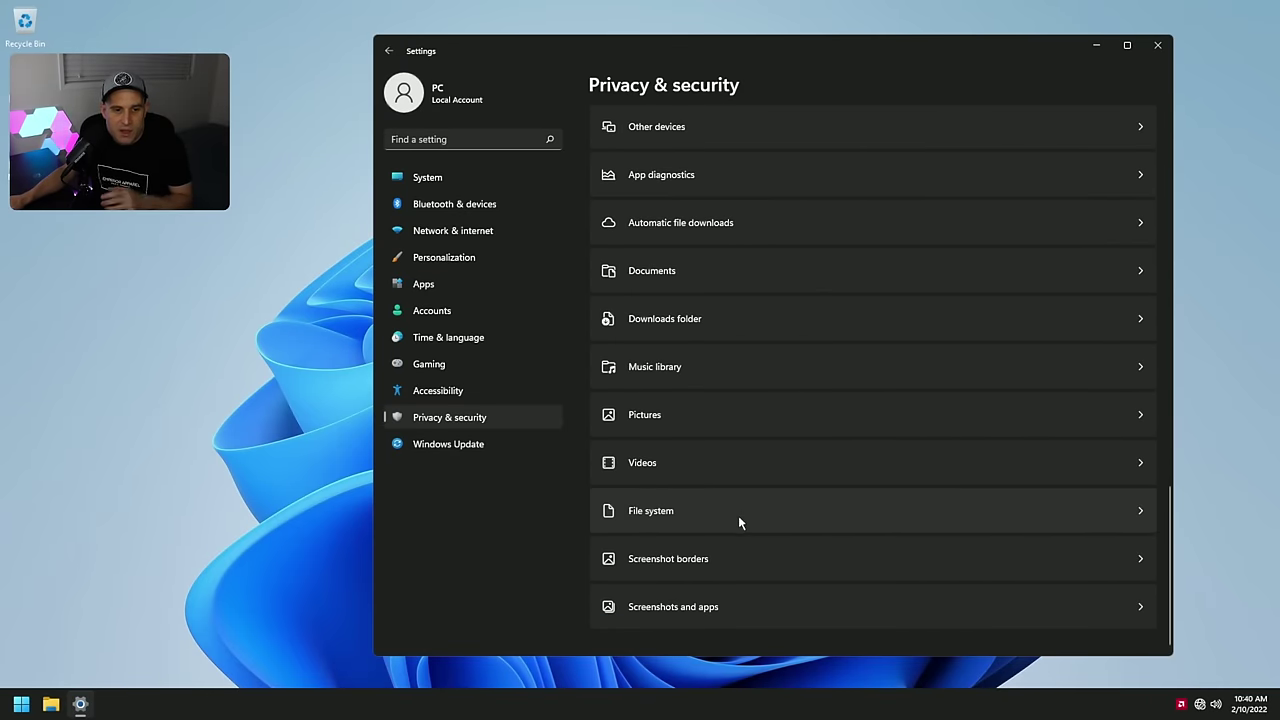
left_click(745, 600)
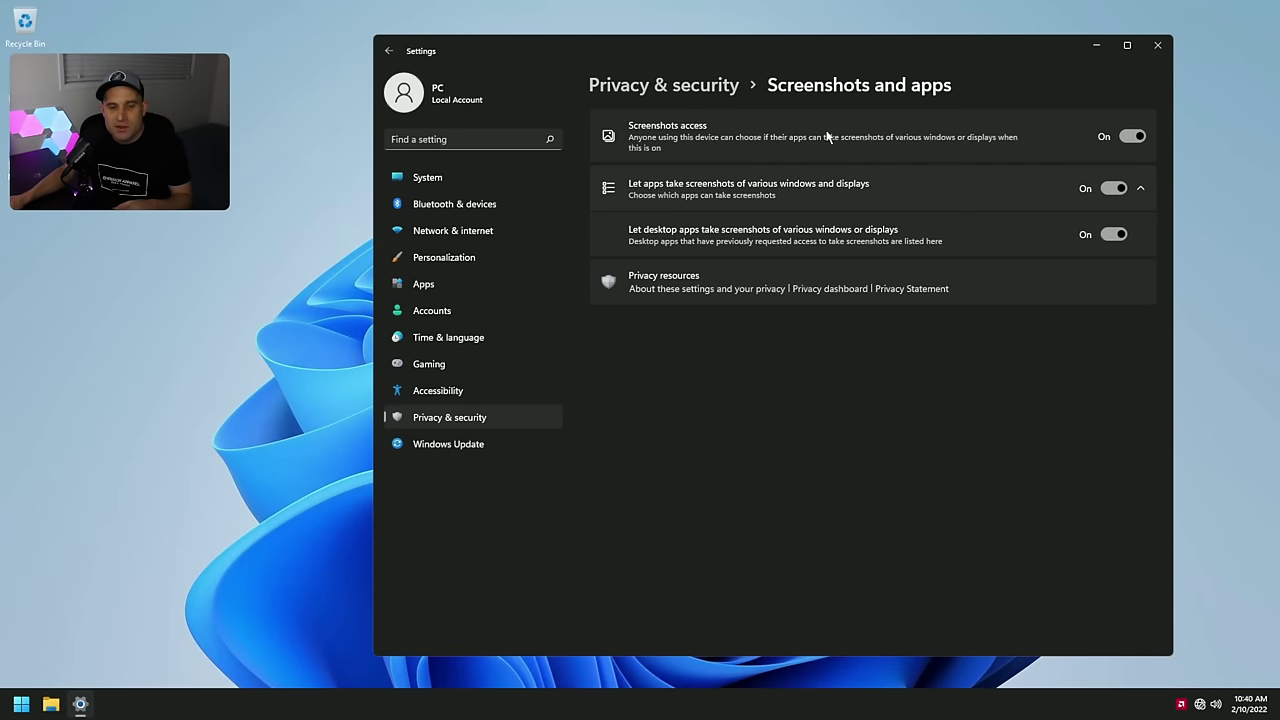
left_click(389, 50)
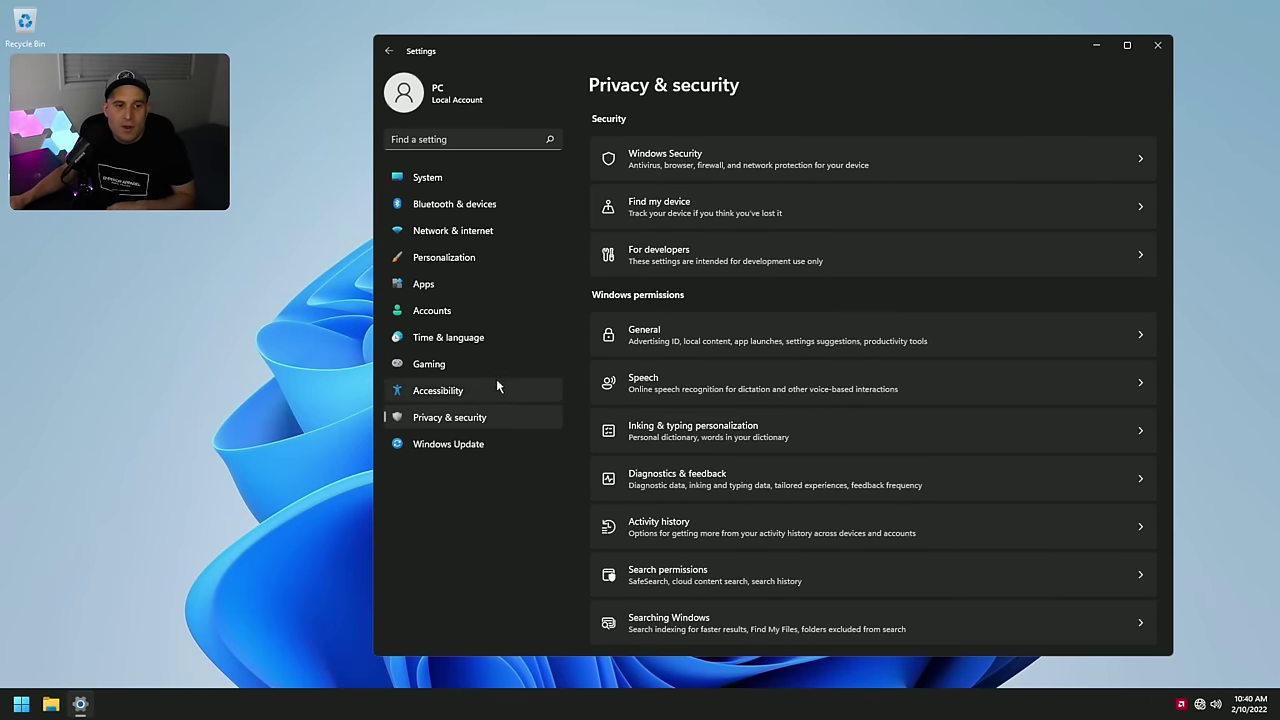
left_click(1157, 45)
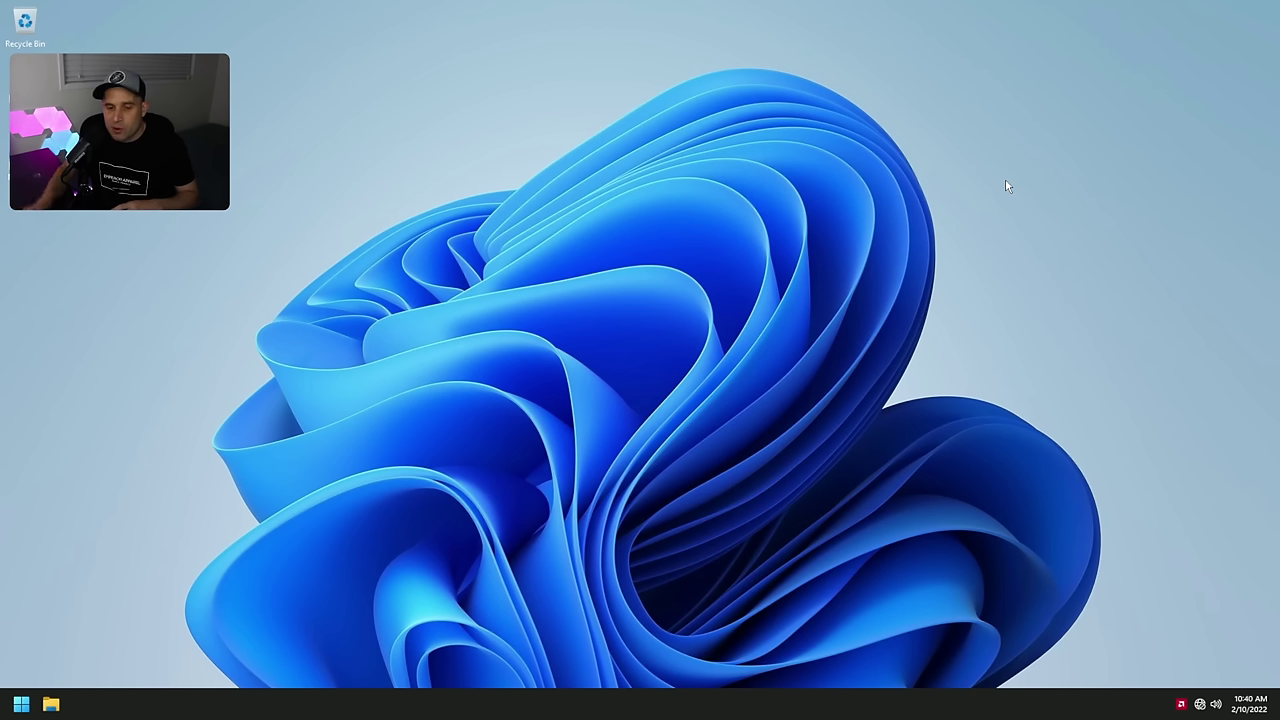
- Open the Optimization folder on Local Disk (C:) in File Explorer, with This PC expanded in the folder tree
key("super+e")
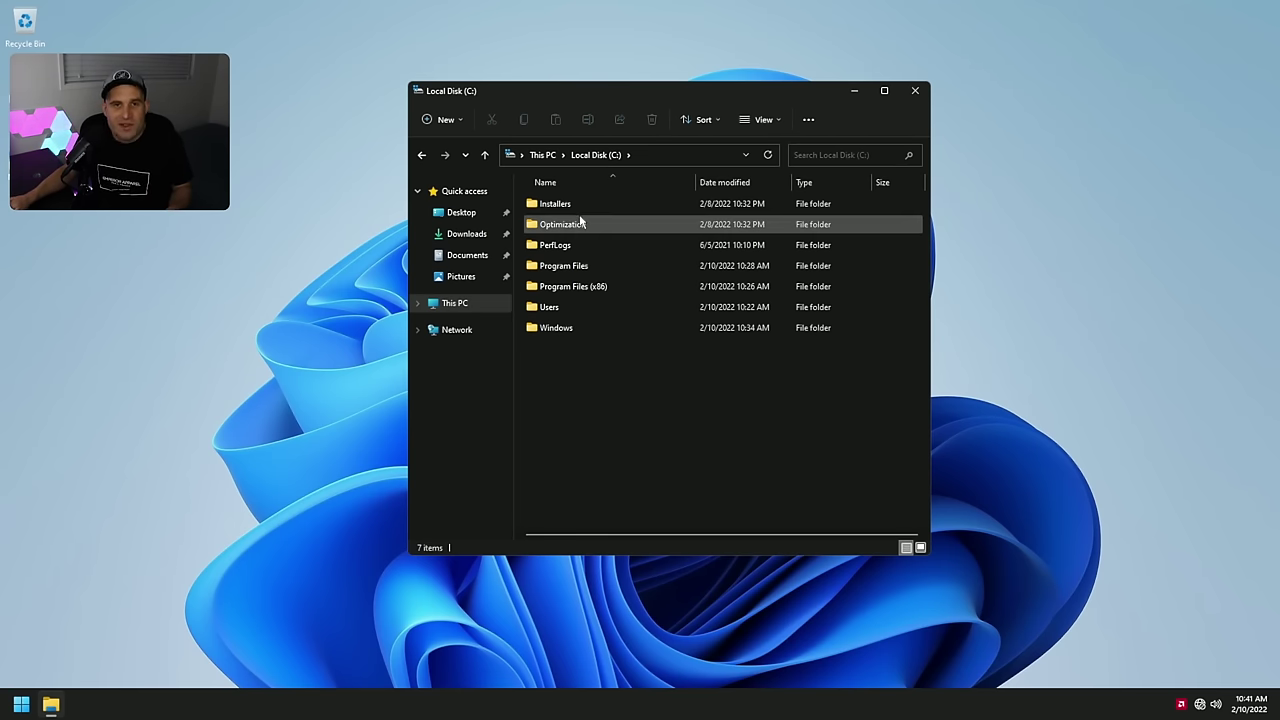
mouse_move(578, 225)
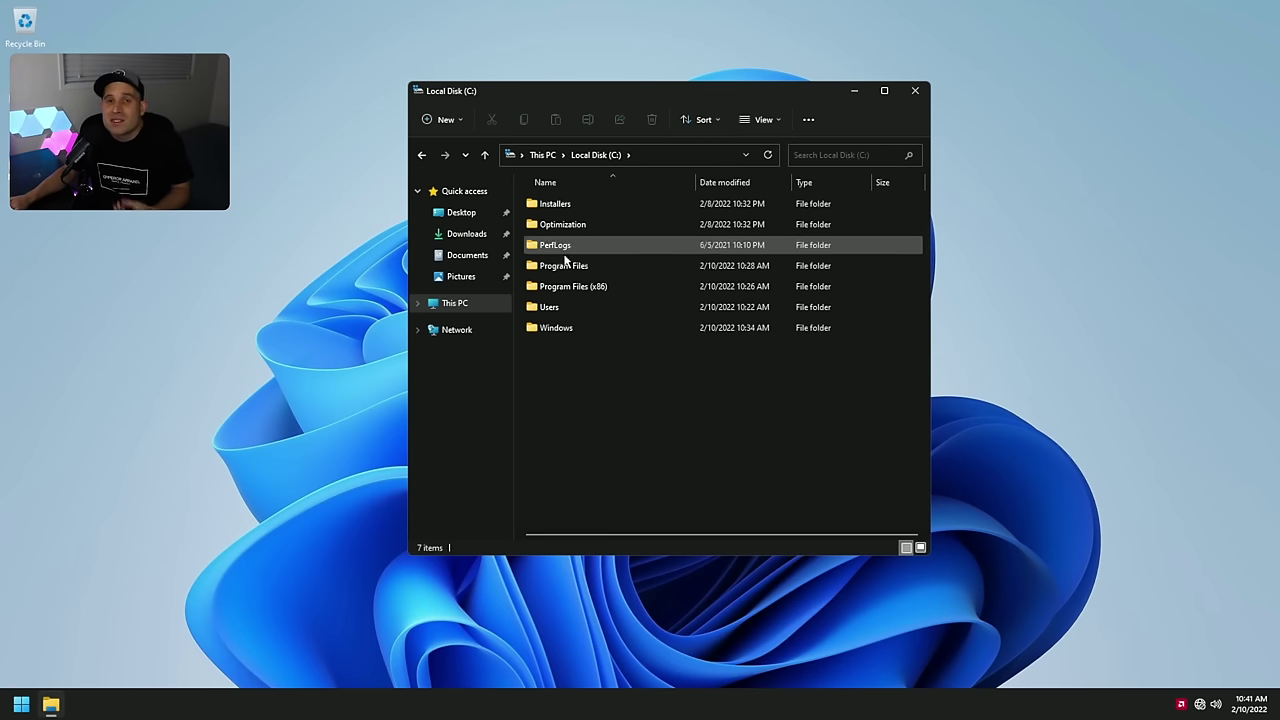
left_click(421, 304)
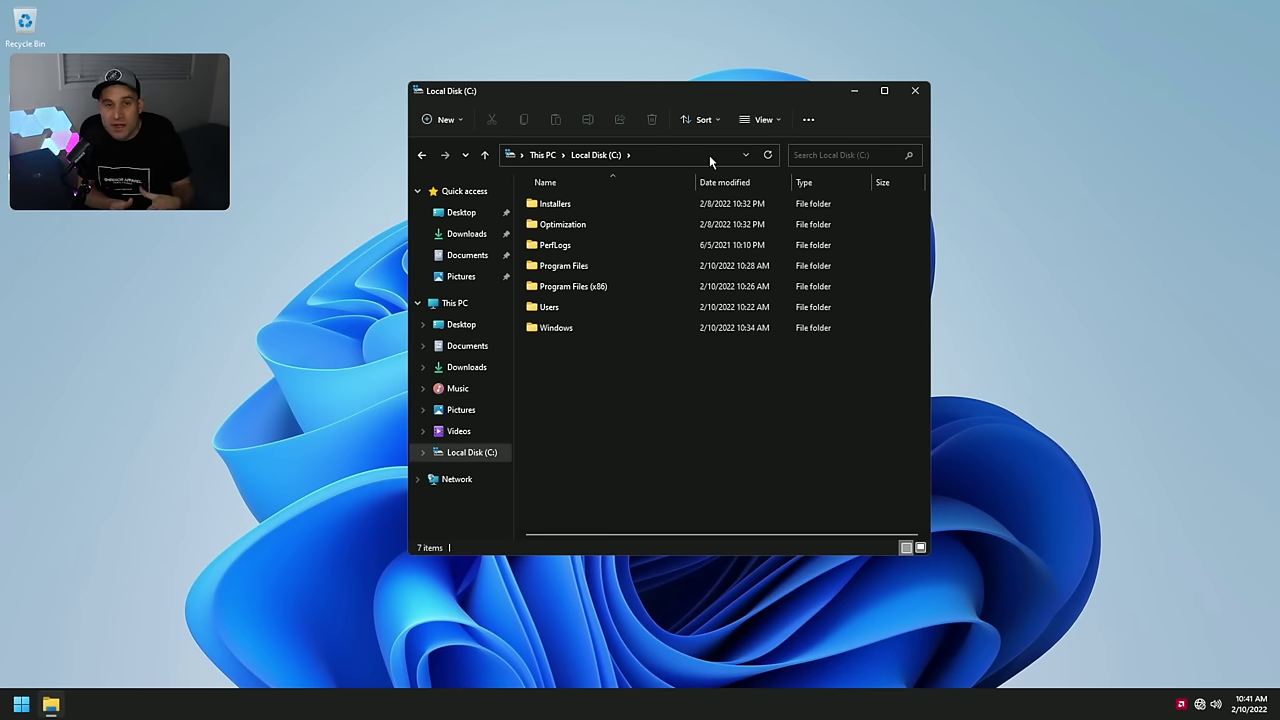
double_click(564, 226)
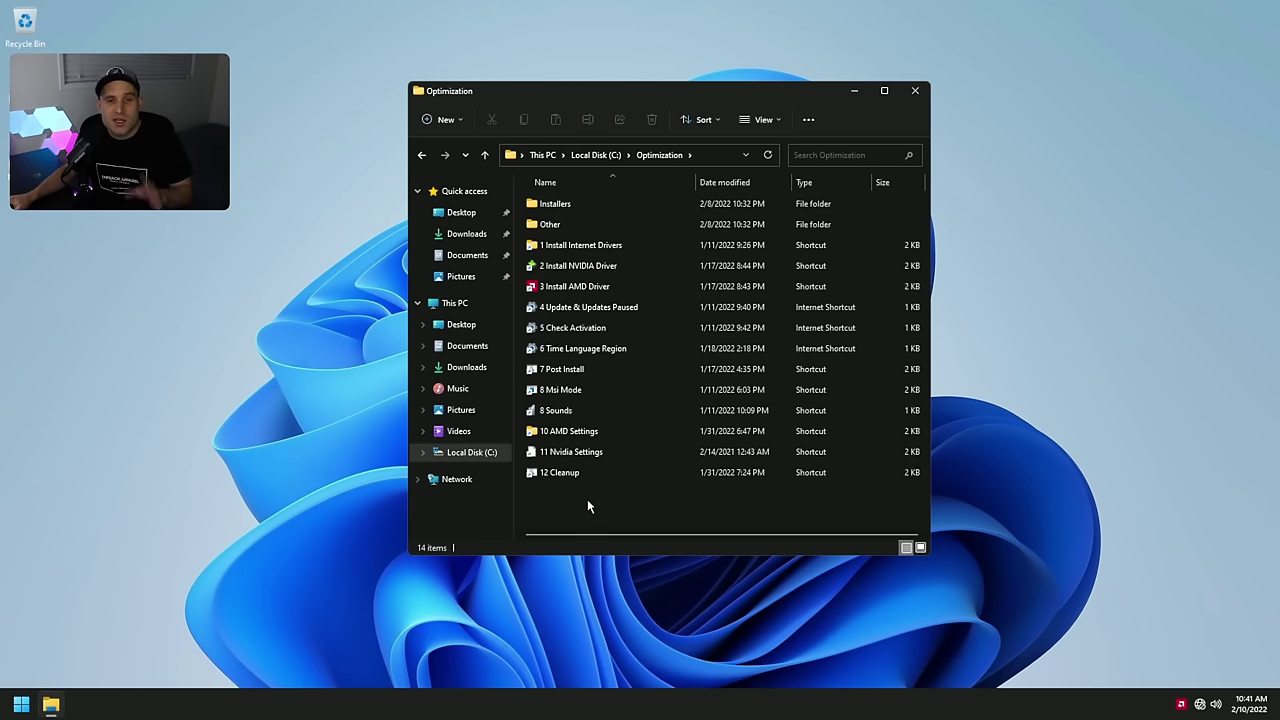